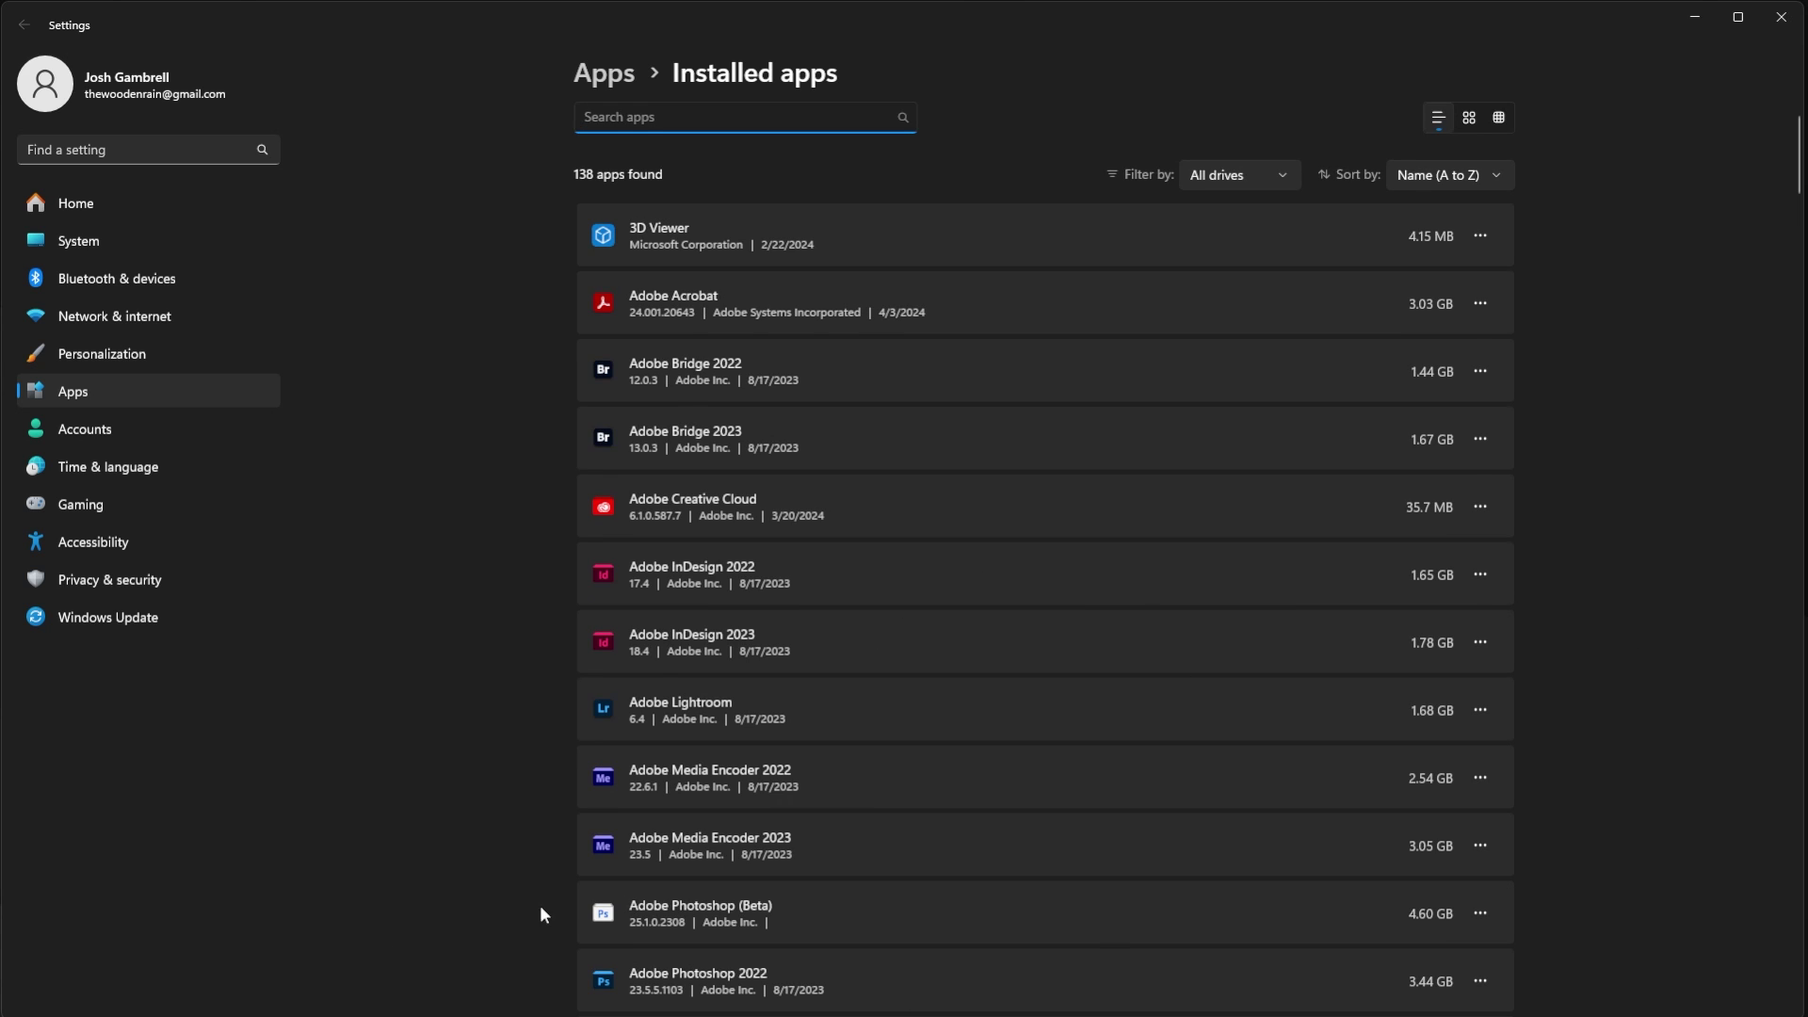
- Uninstall the blender 4.0.2 app from Windows Settings' installed apps list
scroll(854, 621, "down", 10)
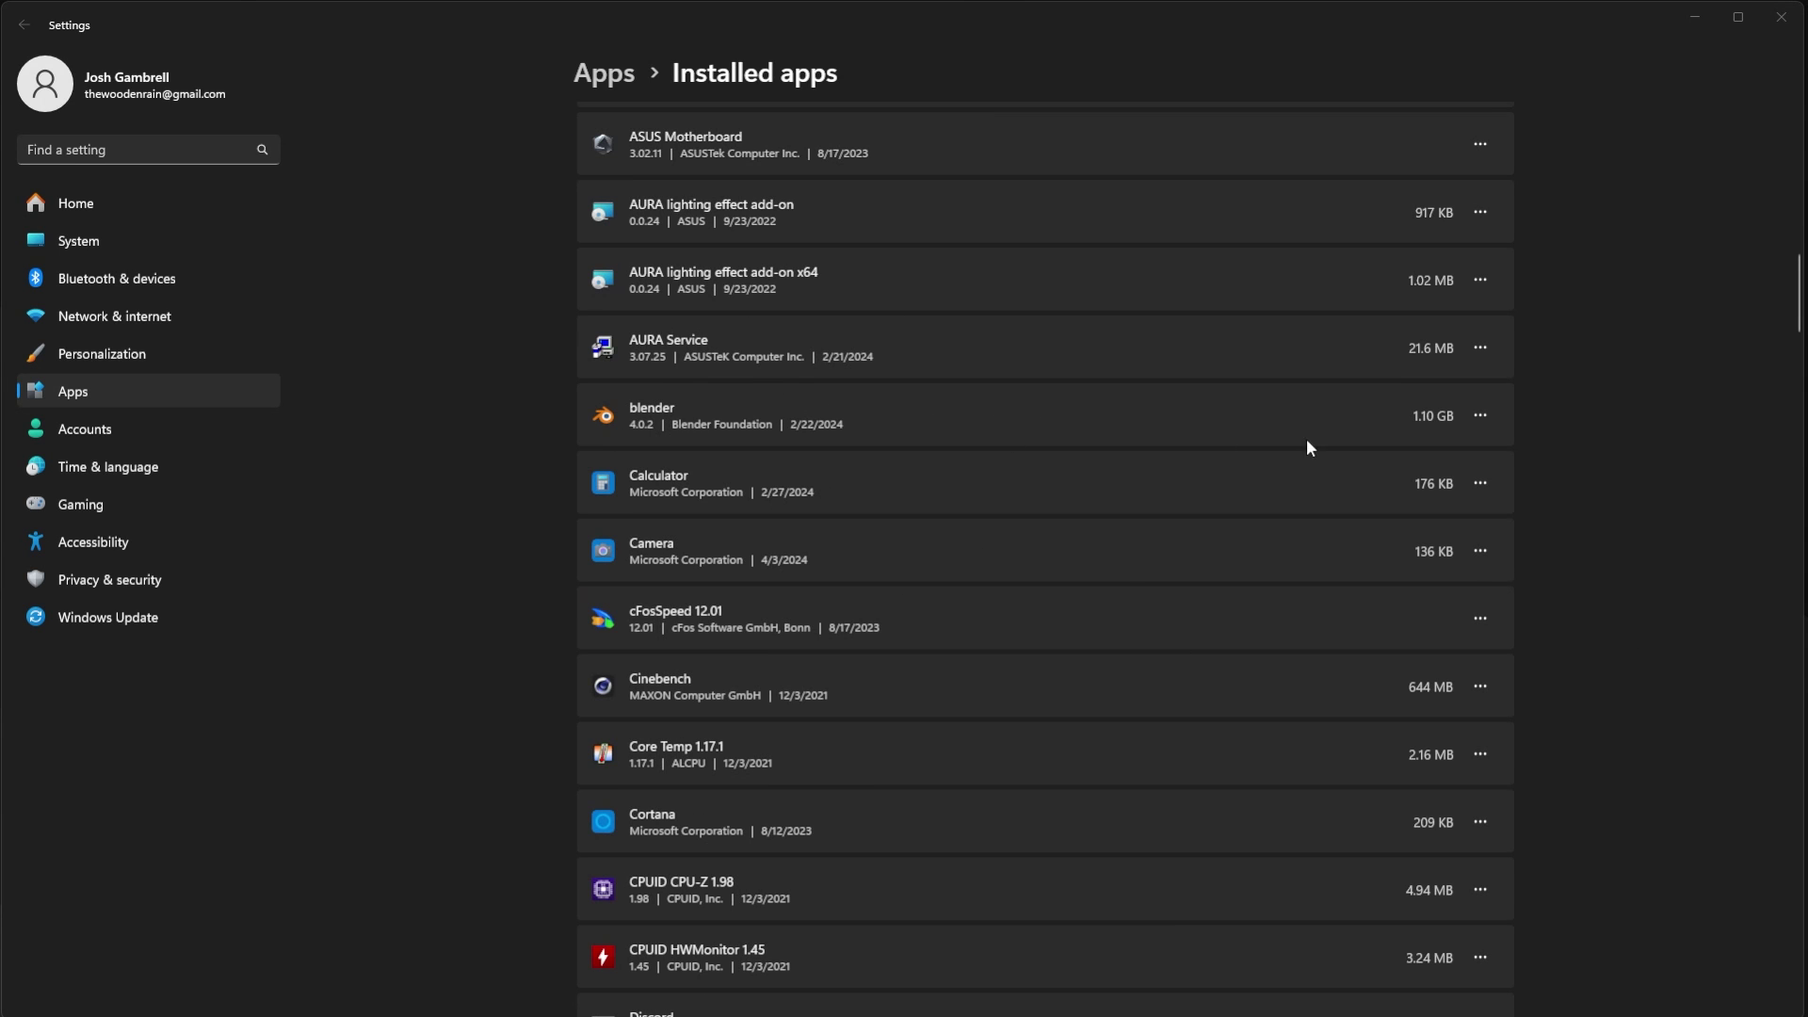
left_click(1480, 415)
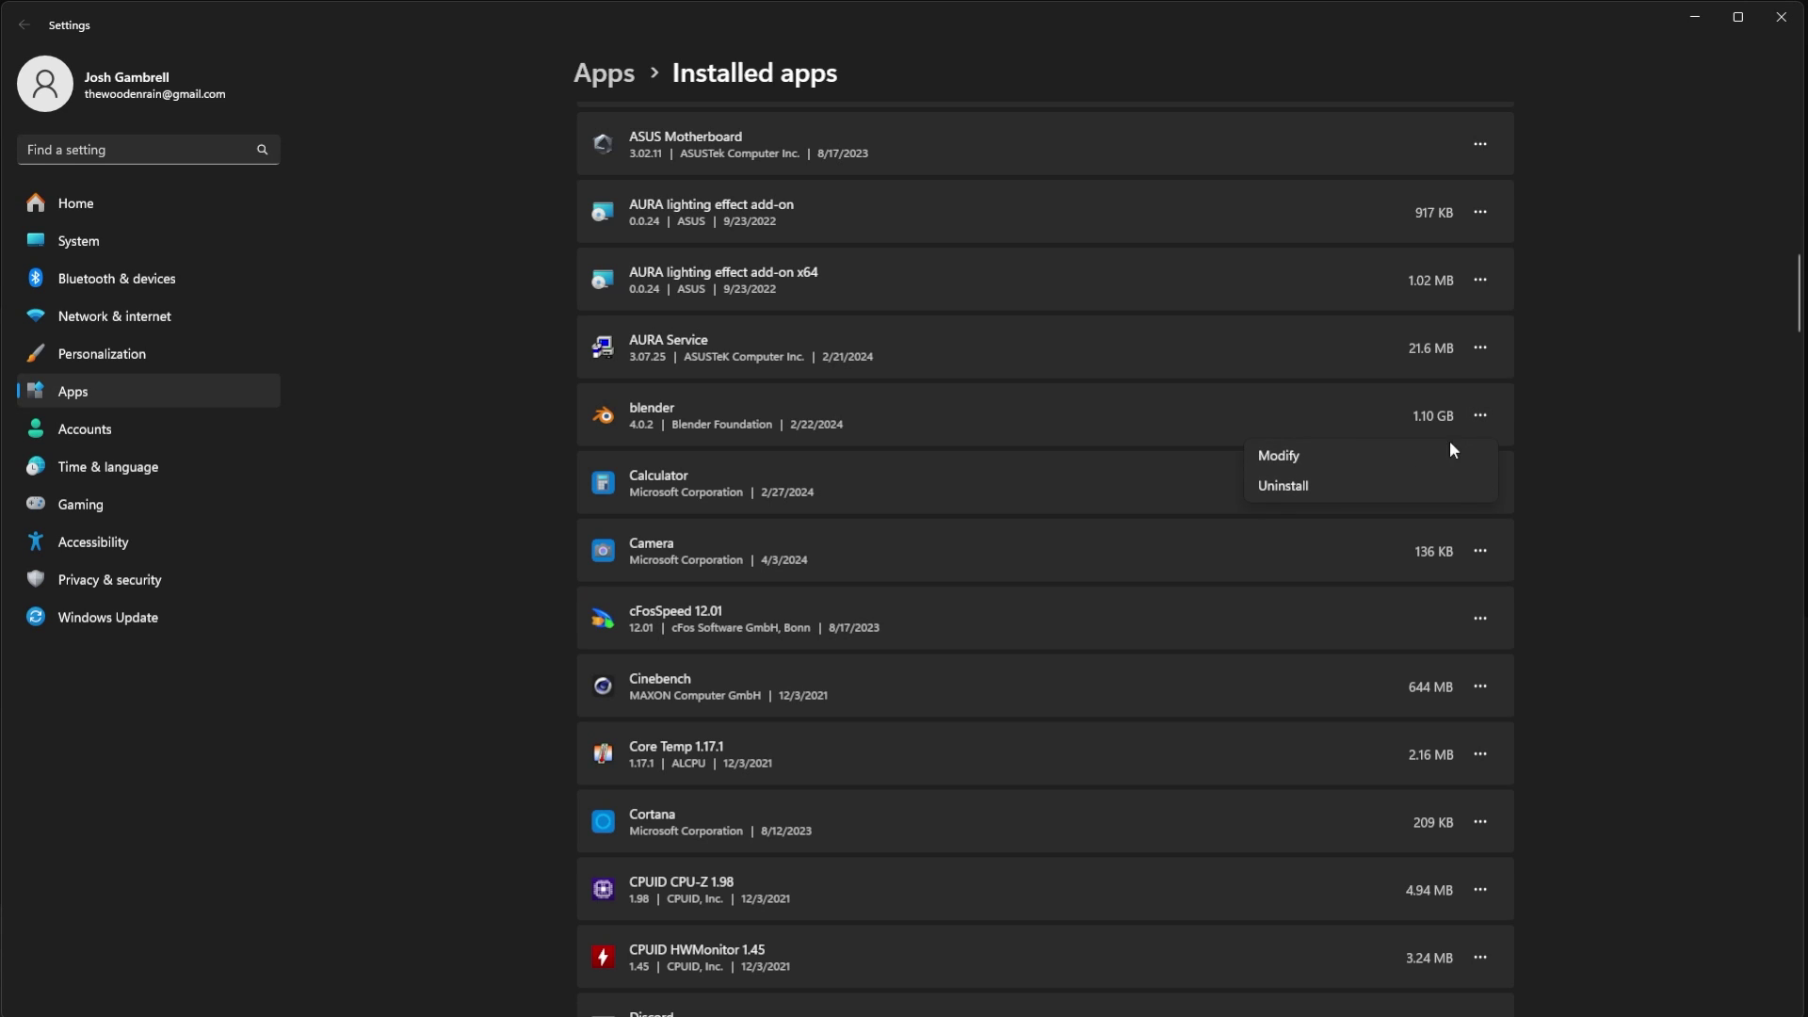
left_click(1298, 488)
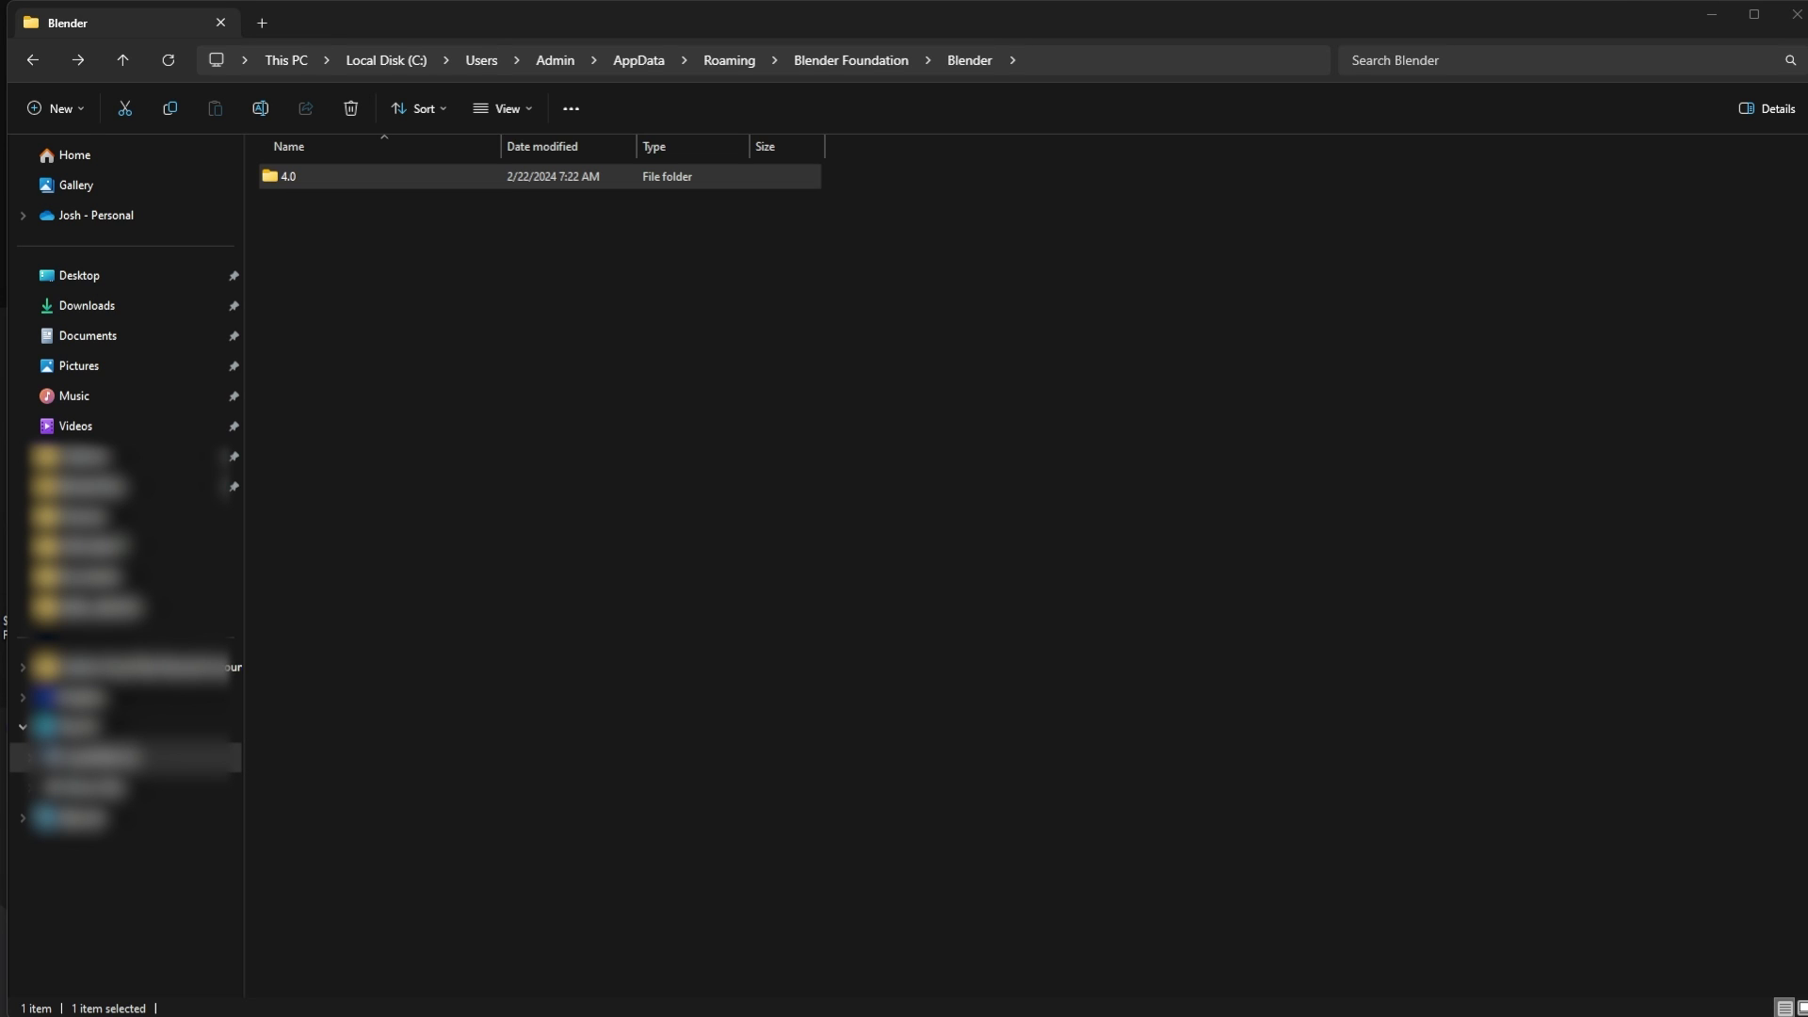
- Delete the leftover 4.0 folder from AppData\Roaming\Blender Foundation\Blender, then switch to Chrome
left_click(451, 324)
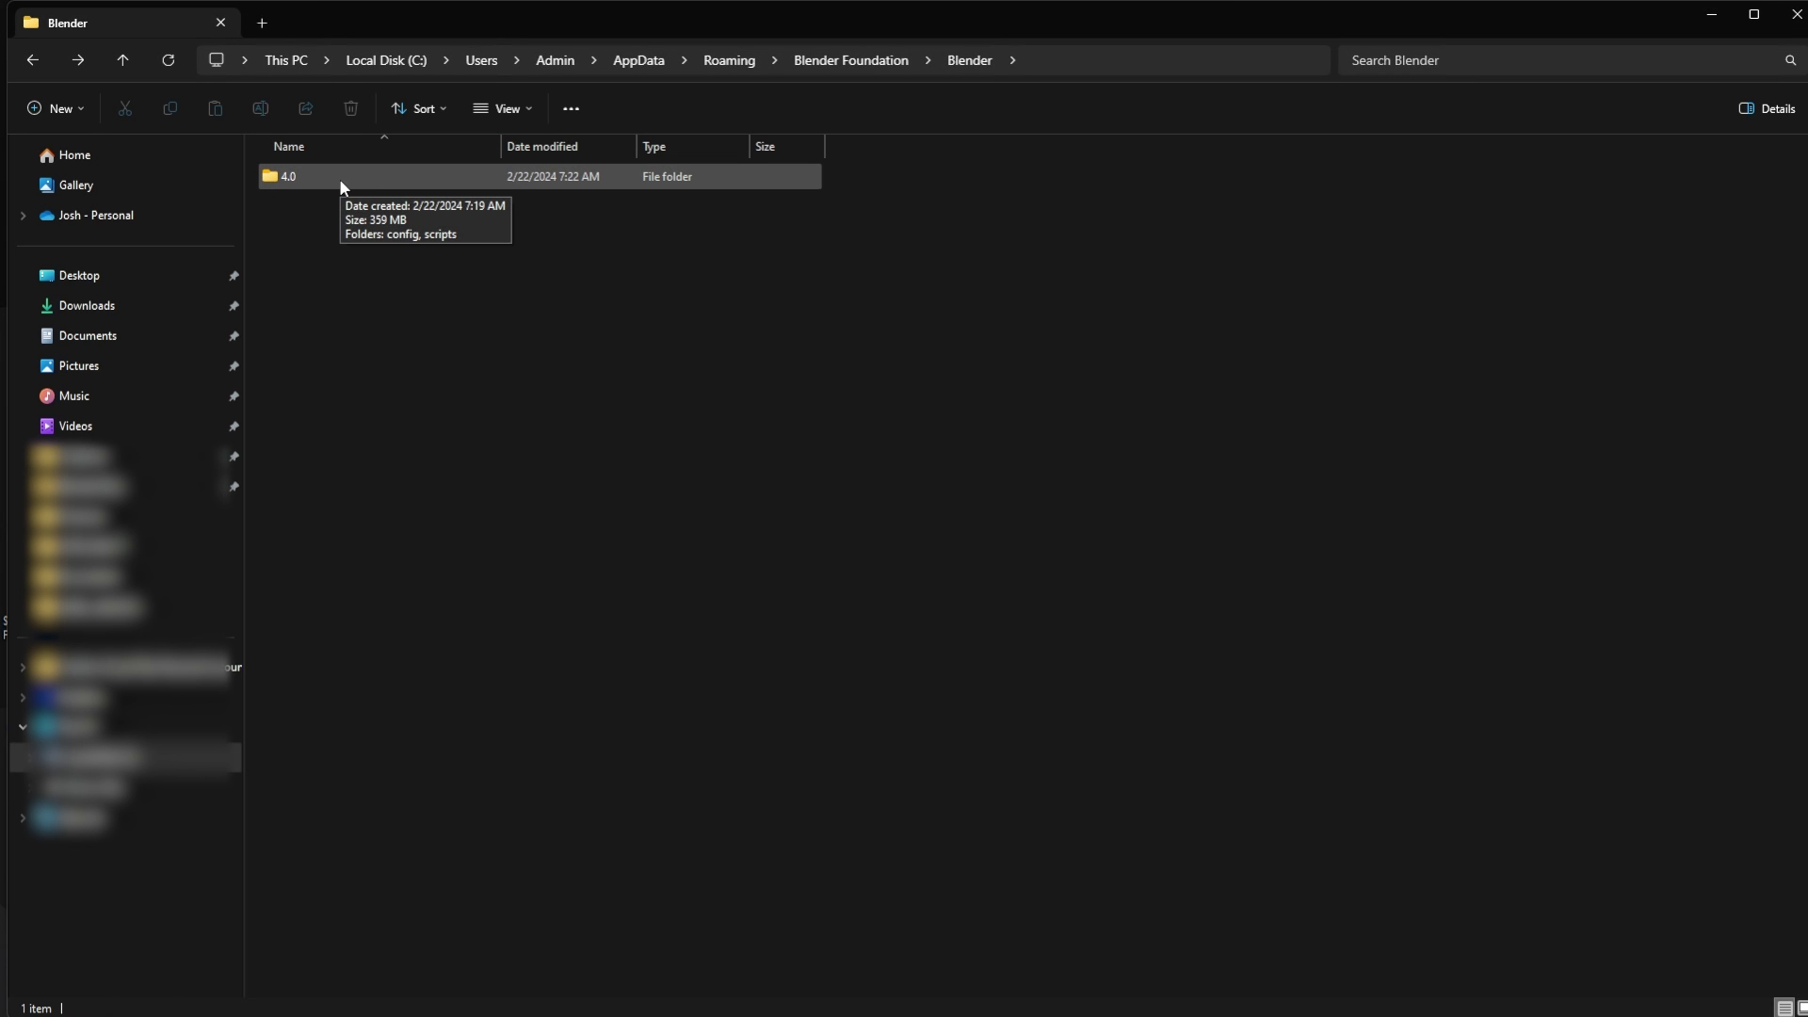
left_click(322, 186)
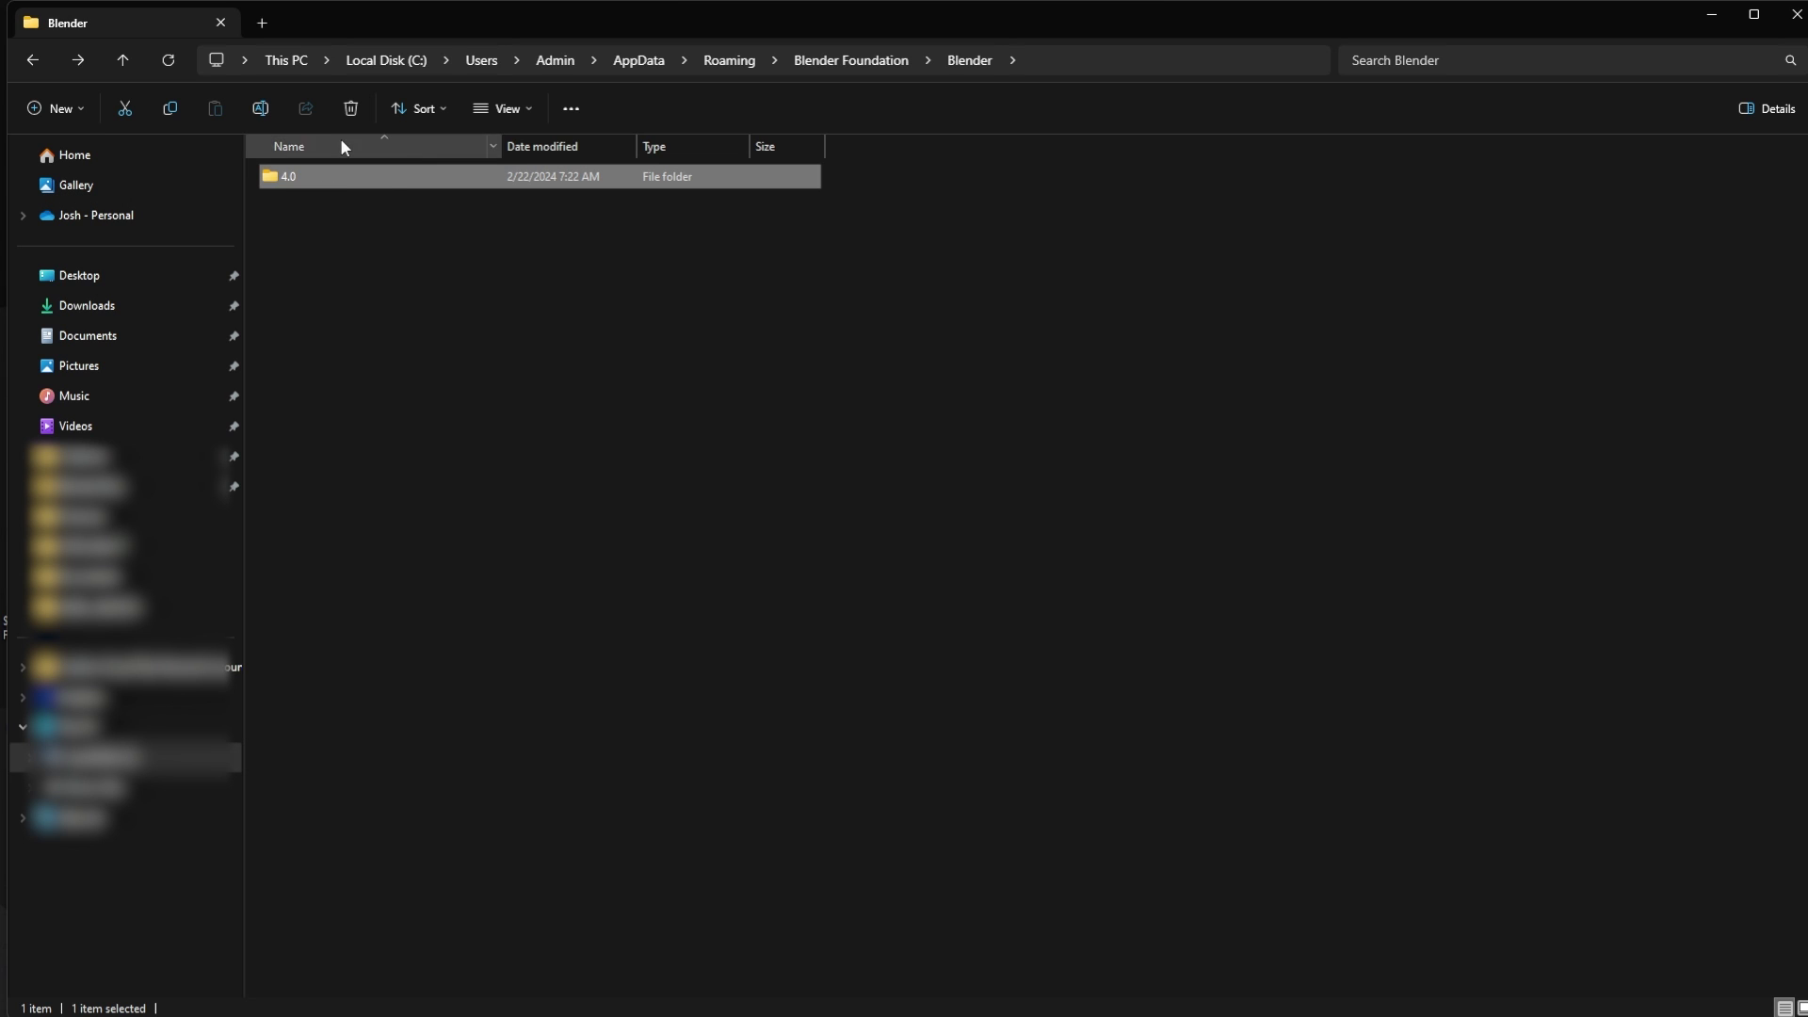
mouse_move(381, 188)
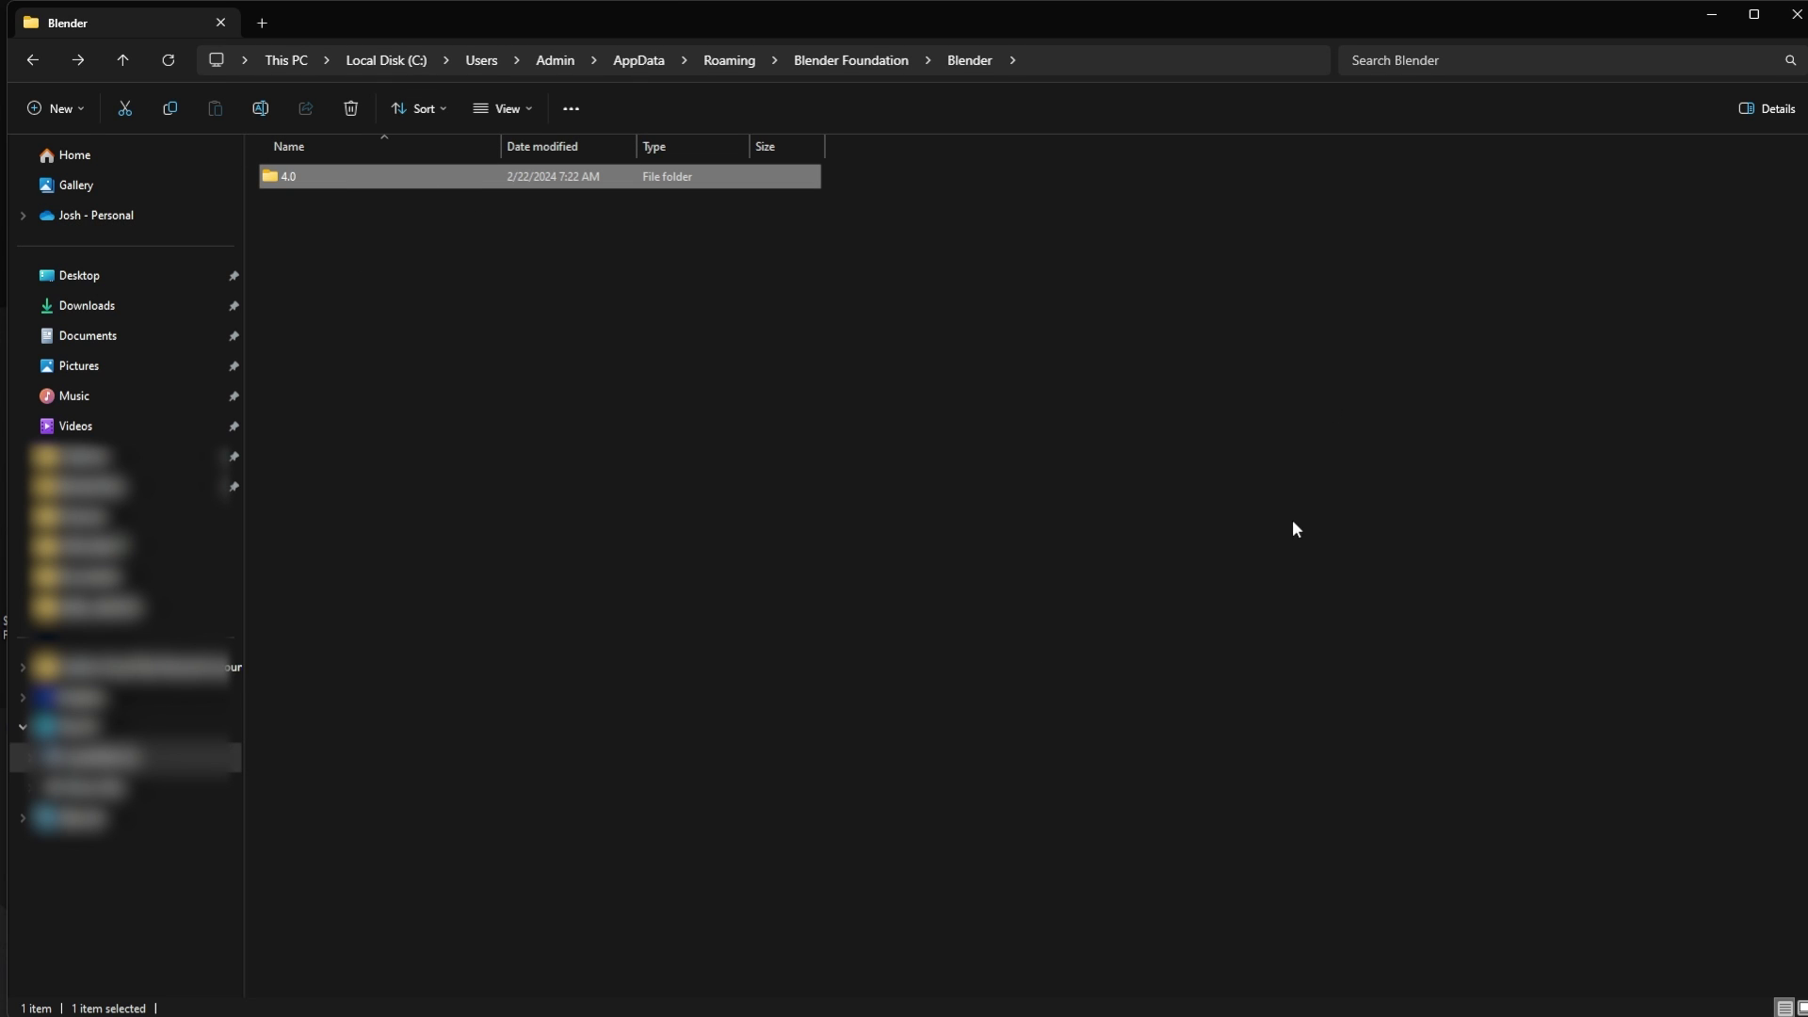
left_click(476, 333)
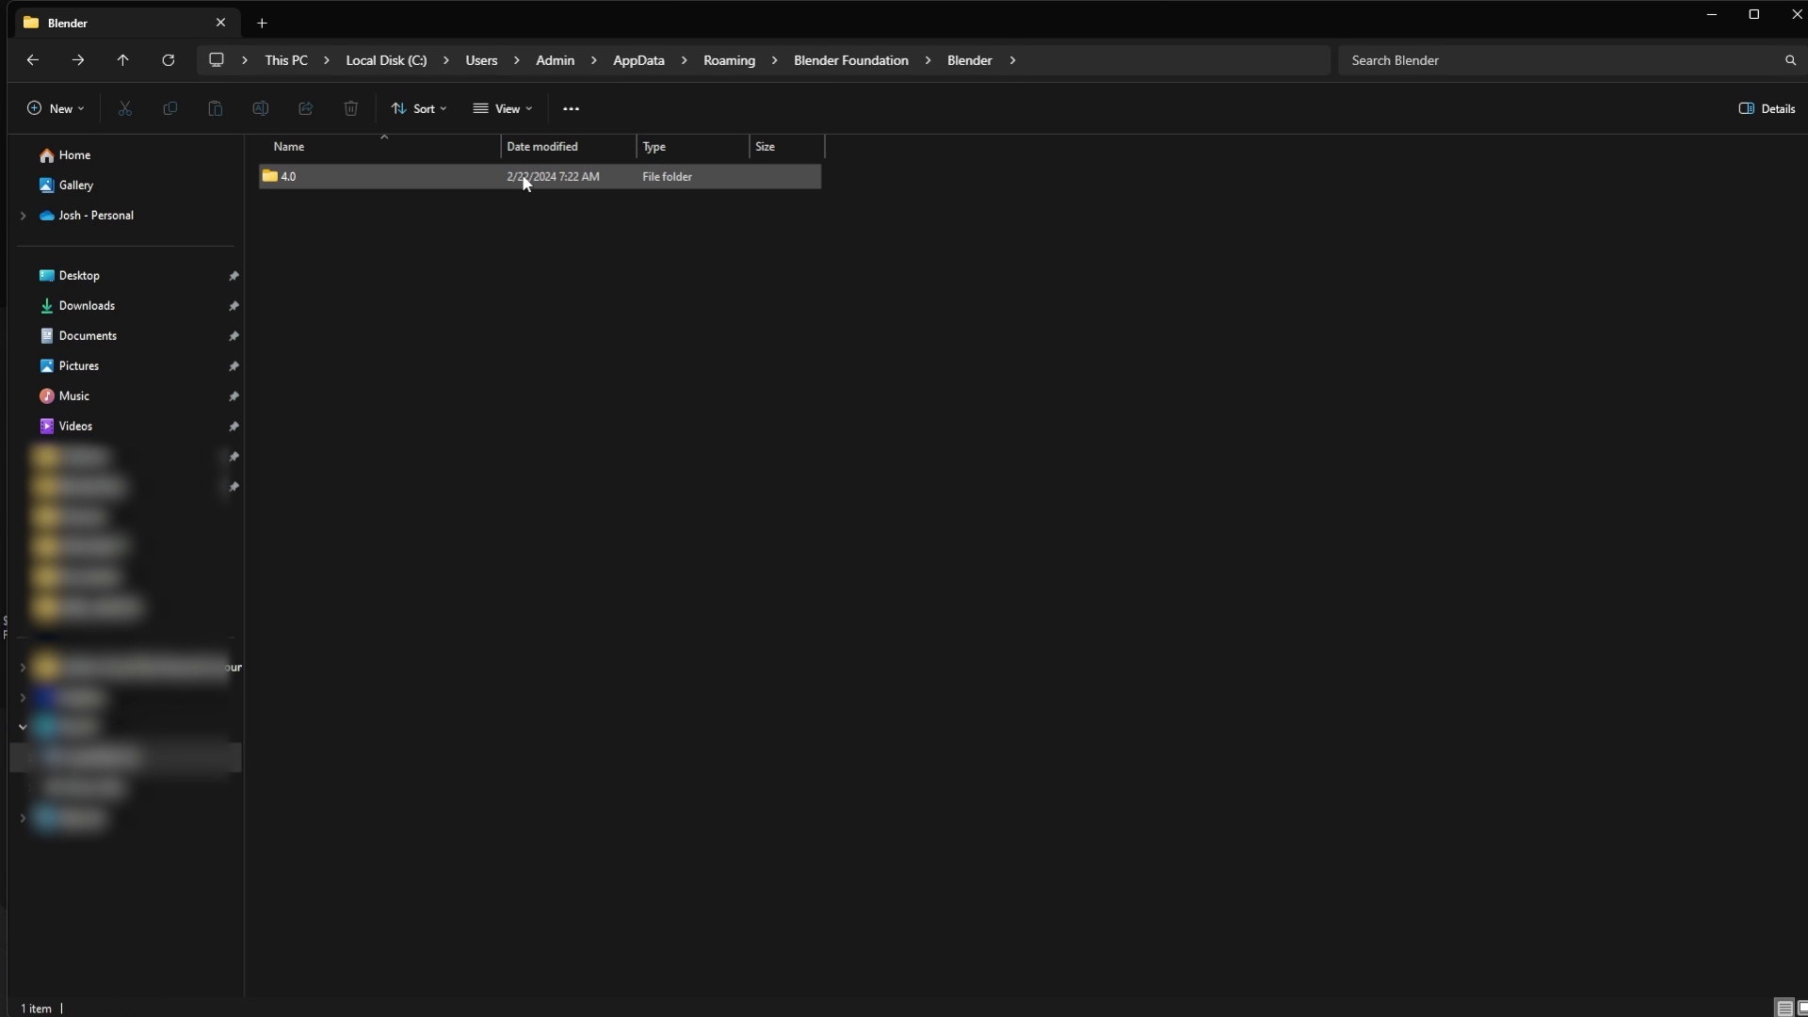
left_click(313, 179)
key("Delete")
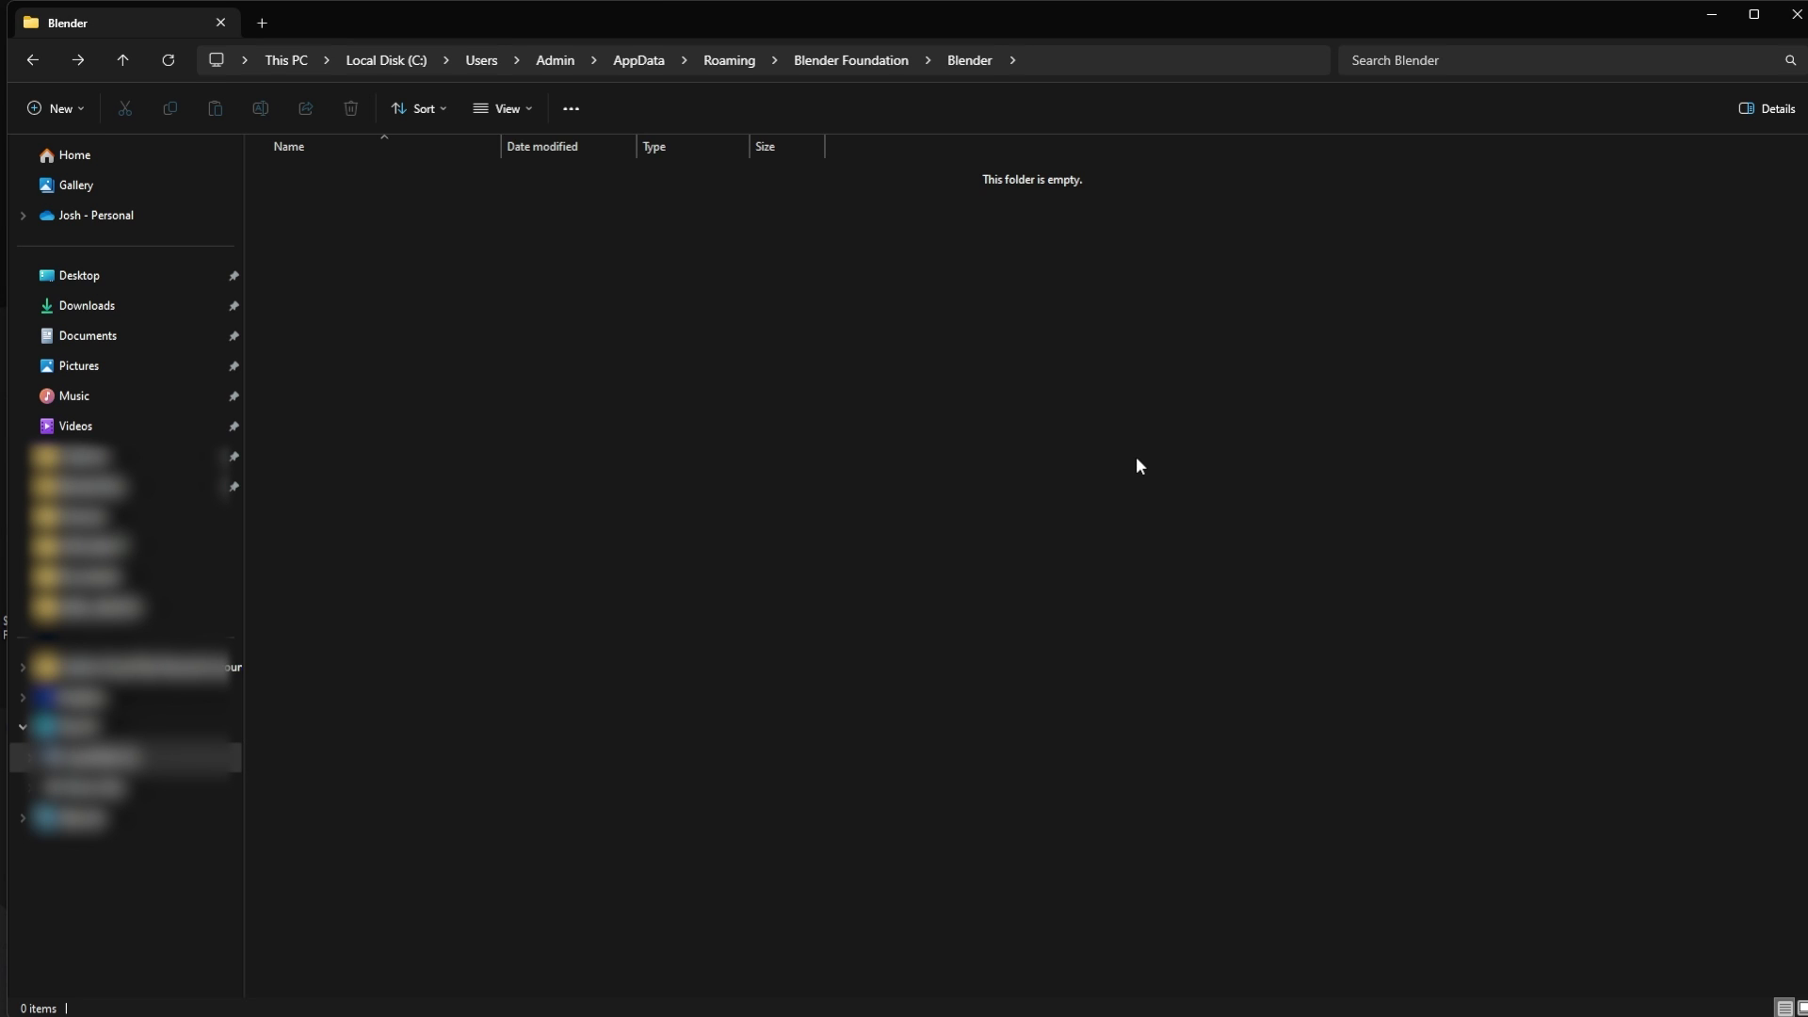
key("alt+Tab")
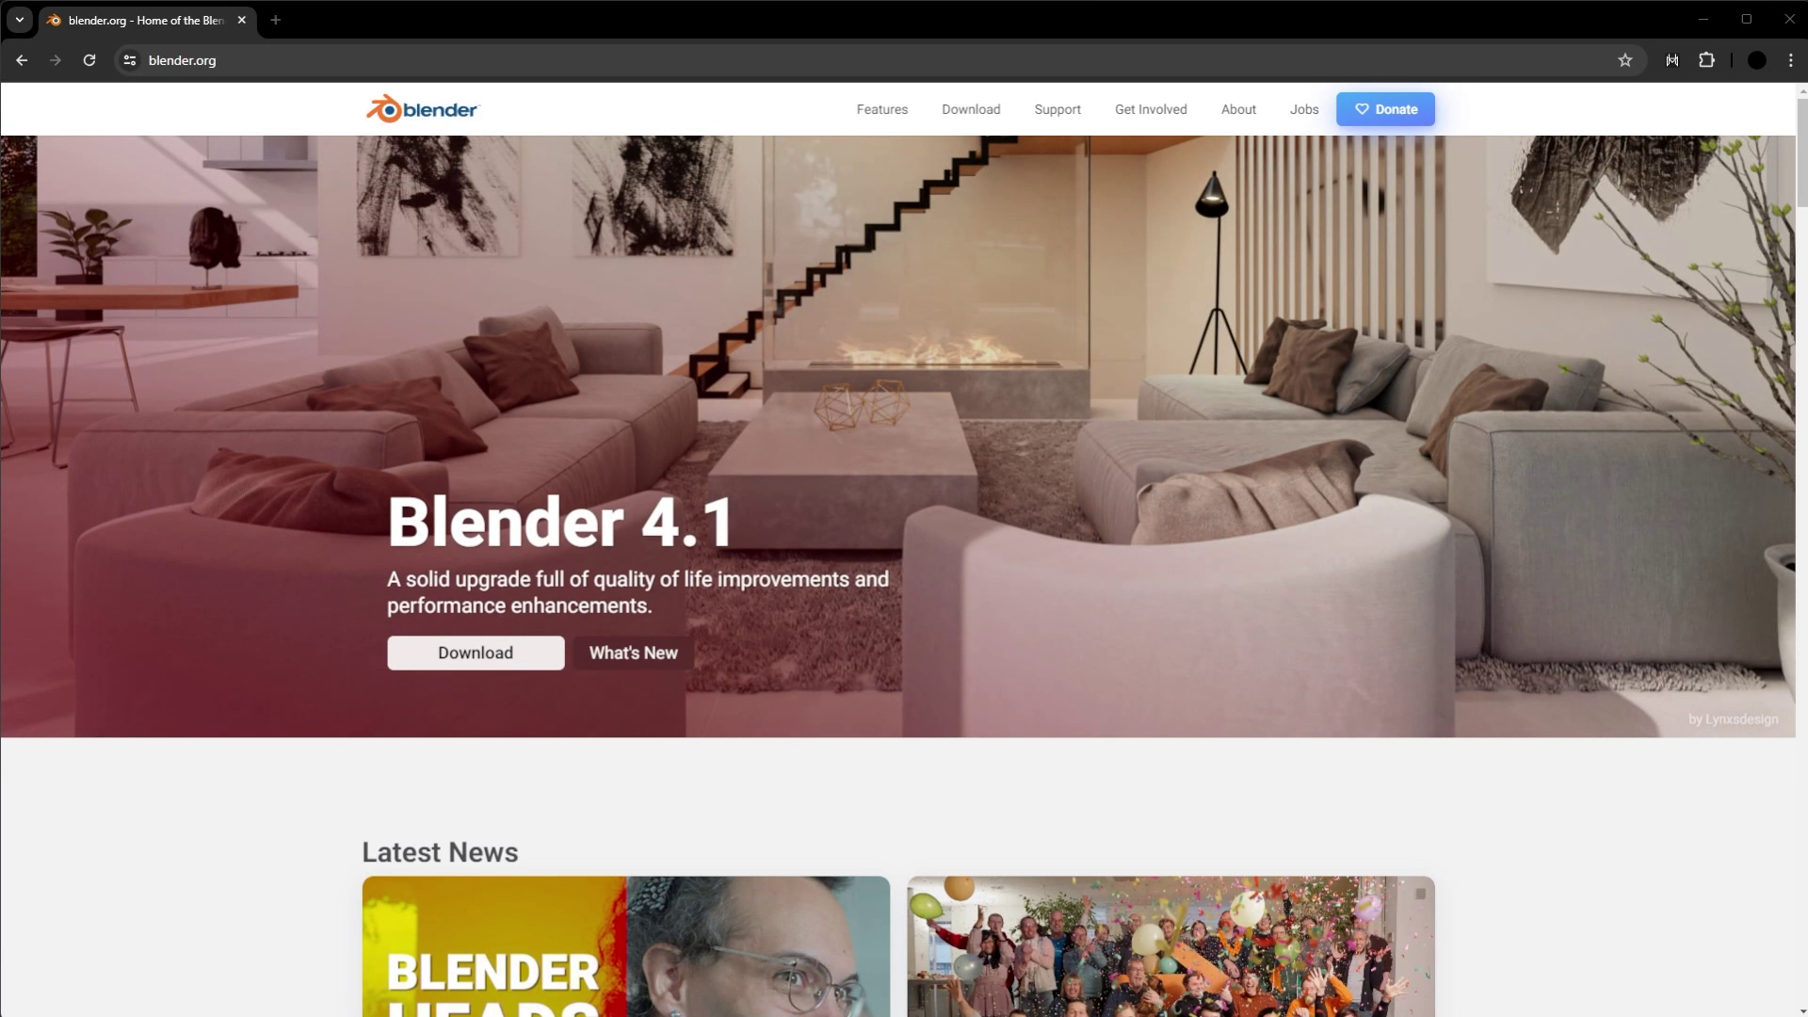
- Download blender-4.1.0-windows-x64.msi from blender.org and save it to the Desktop
left_click(482, 654)
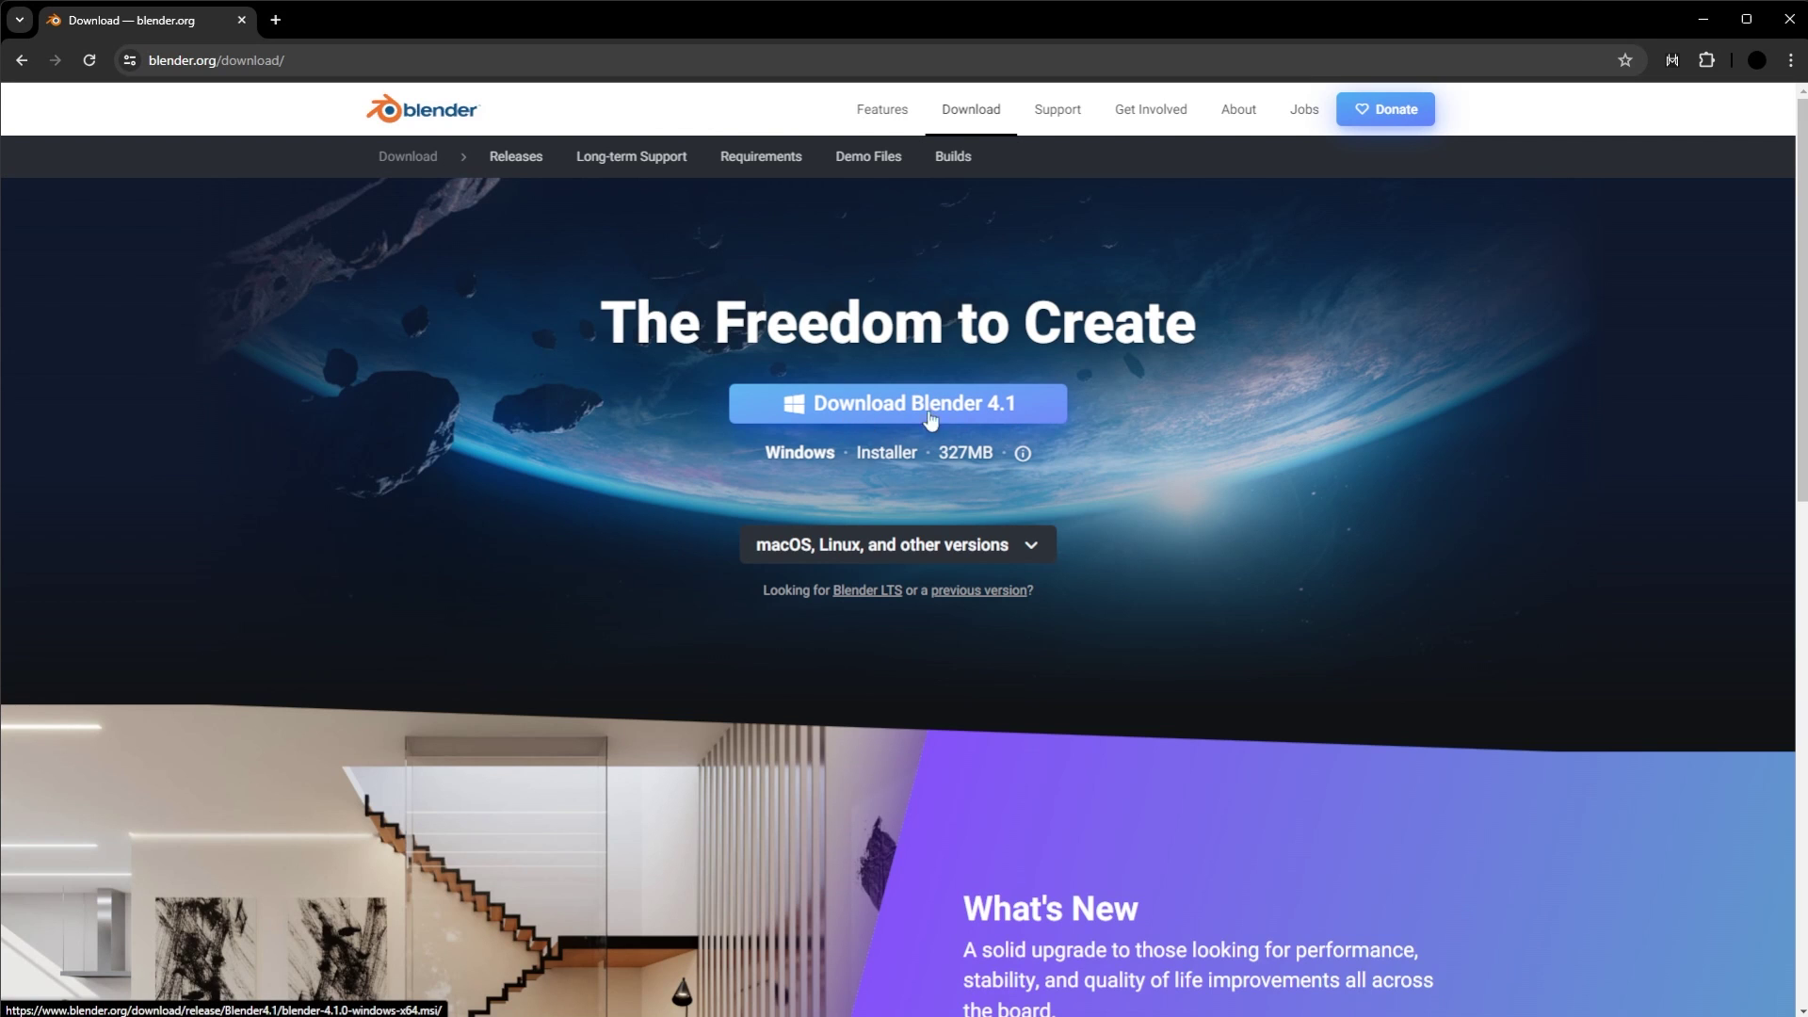
left_click(1027, 544)
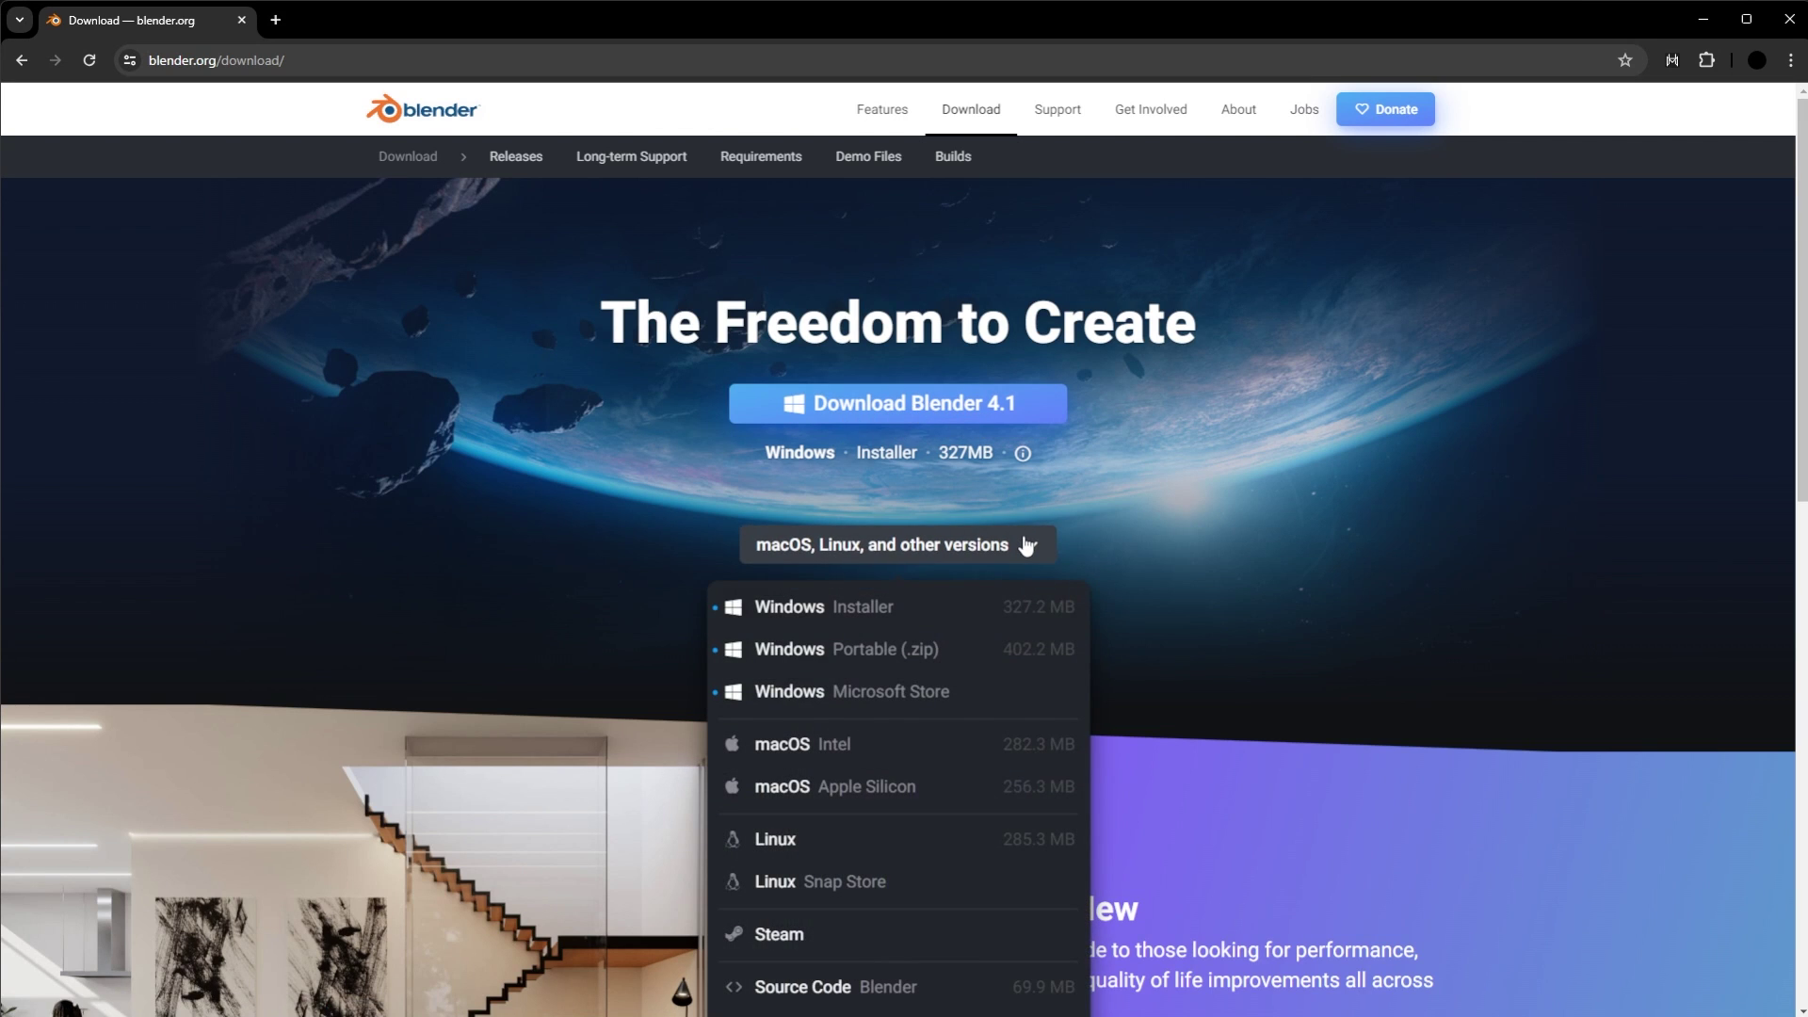
left_click(1307, 525)
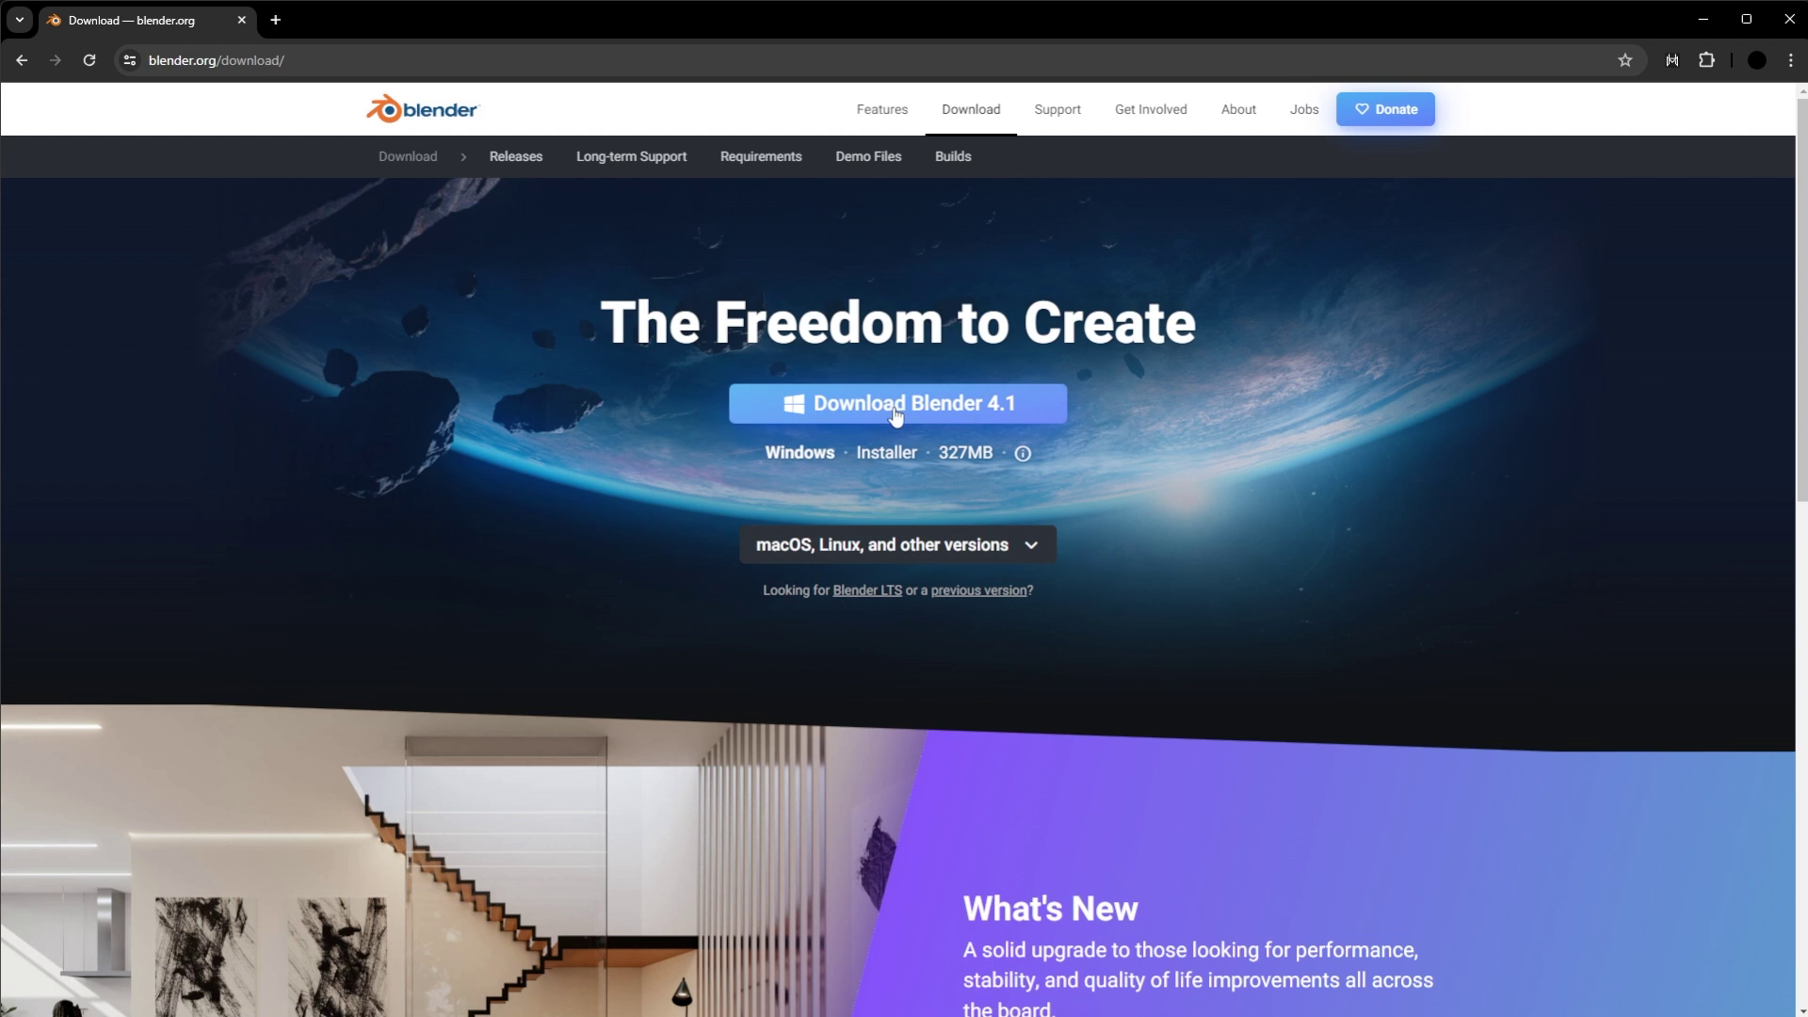
left_click(893, 410)
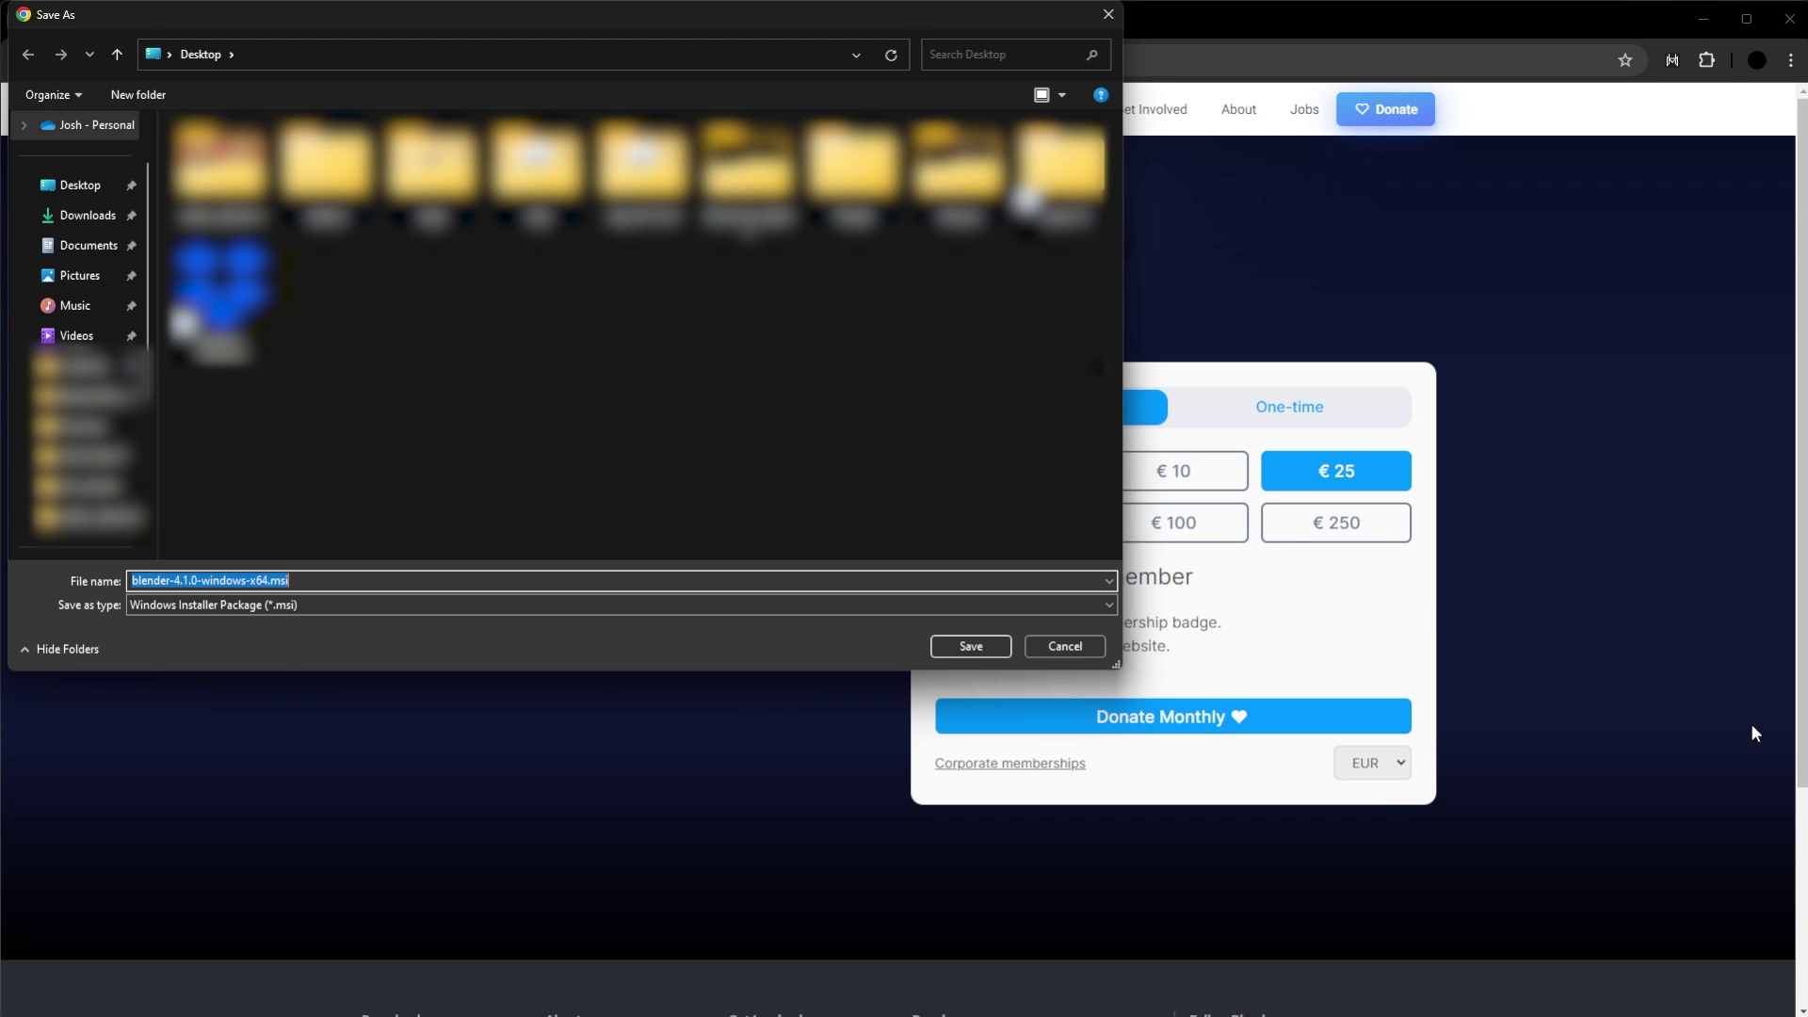
key("Return")
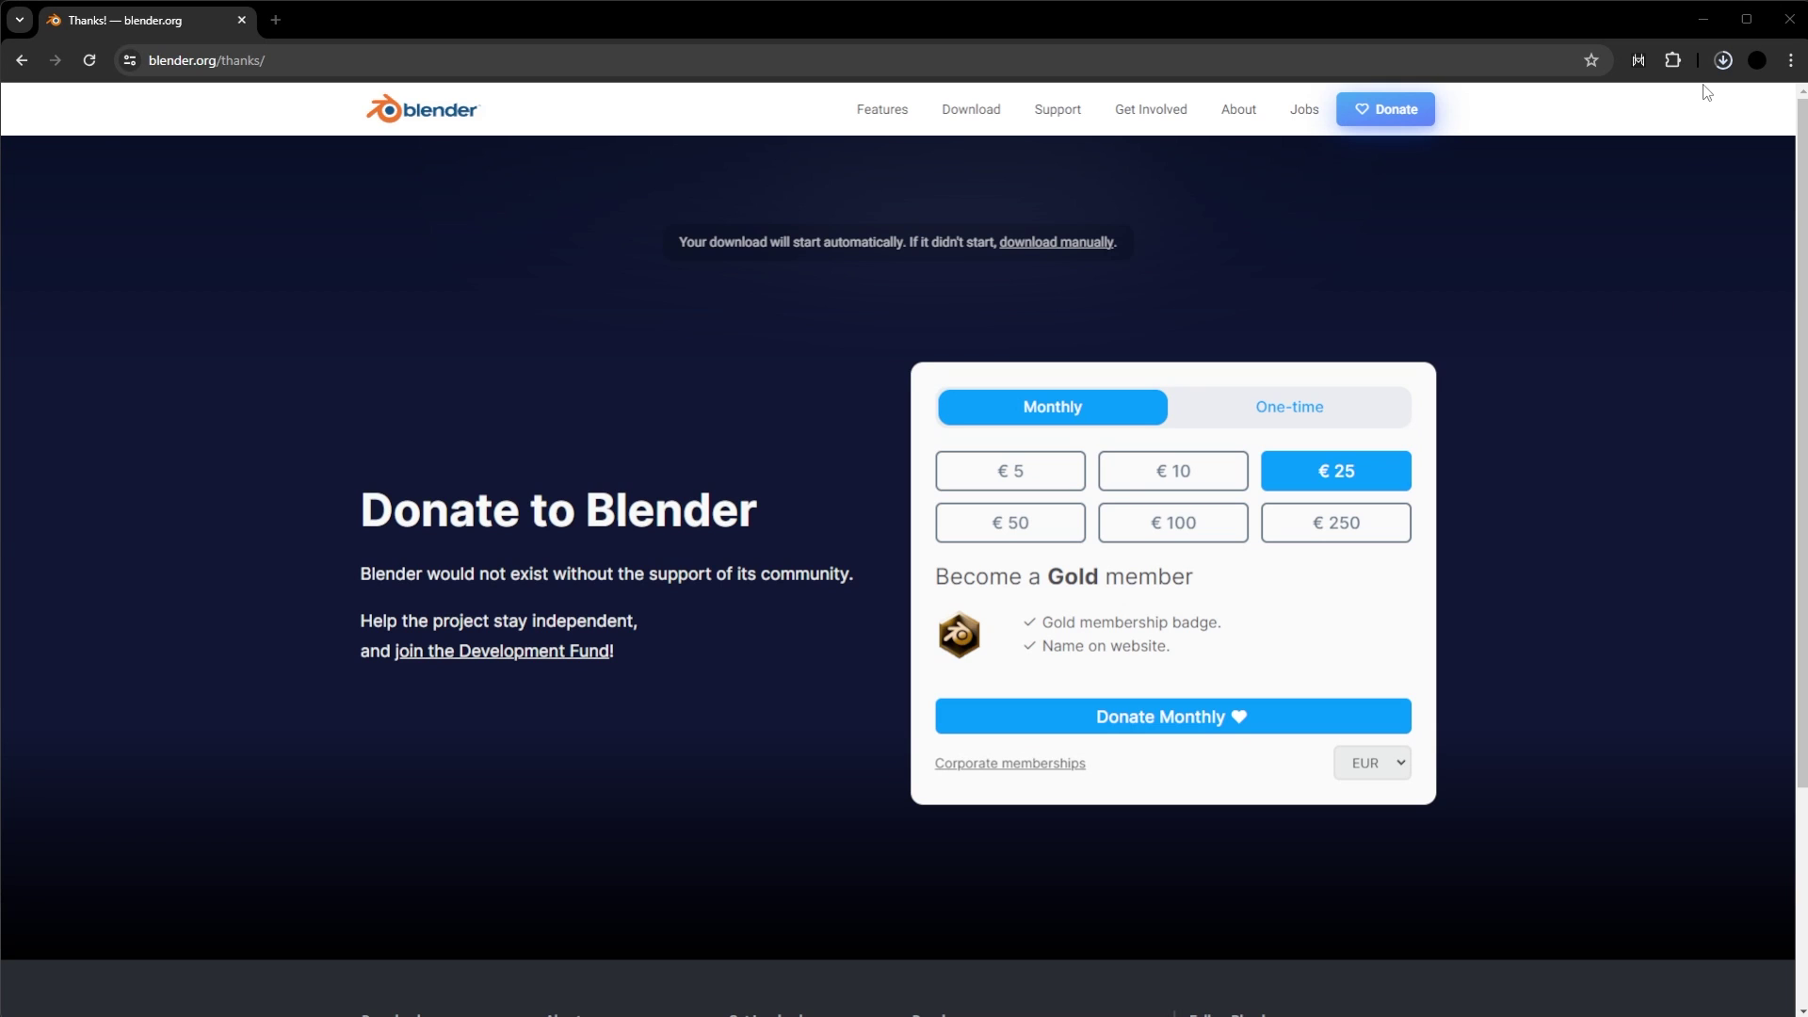
- Accept the license and install Blender 4.1 with default features to Program Files
left_click_drag(366, 317, 383, 323)
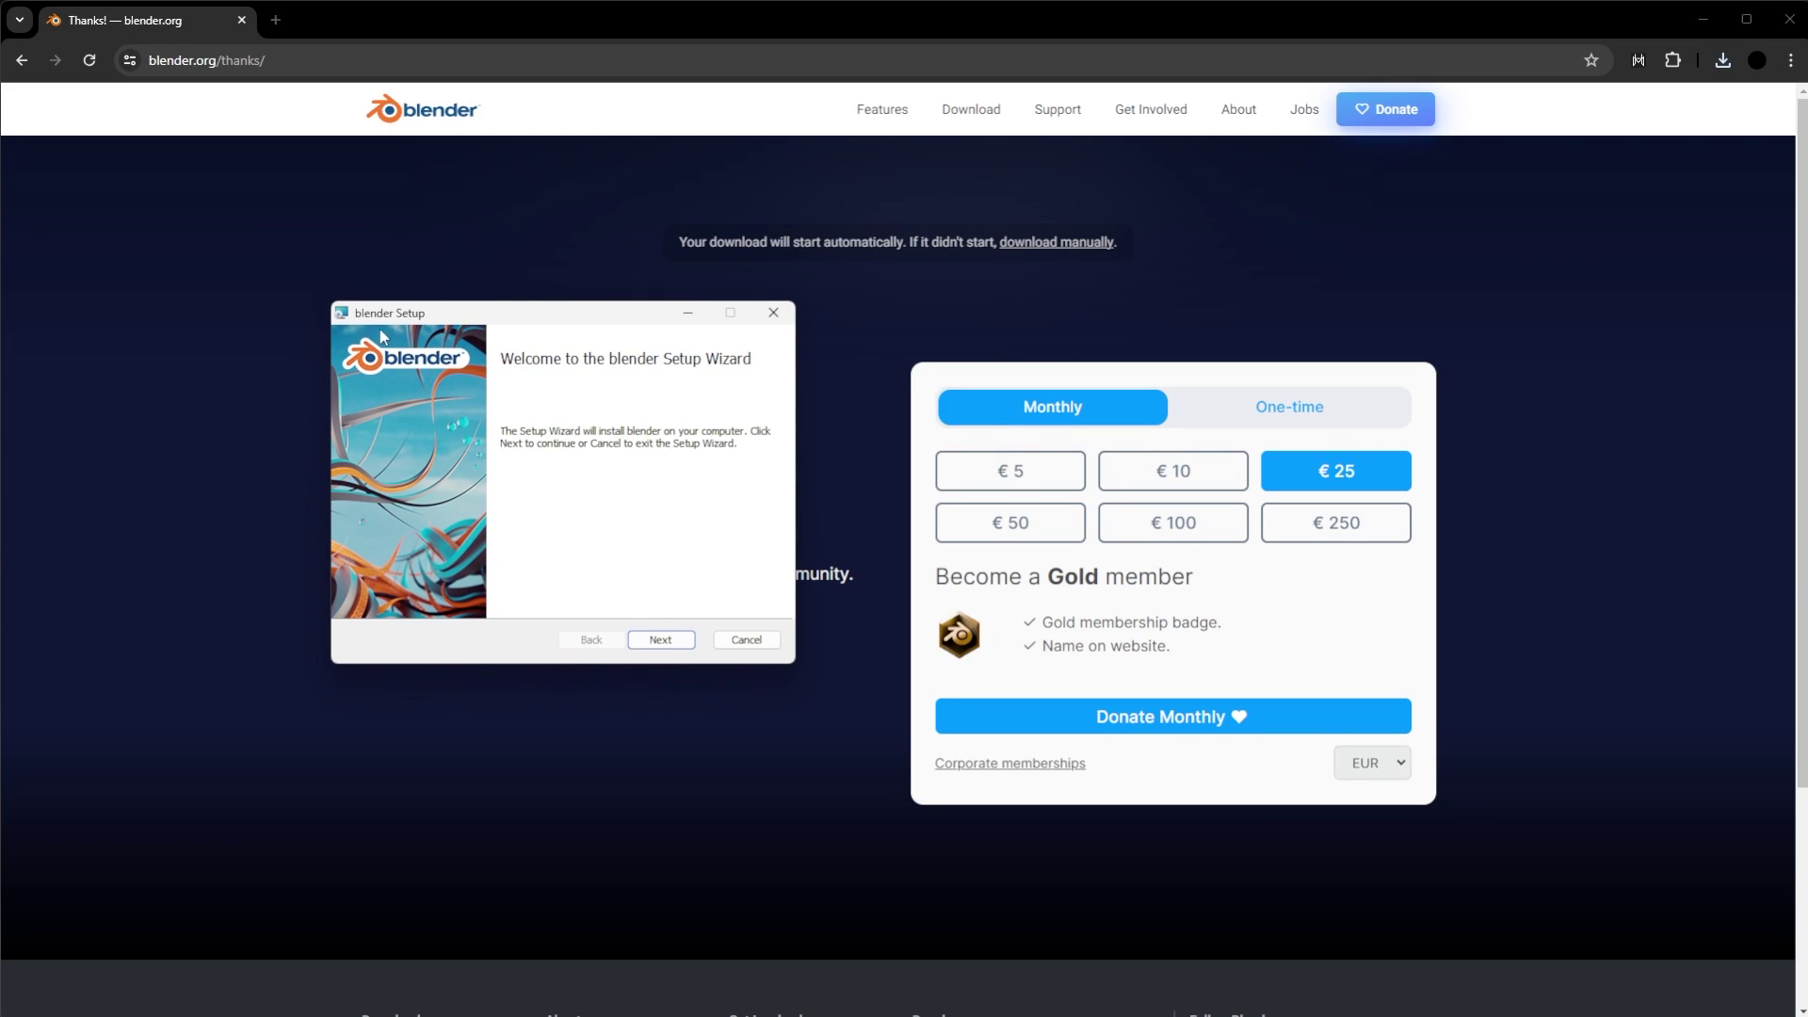
left_click(676, 636)
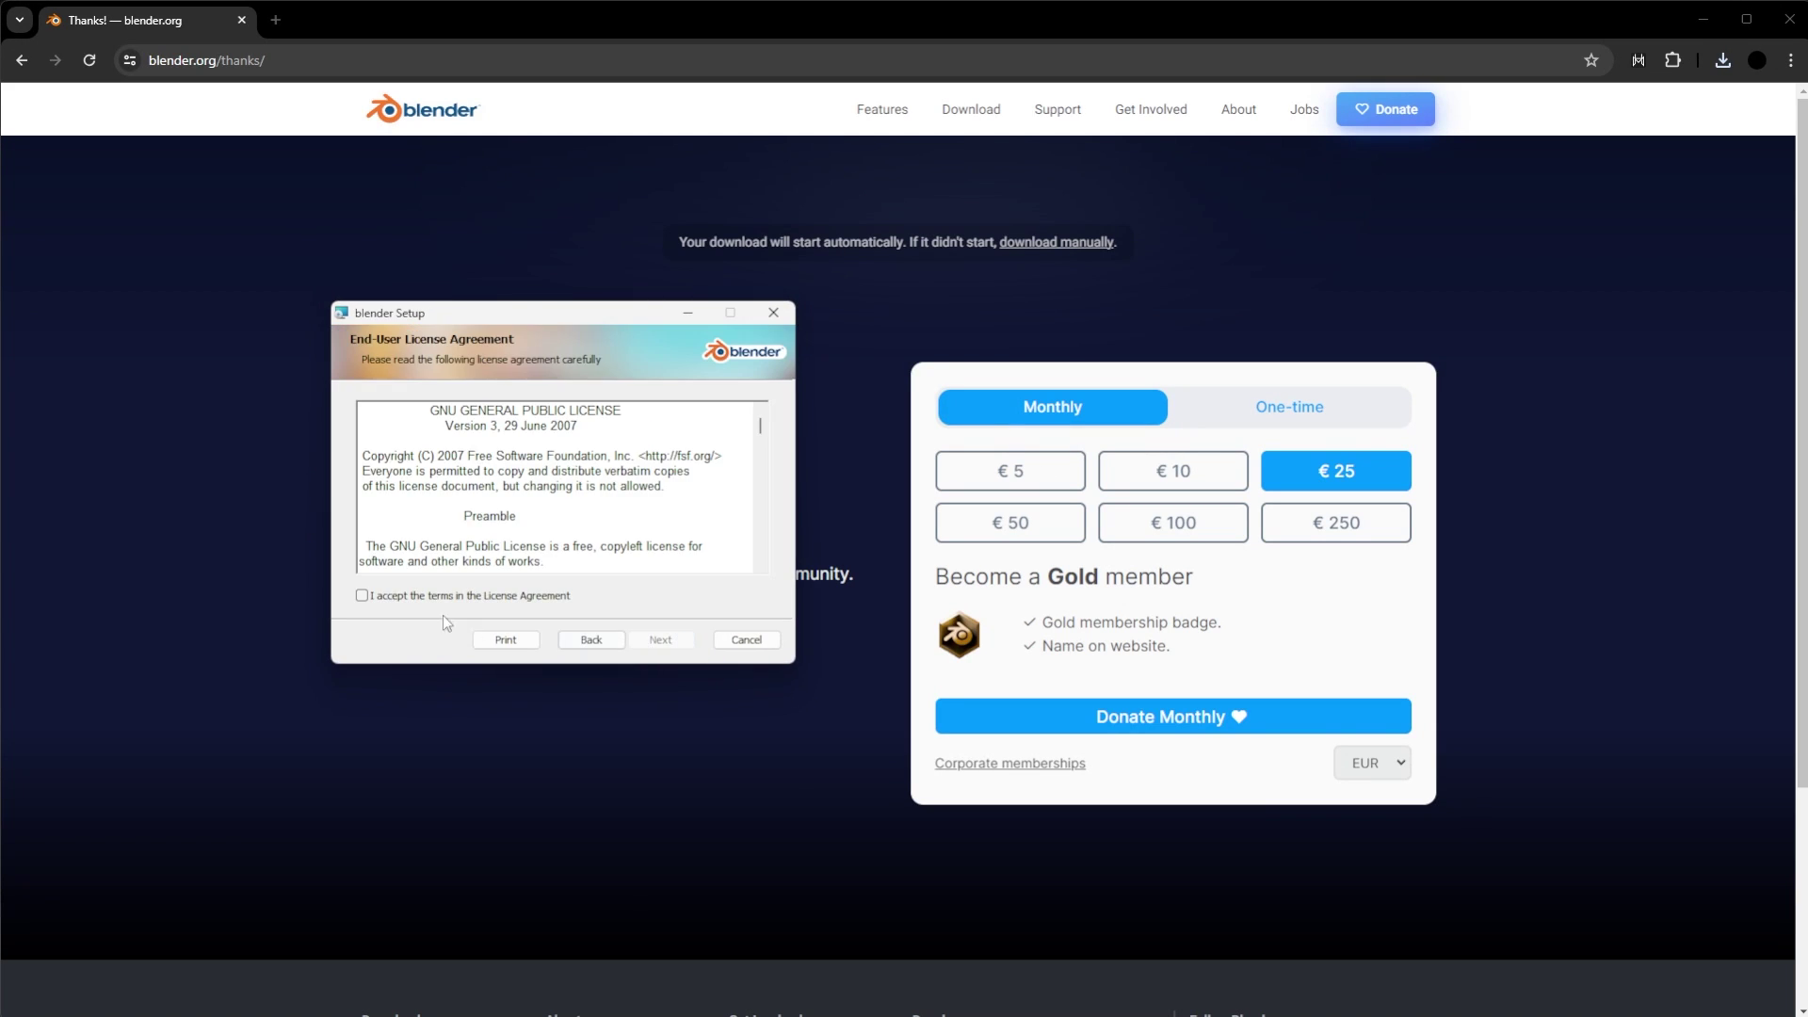
left_click(362, 595)
left_click(675, 639)
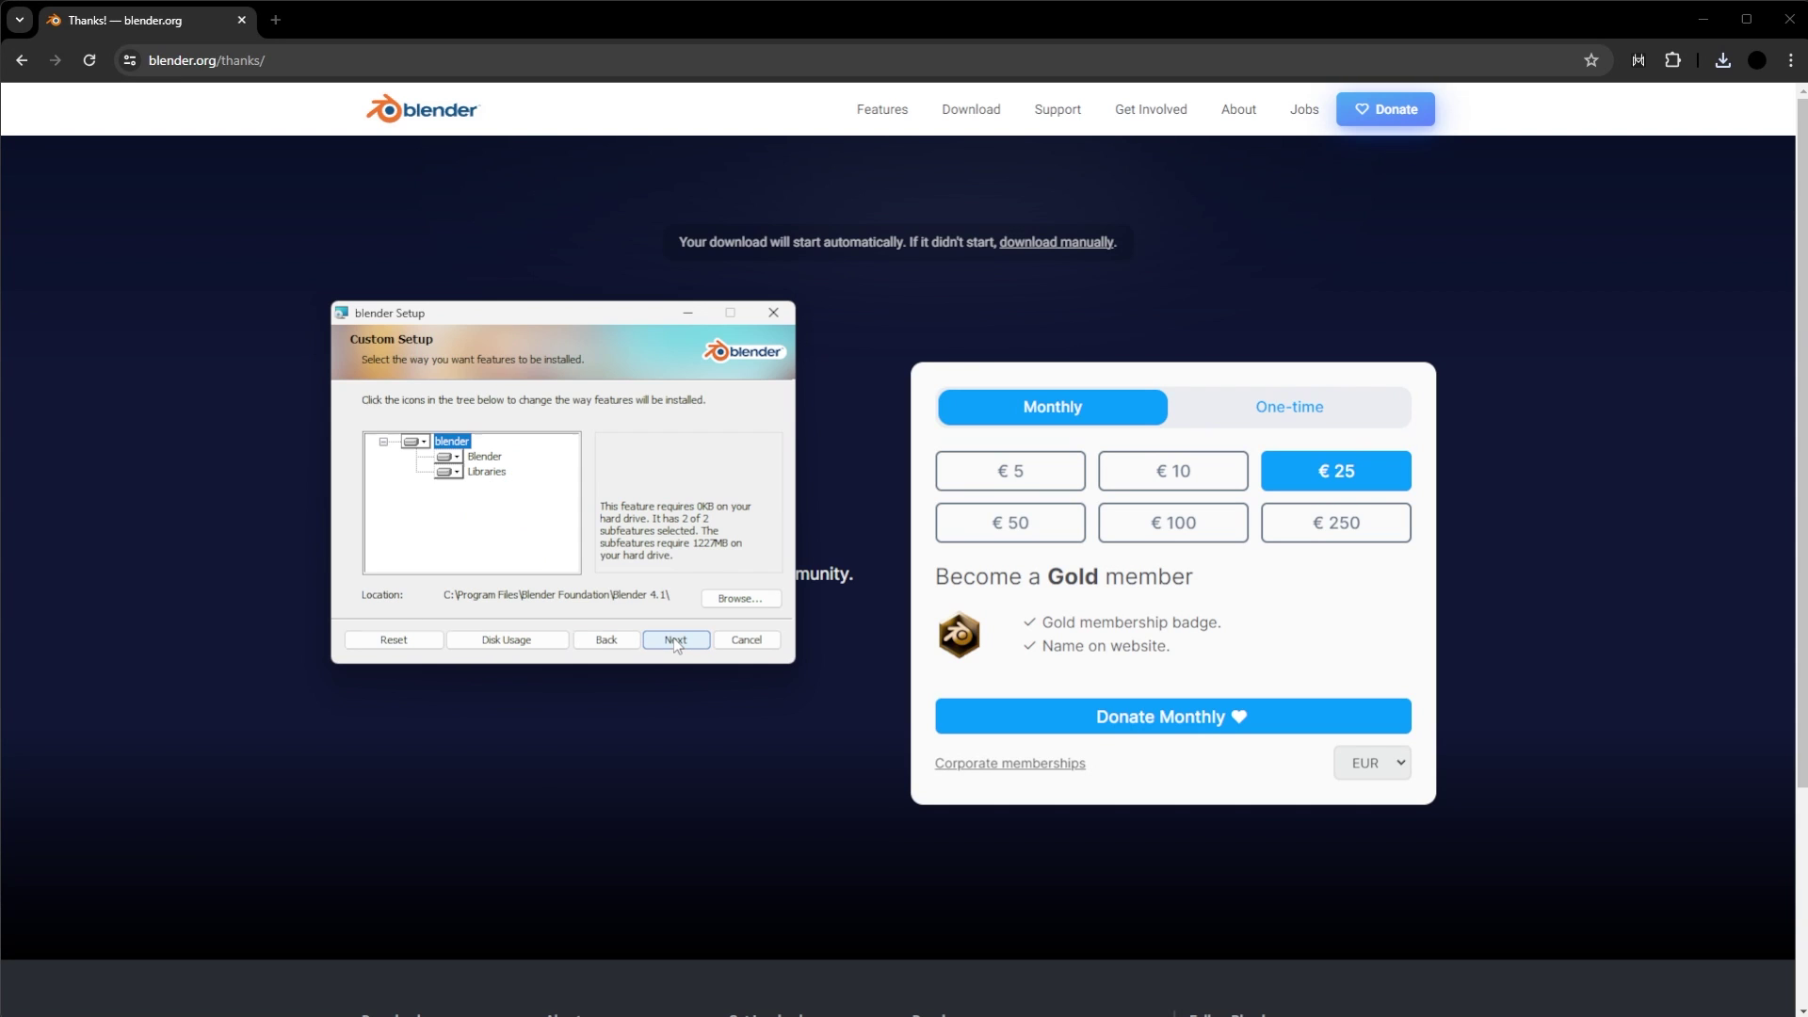
left_click(693, 640)
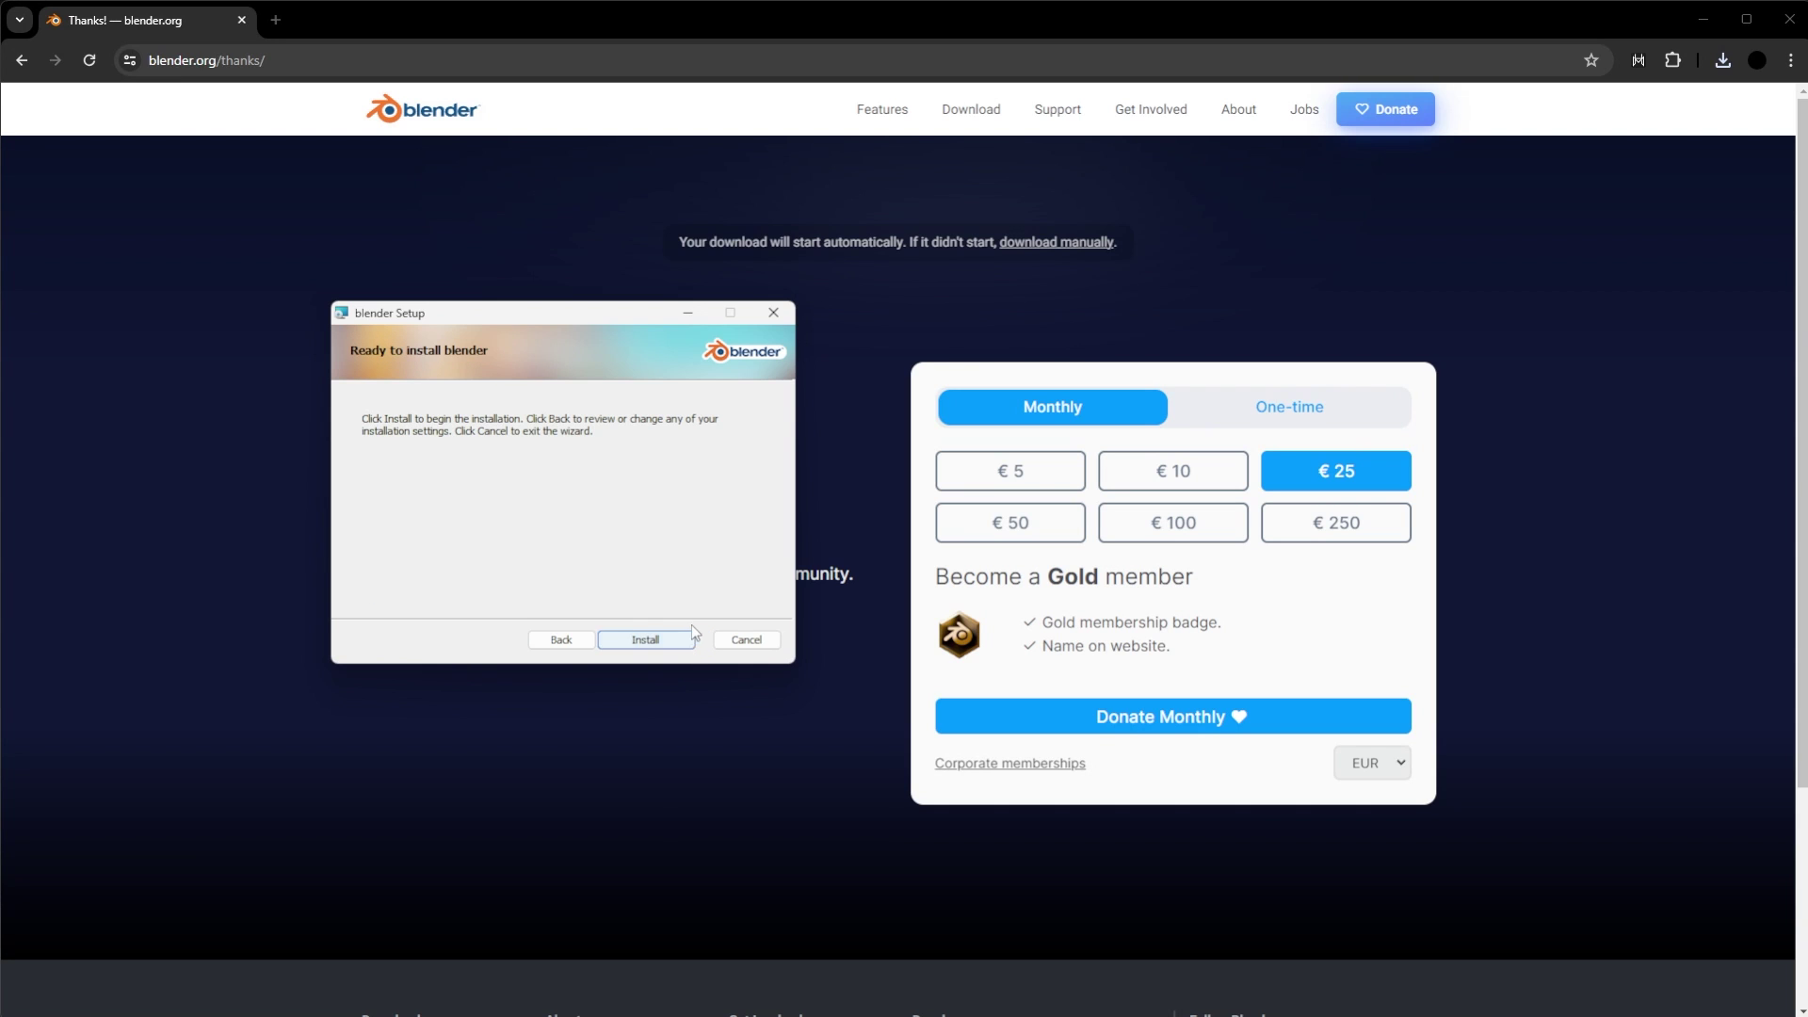
left_click(674, 640)
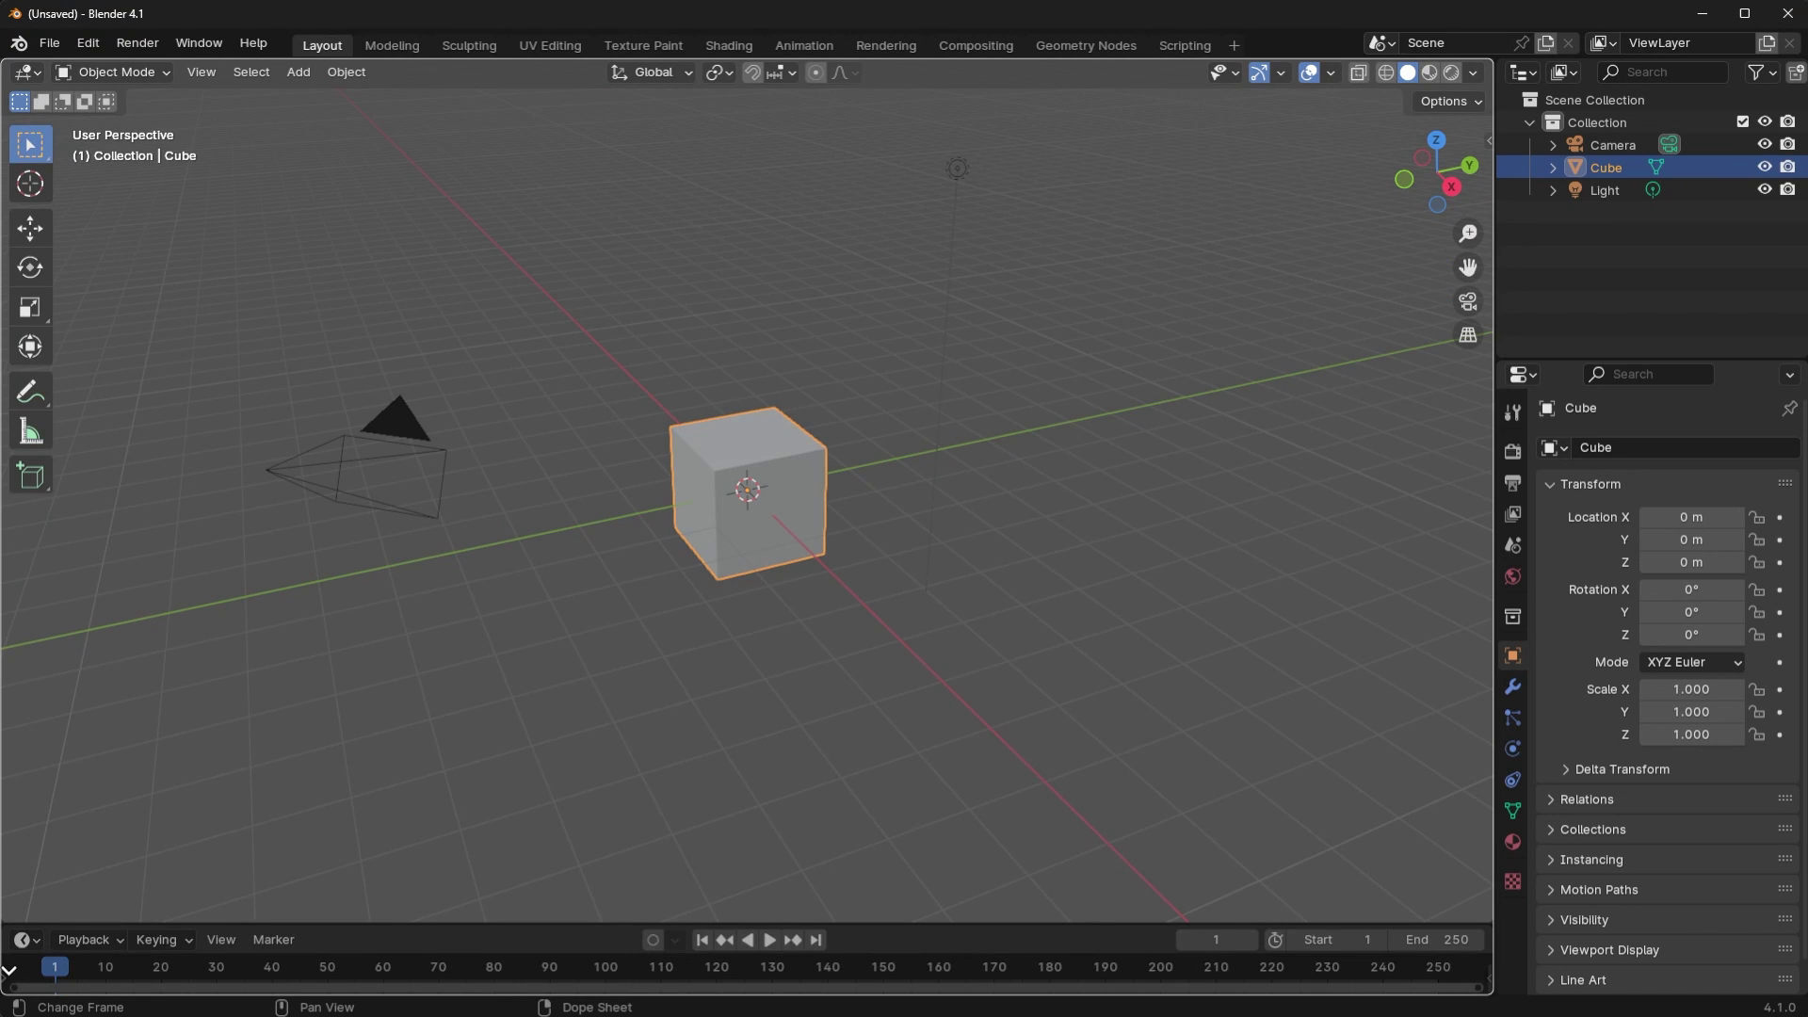
- Delete the Camera and Light from the default scene and hide the tool shelf
middle_click_drag(563, 794, 563, 831, "shift")
left_click(412, 457)
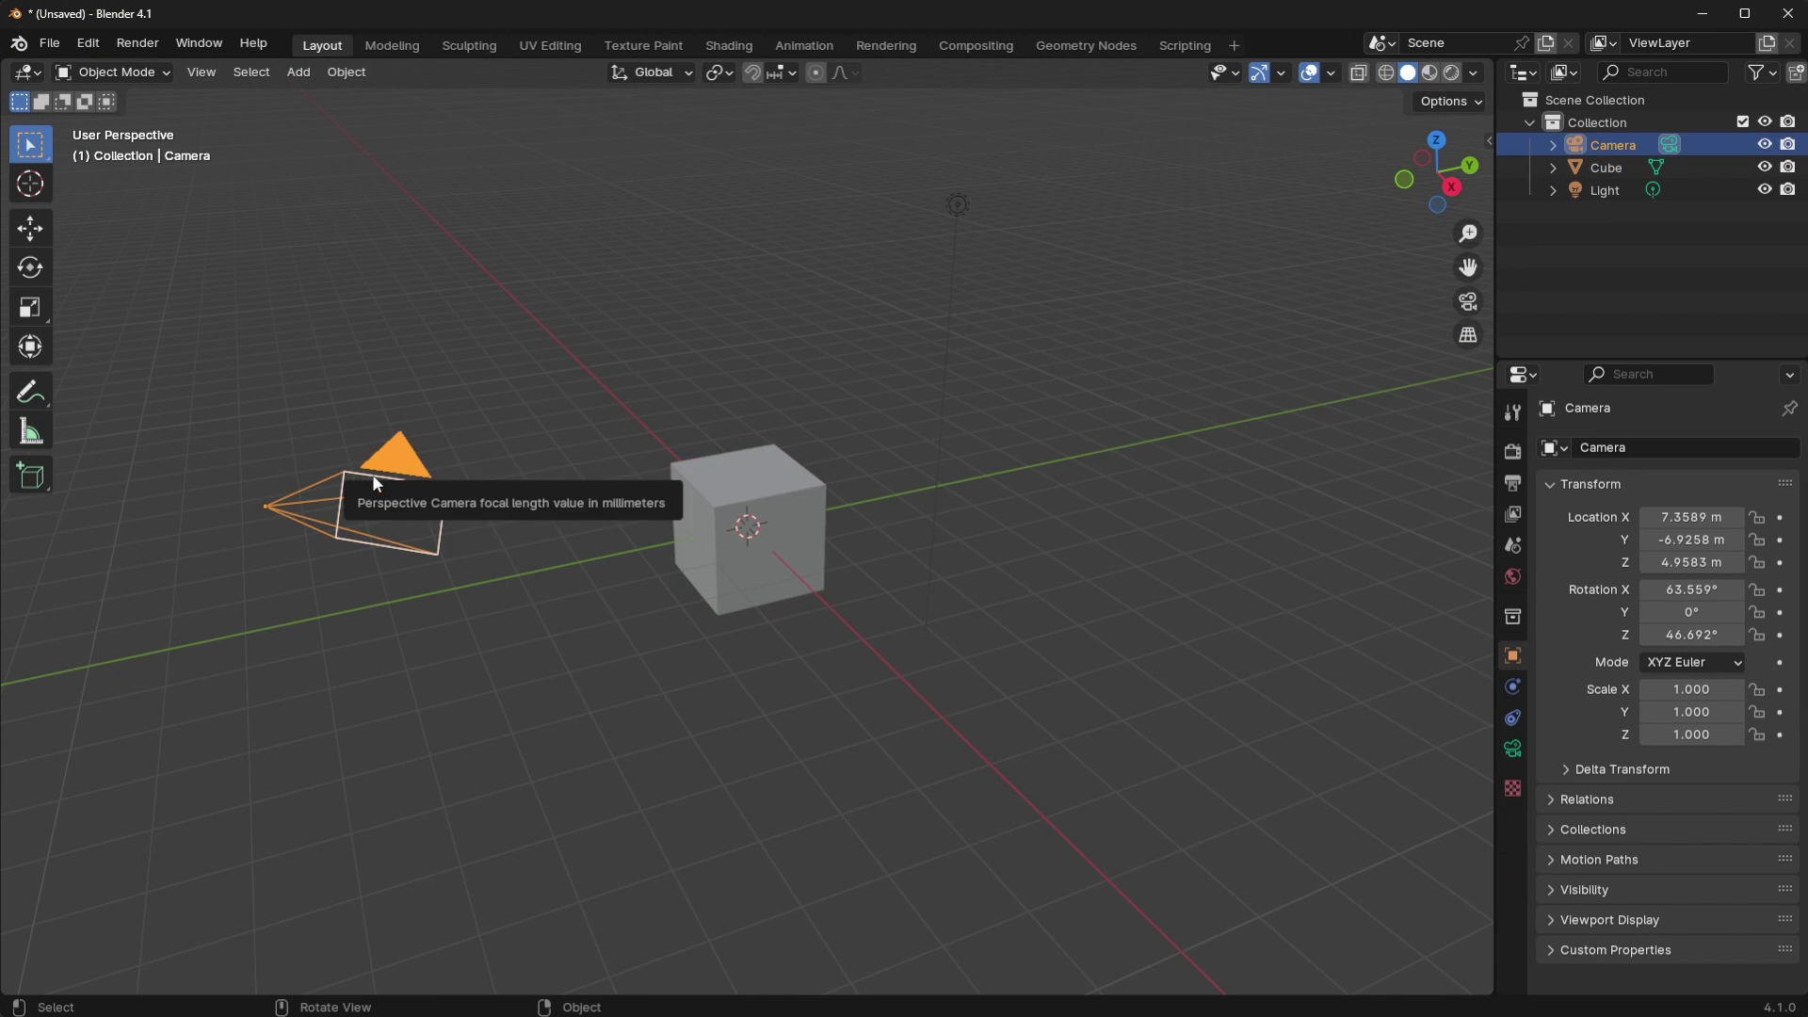
key("Delete")
left_click(958, 202)
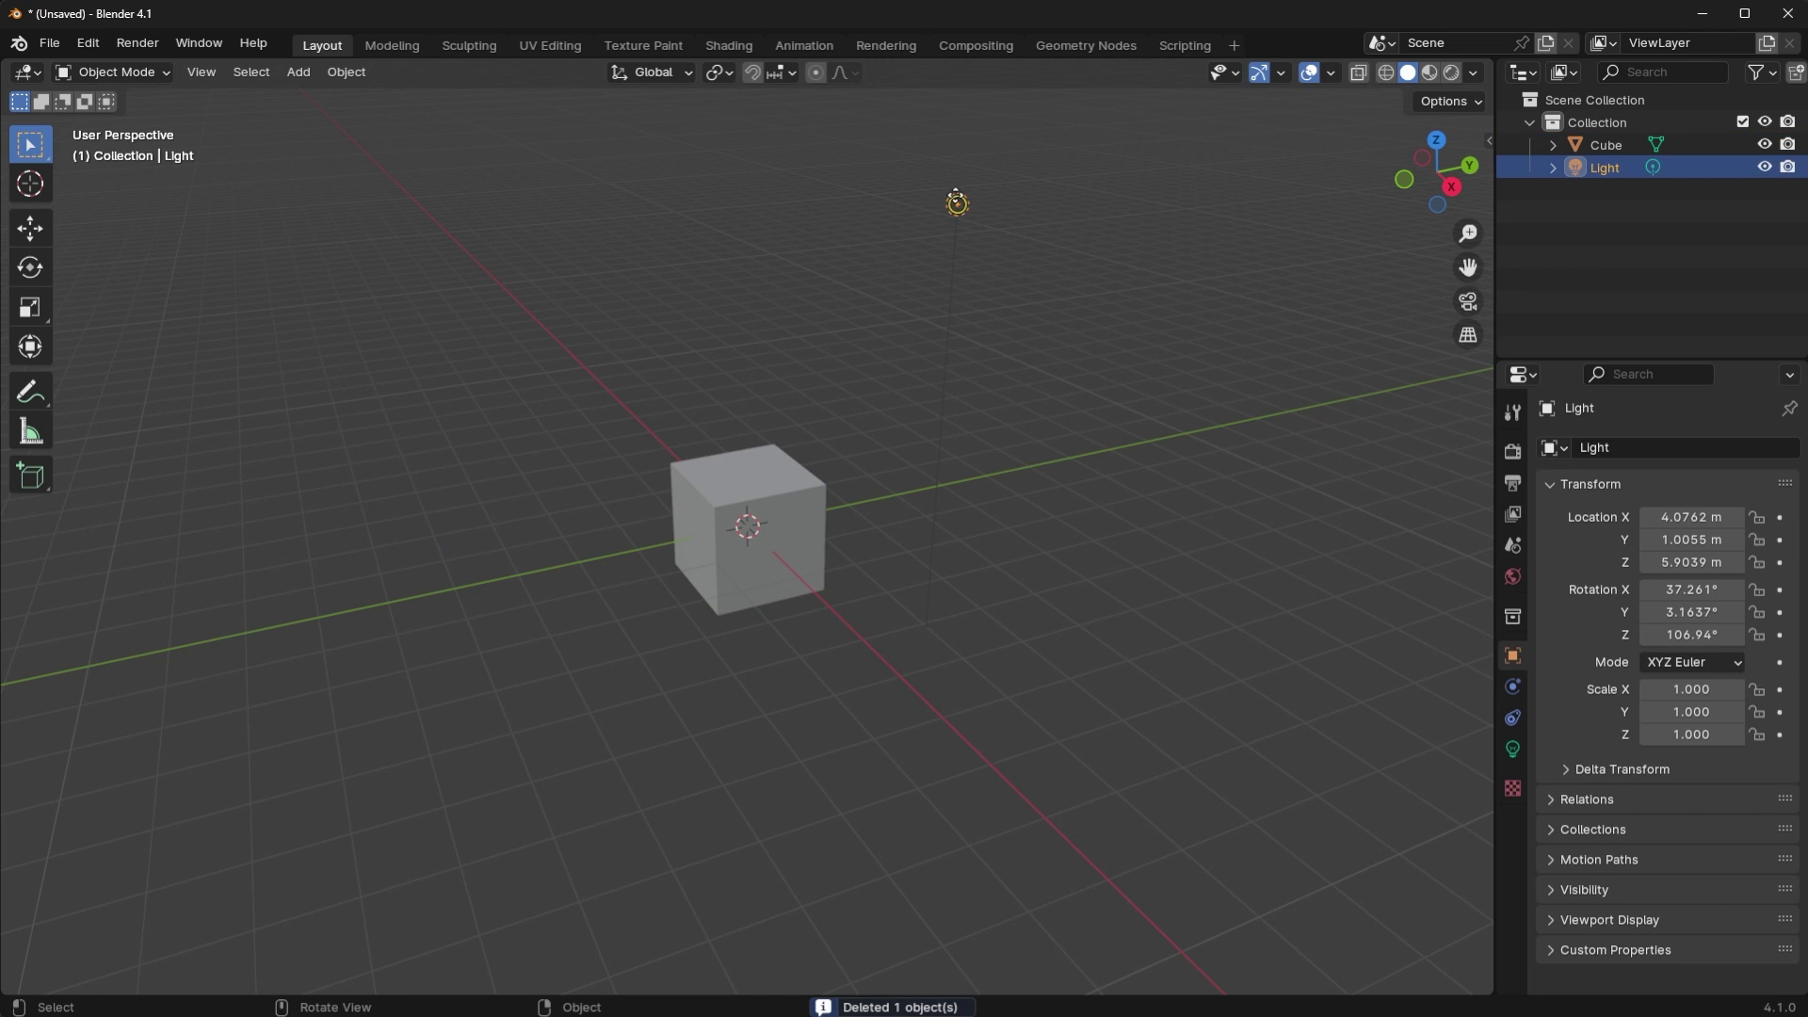
key("Delete")
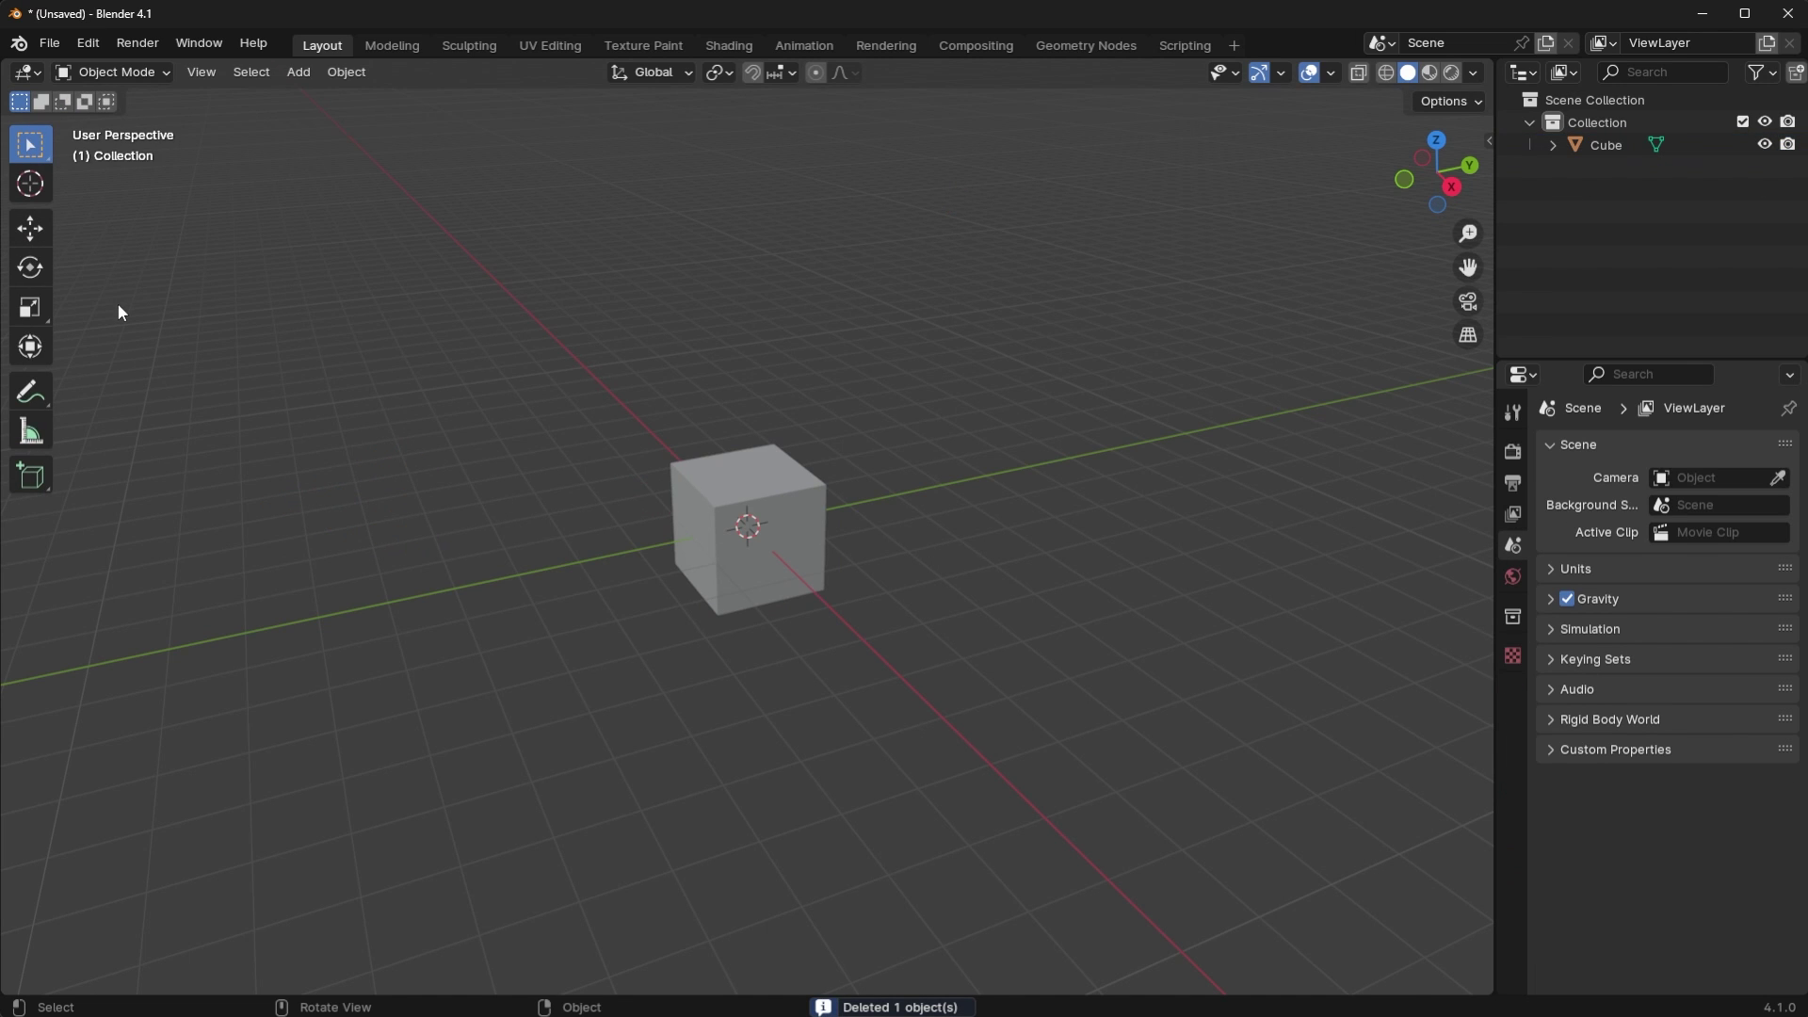
key("t")
scroll(810, 568, "up", 2)
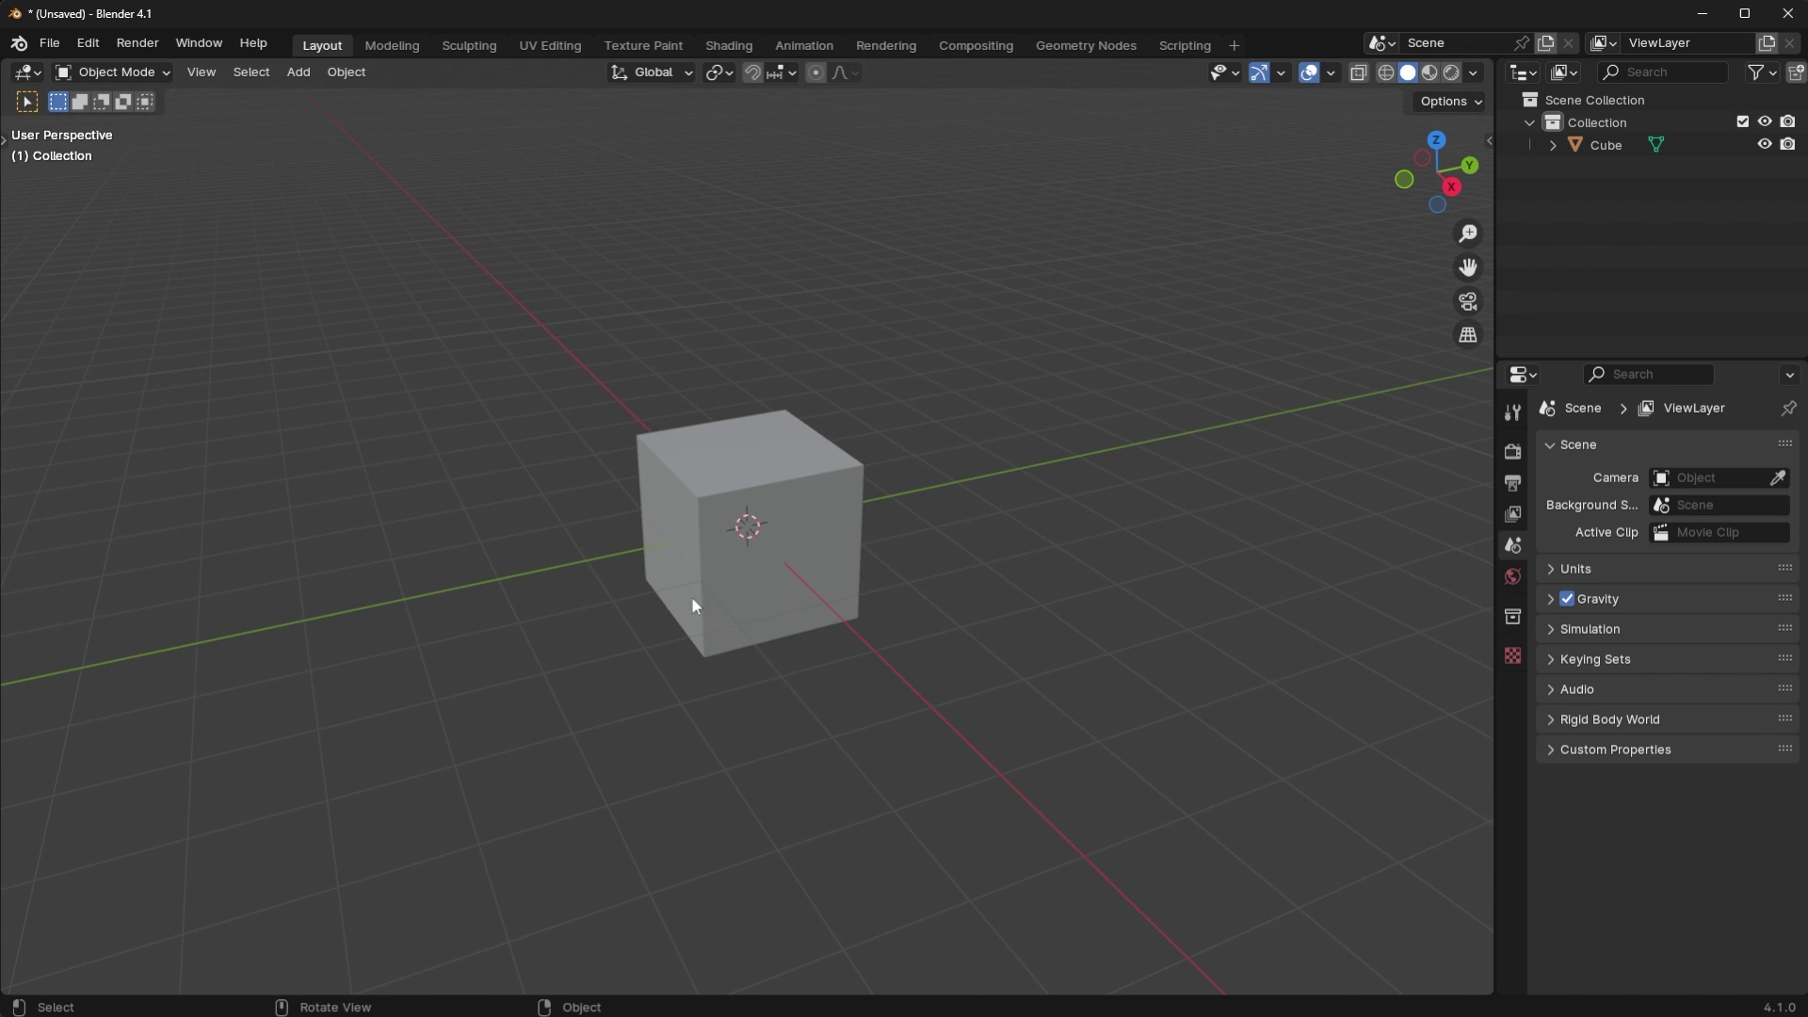
- Switch viewport shading lighting to MatCap and enable Cavity with type Both
left_click(1474, 72)
left_click(1474, 181)
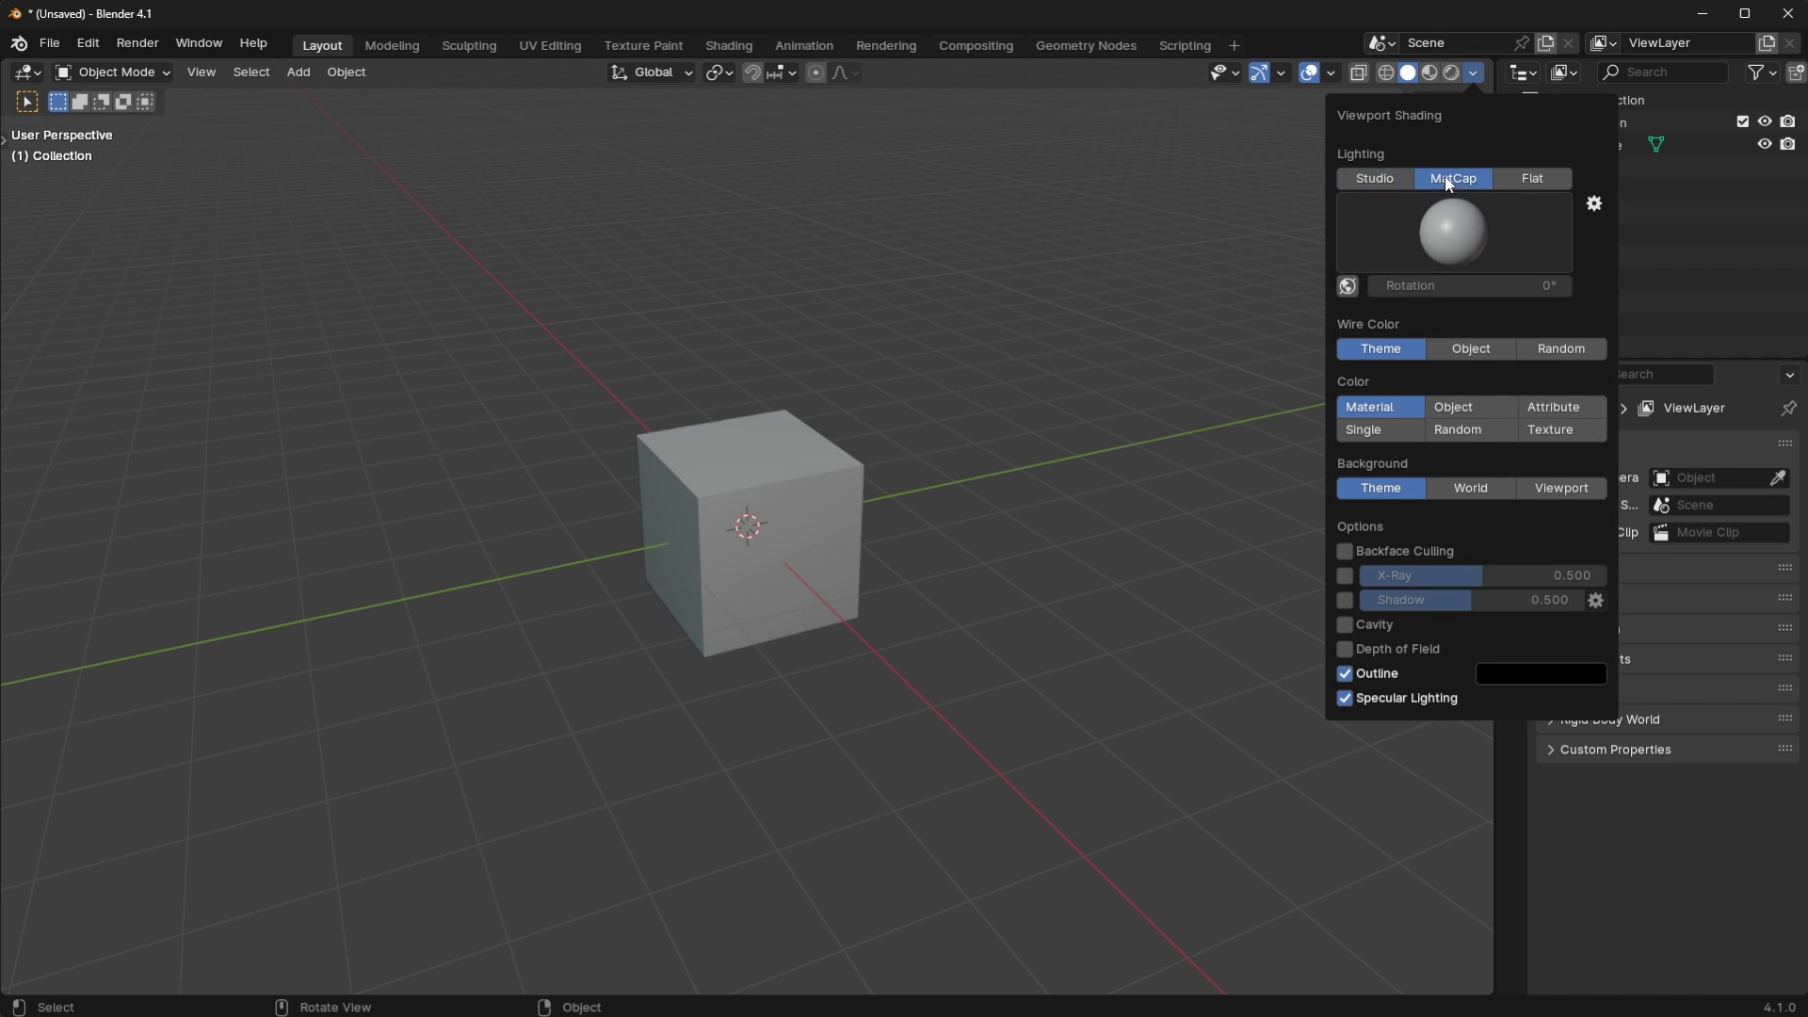
left_click(1346, 601)
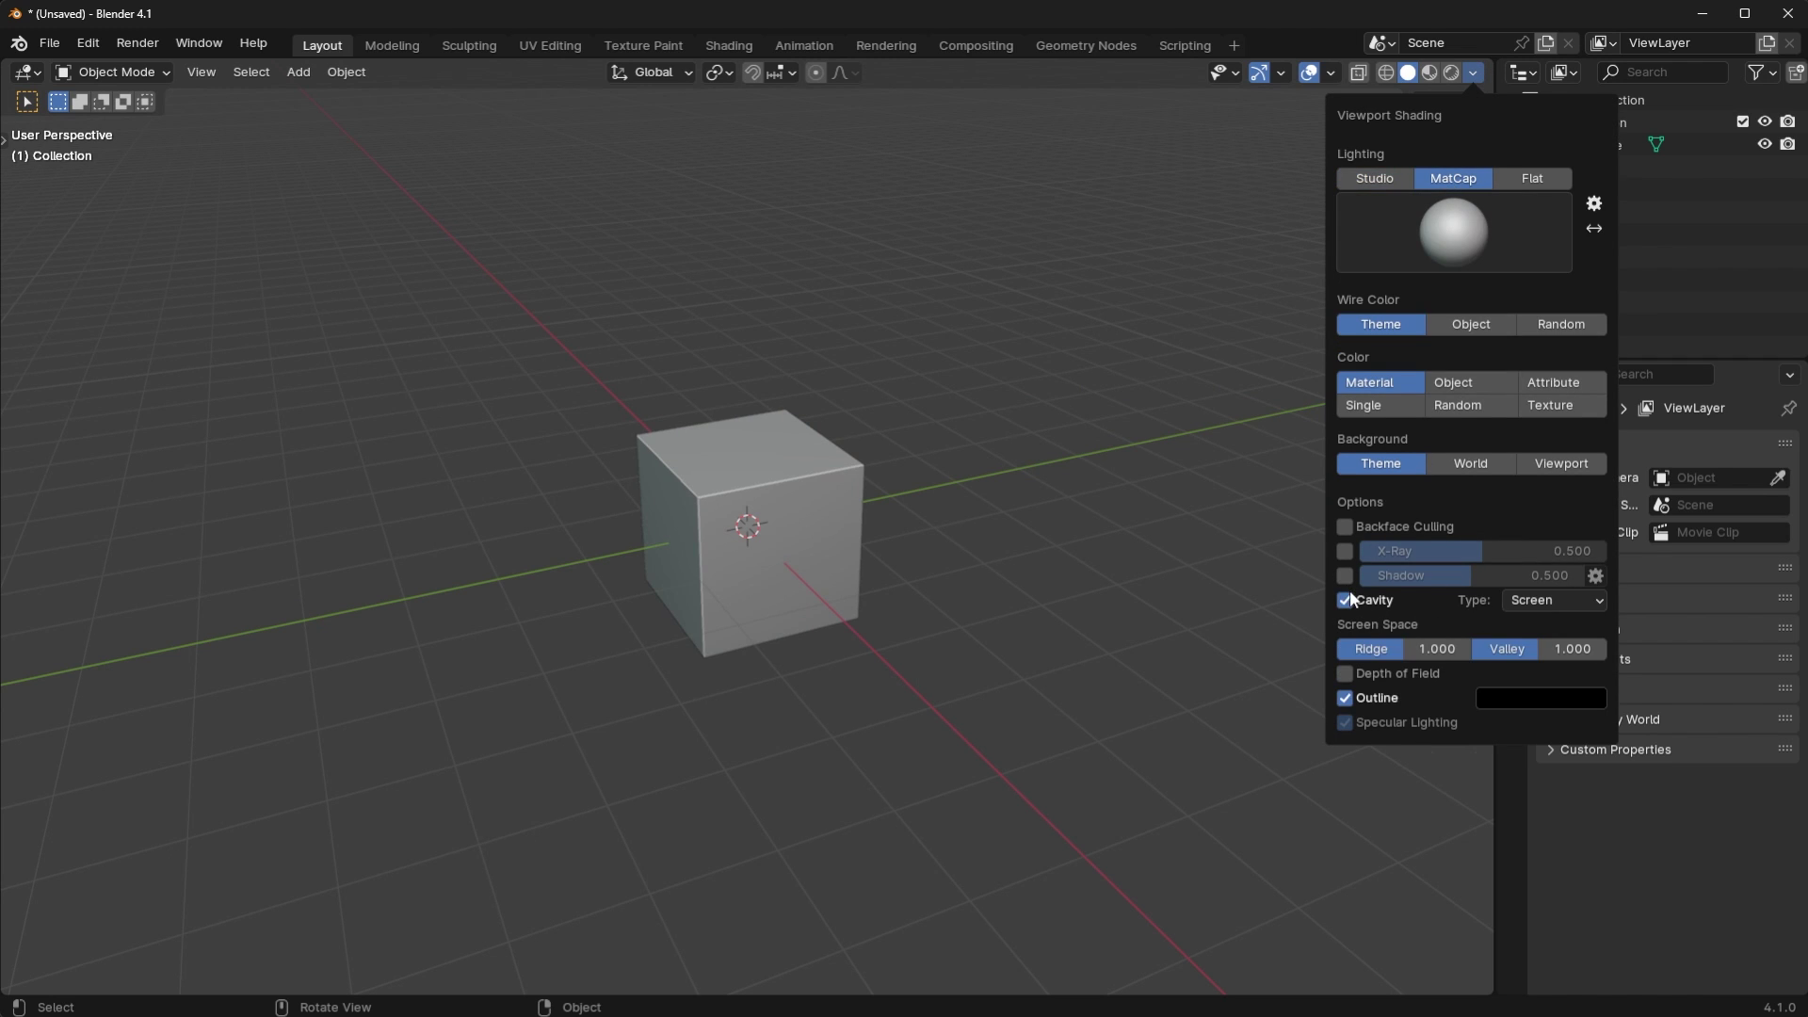
left_click(1544, 601)
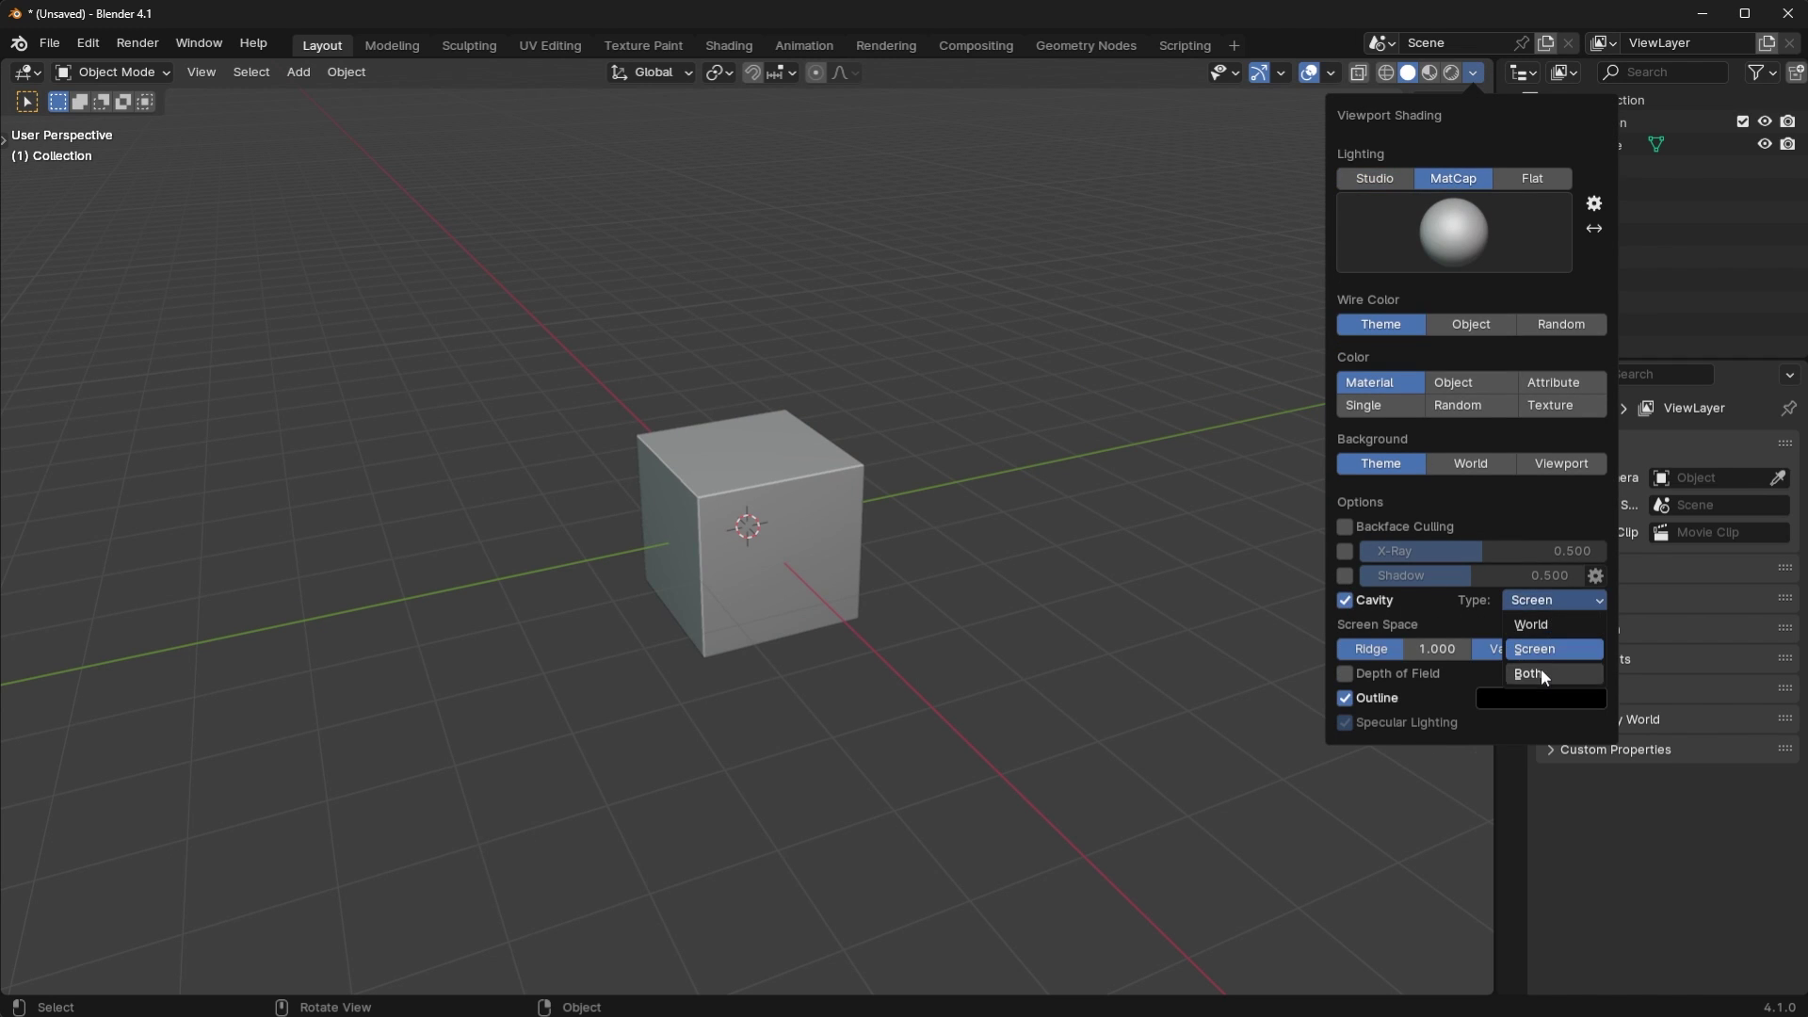
left_click(1541, 669)
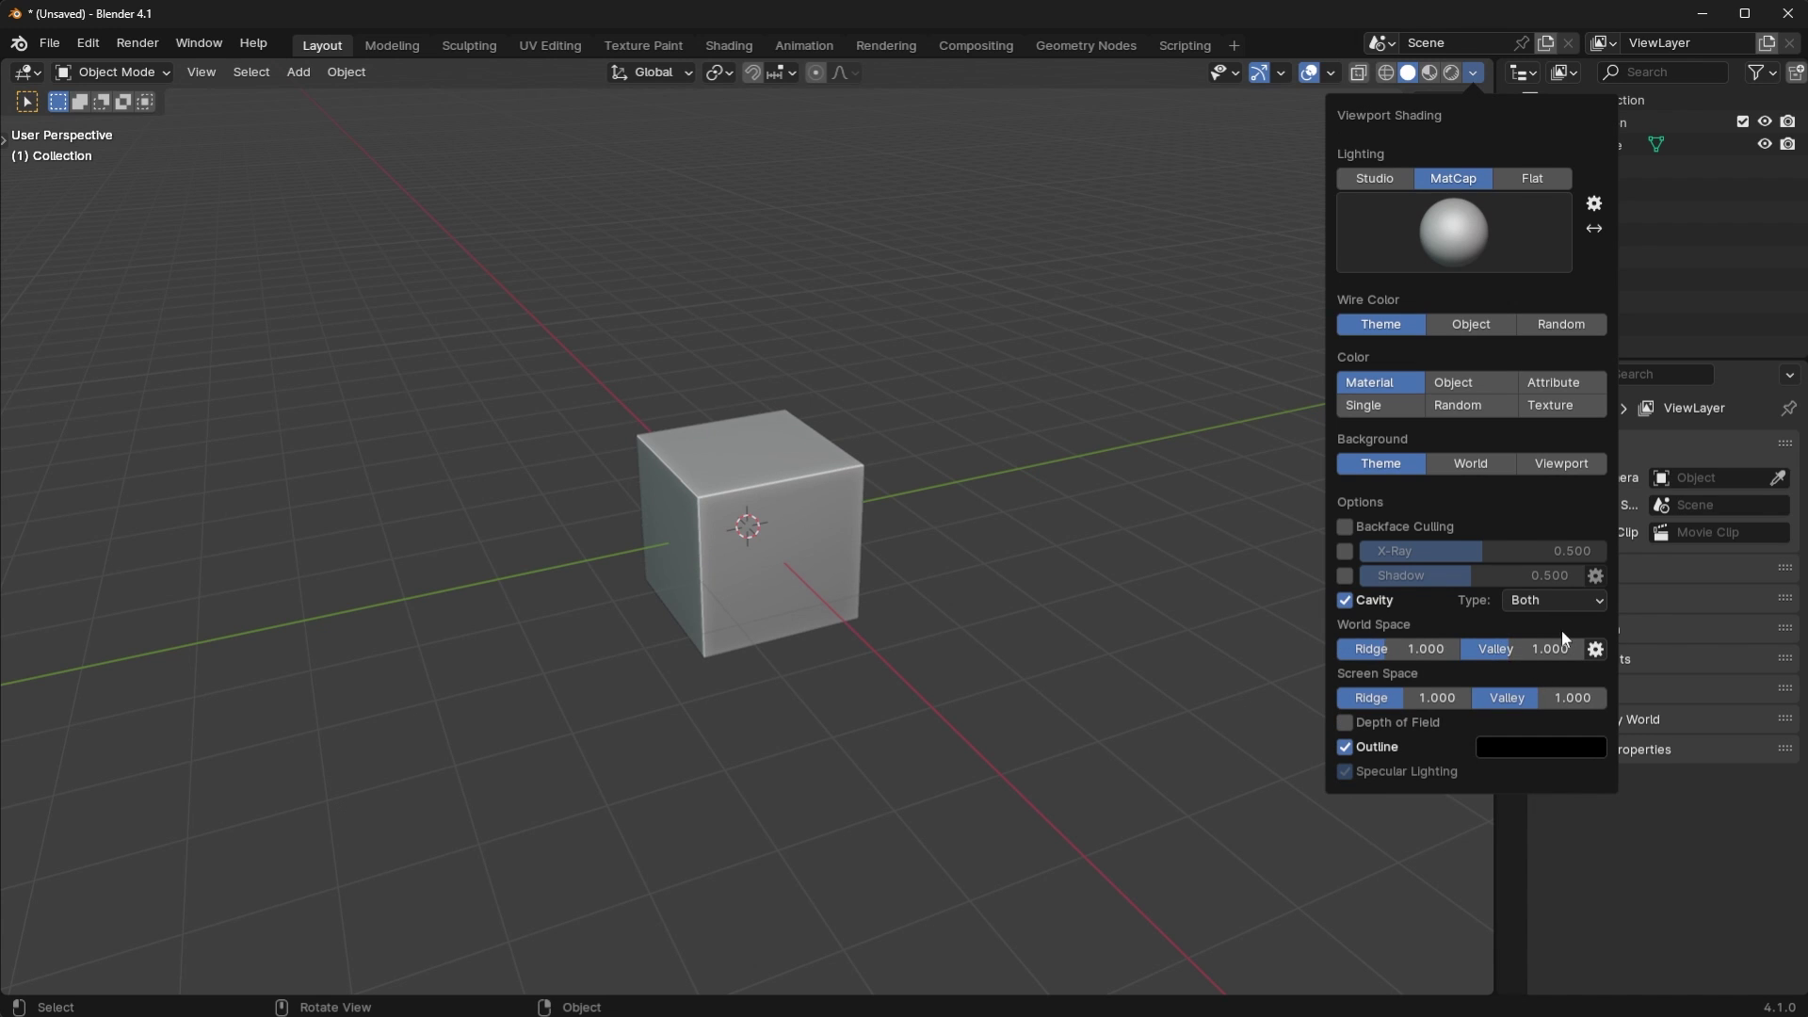
- Set cavity World Space and Screen Space Ridge to 1.7 and Valley to 0.7
left_click(1401, 649)
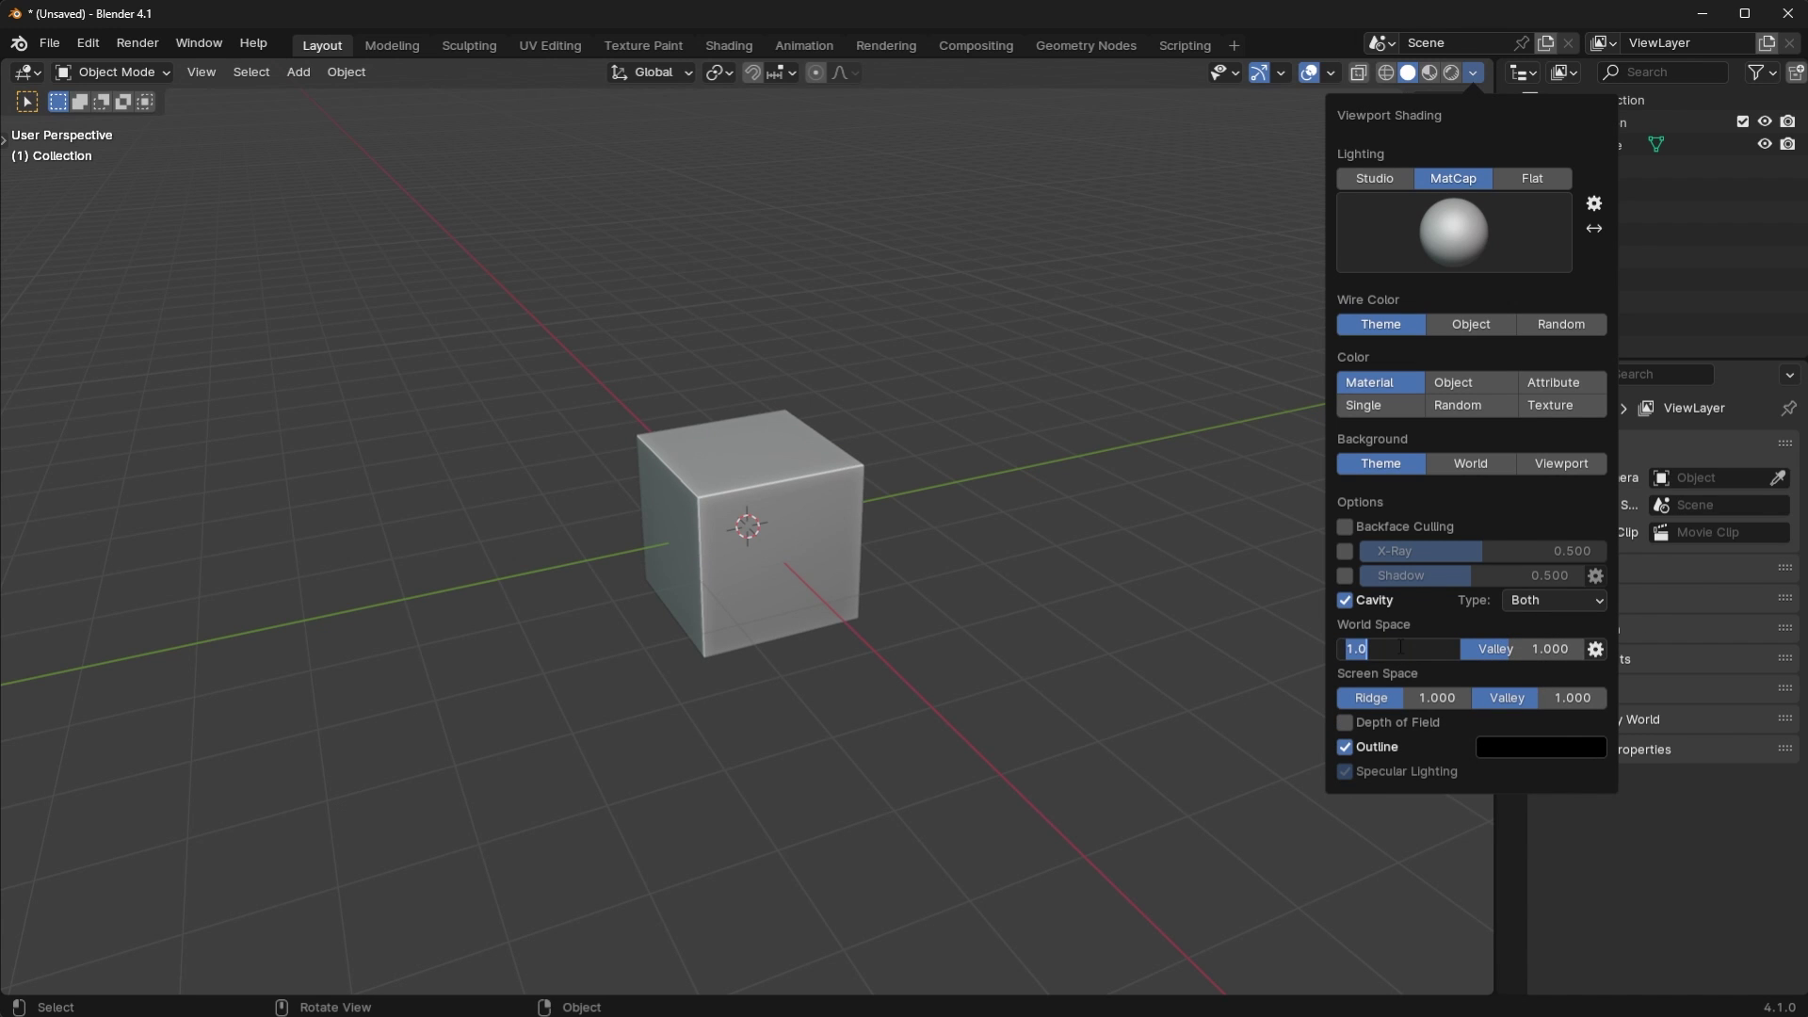
type("1.7")
key("Tab")
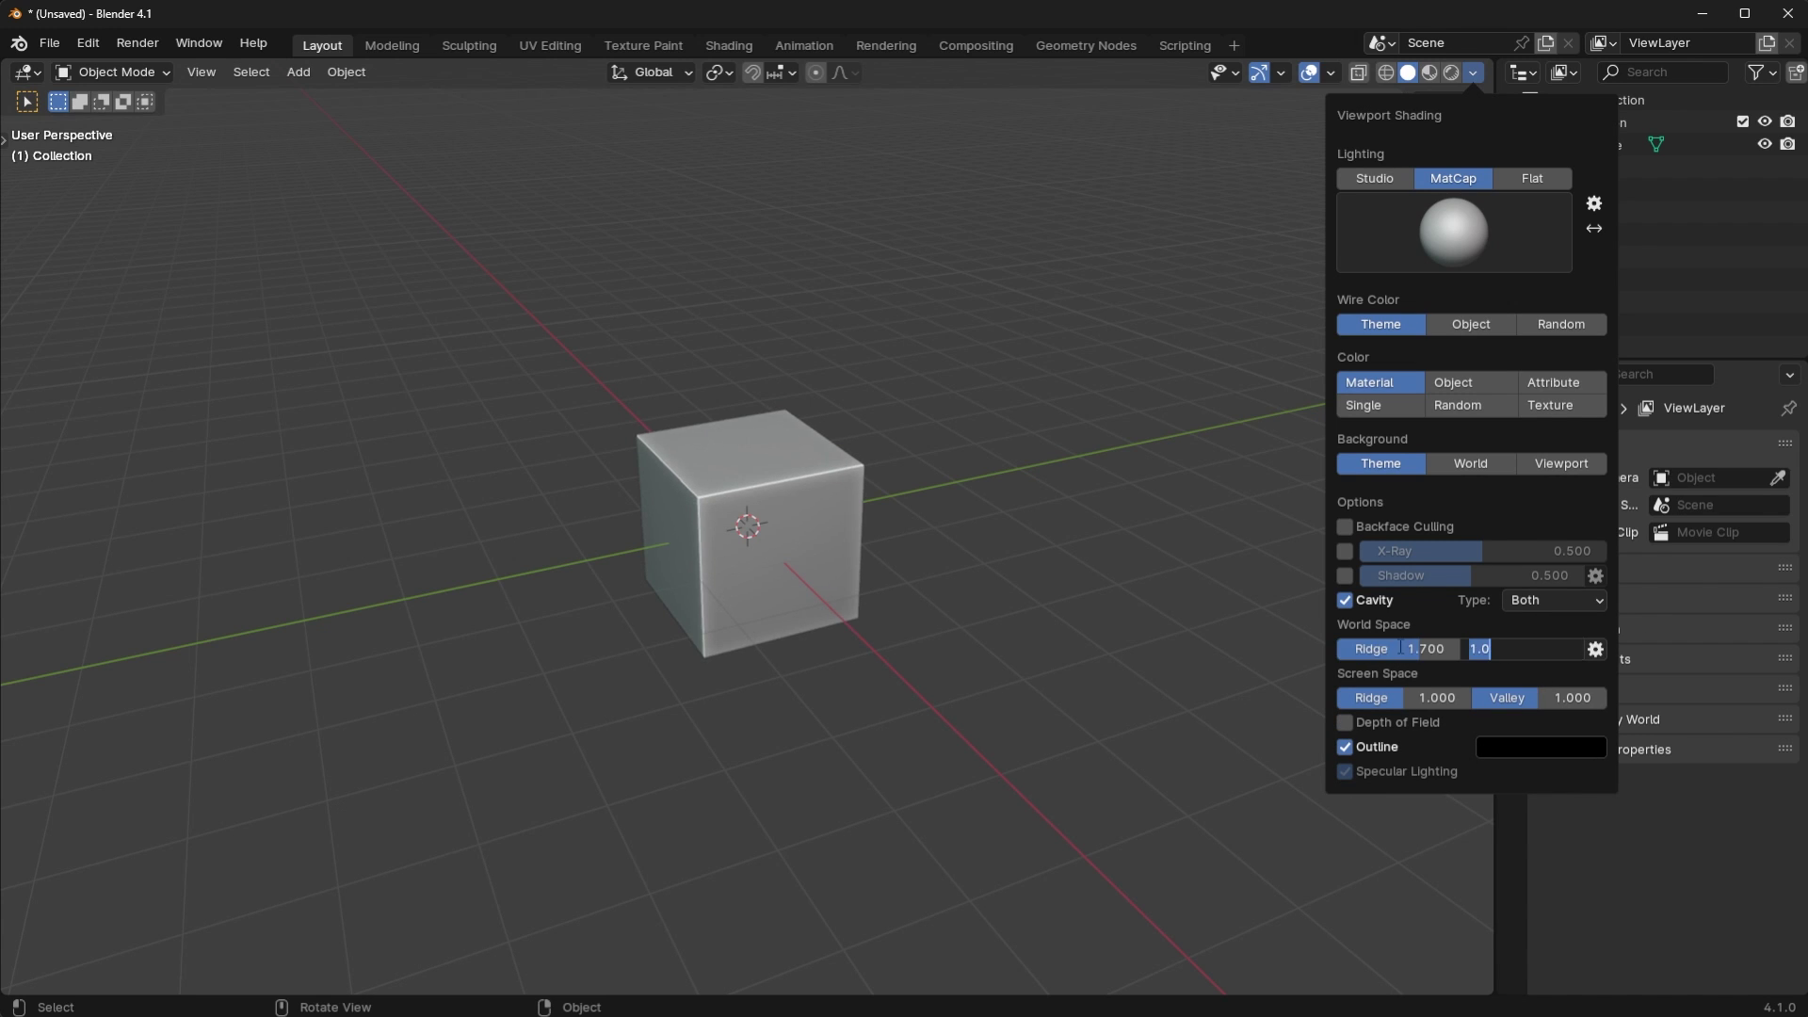
type("0.7")
key("Tab")
type("1.7")
key("Tab")
type("0.7")
key("Return")
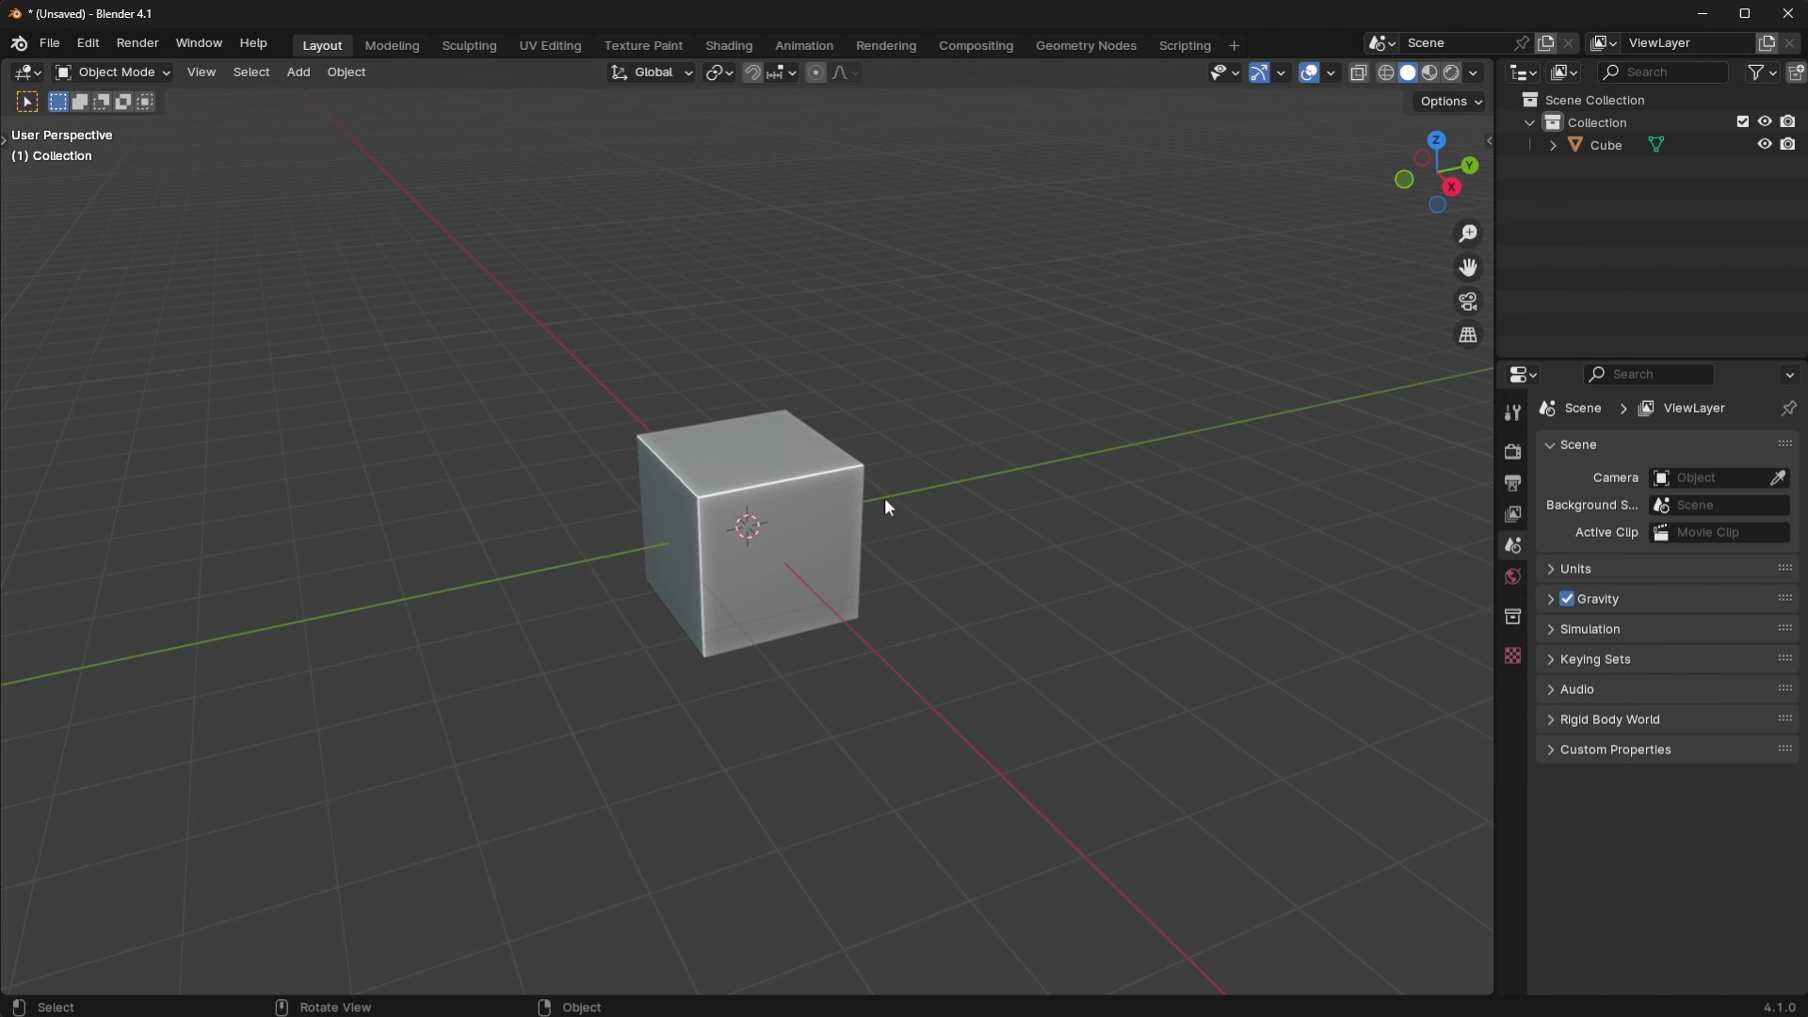
- Orbit around the cube and toggle Cavity off and back on to compare
scroll(734, 438, "up", 5)
scroll(523, 474, "down", 3)
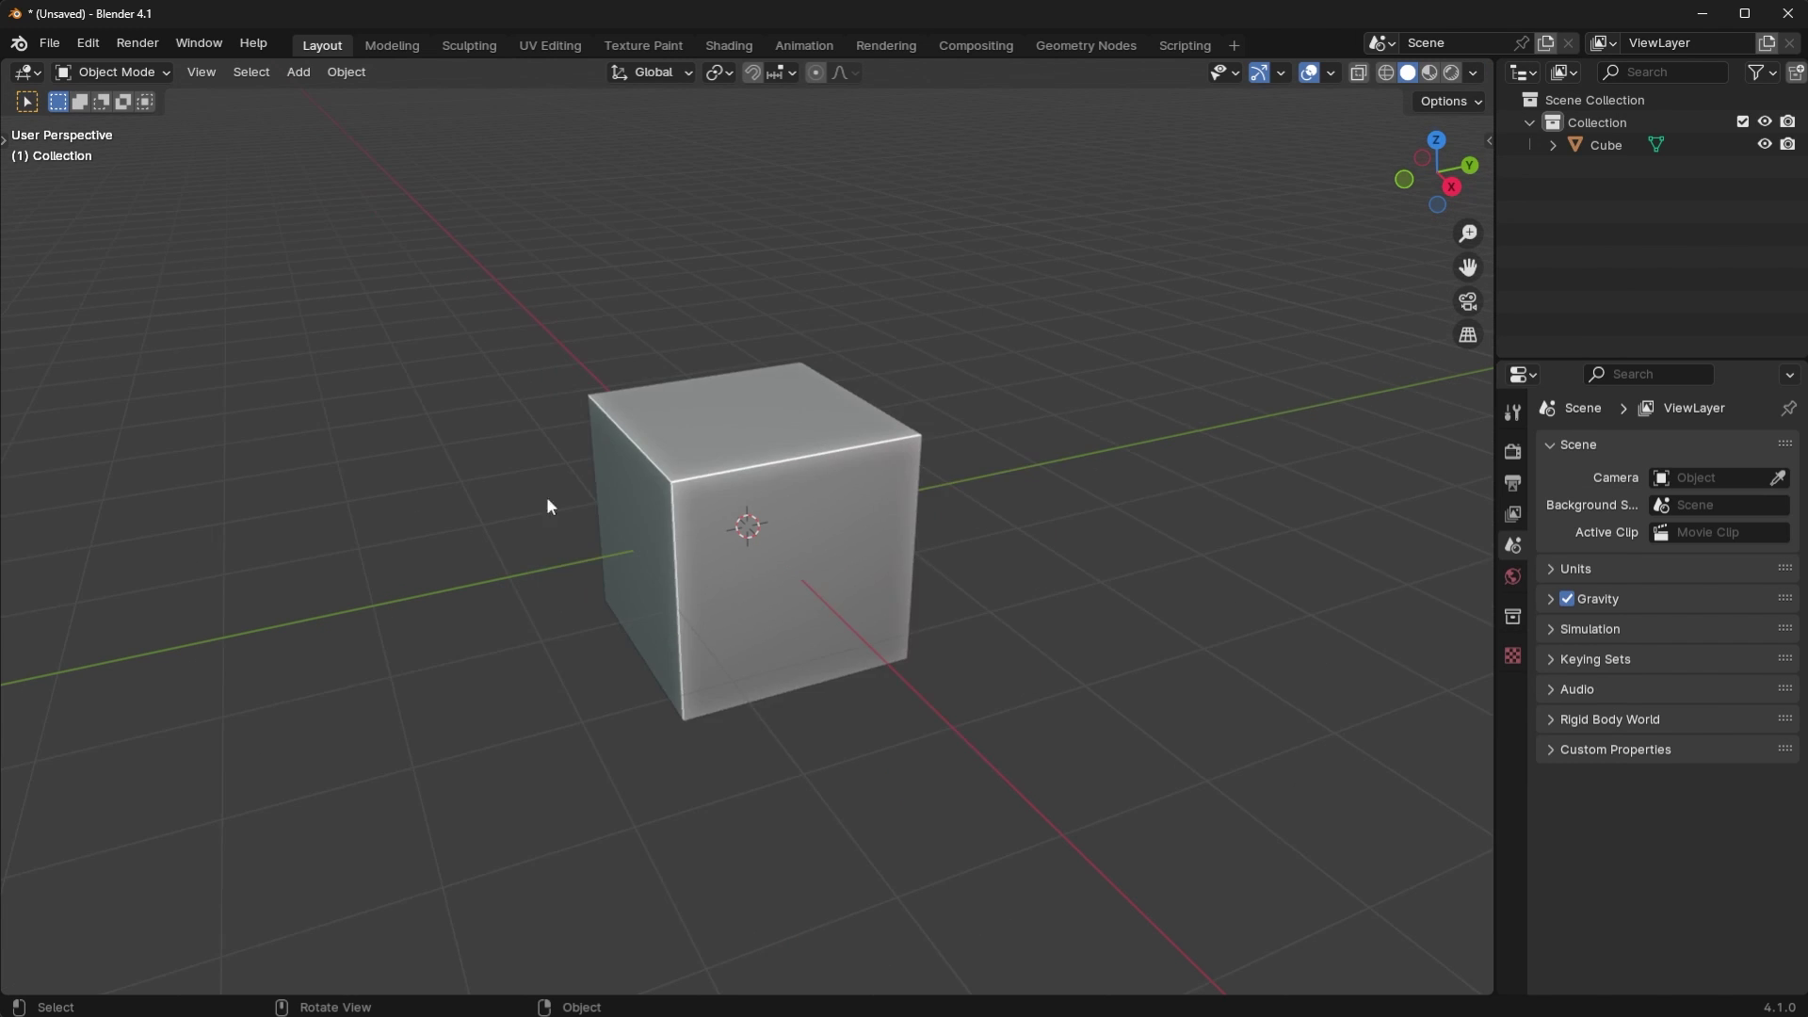
middle_click_drag(600, 391, 826, 497)
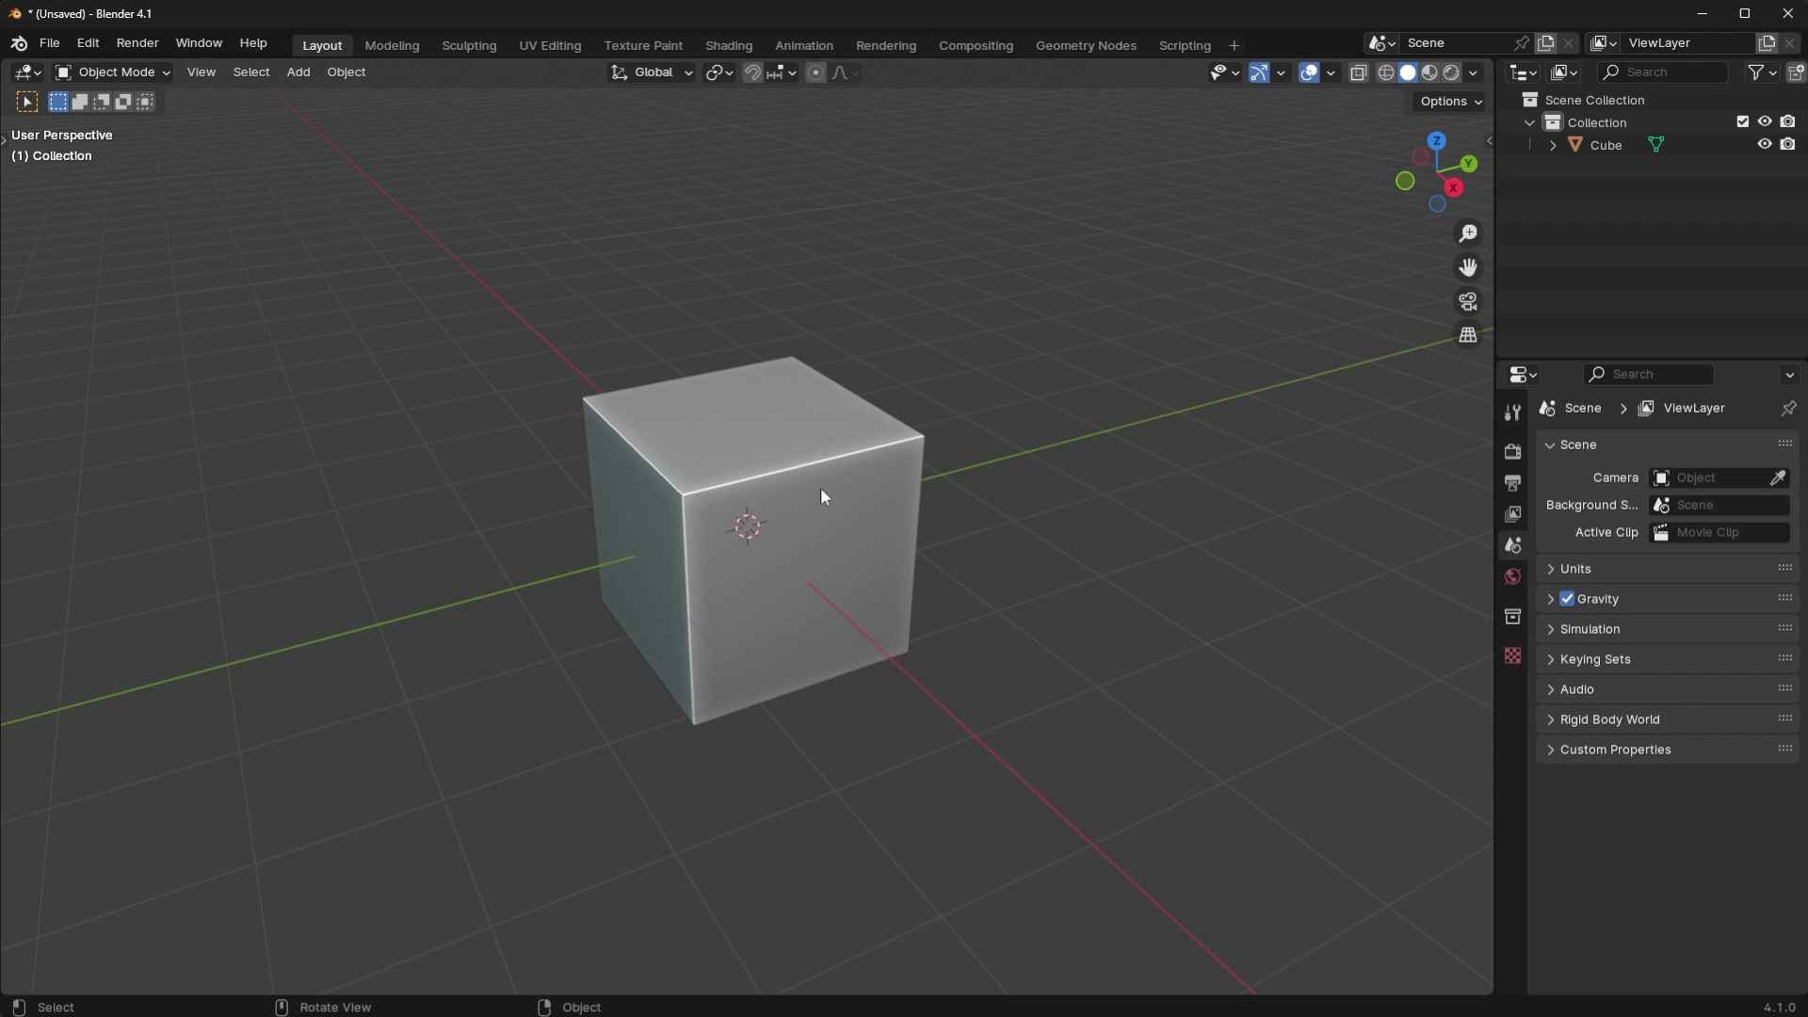
left_click(1474, 81)
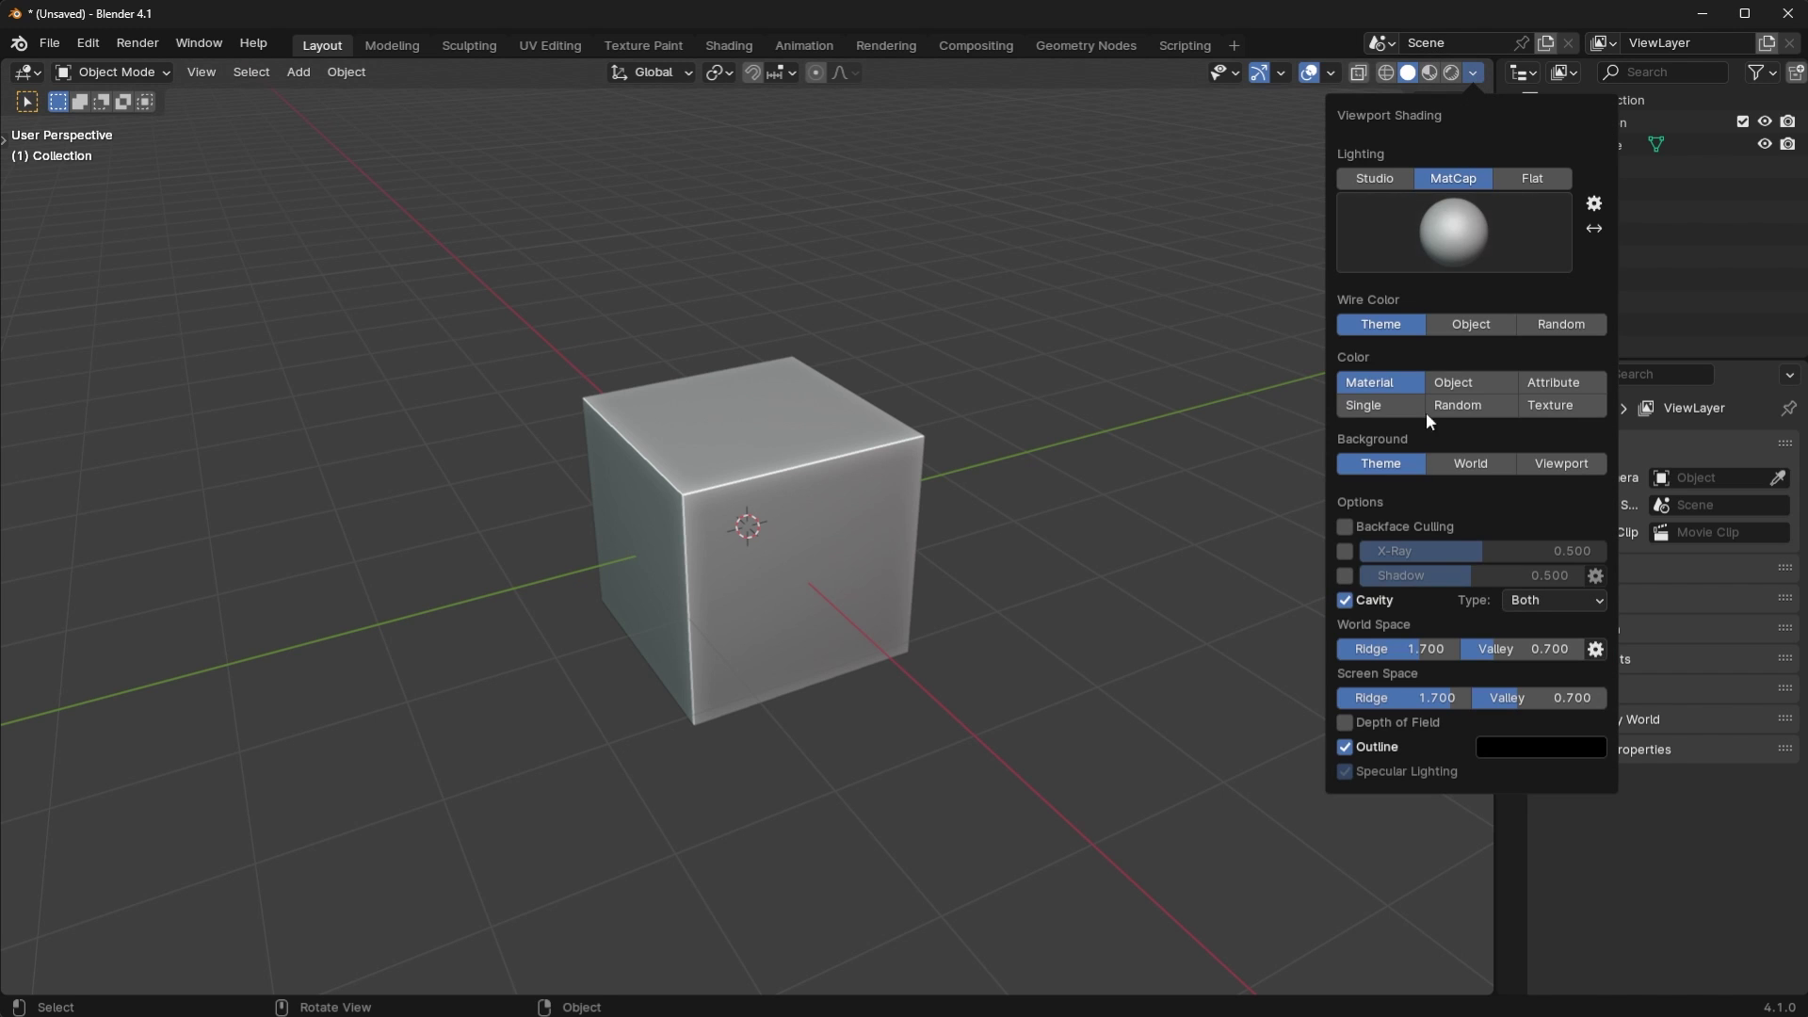
left_click(1348, 602)
left_click(1348, 602)
- Open Preferences and set Interface Resolution Scale to 1, then back to 1.20
left_click(89, 45)
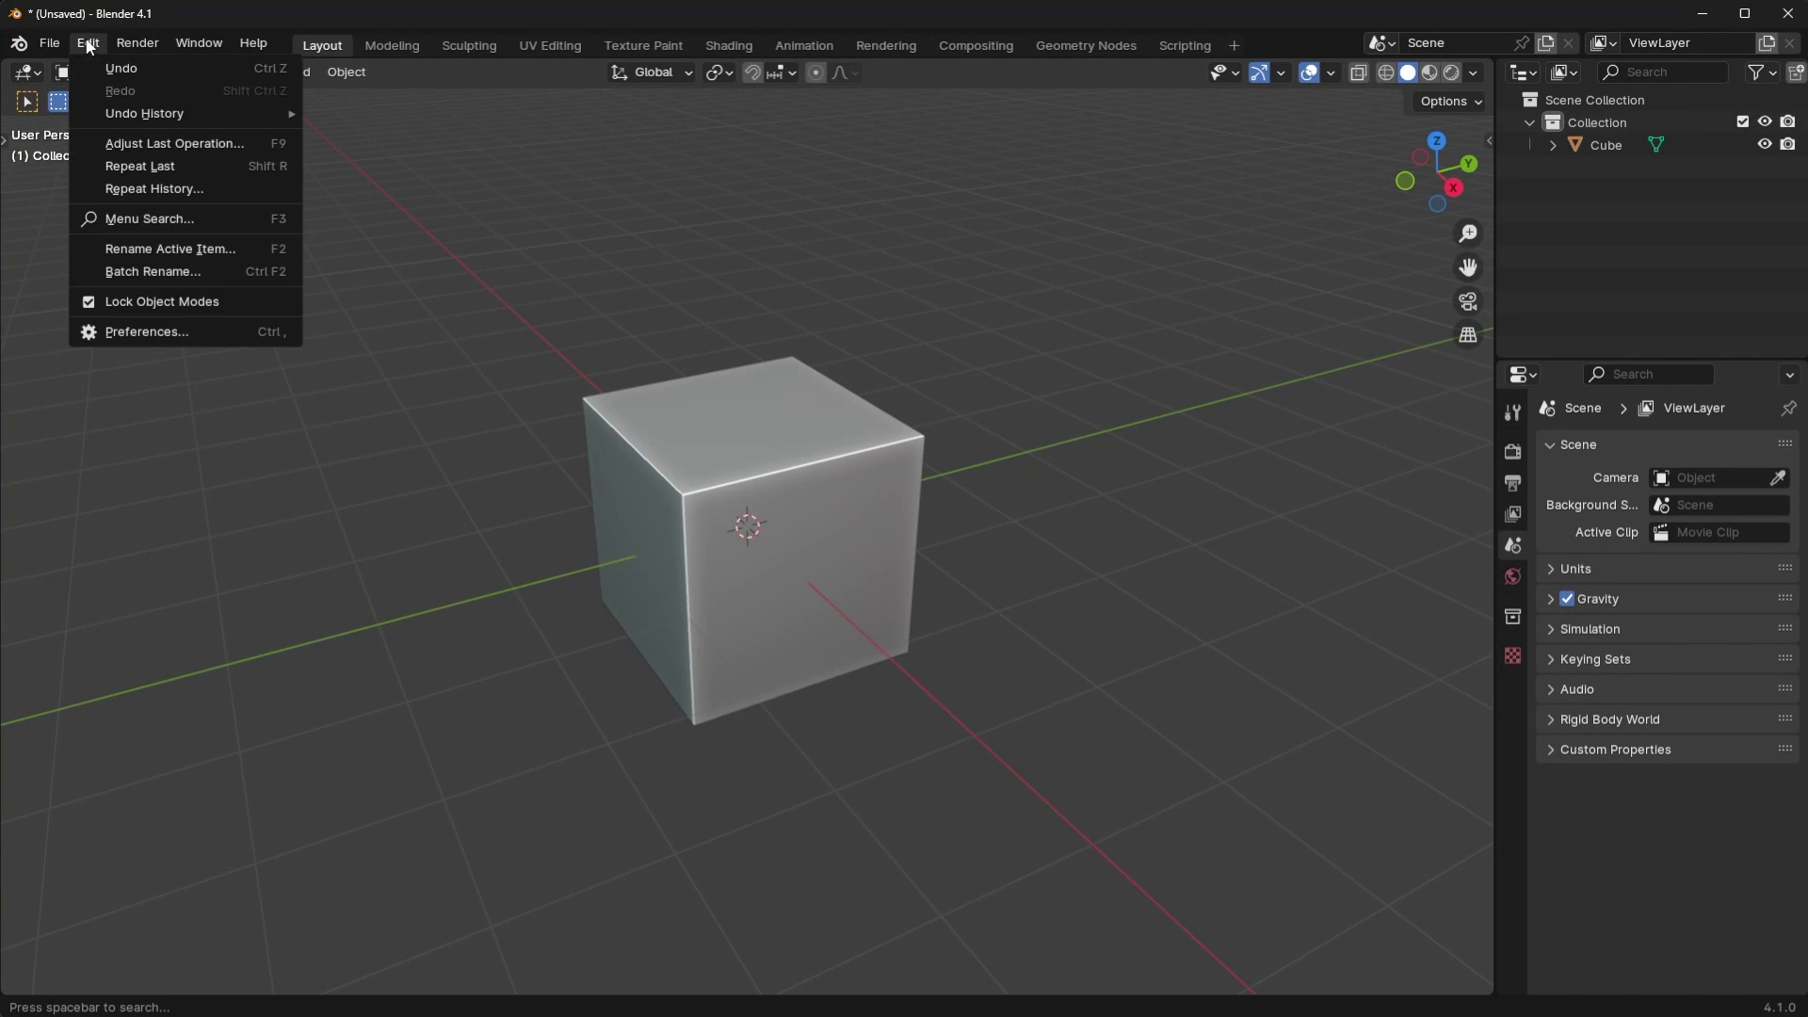
left_click(145, 333)
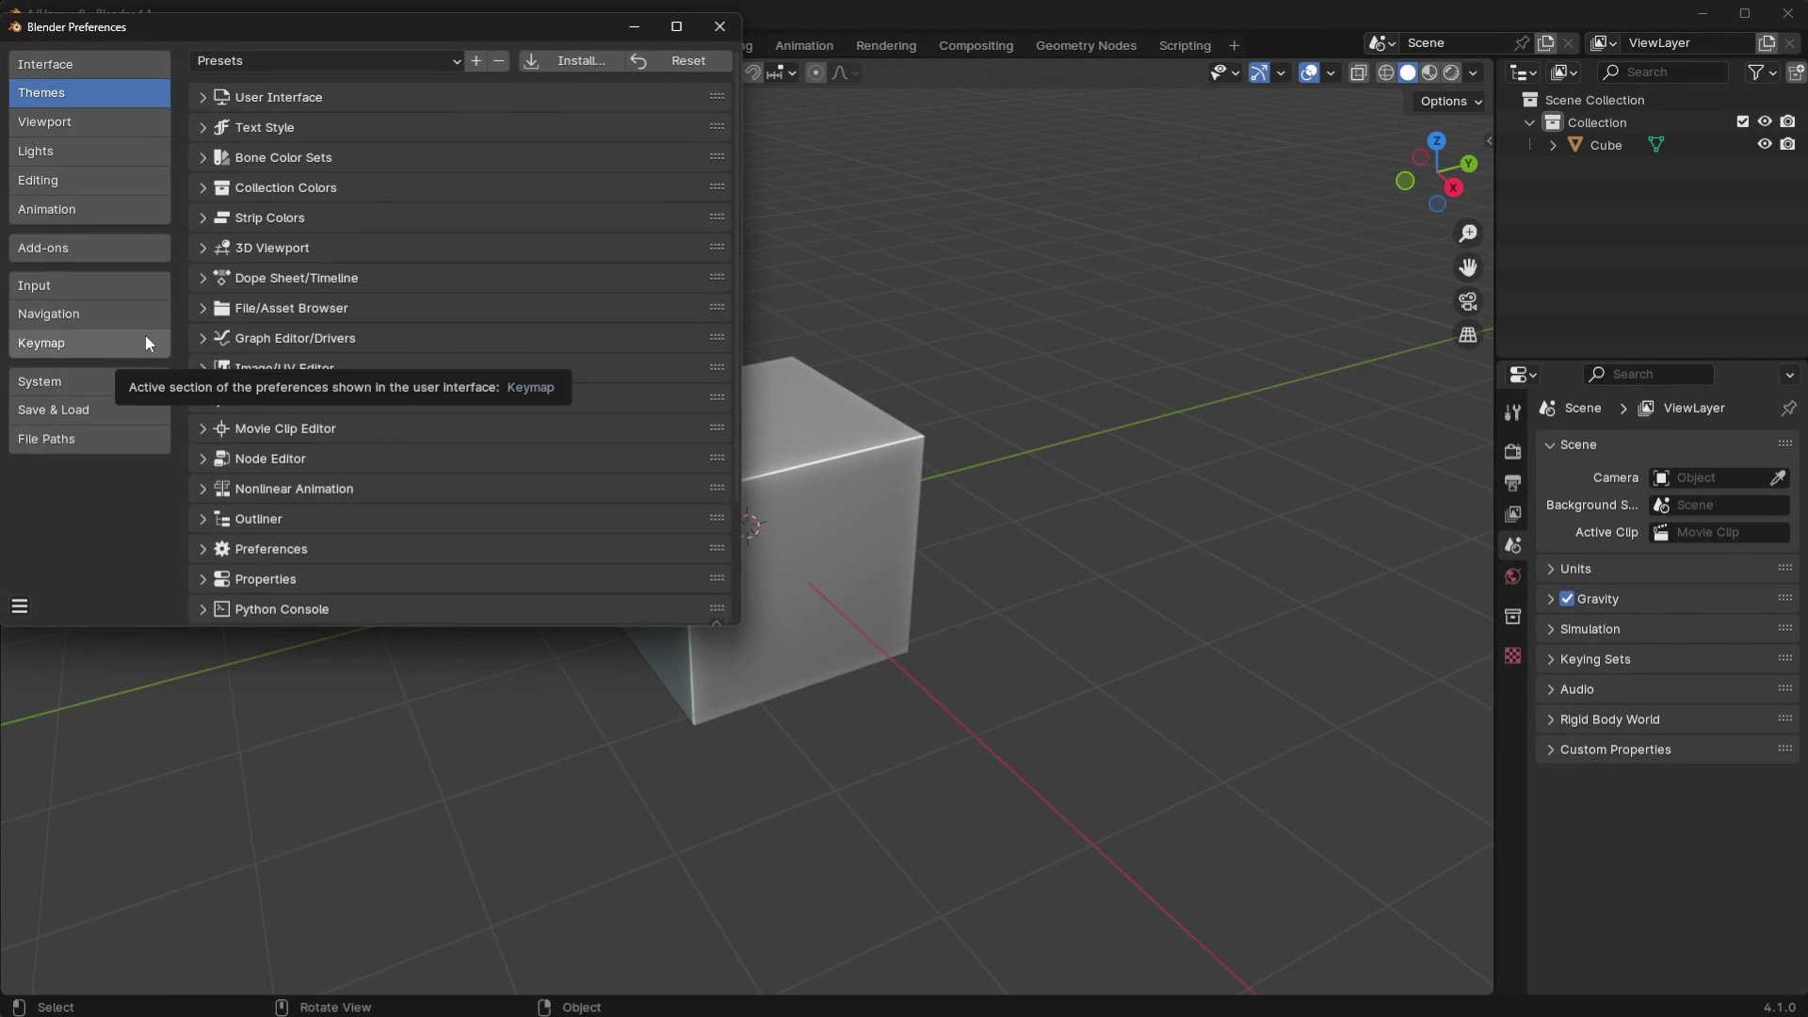
left_click(115, 65)
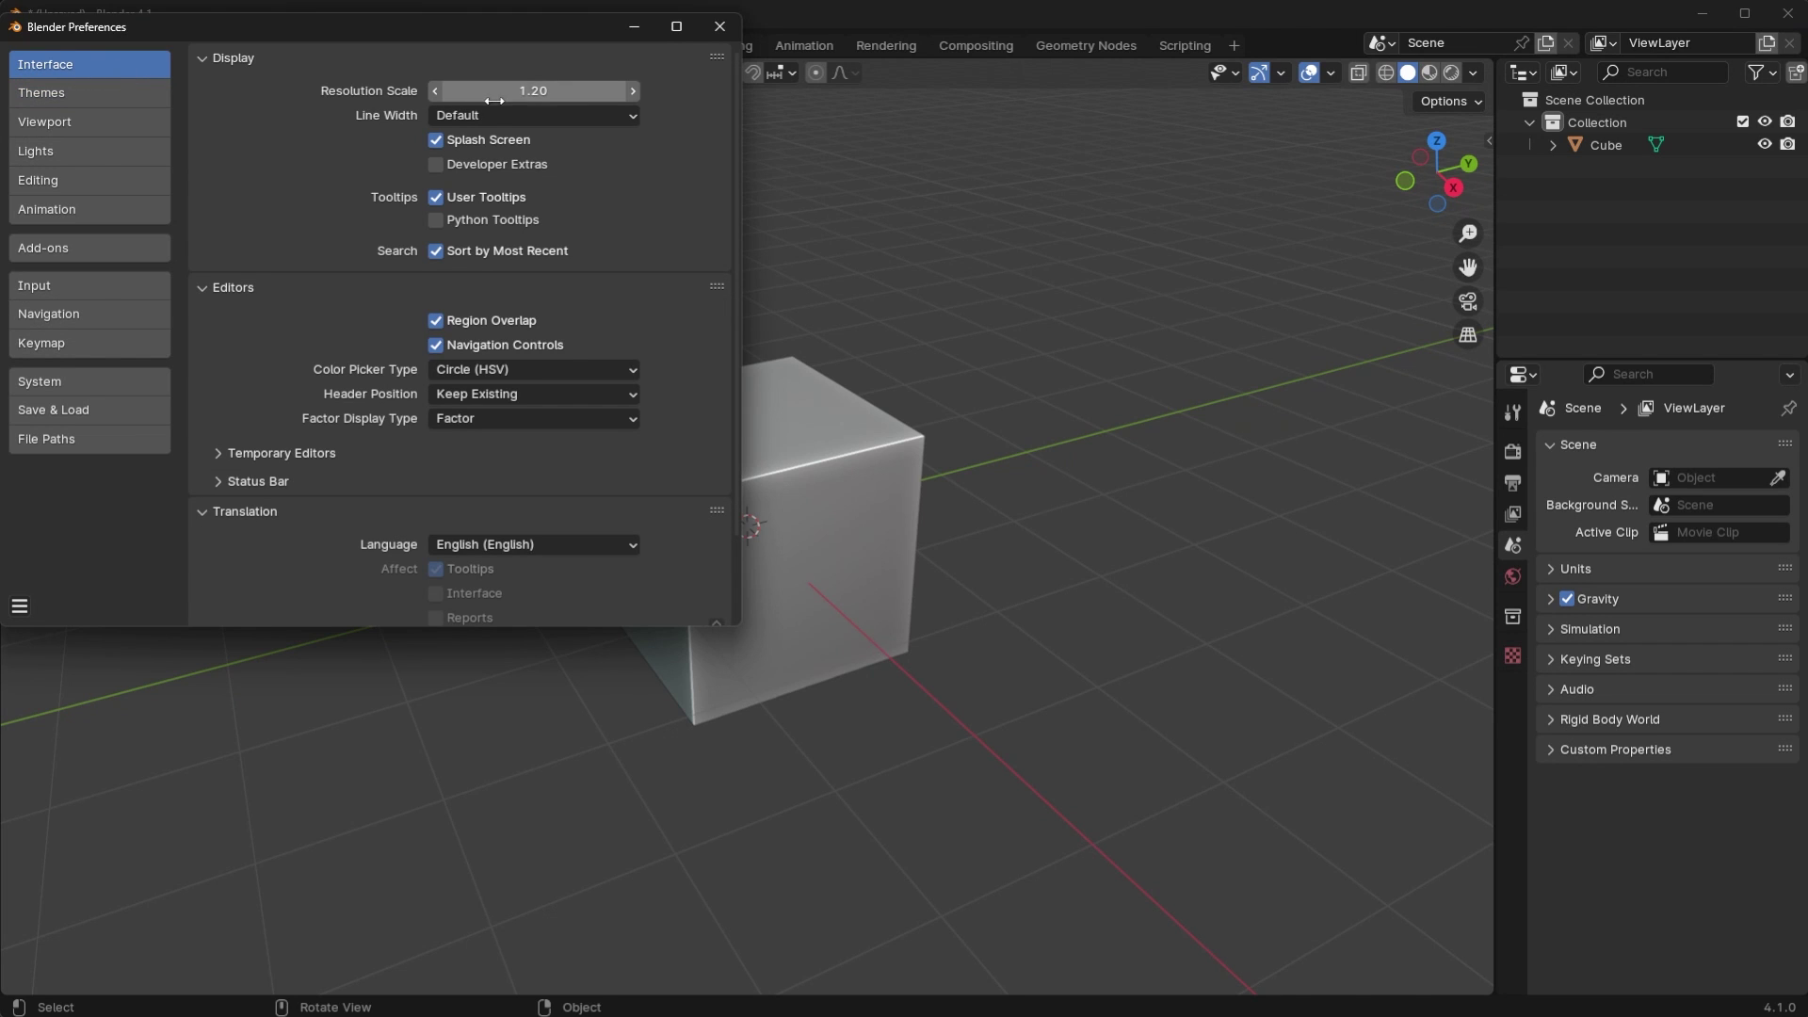
left_click(568, 90)
type("1")
key("Return")
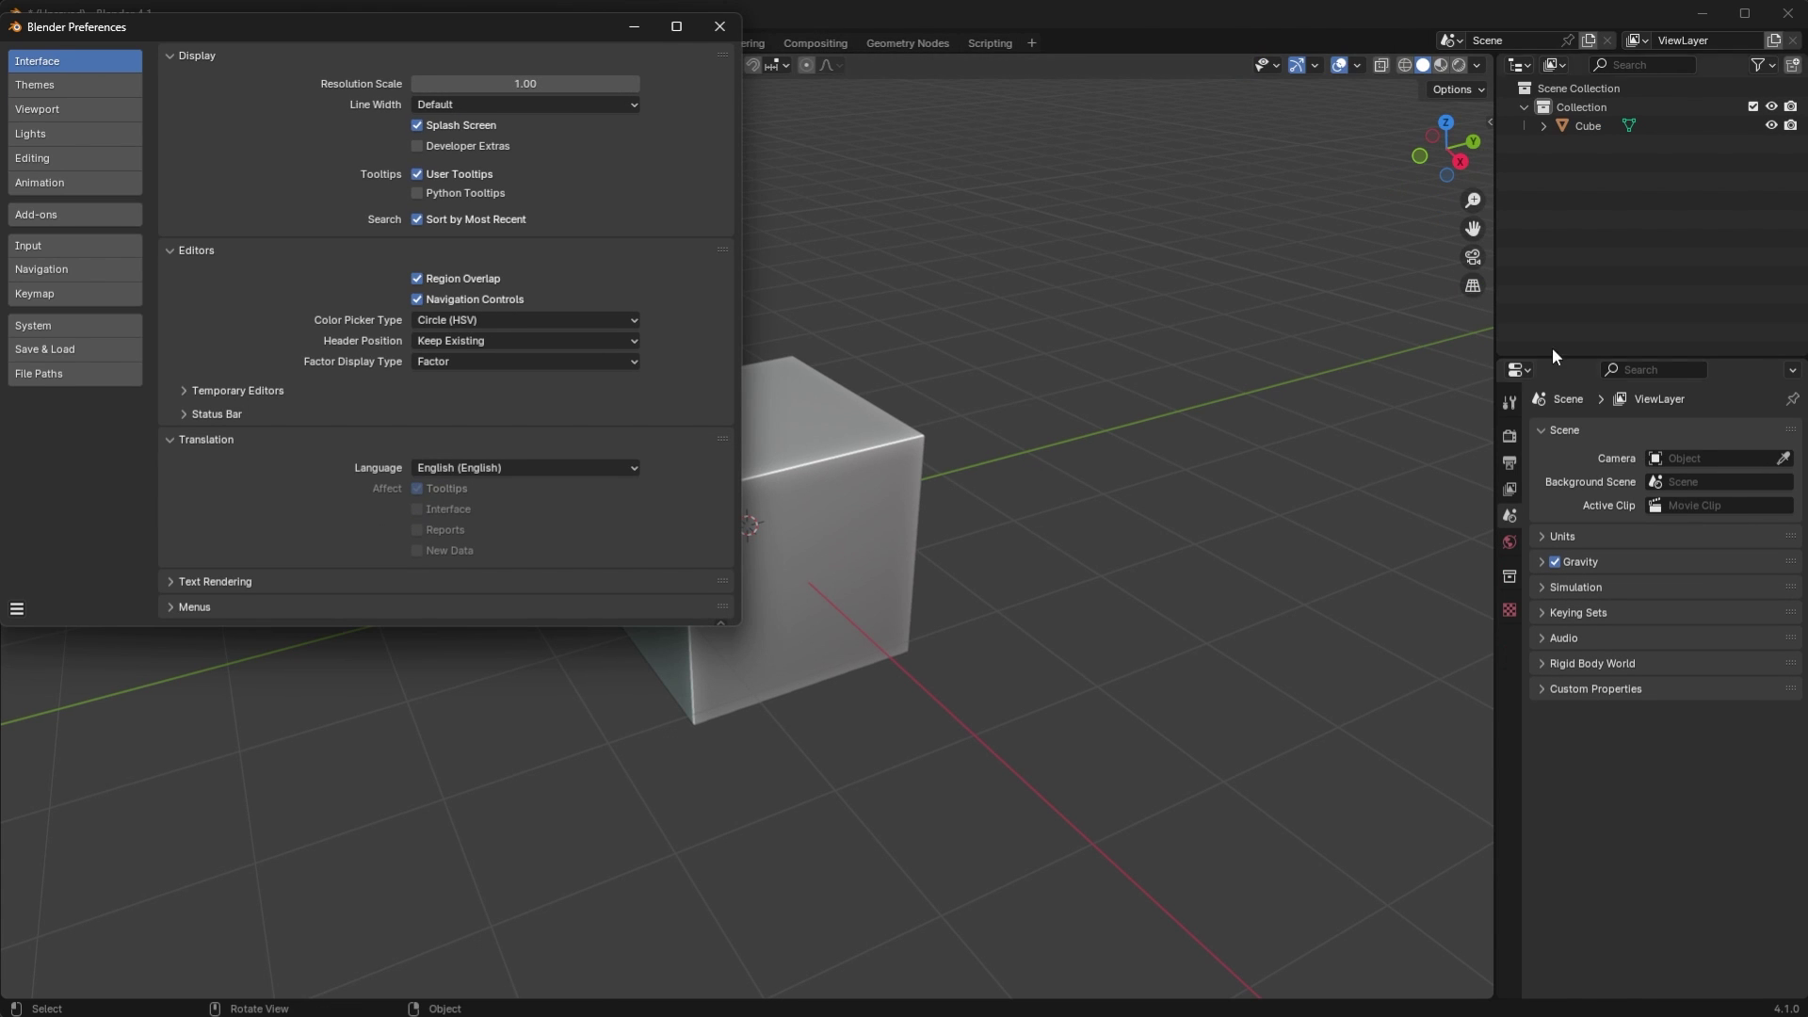
left_click(456, 84)
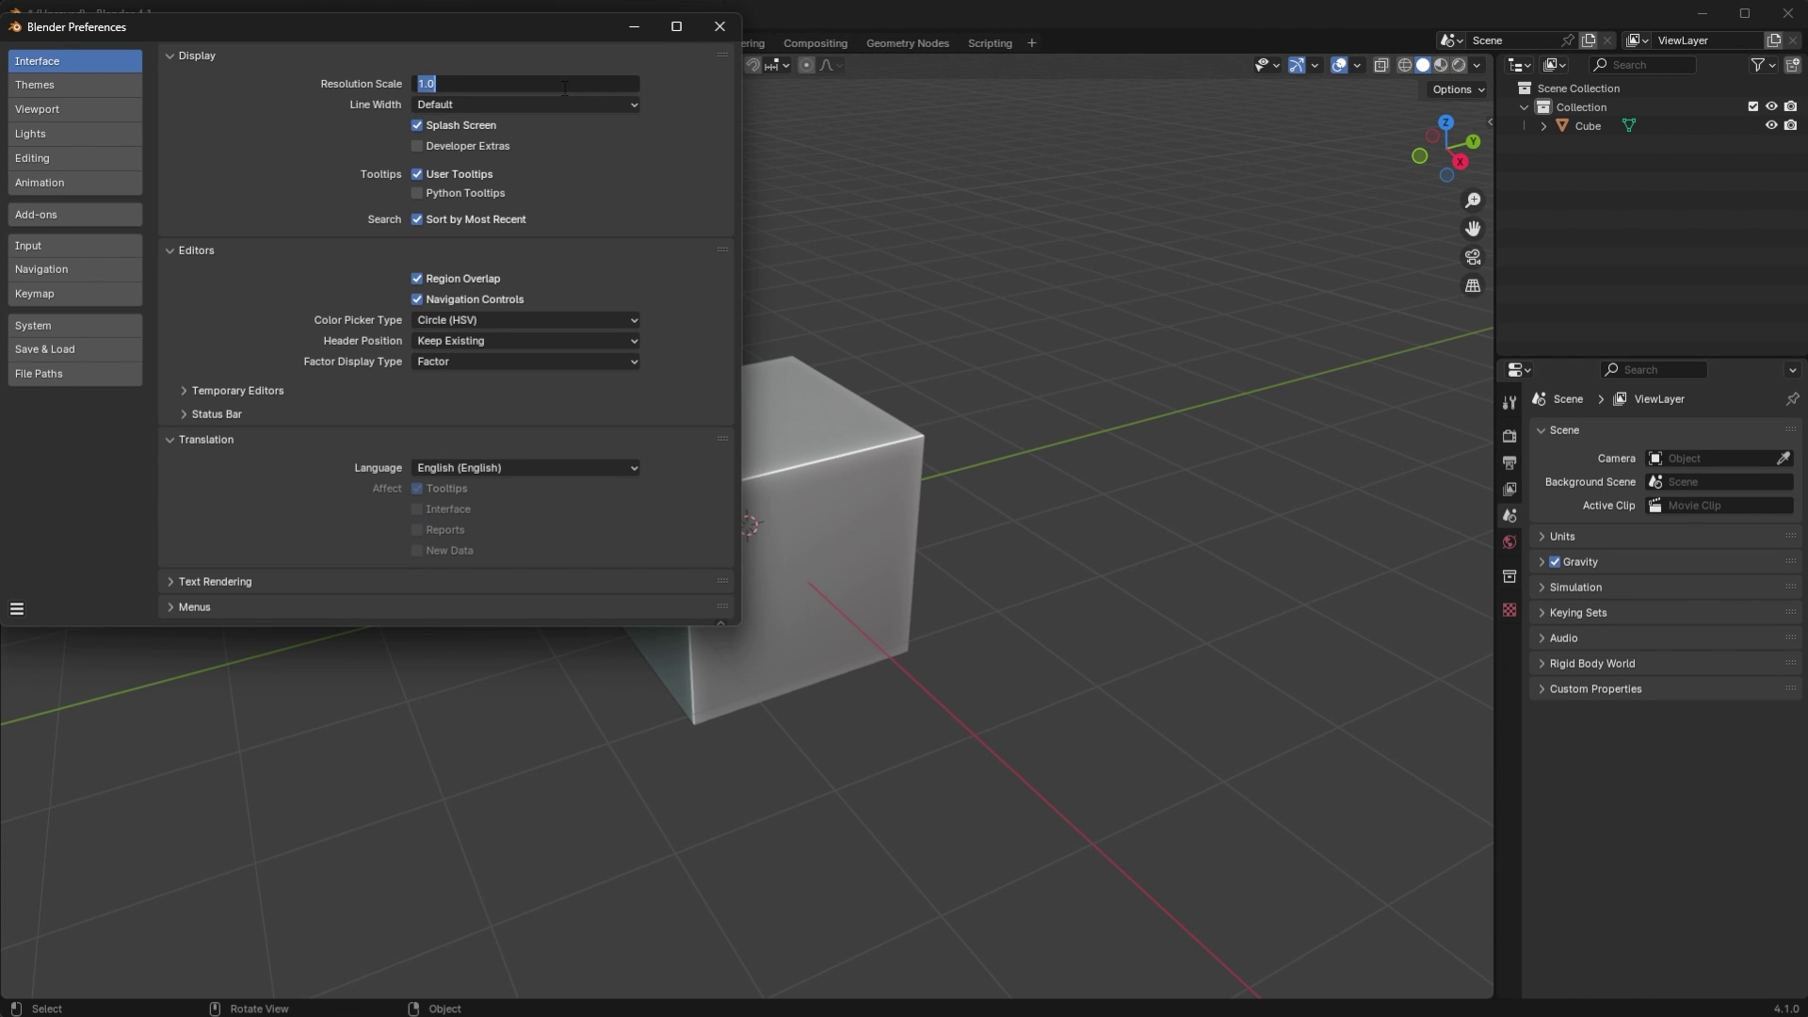
type("1.2")
key("Return")
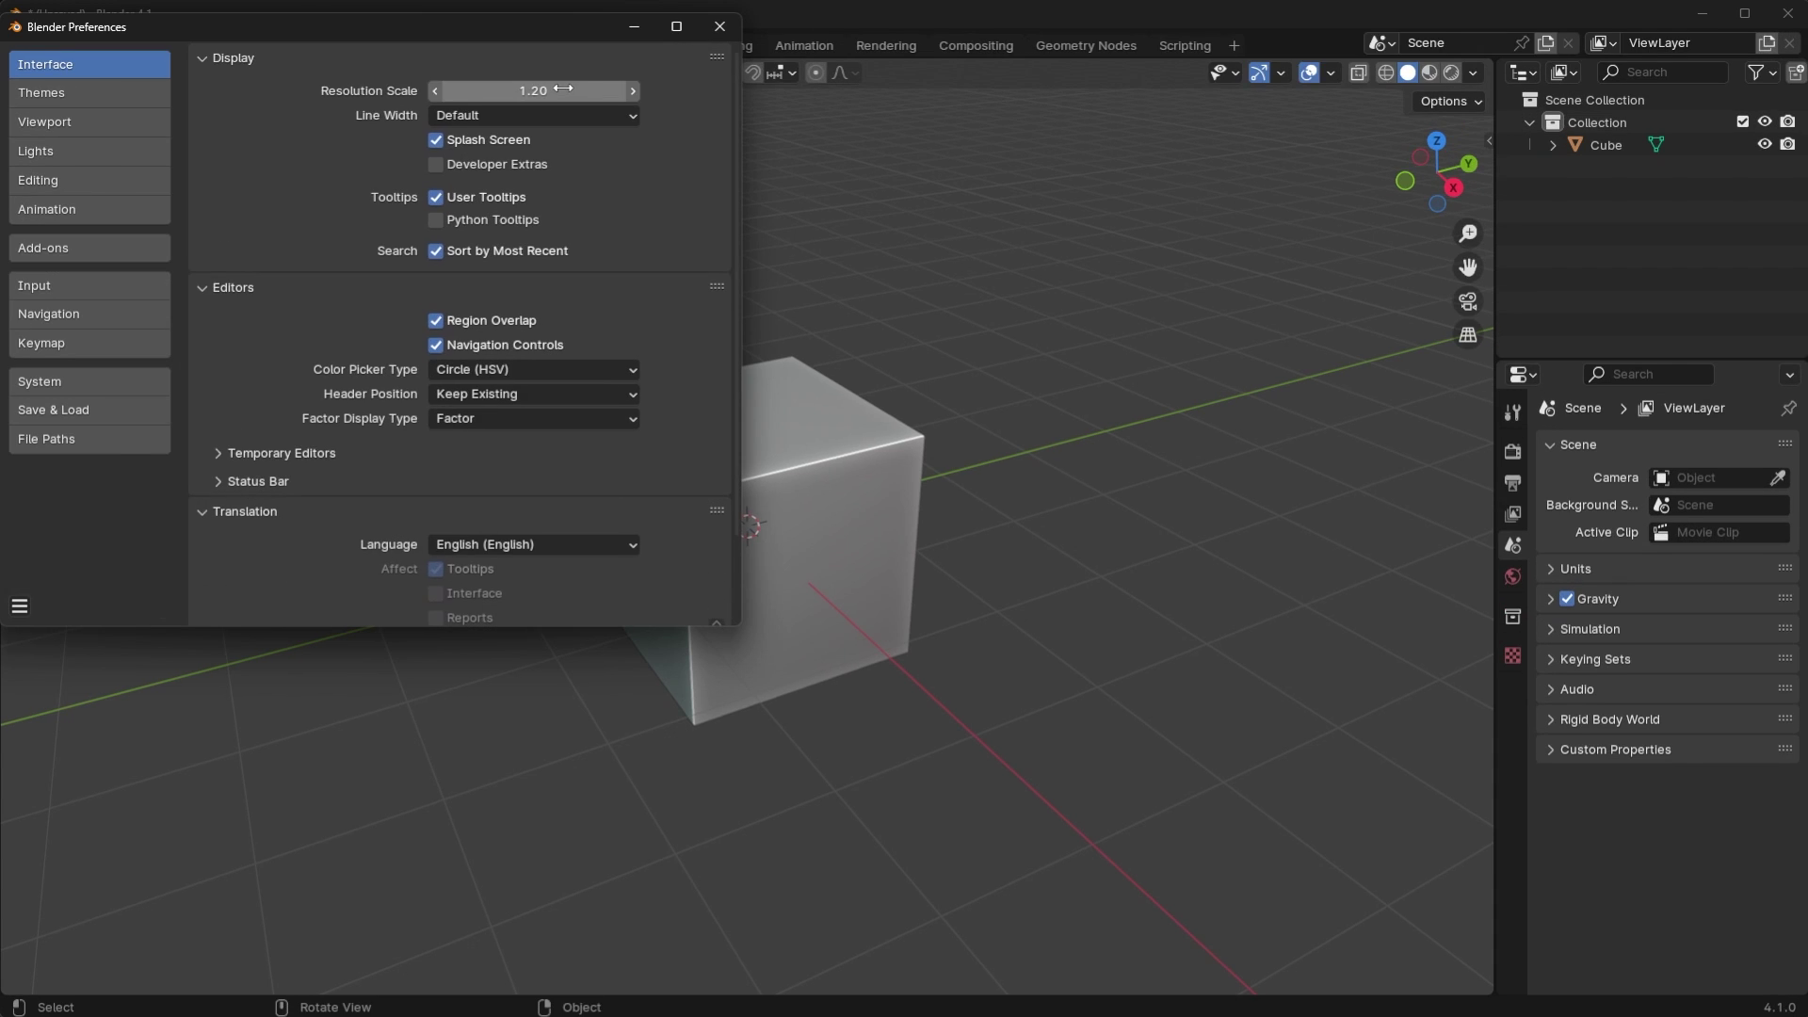
- Set the 3D Viewport theme's Face Orientation Front alpha to 0 and move Preferences aside
left_click(69, 94)
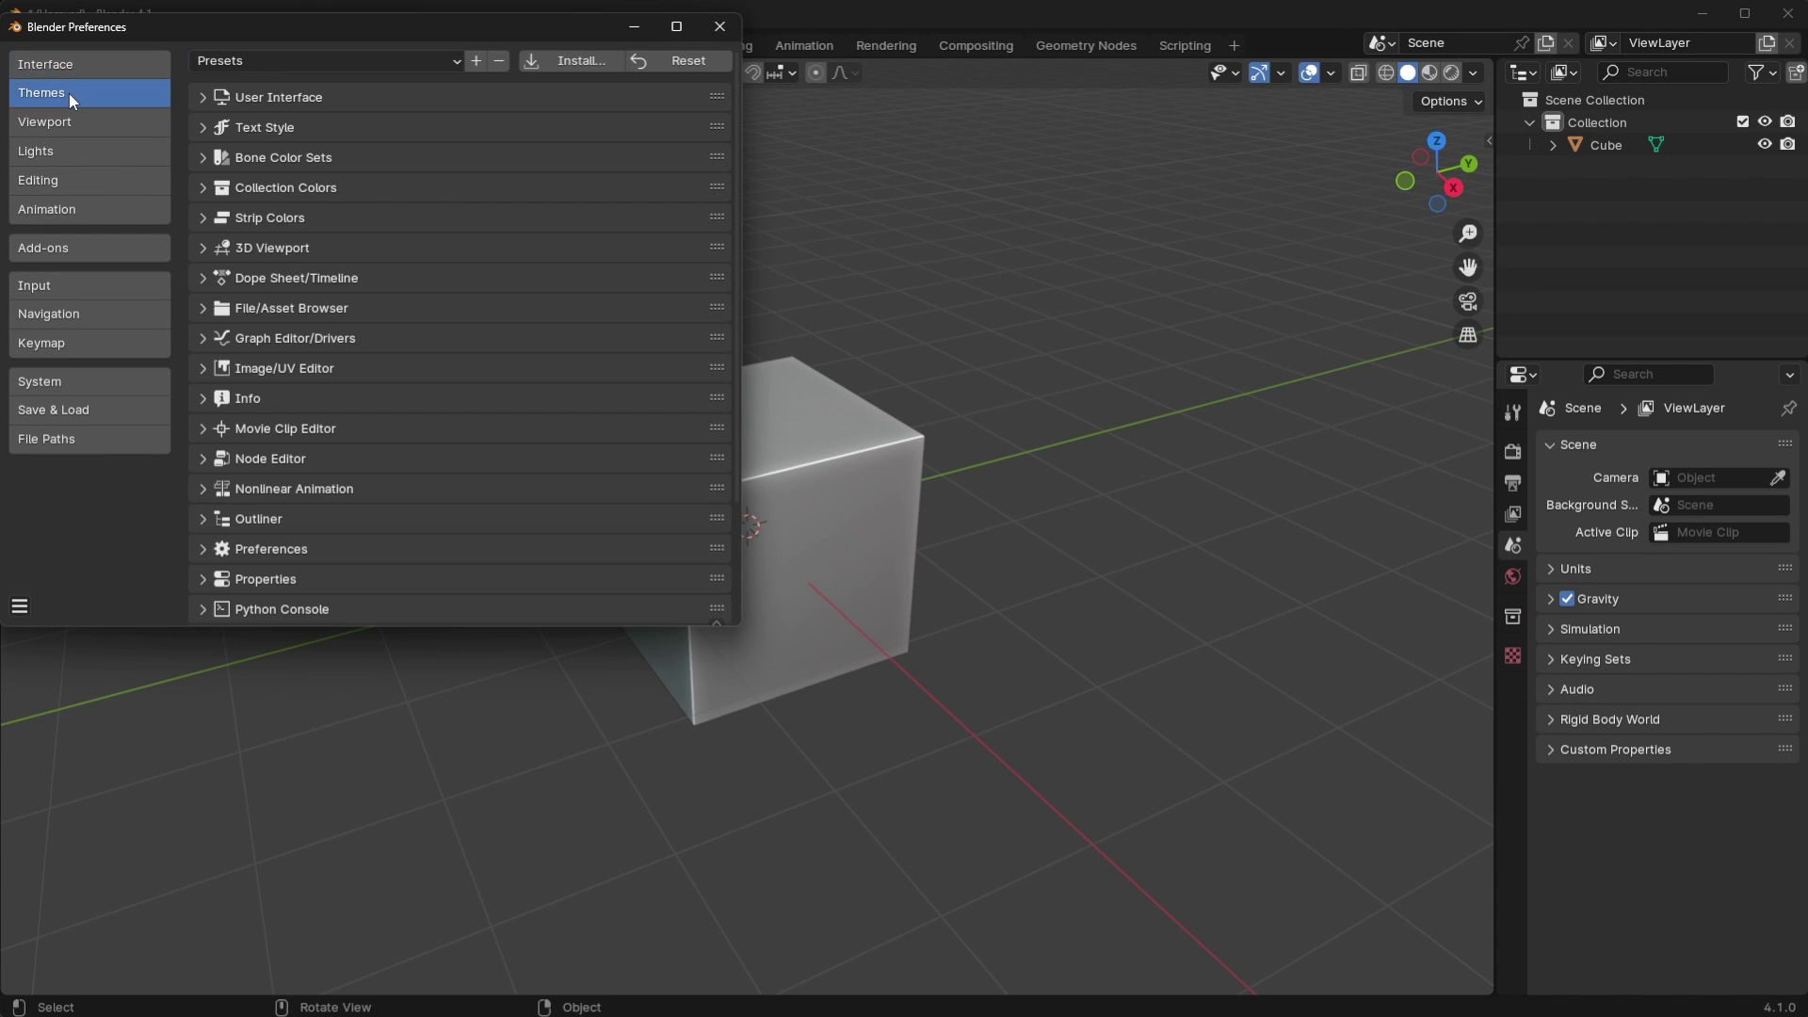
left_click(257, 247)
scroll(358, 315, "down", 5)
scroll(357, 314, "down", 5)
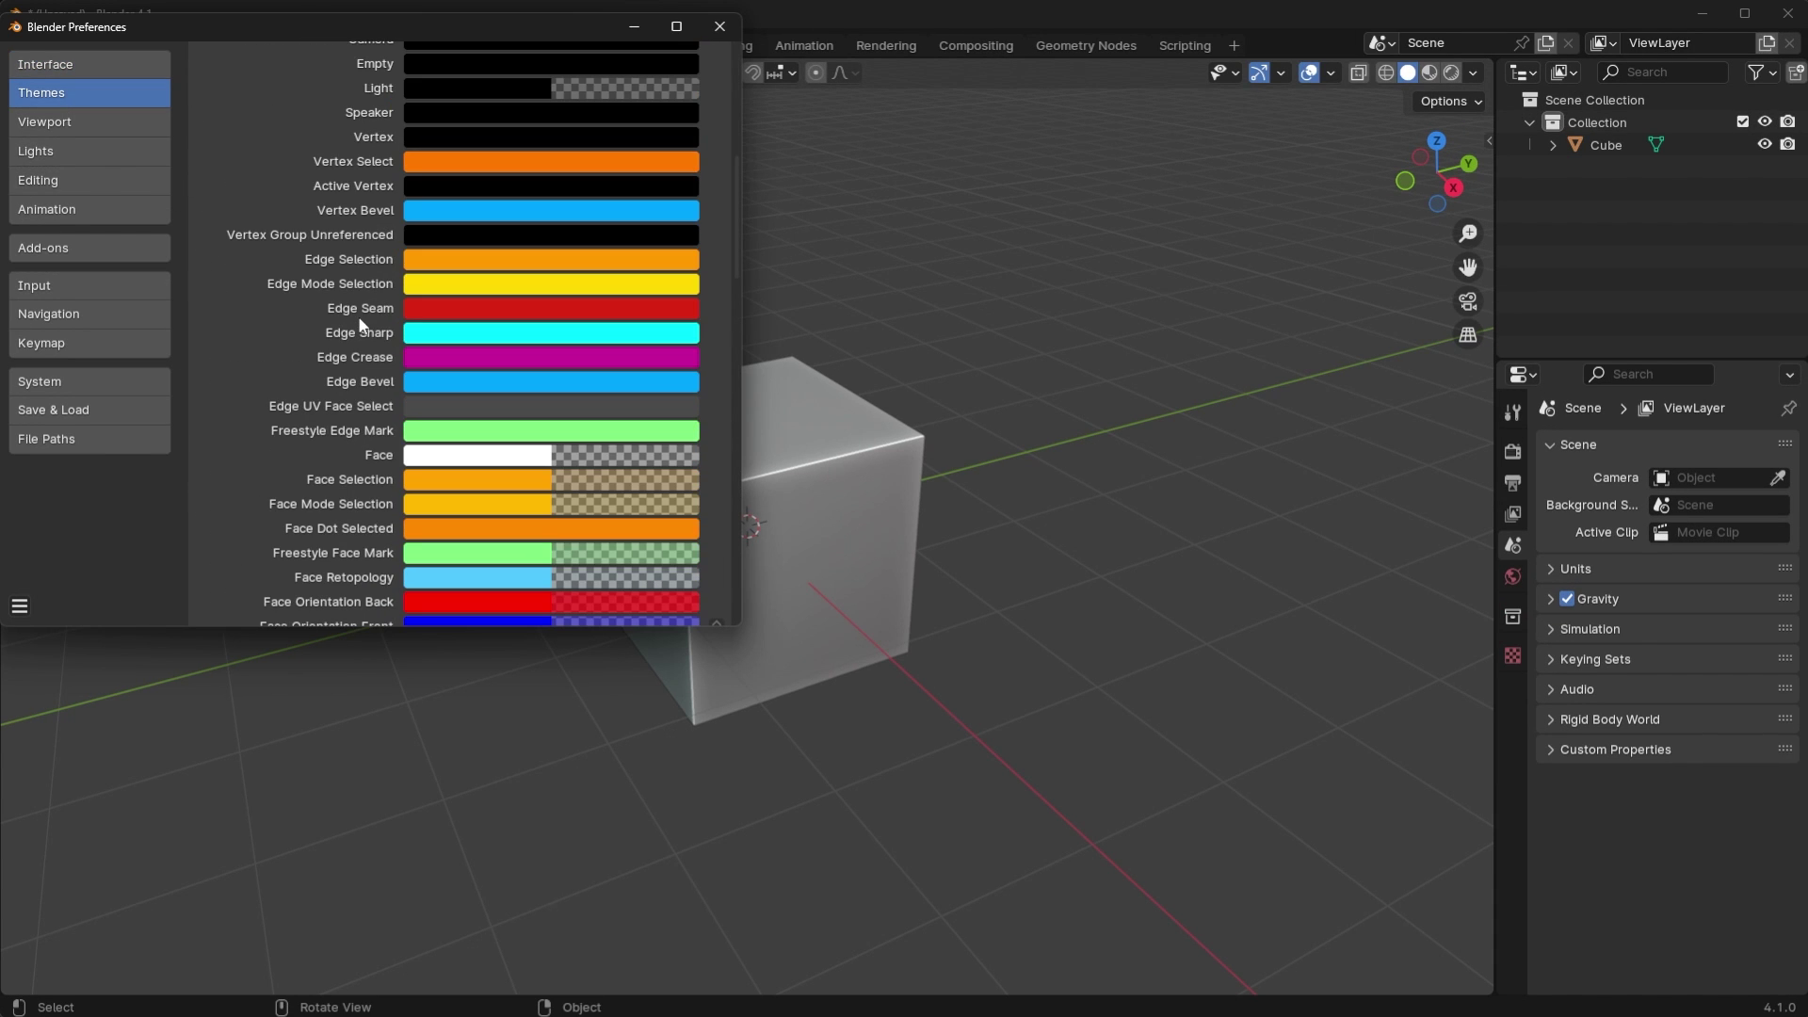
scroll(359, 324, "down", 3)
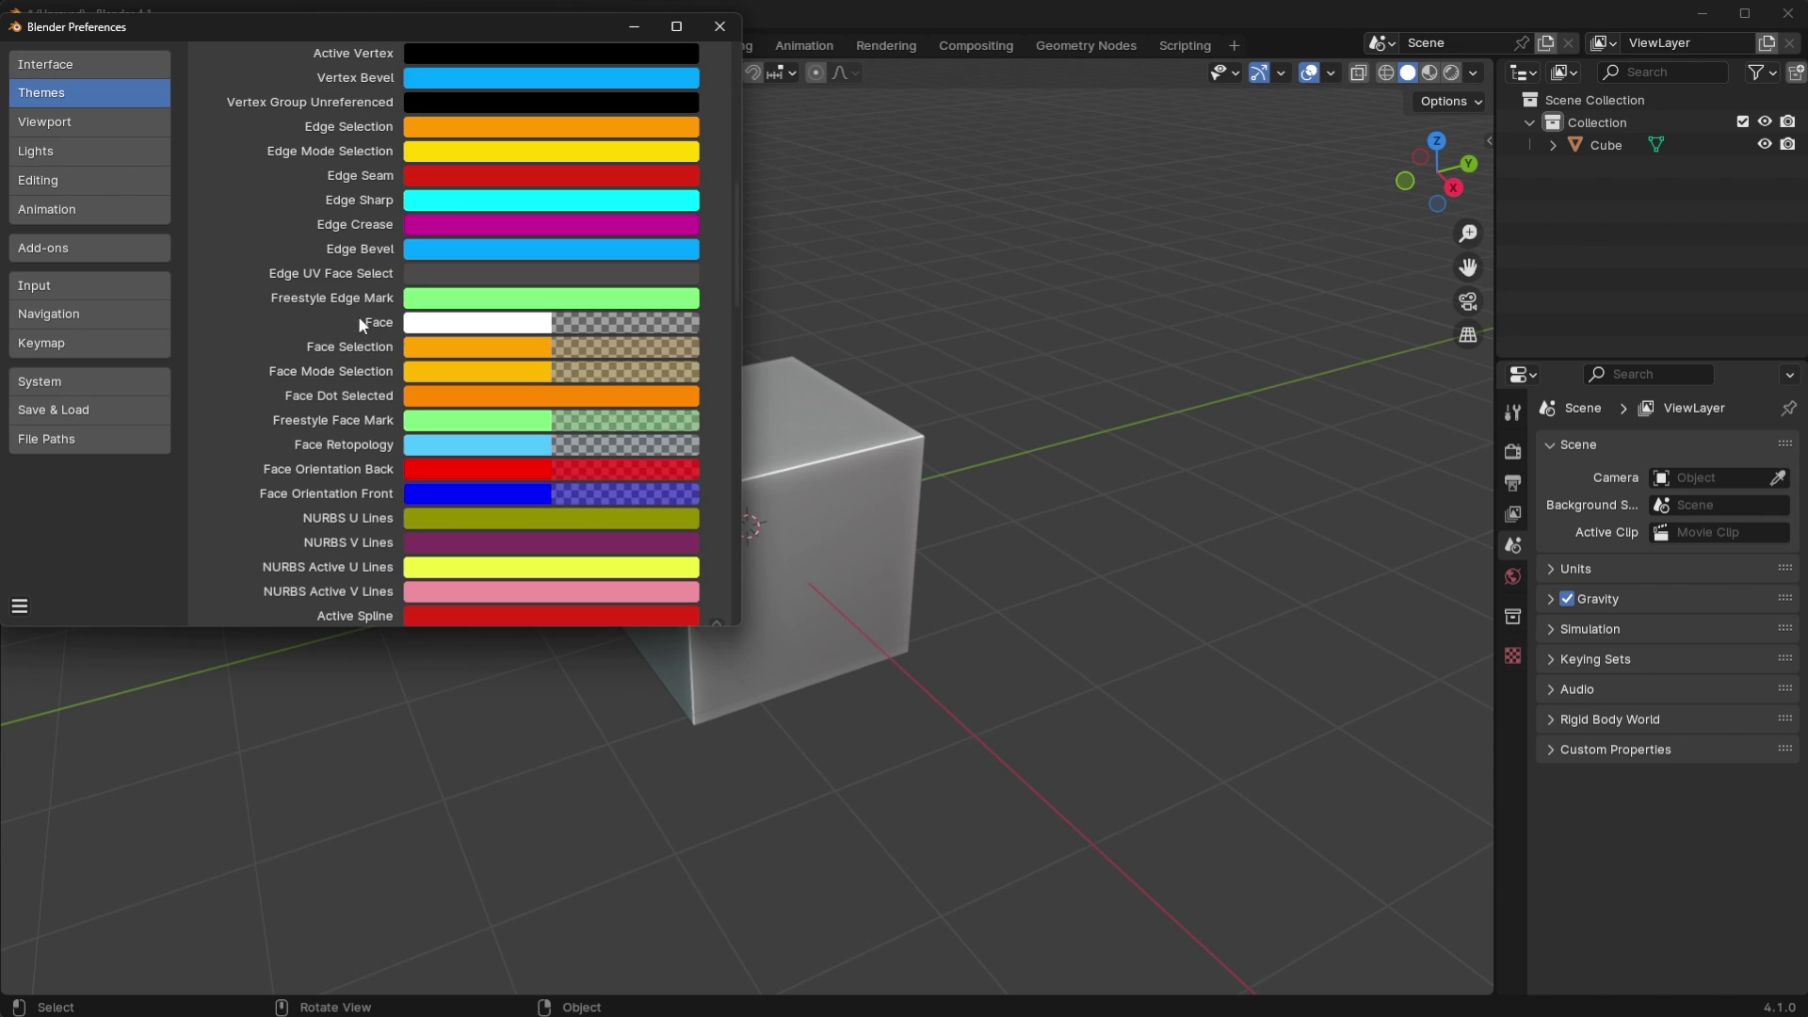
left_click(439, 491)
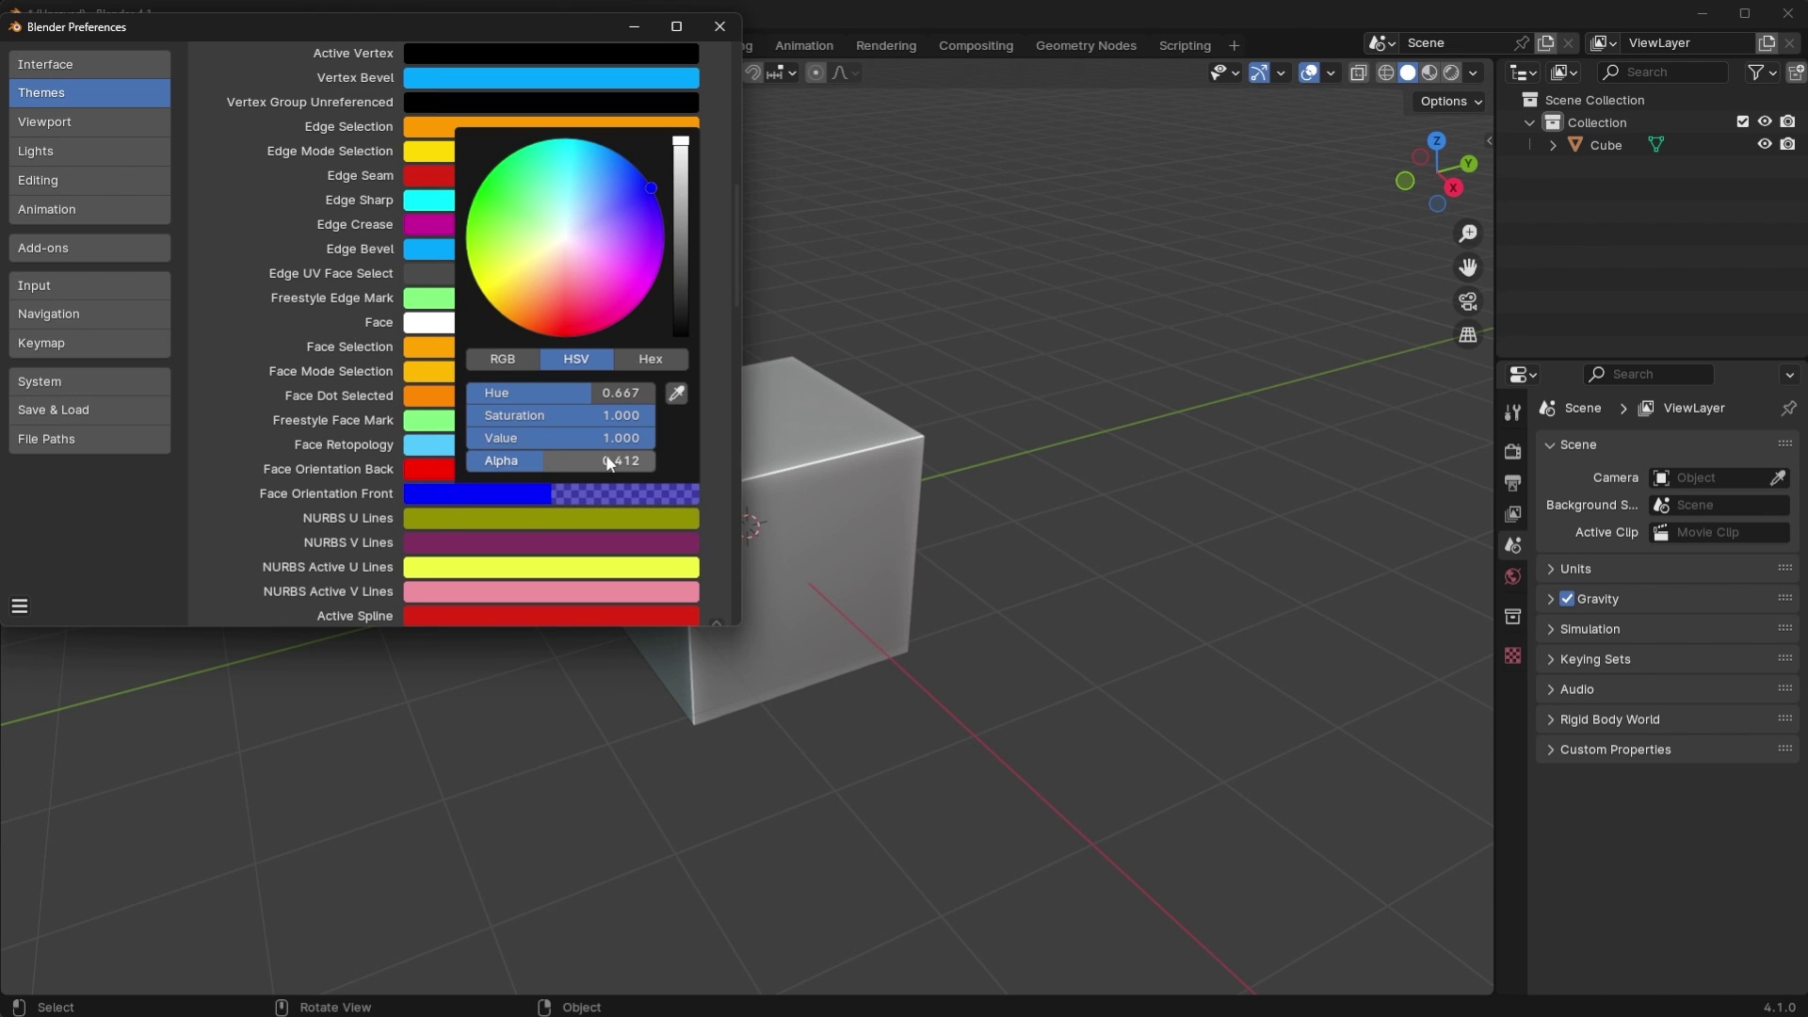
left_click_drag(611, 461, 468, 468)
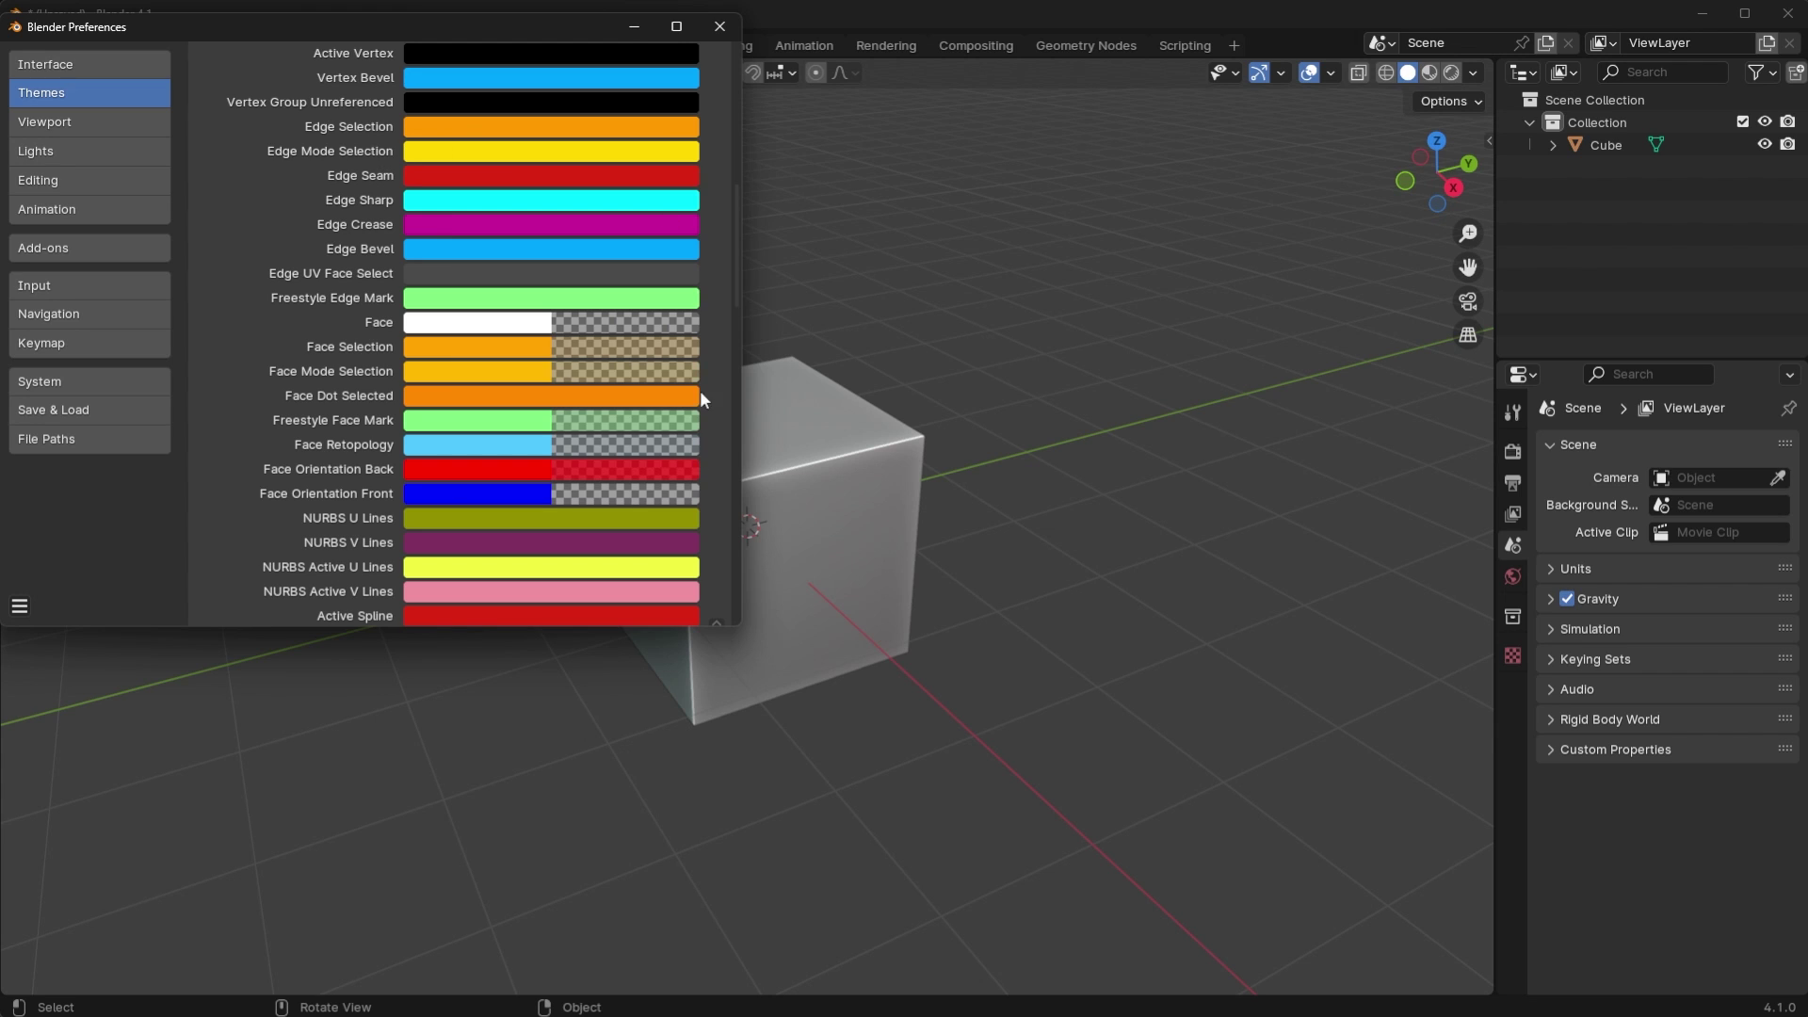
scroll(380, 428, "down", 3)
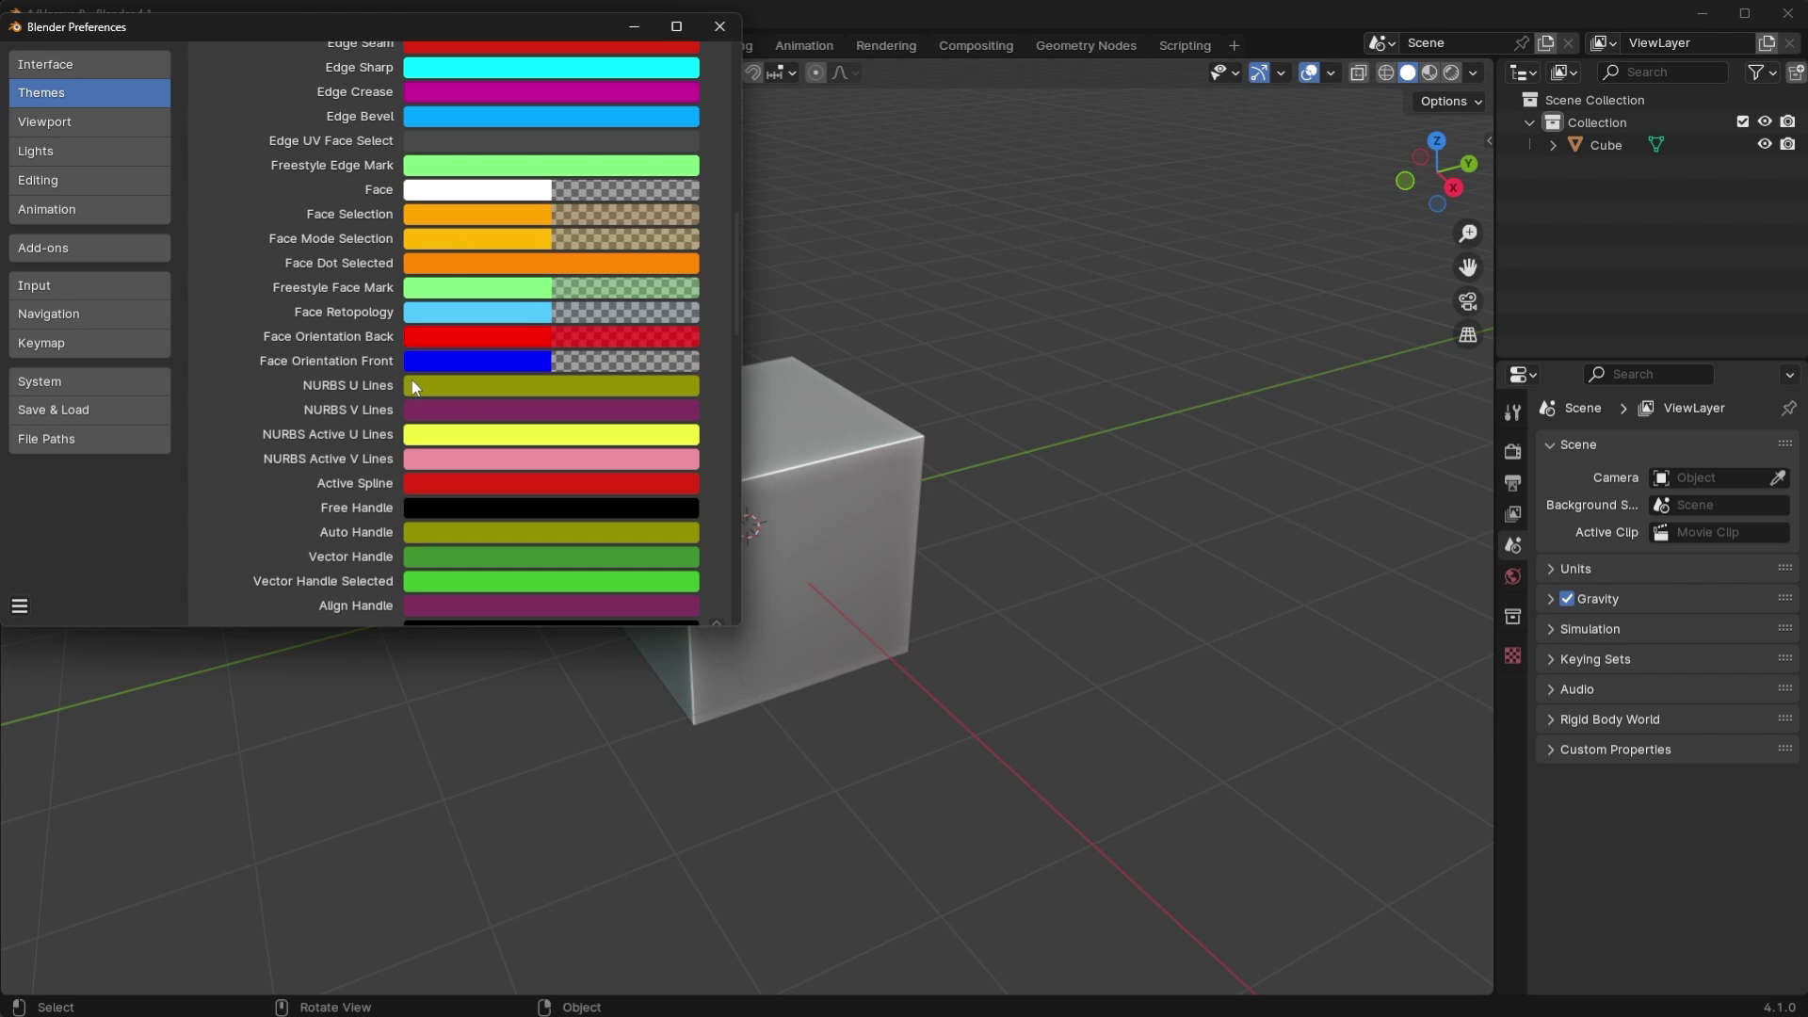
left_click(496, 363)
left_click(541, 364)
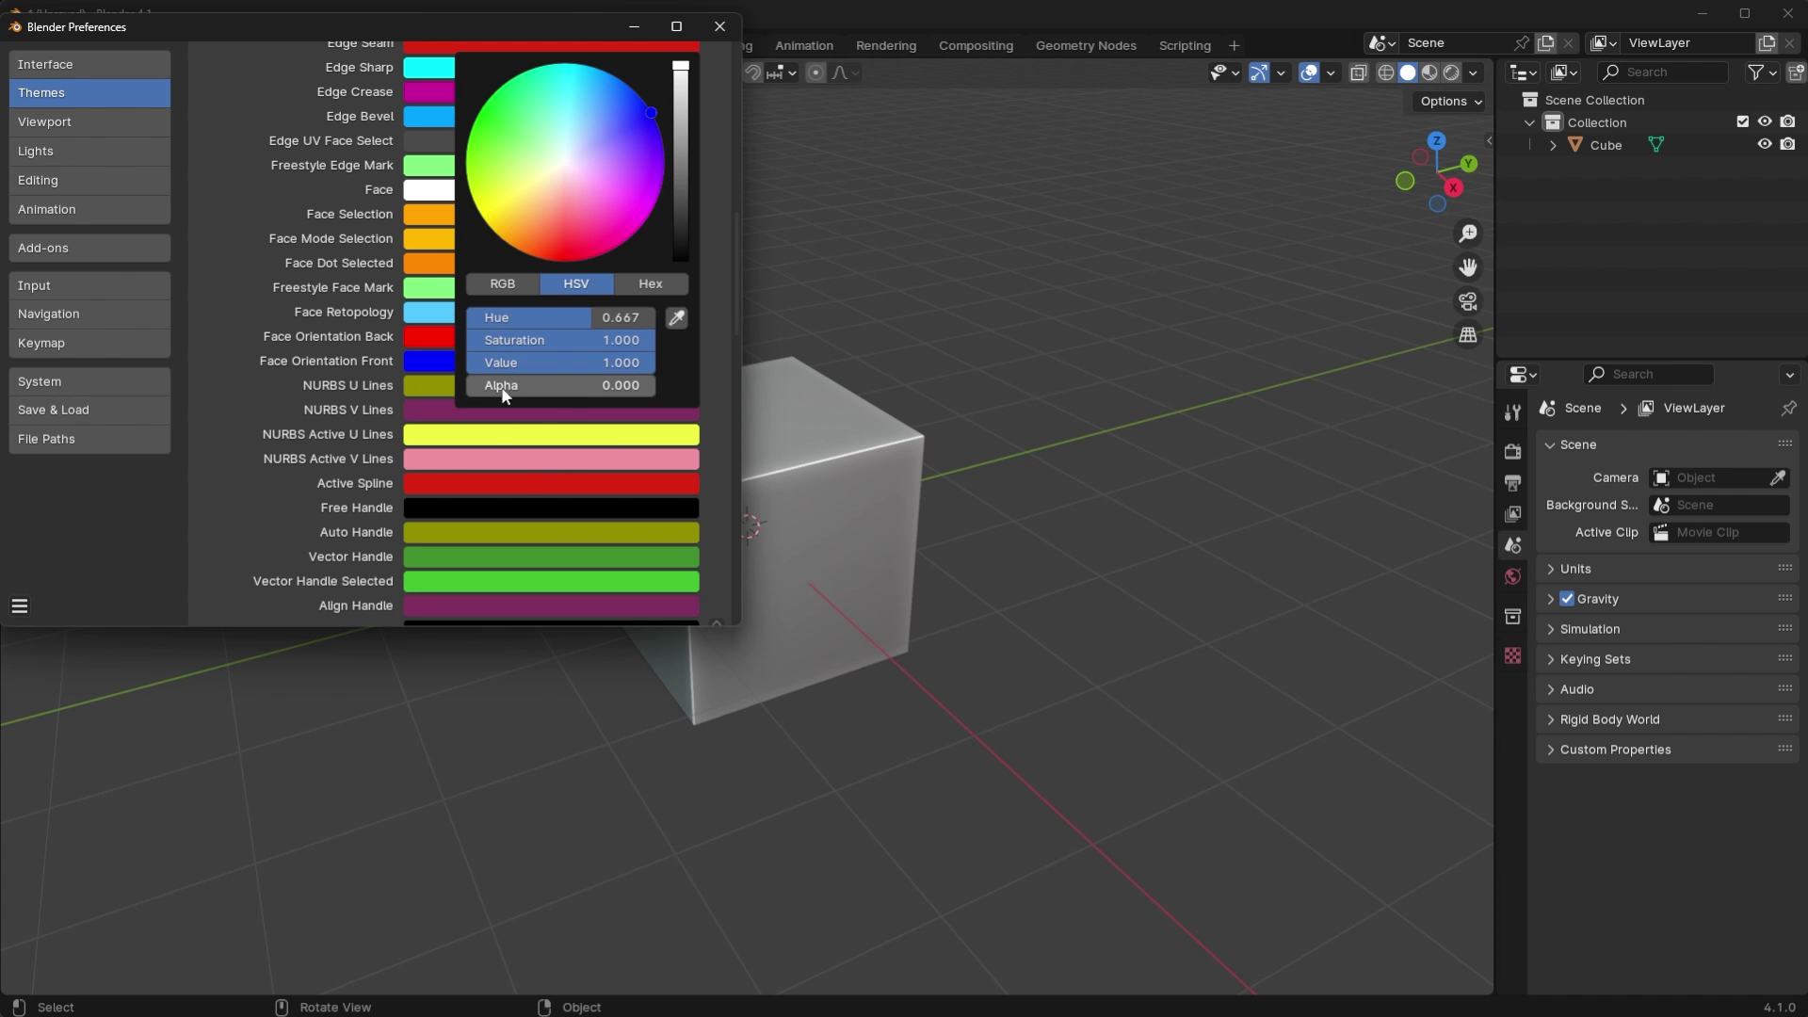
scroll(229, 364, "down", 20)
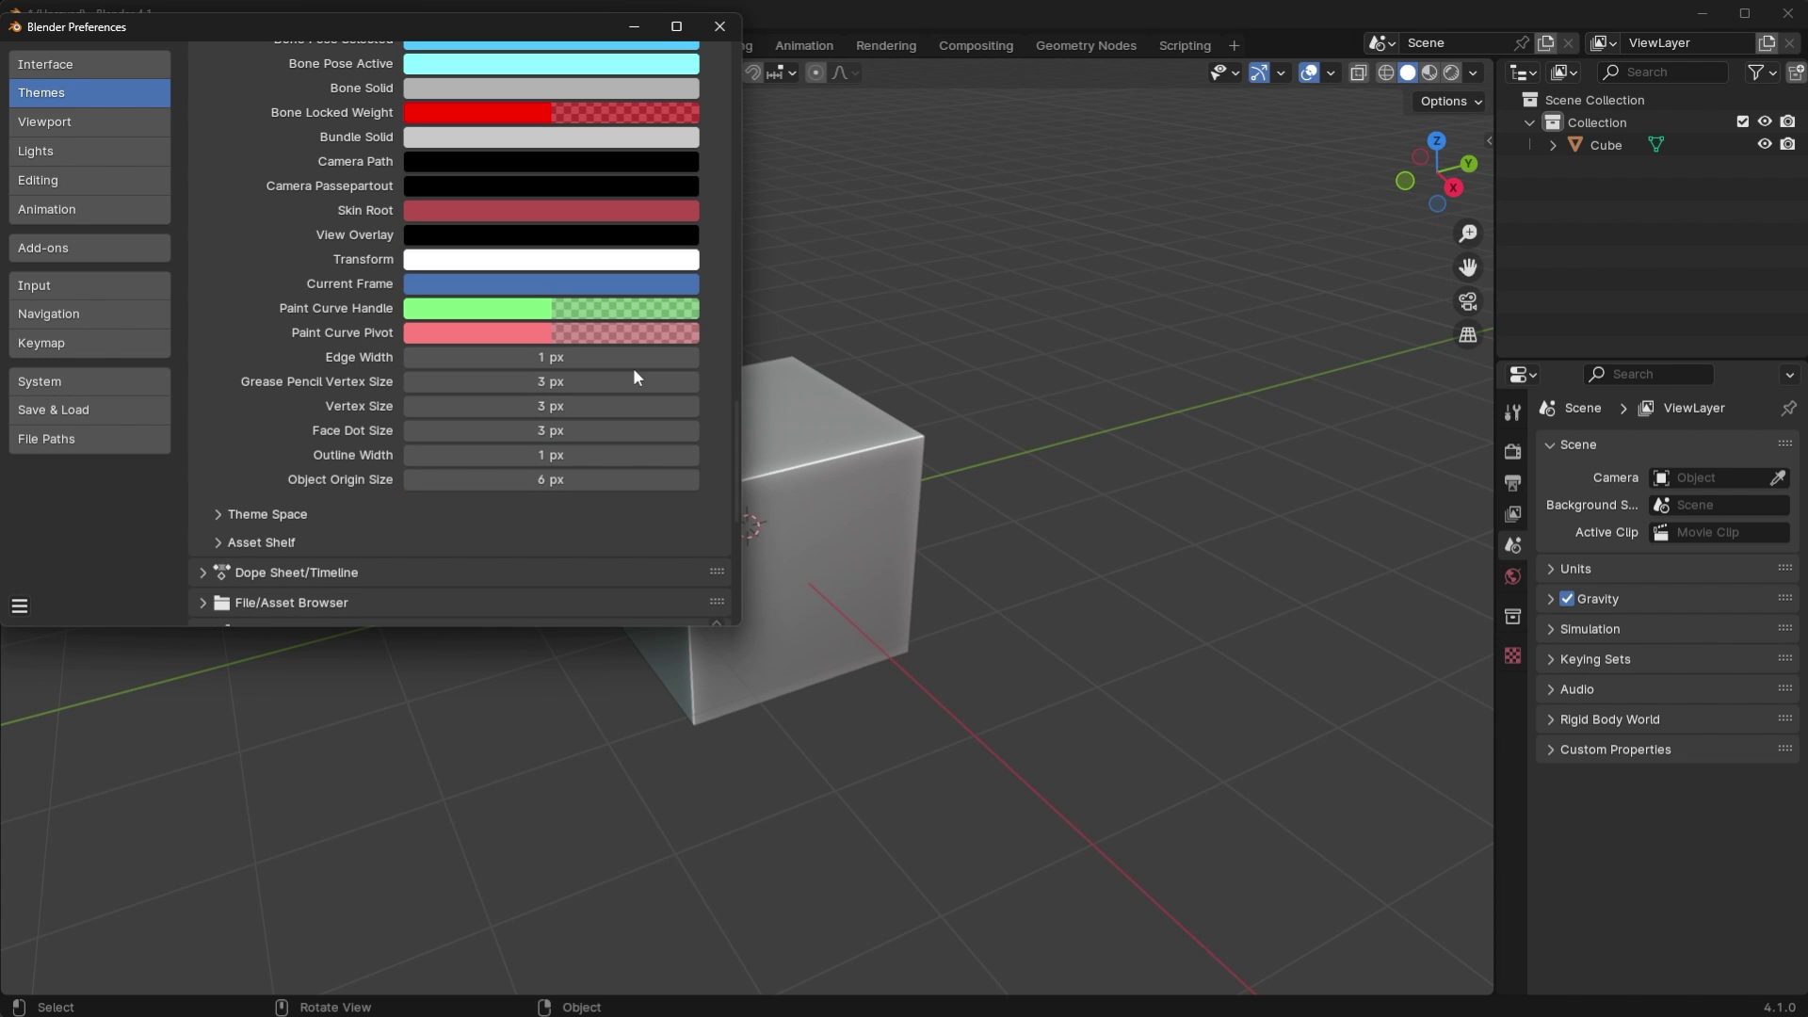
left_click_drag(527, 26, 1488, 346)
- Put the cube in Edit Mode and try theme Edge Width 6, 2, 3, settling on 1 px
left_click(840, 435)
key("Tab")
scroll(816, 448, "up", 4)
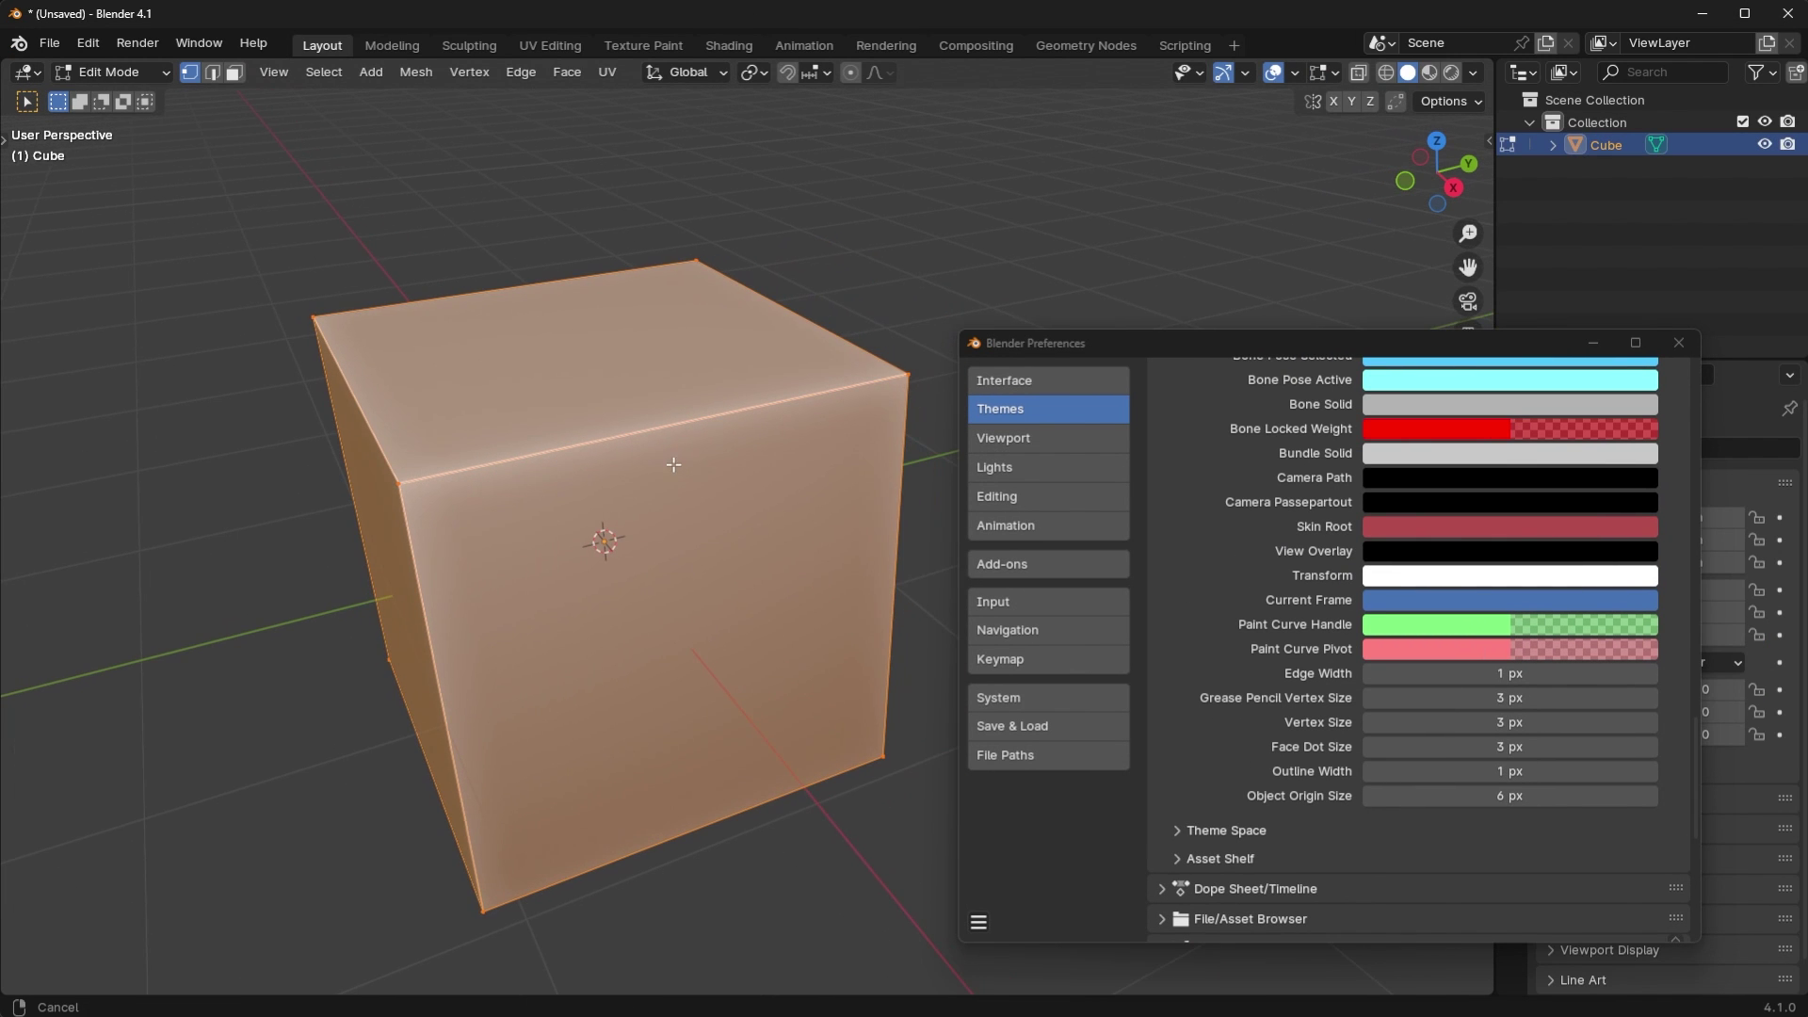
left_click(1554, 673)
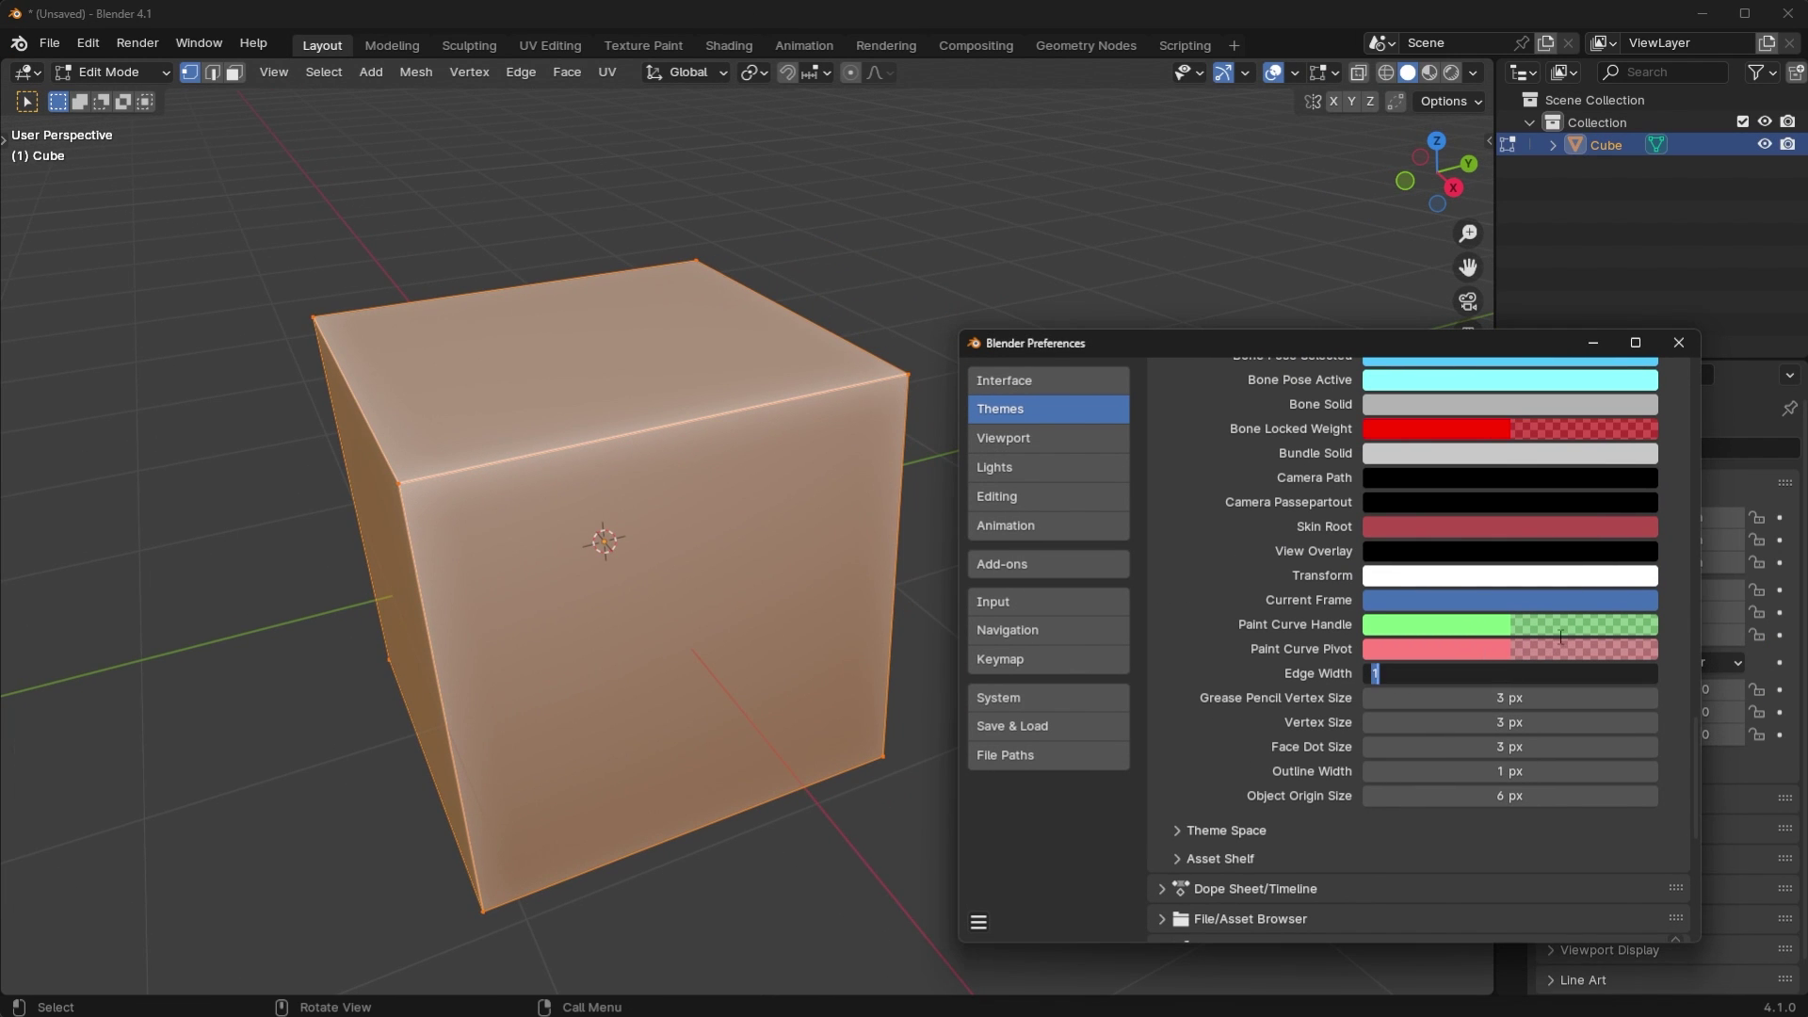
type("6")
key("Return")
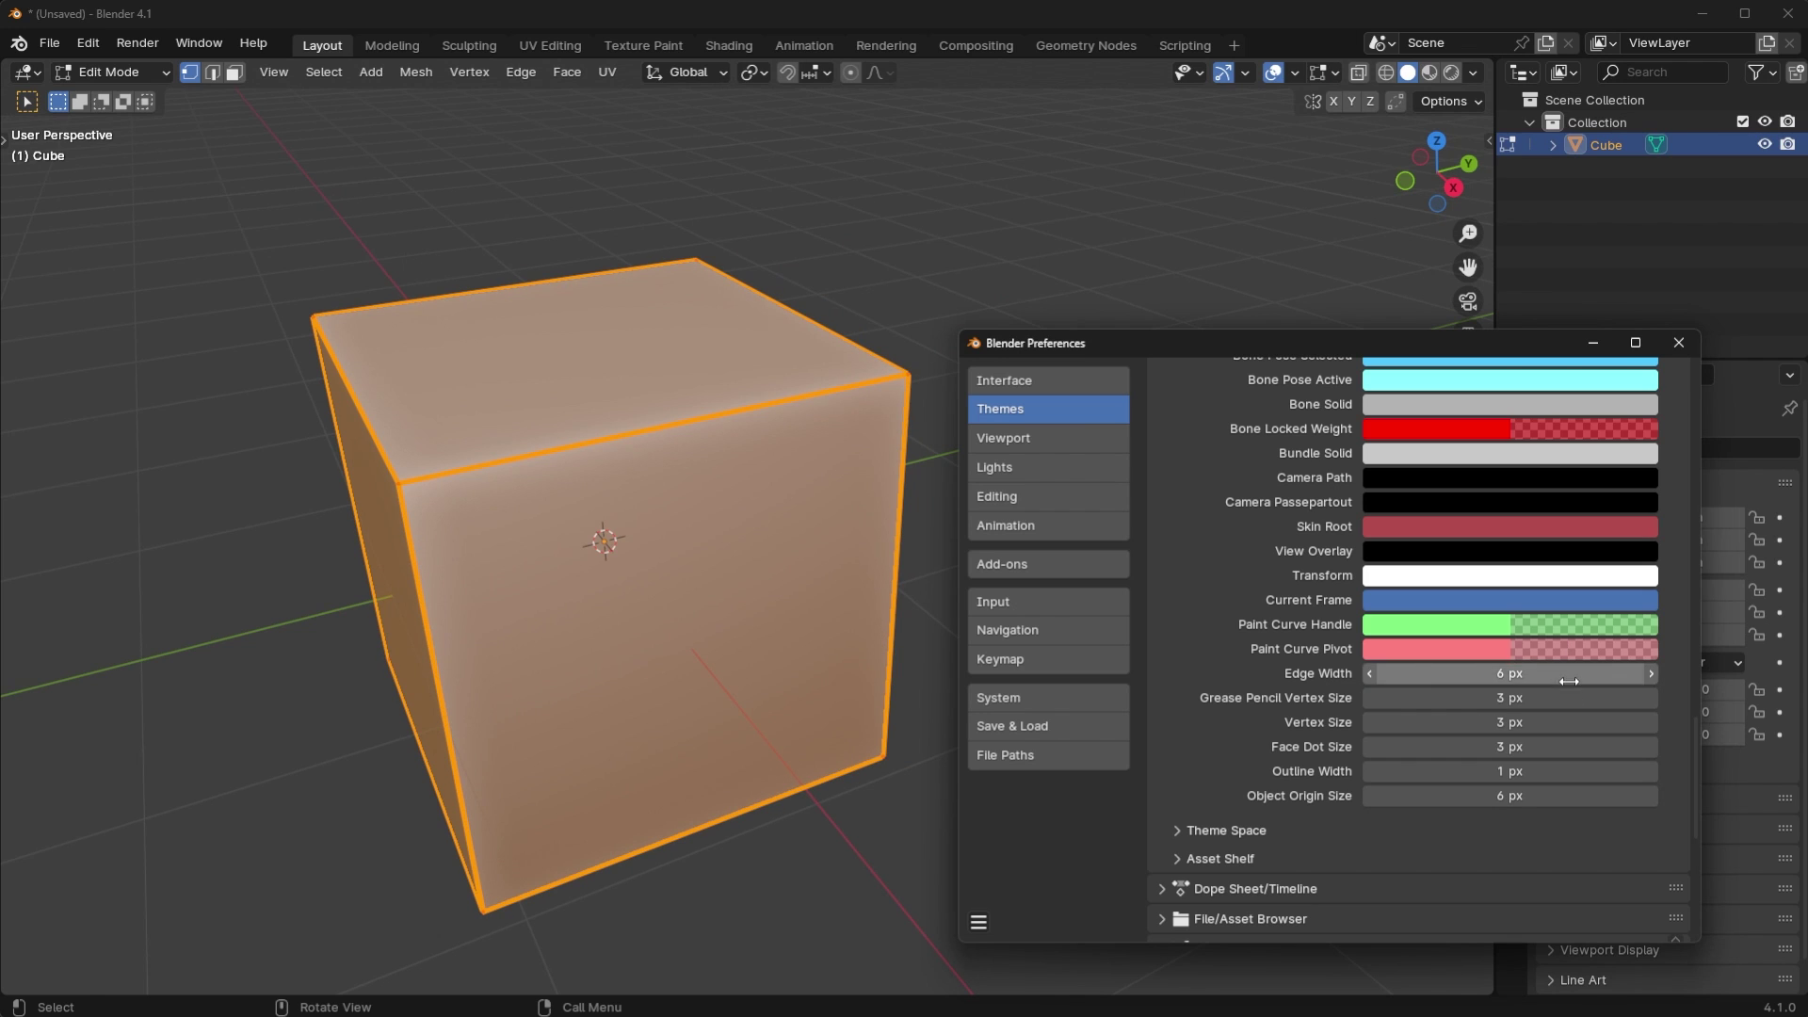
left_click(1564, 673)
type("2")
key("Return")
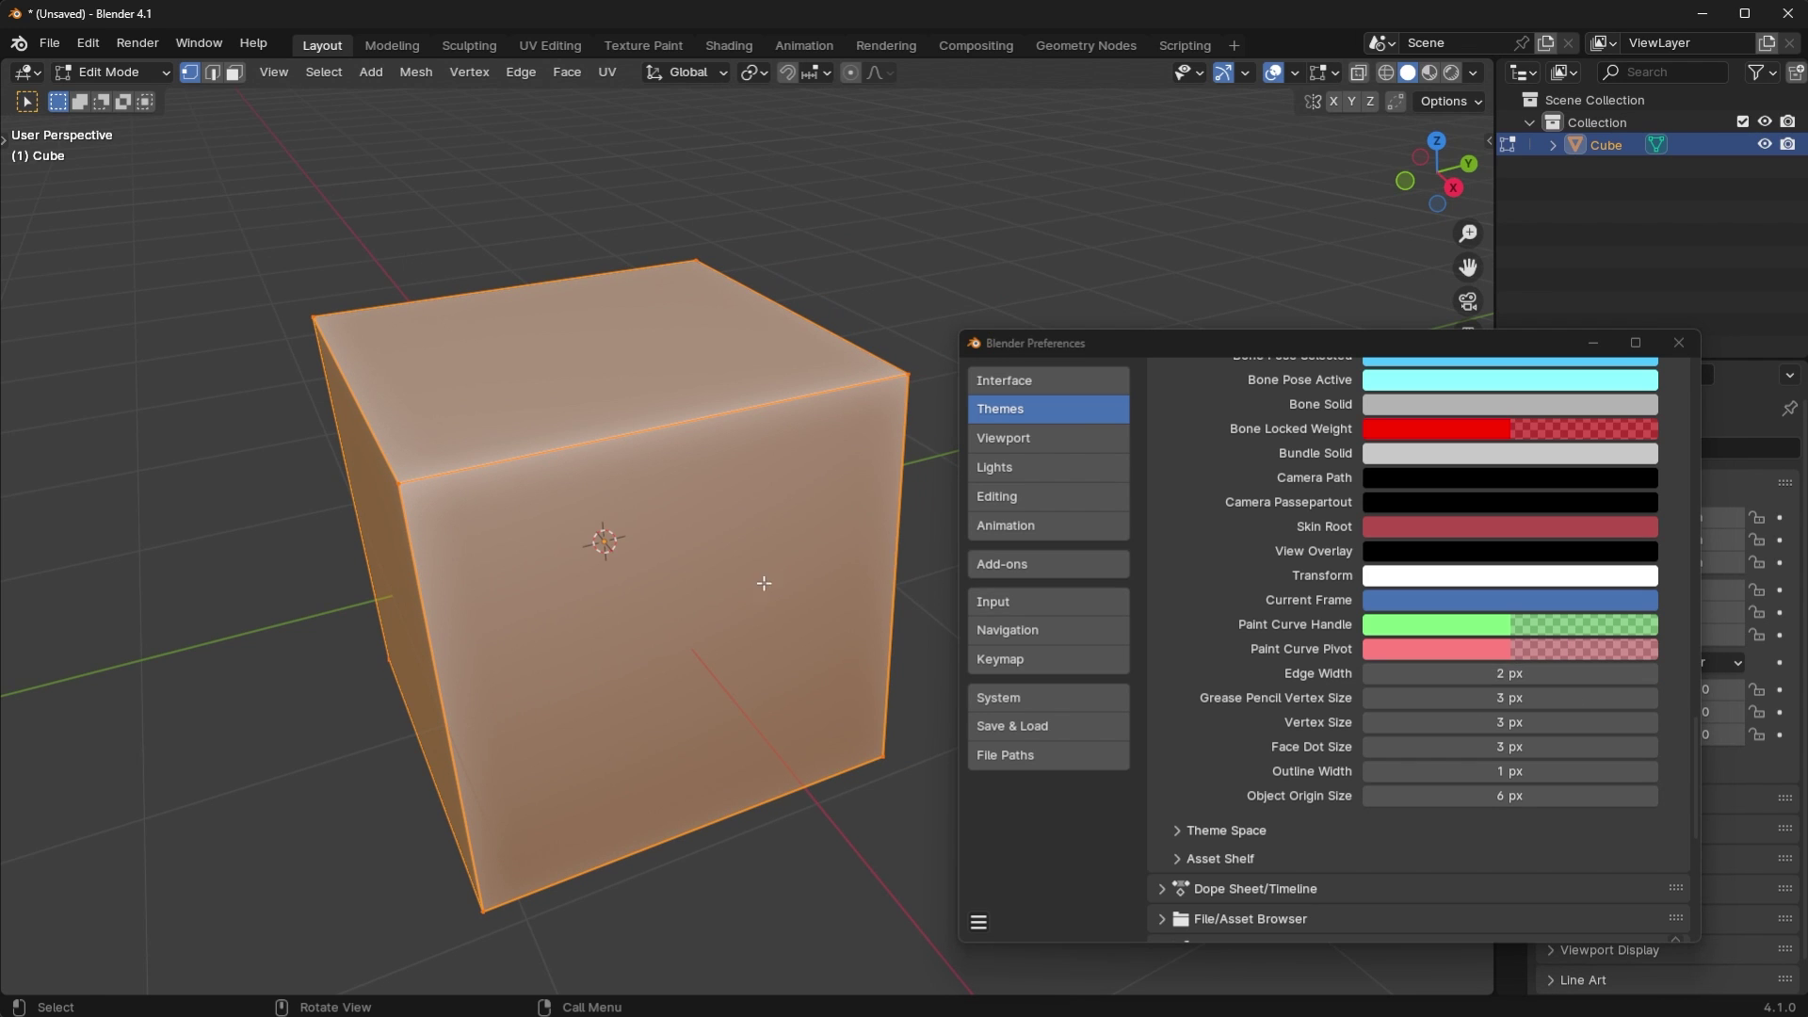
left_click(1652, 672)
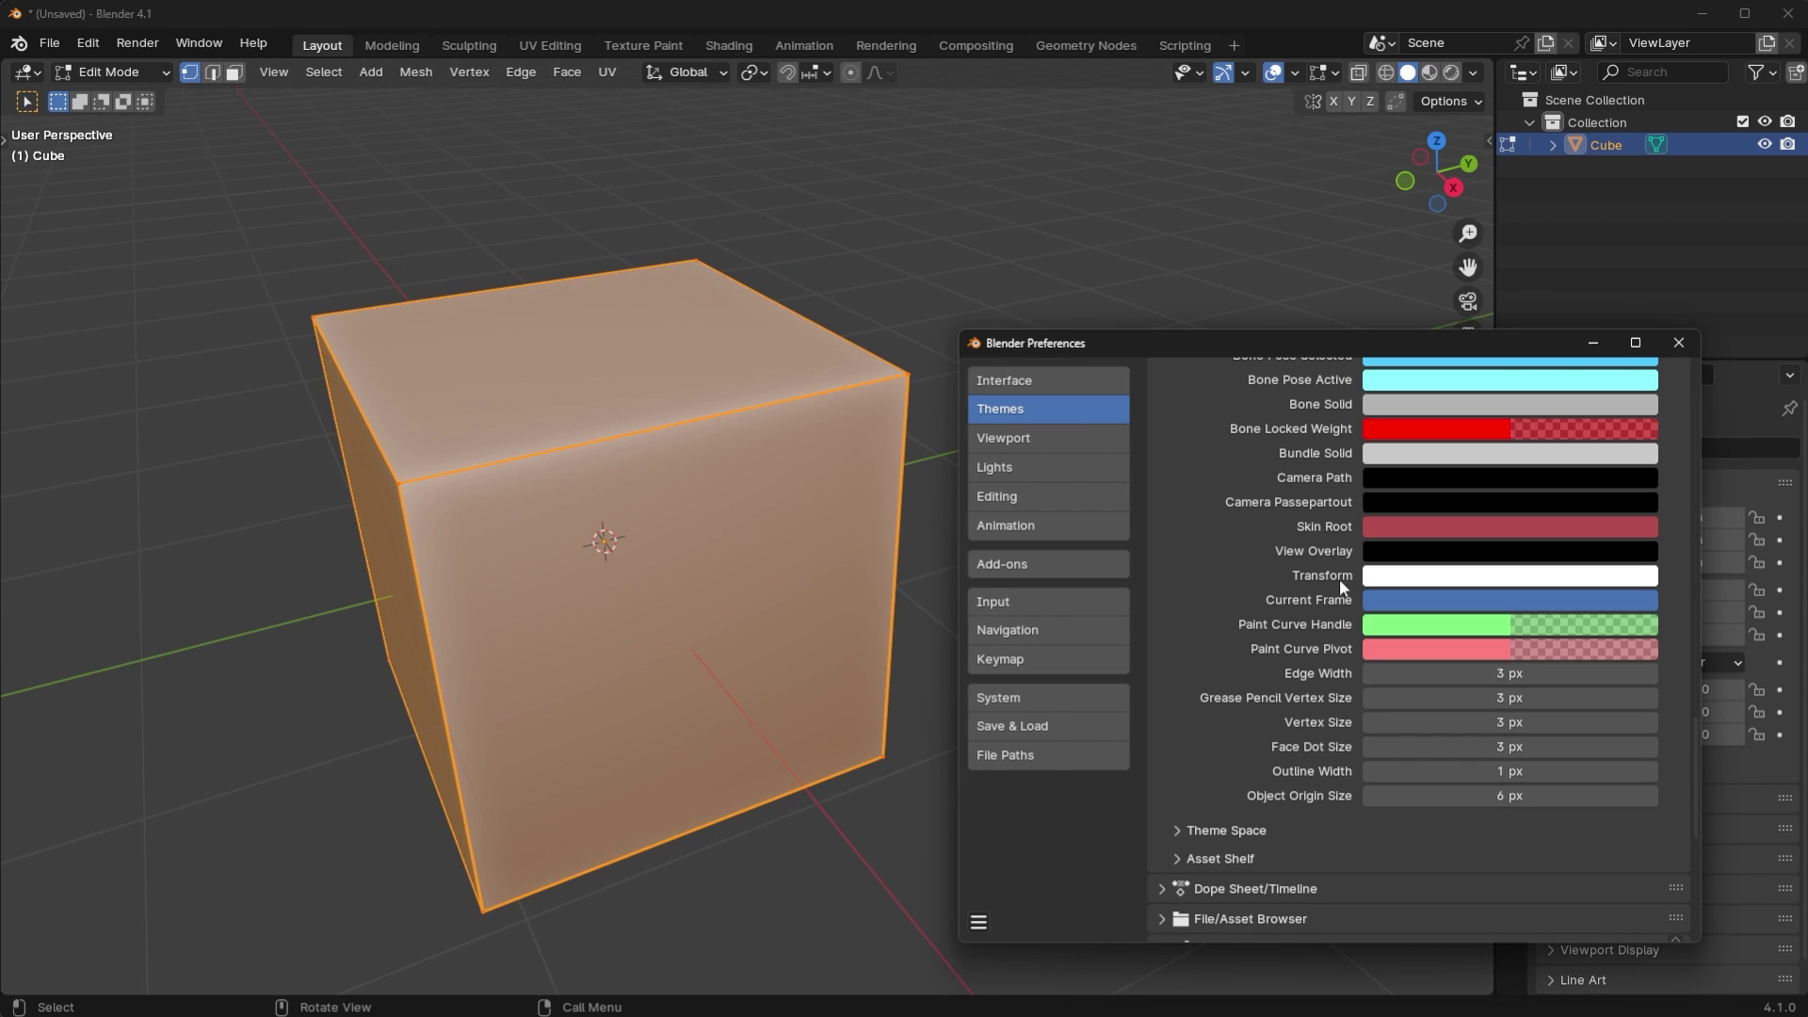
left_click(1367, 673)
left_click(1366, 673)
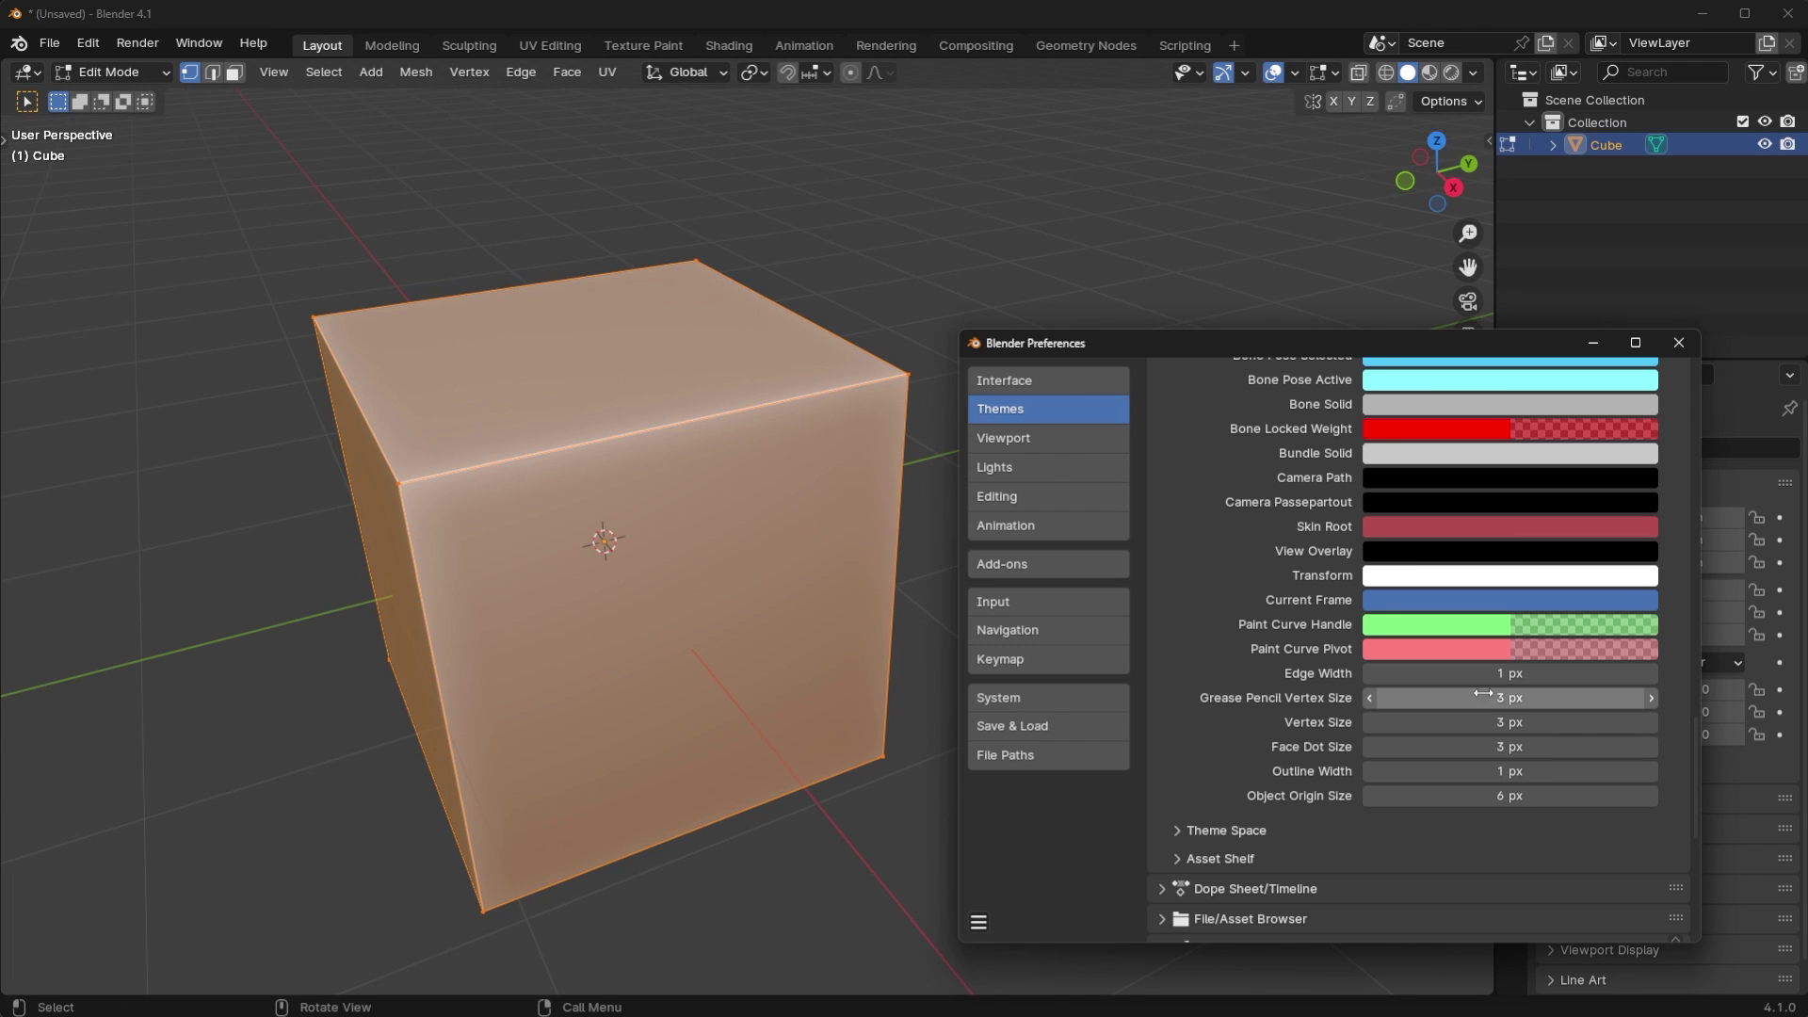
- Set Vertex Size to 7 px and Face Dot Size to 2 px, previewing in face select
left_click(1519, 723)
type("7")
key("Return")
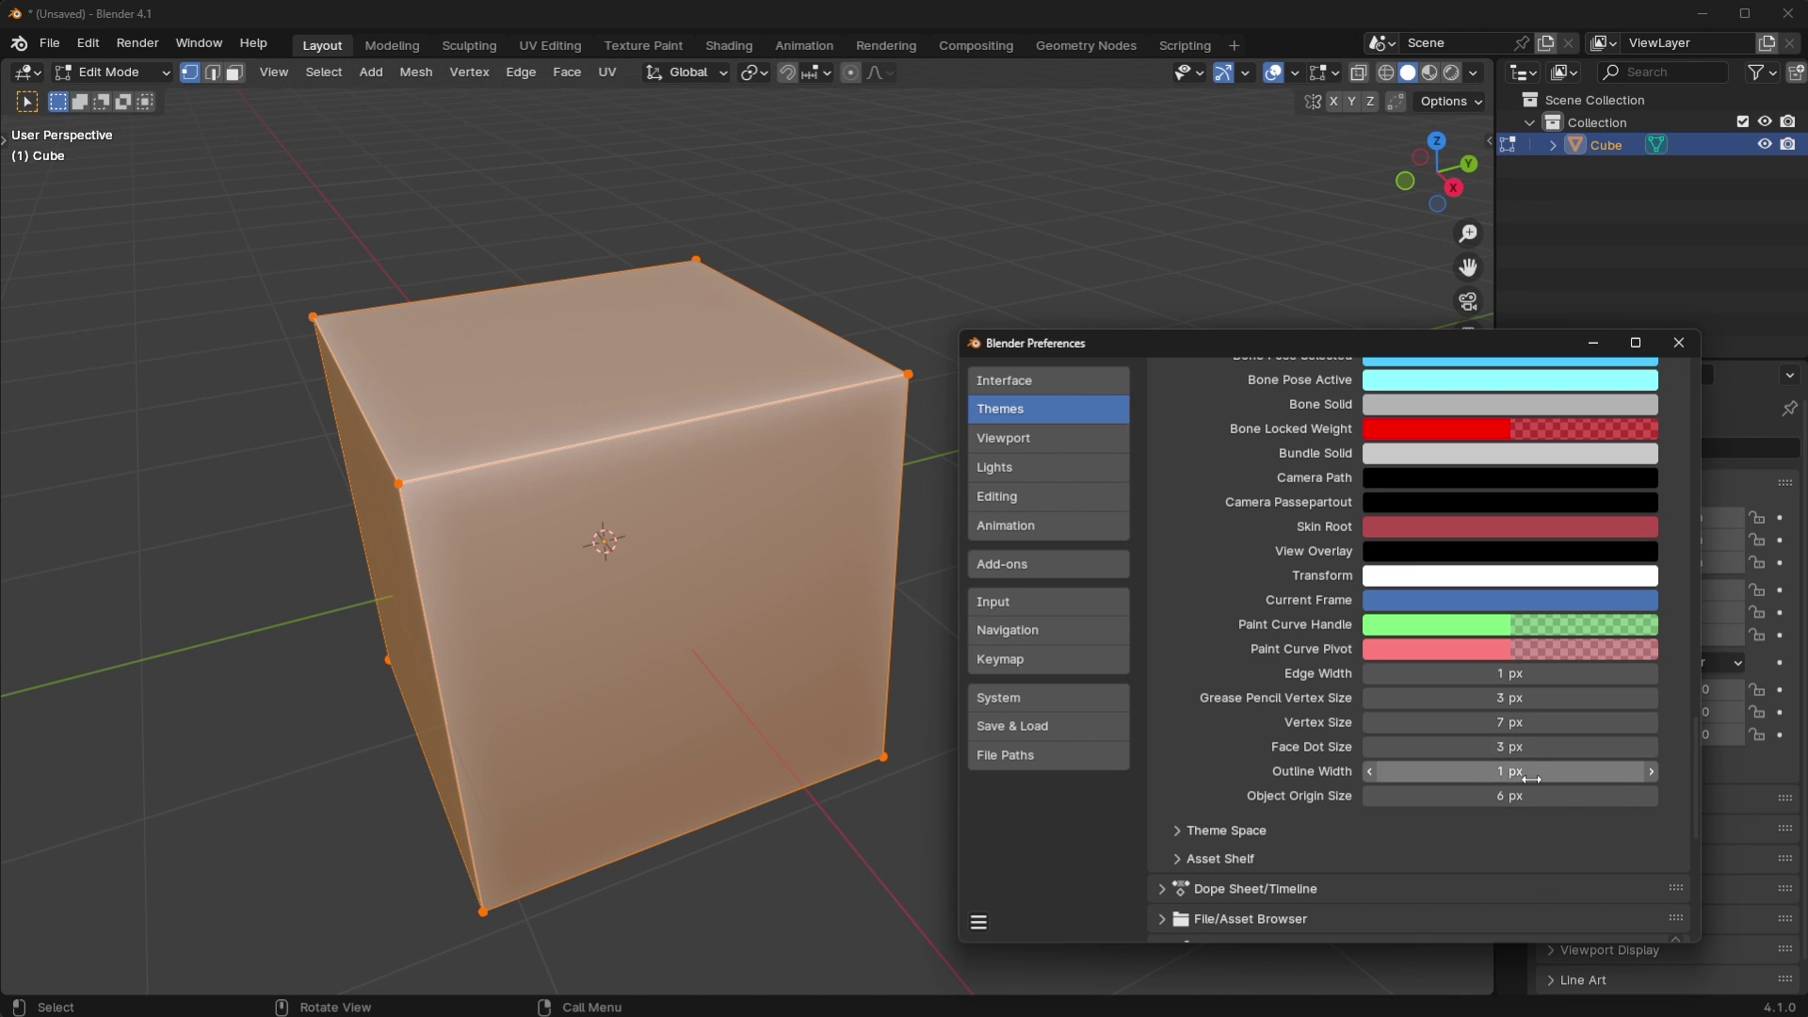
left_click_drag(1491, 747, 1478, 746)
left_click(235, 72)
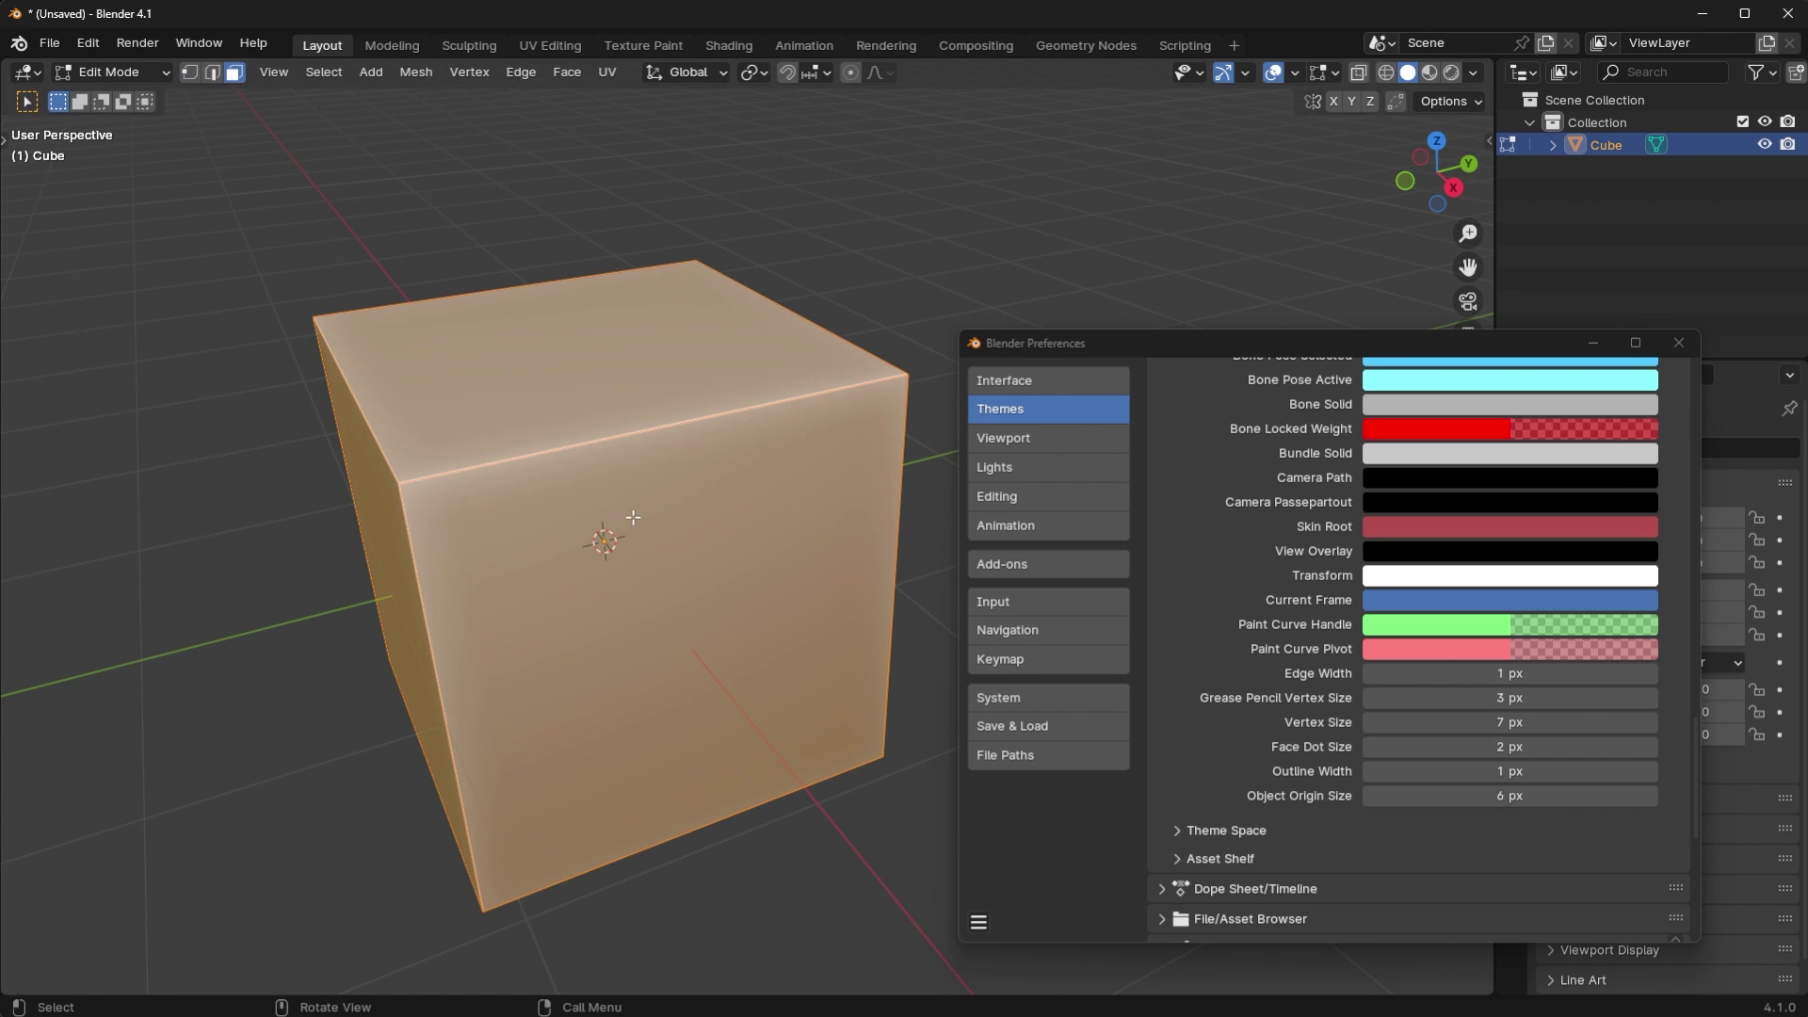
key("Tab")
key("Tab")
middle_click_drag(601, 524, 543, 546)
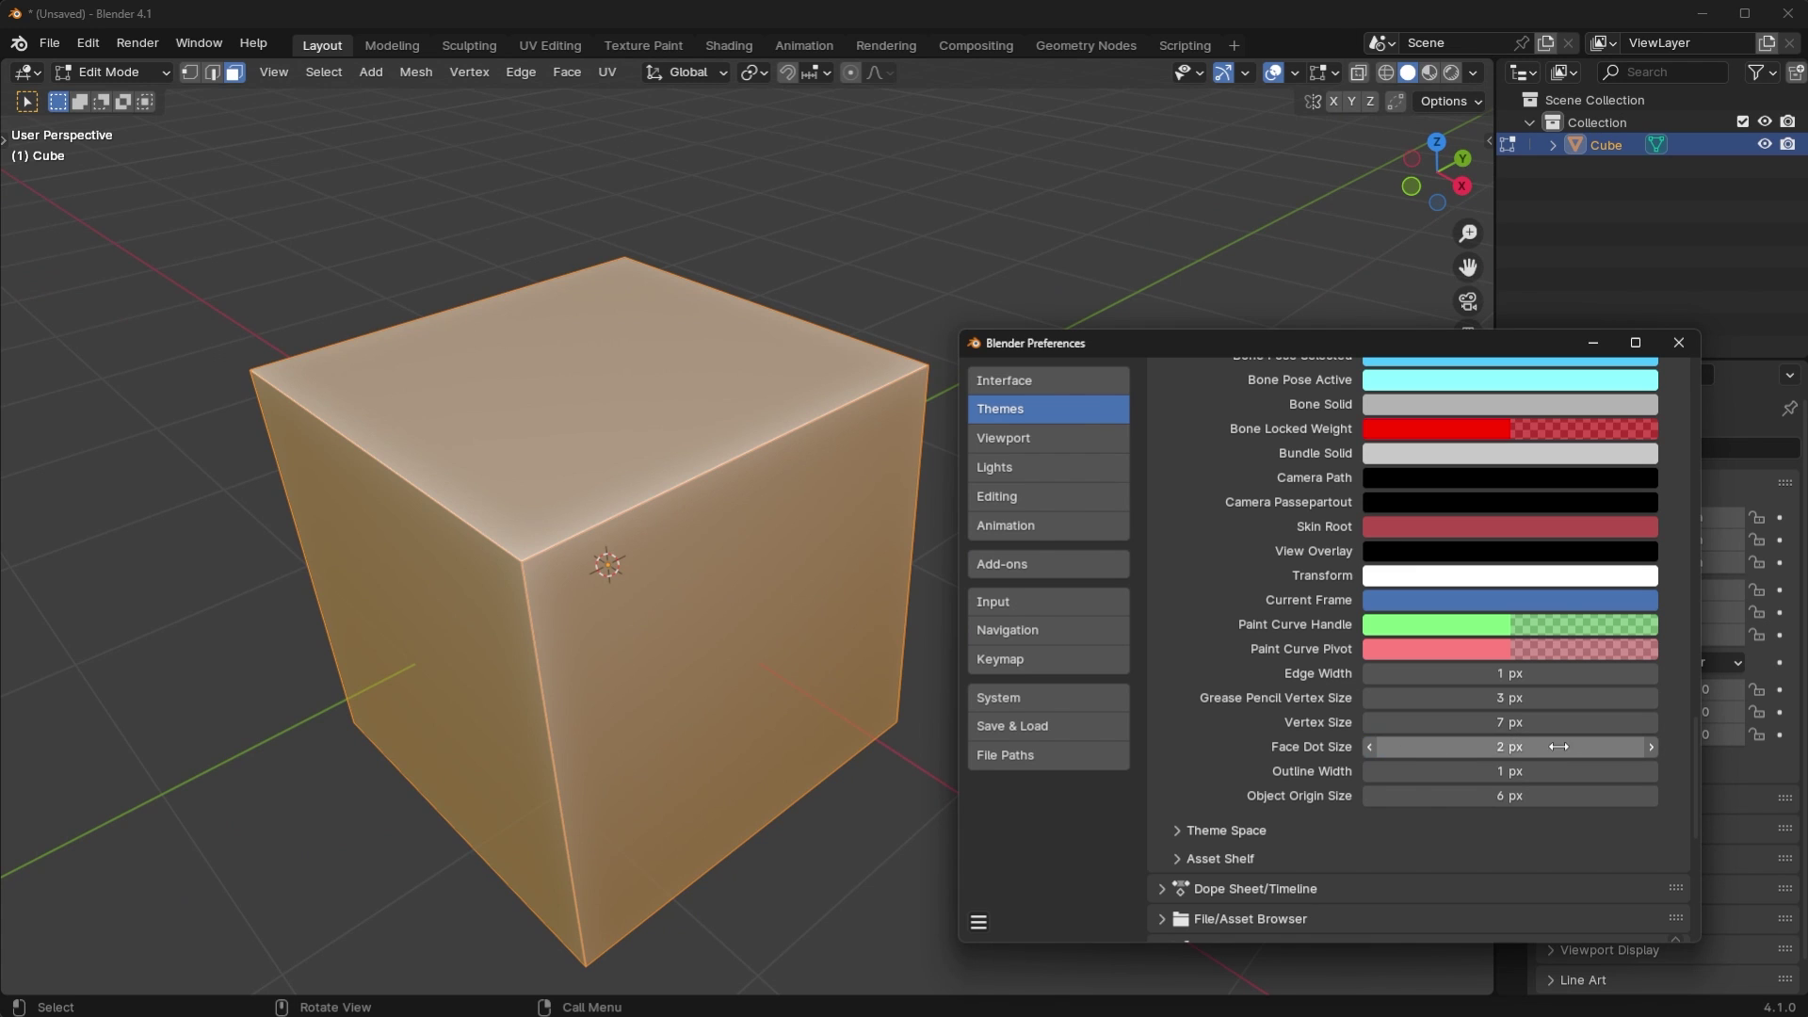
scroll(1495, 770, "down", 2)
scroll(1494, 770, "up", 2)
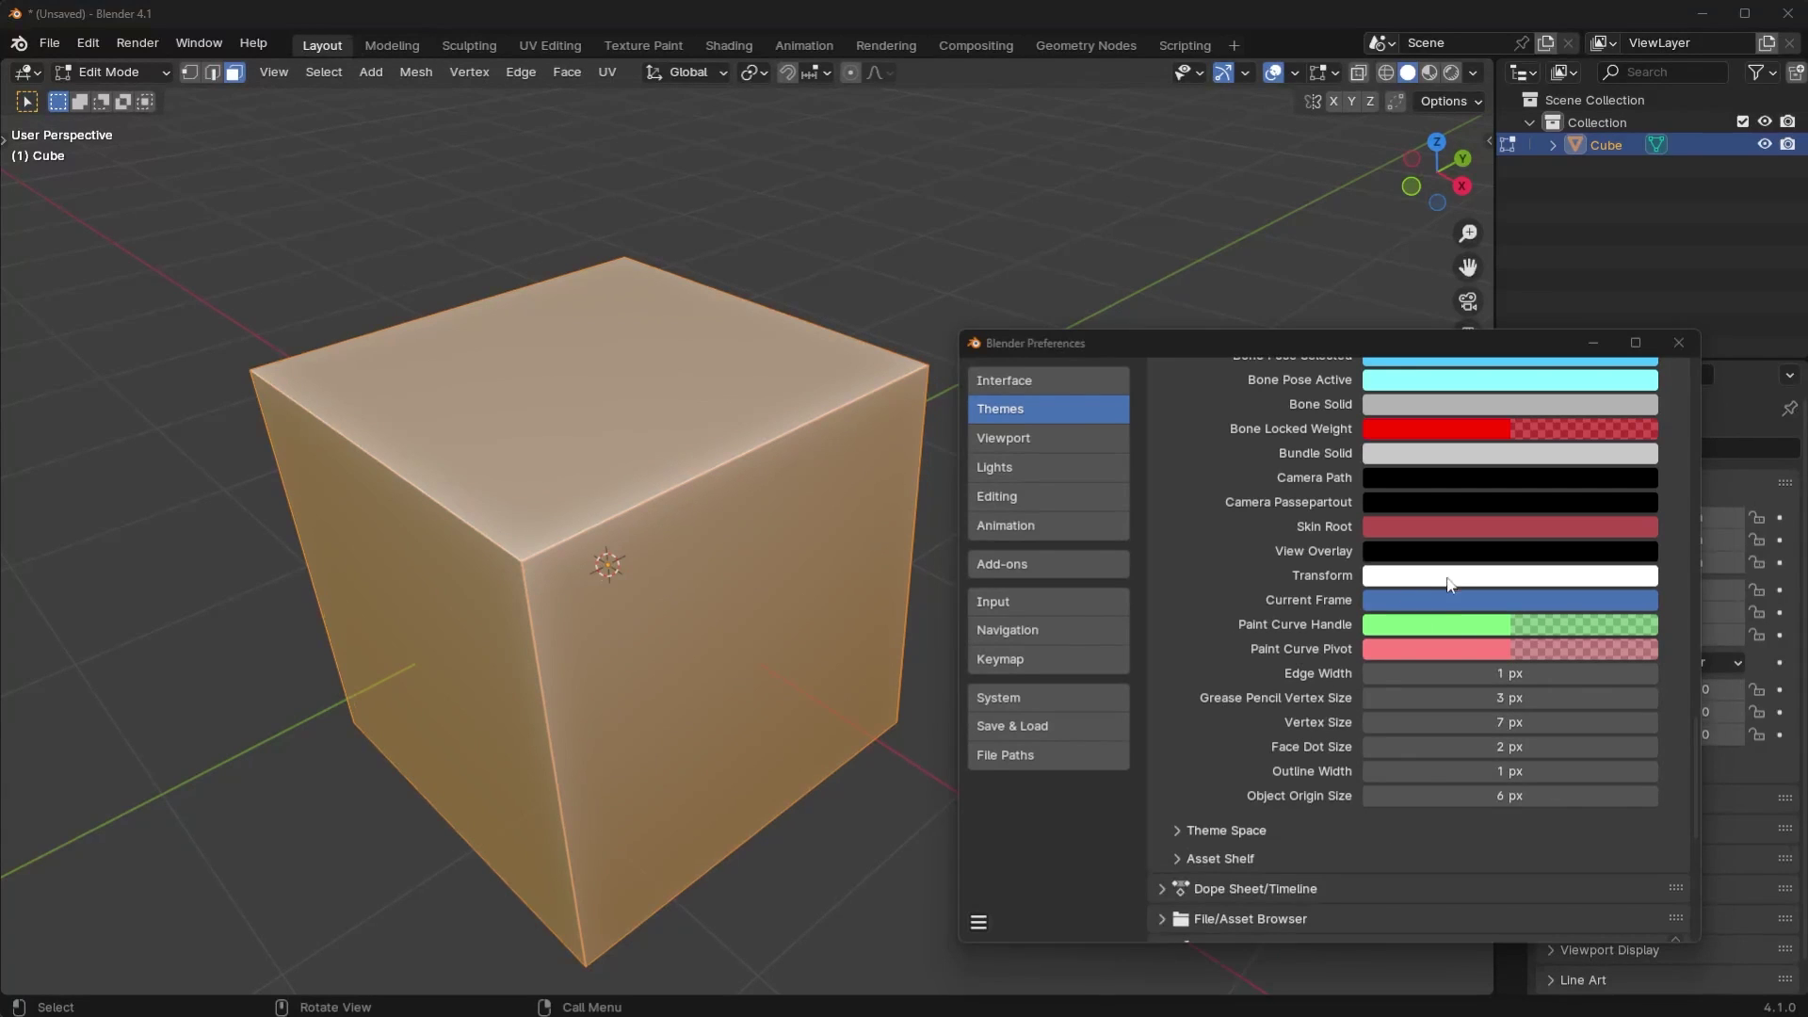
- Set Object Origin Size to 10 px and orbit around the cube
left_click_drag(1492, 797, 1511, 797)
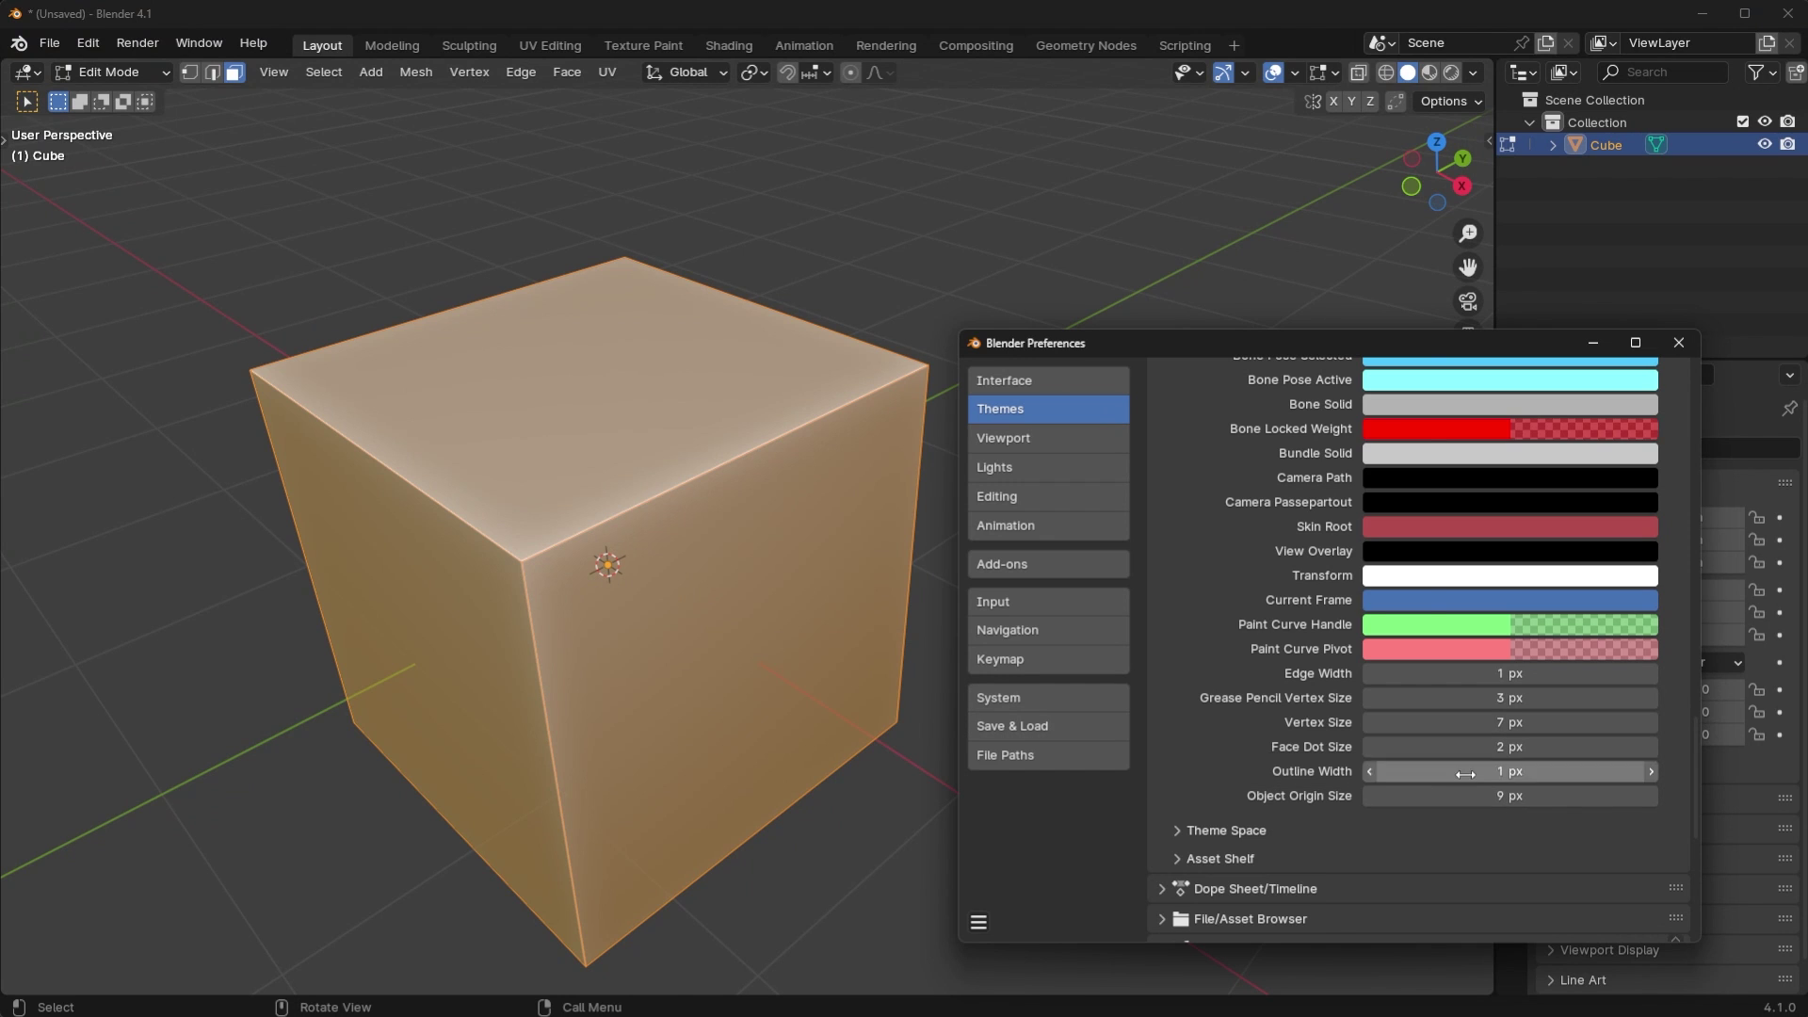
left_click_drag(1507, 796, 1469, 796)
middle_click_drag(754, 724, 378, 605)
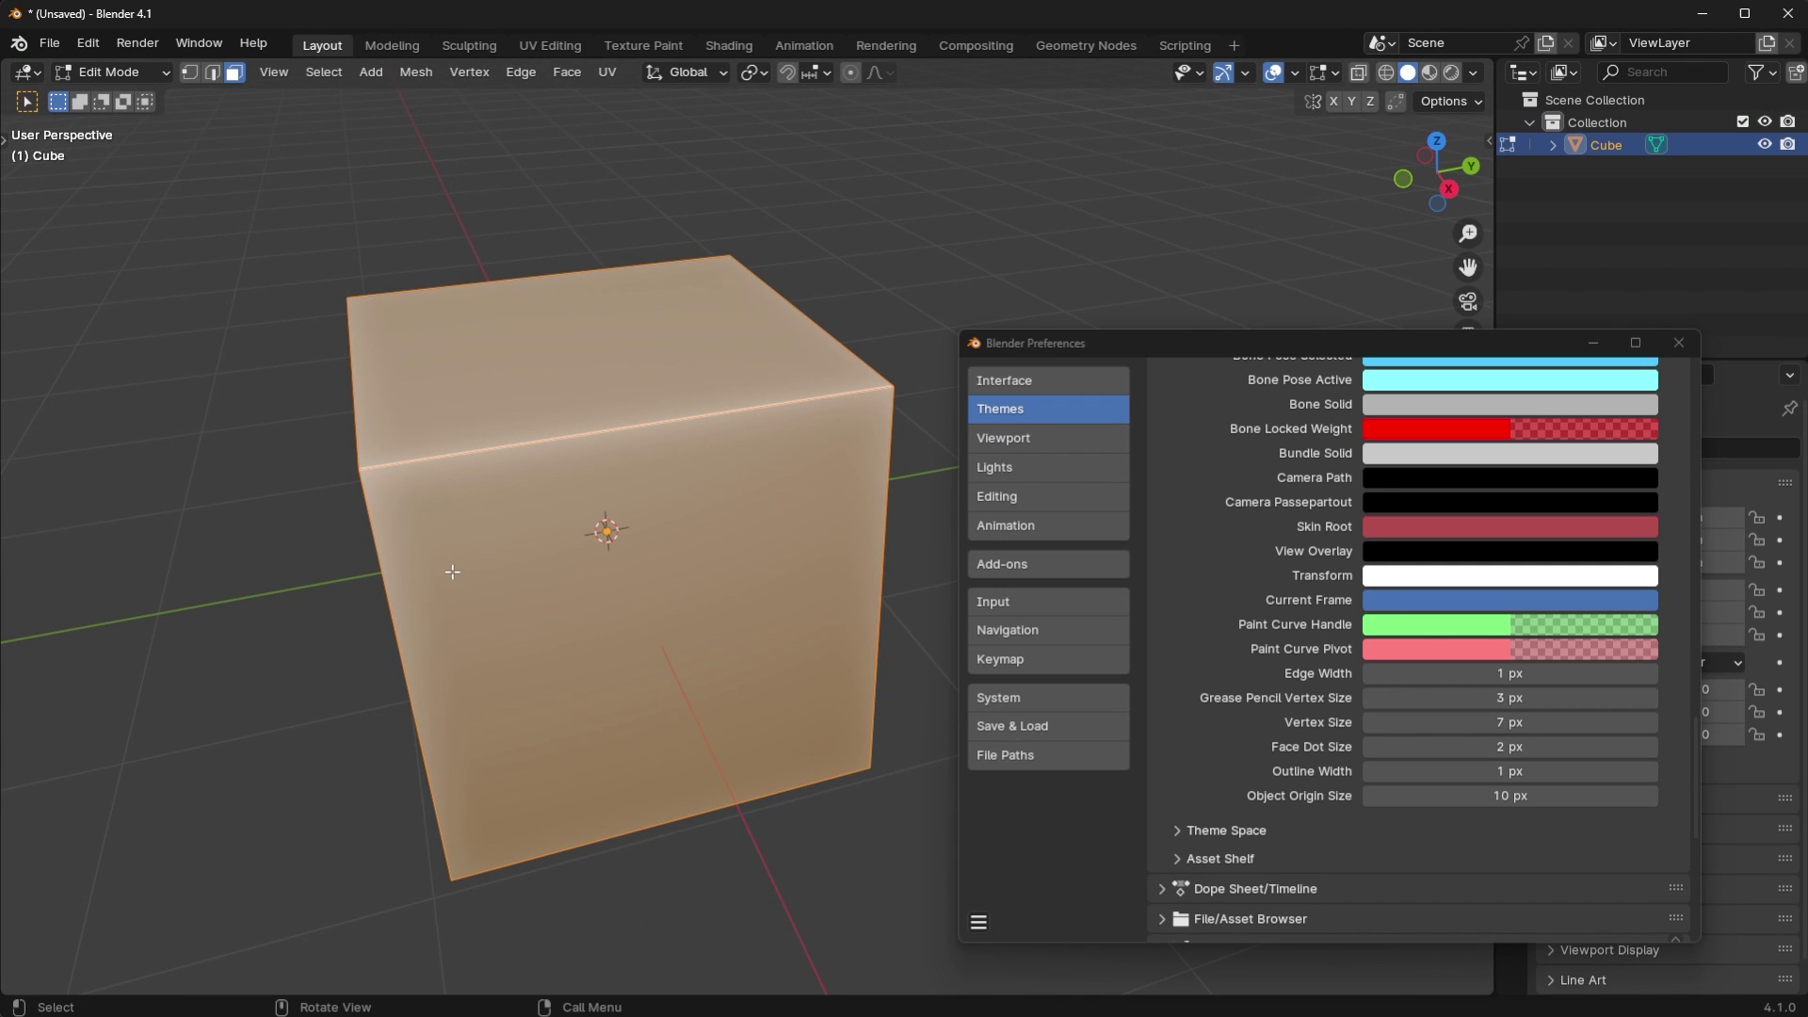
- Set viewport Anti-Aliasing to 16 Samples and Anisotropic Filtering to 4×
left_click(1061, 439)
middle_click_drag(932, 527, 828, 504)
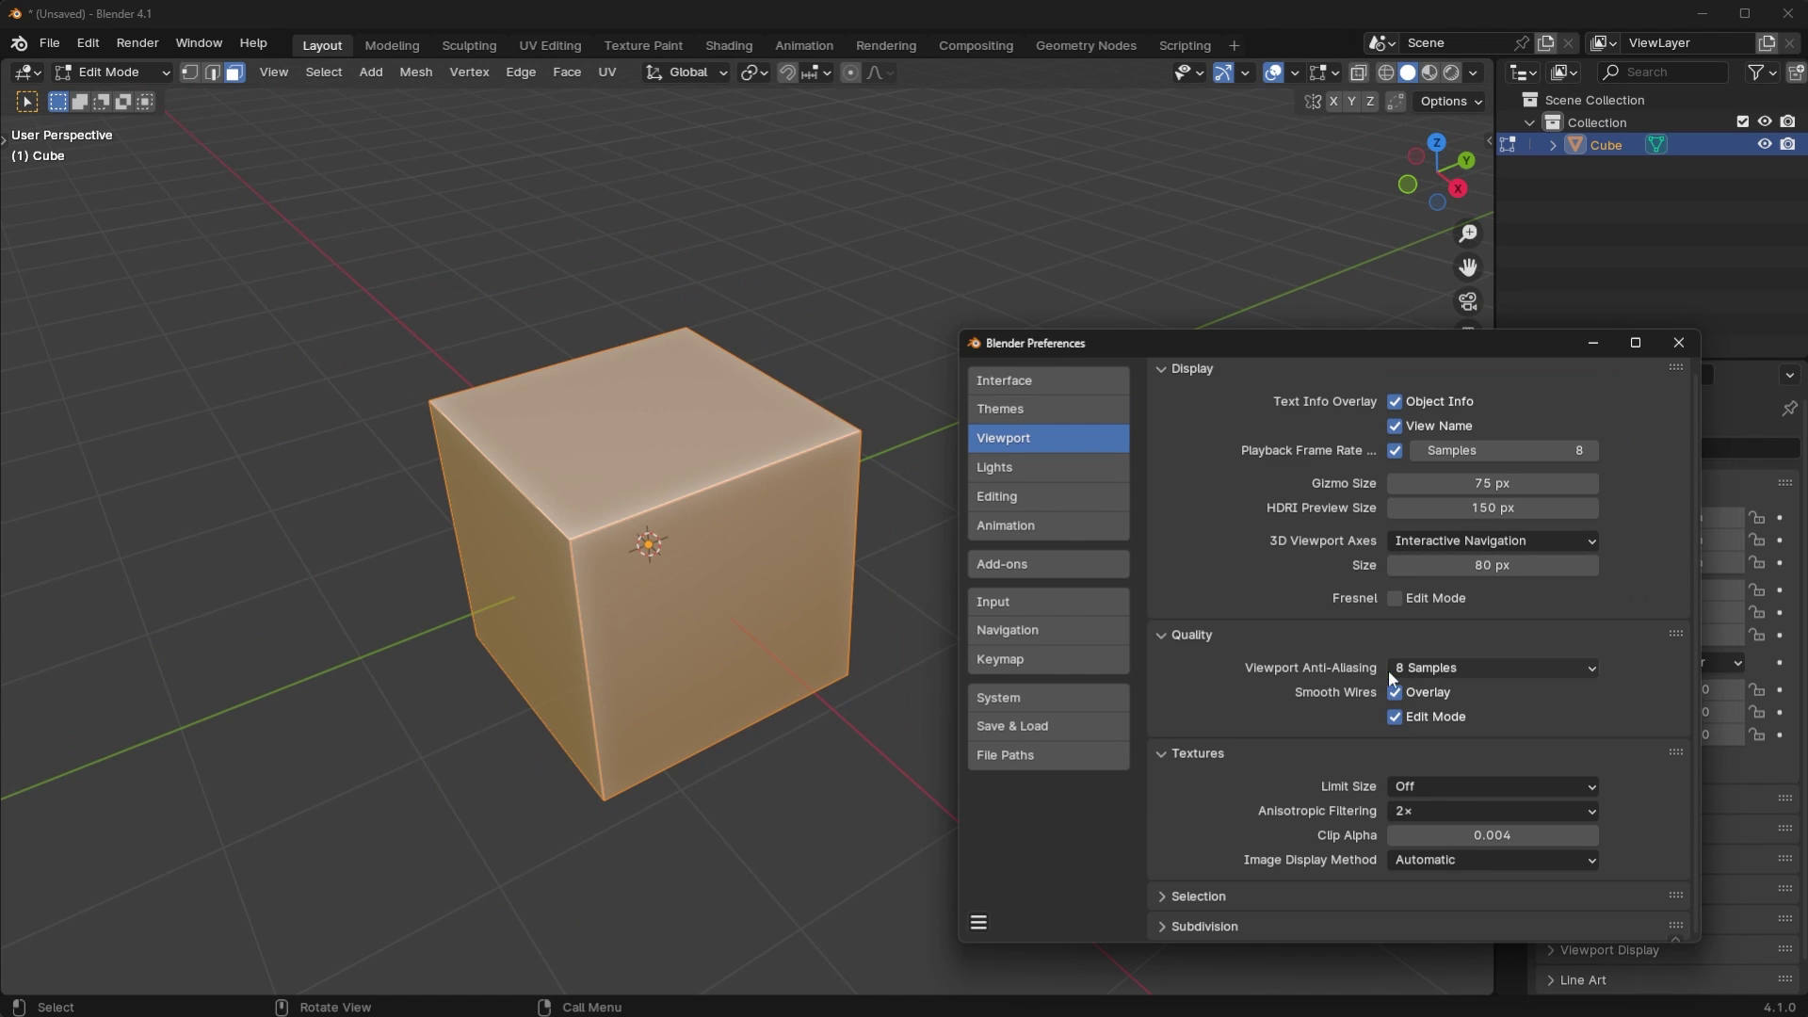
left_click(1443, 667)
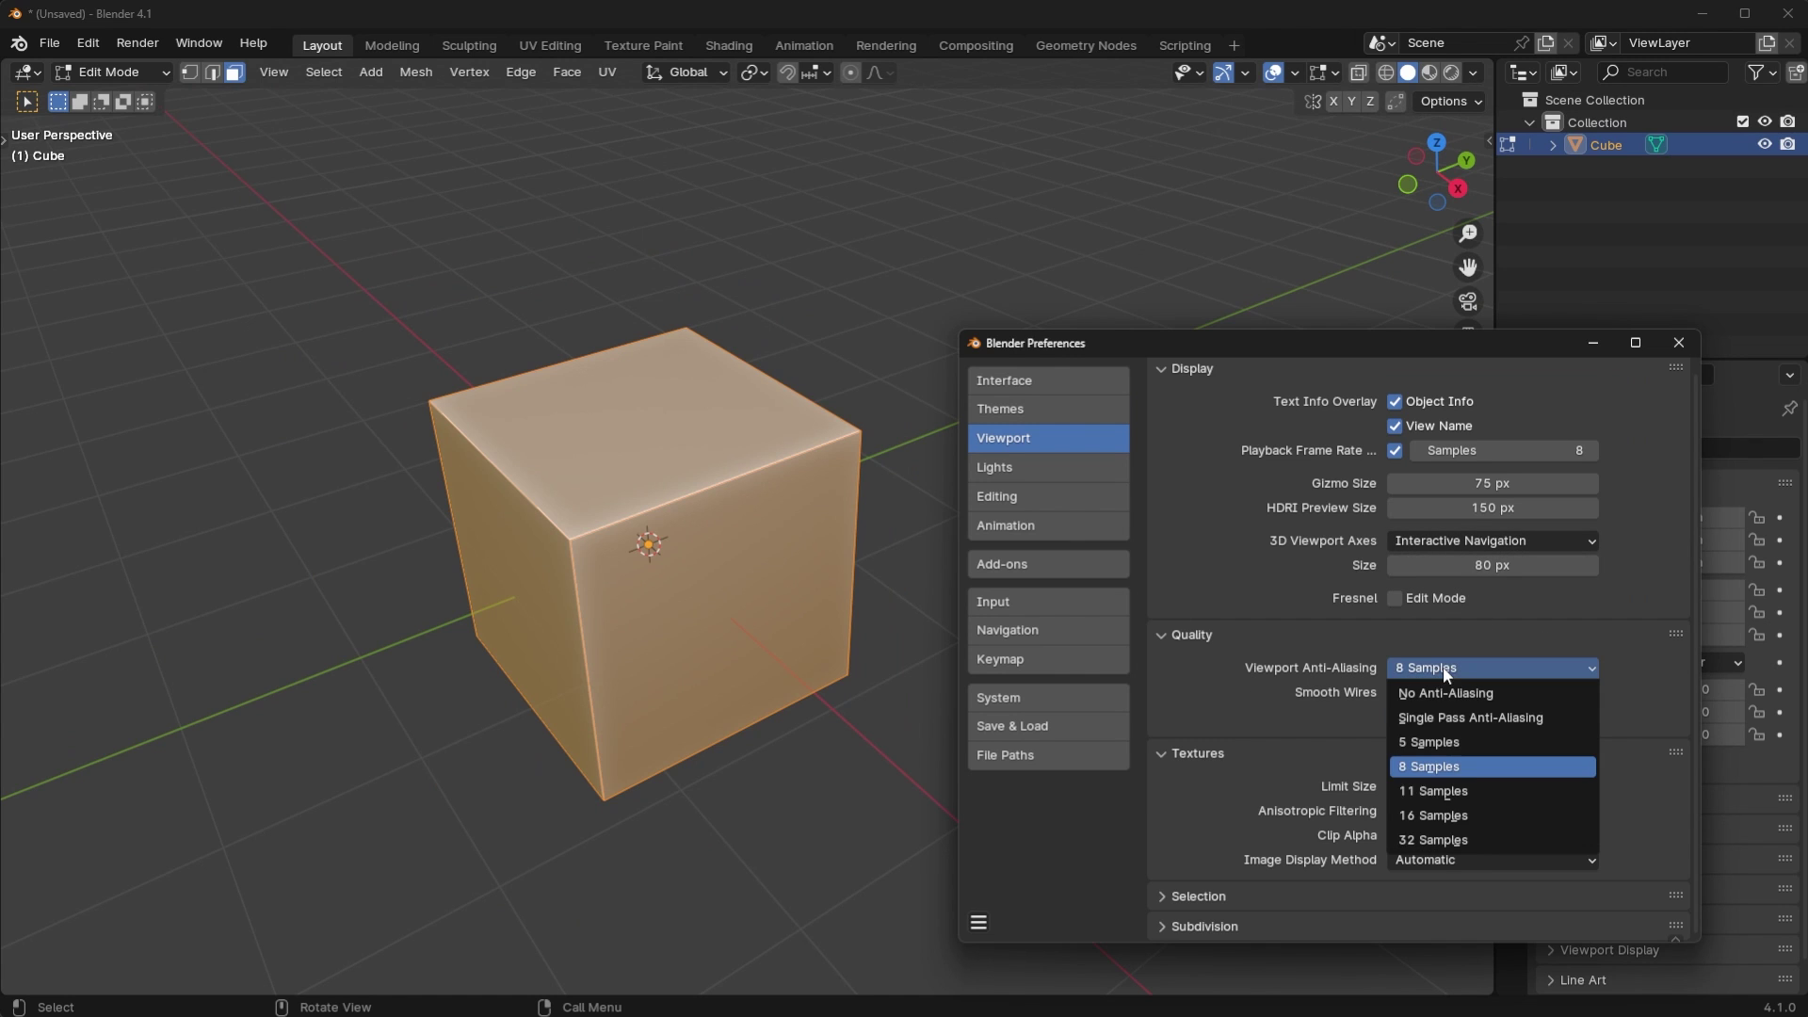
left_click(1450, 815)
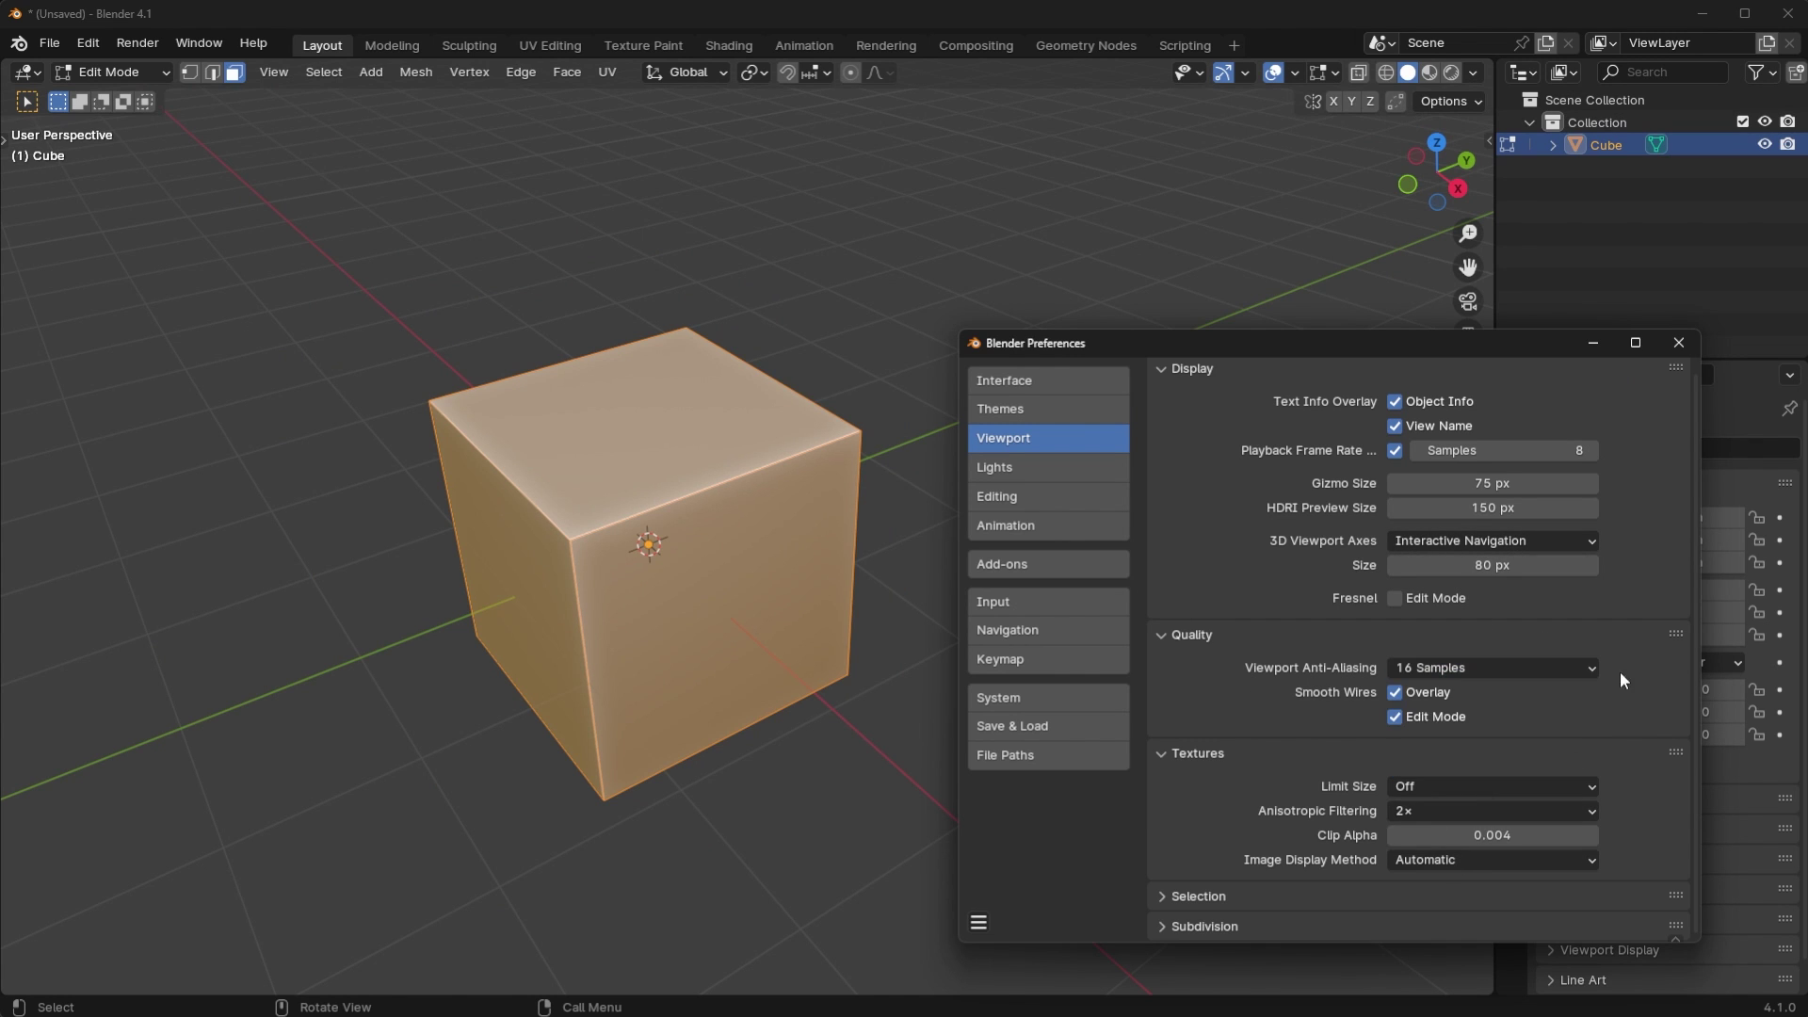
left_click(1420, 808)
left_click(1412, 734)
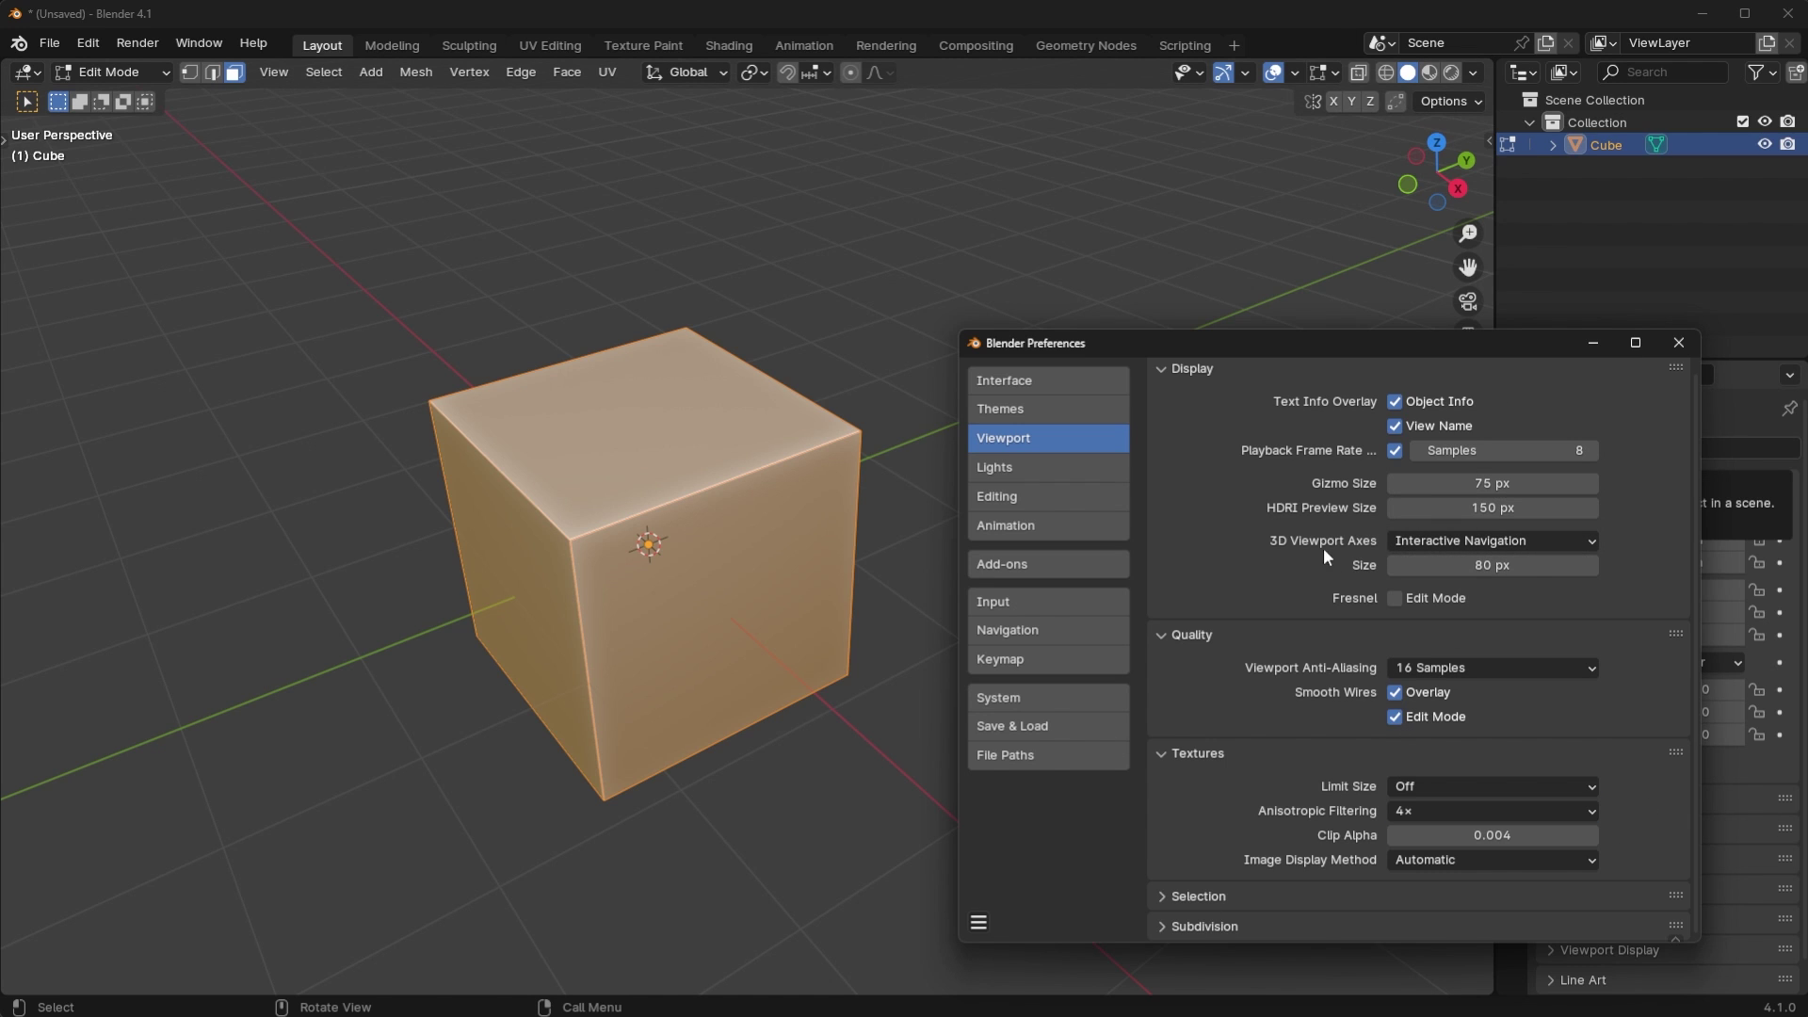
left_click_drag(1410, 345, 826, 304)
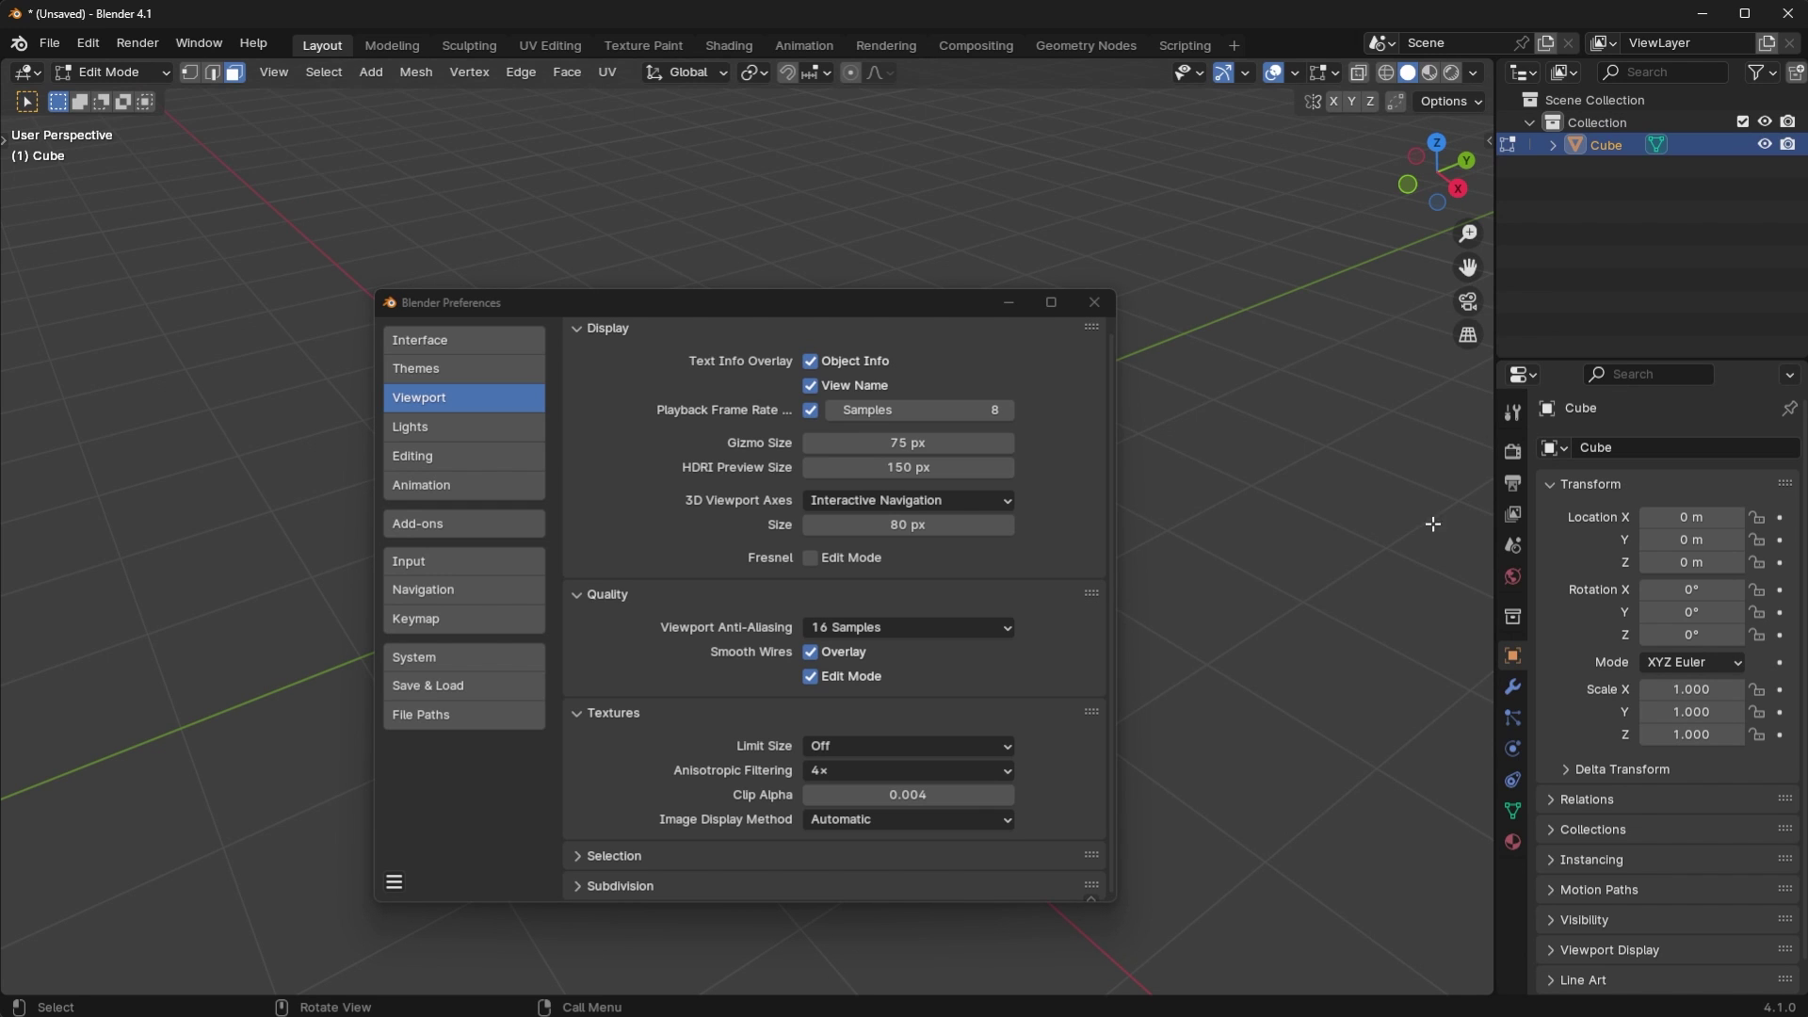
- Set 3D Viewport Axes to Simple Axes, briefly trying Off first
left_click(879, 501)
left_click(878, 546)
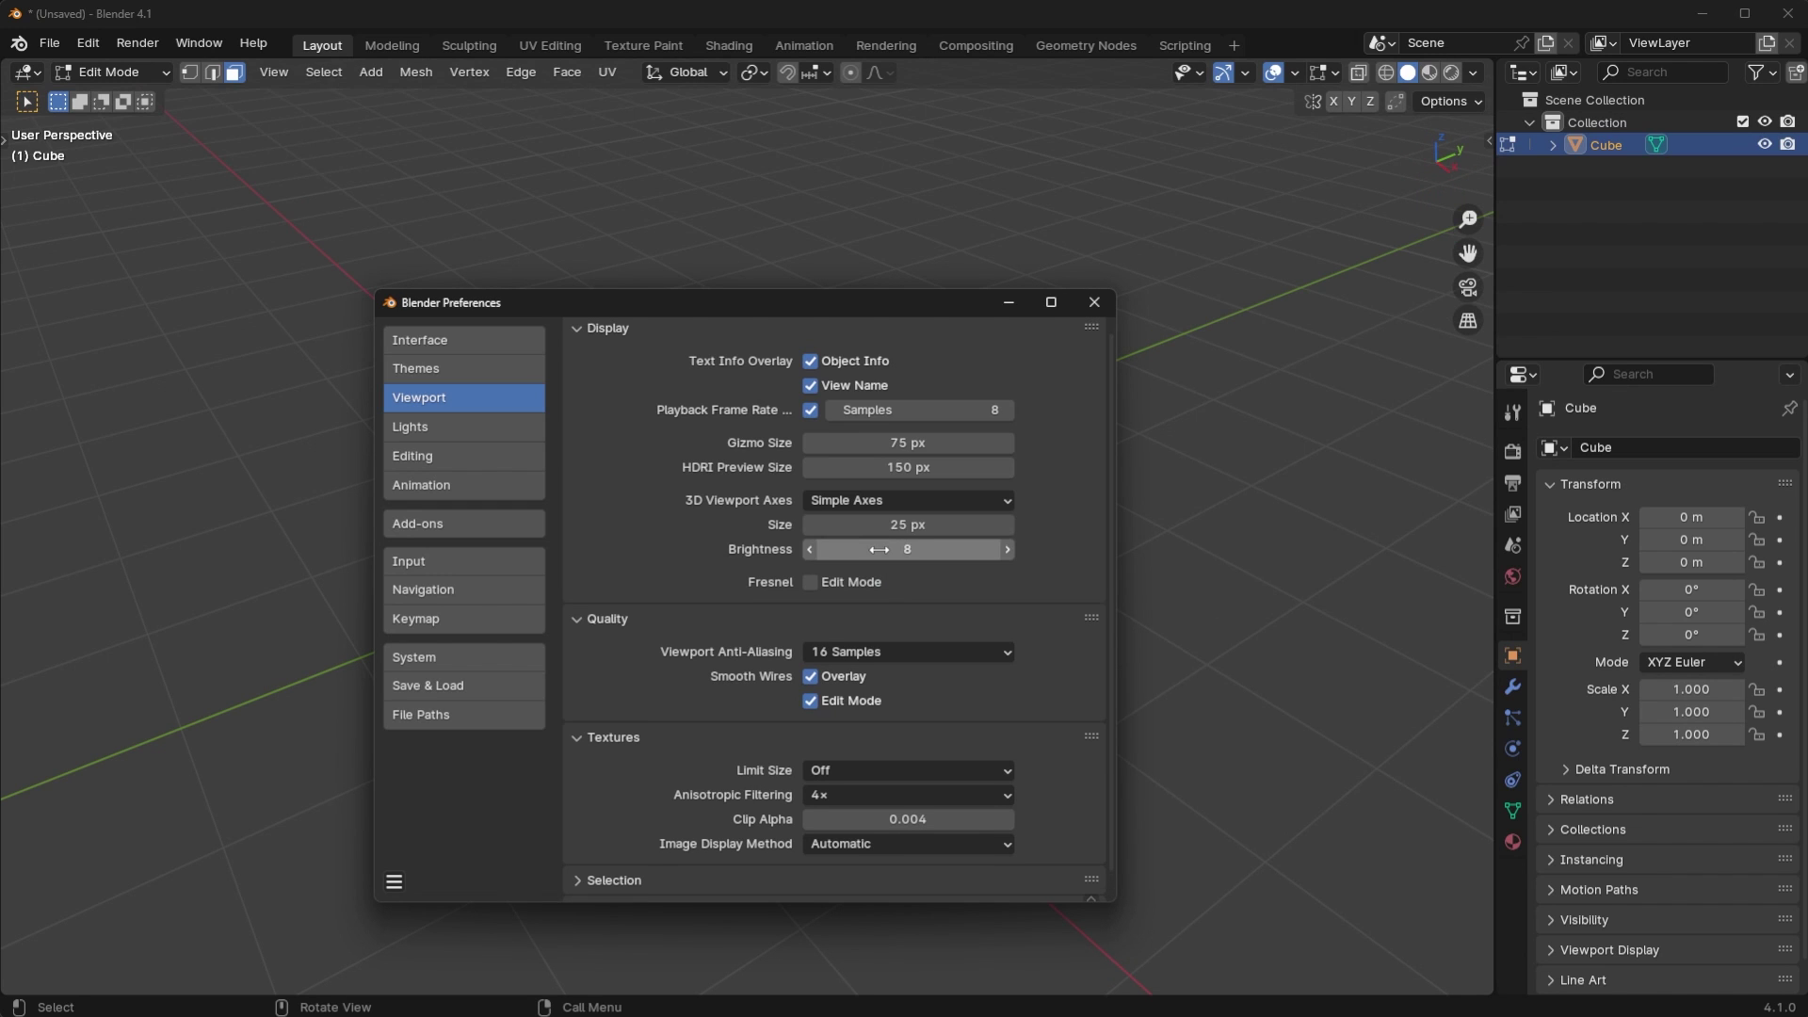
left_click(826, 502)
left_click(844, 520)
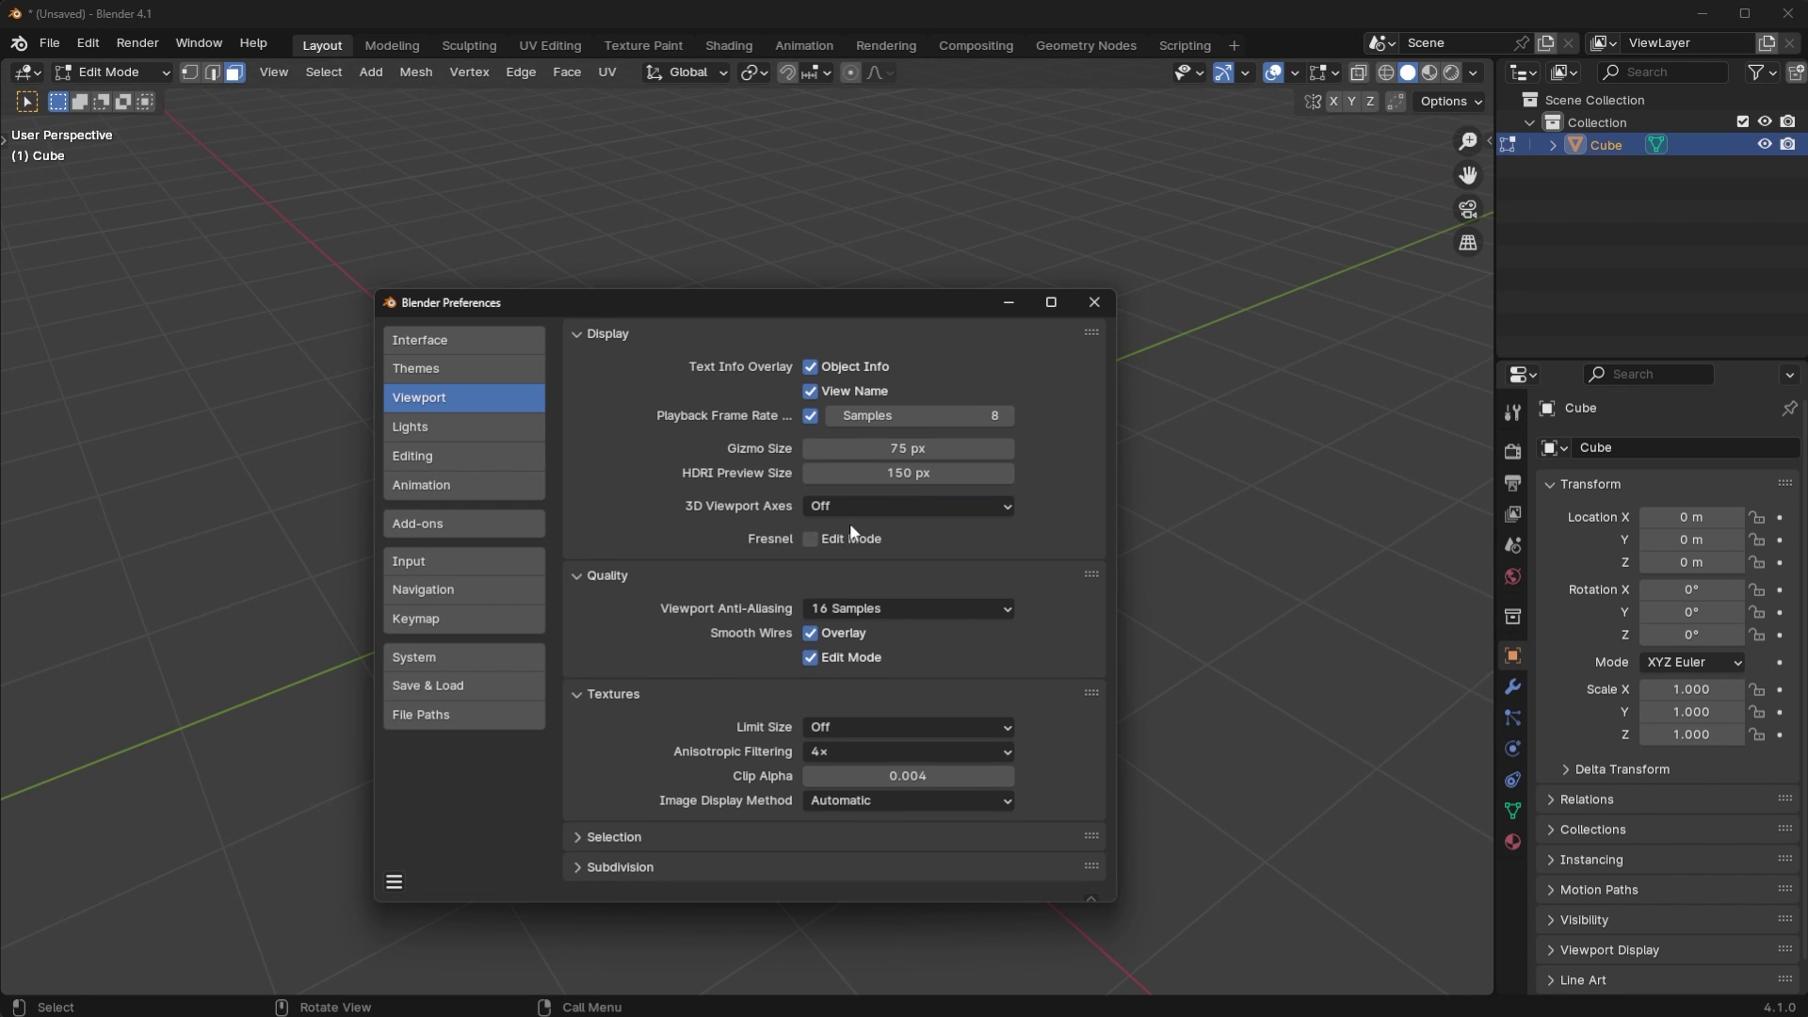
left_click(873, 508)
left_click(870, 553)
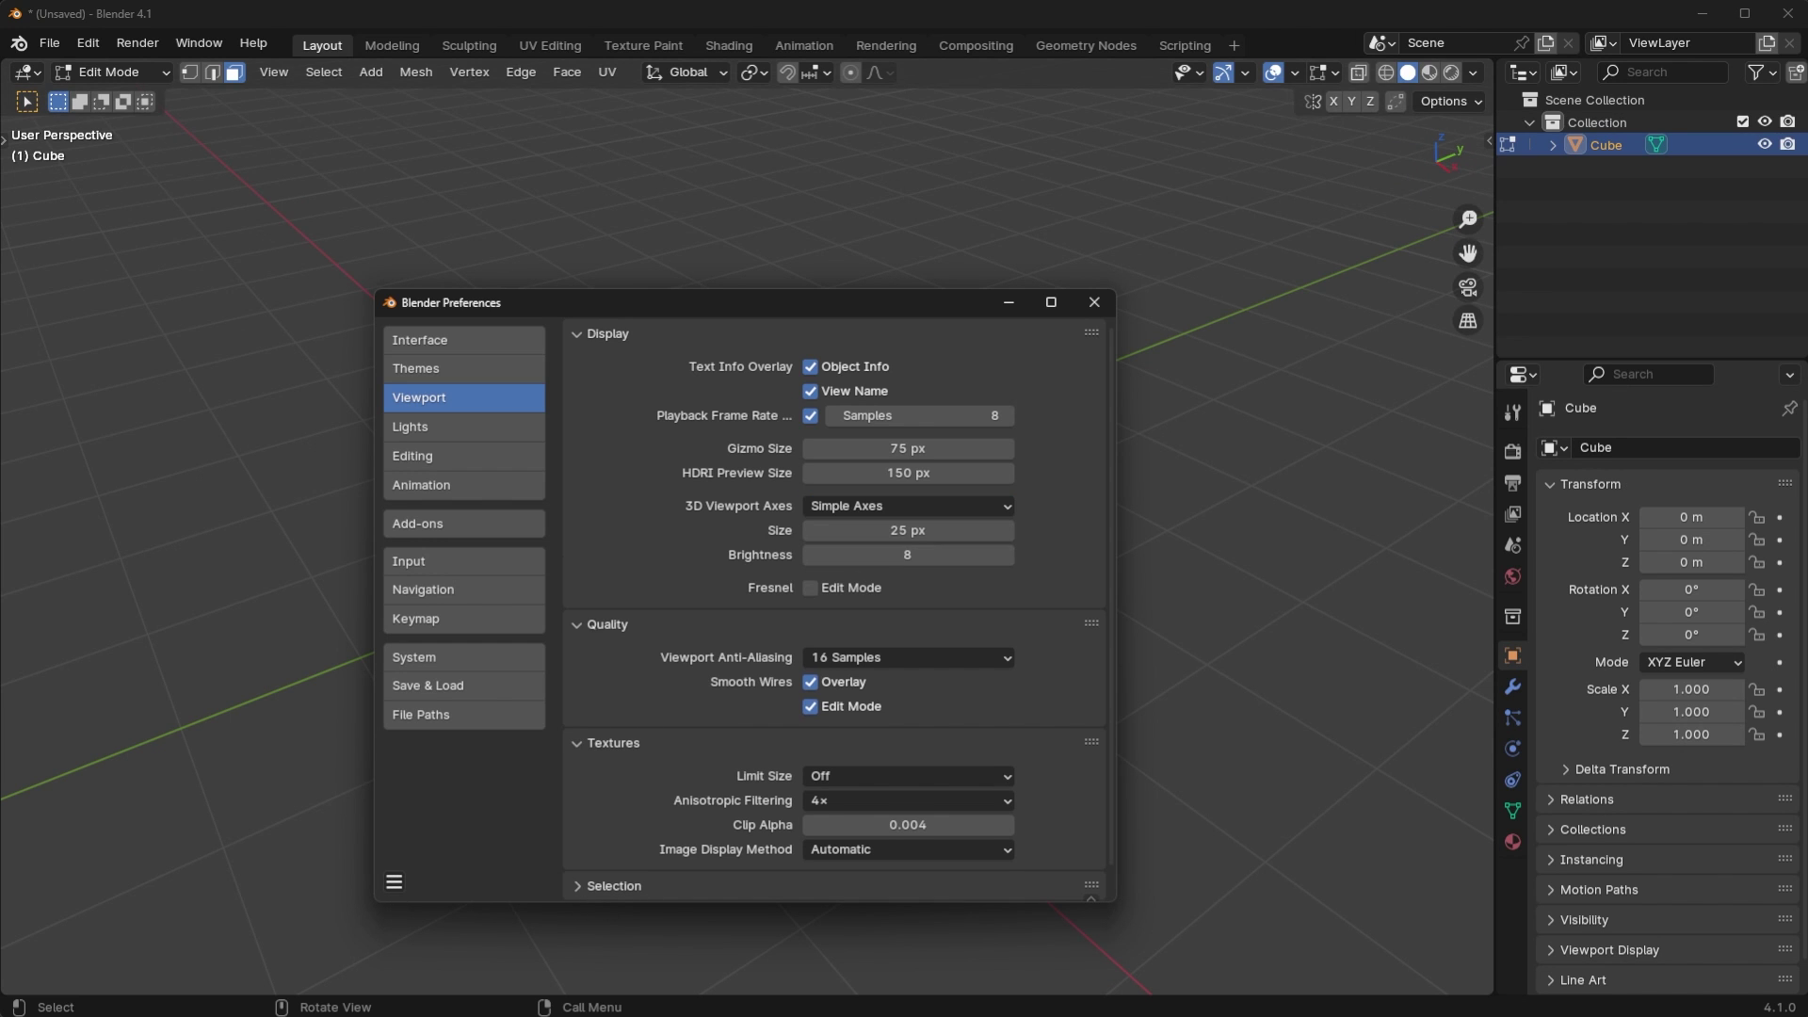
- Turn off Auto-Save Preferences and save the current preferences
left_click(396, 882)
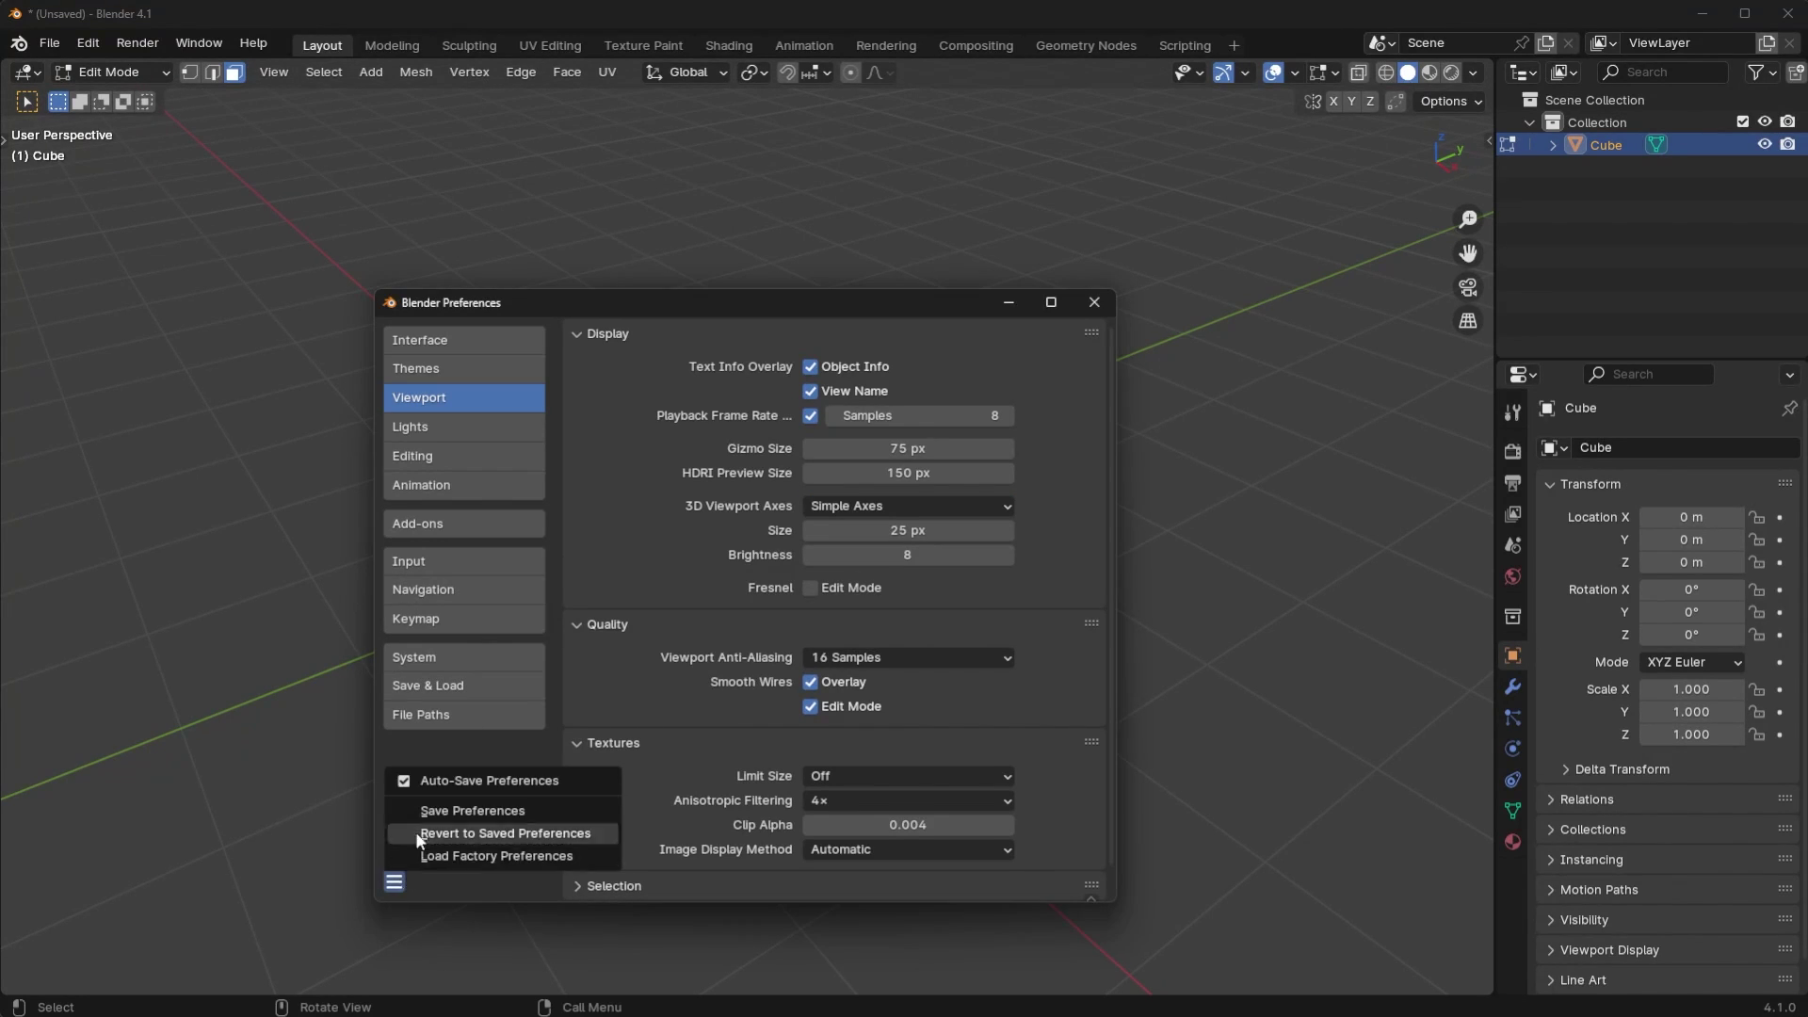
left_click(488, 782)
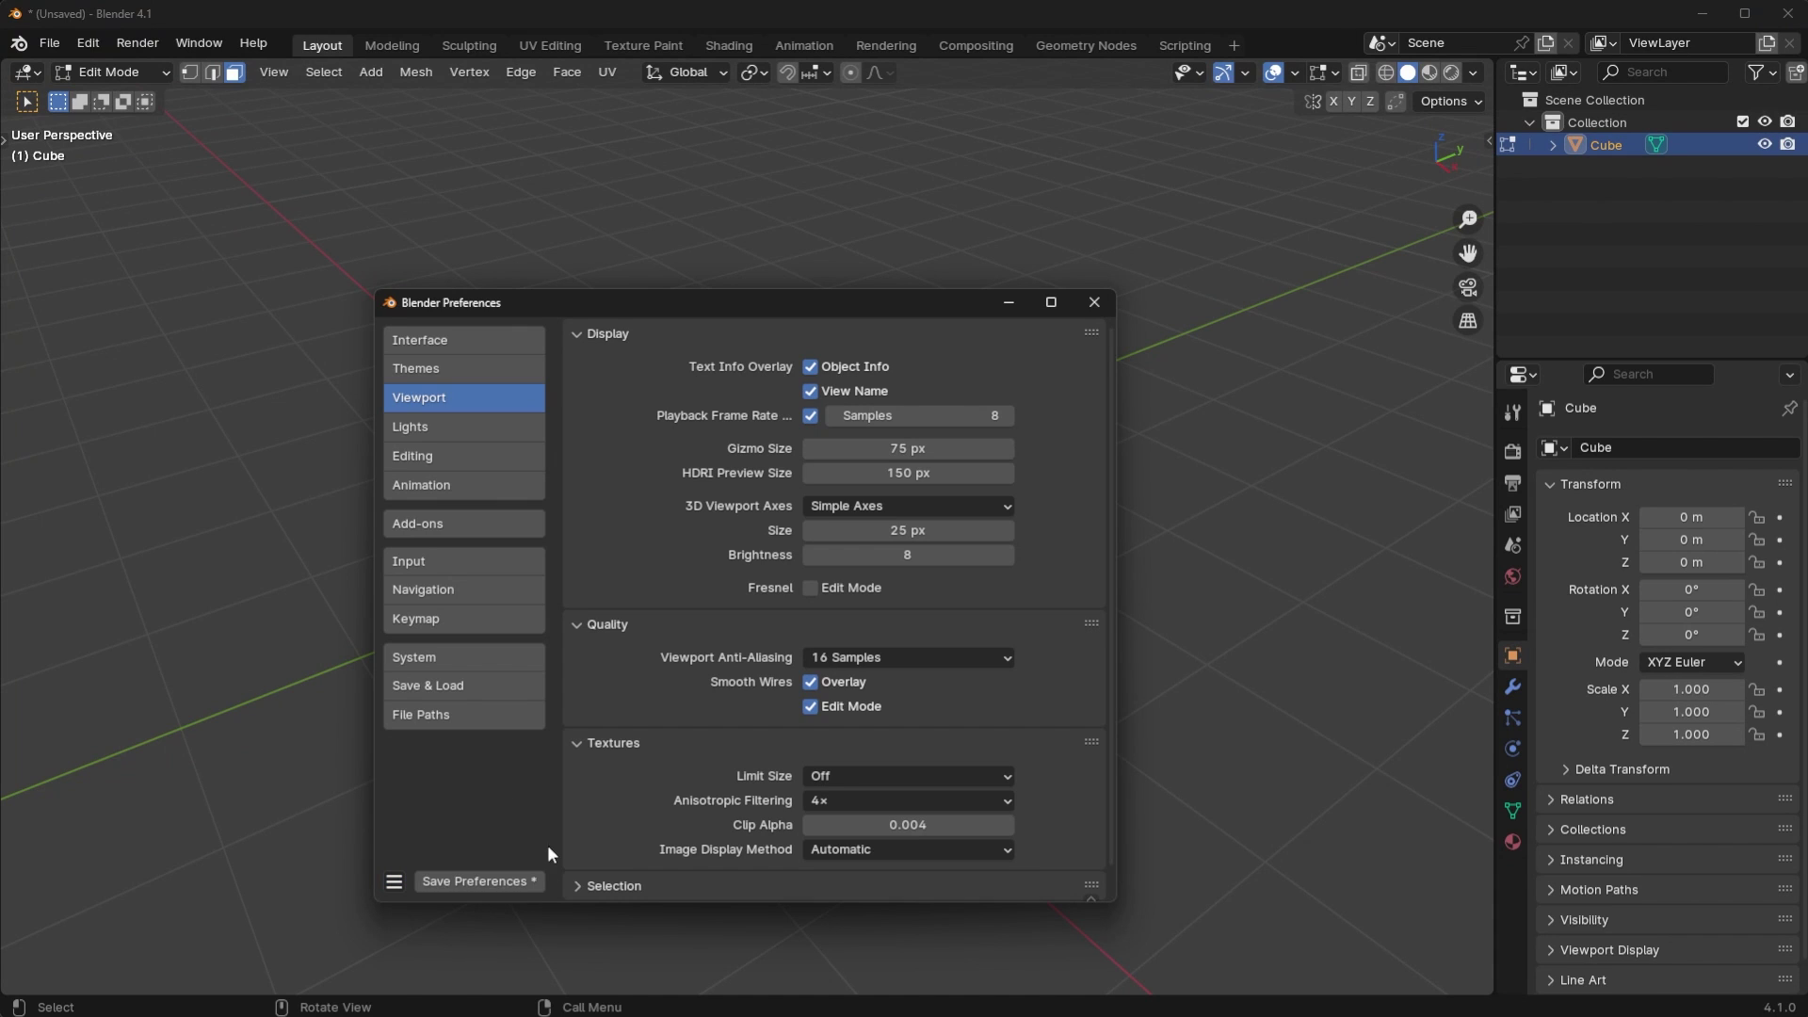
left_click(496, 884)
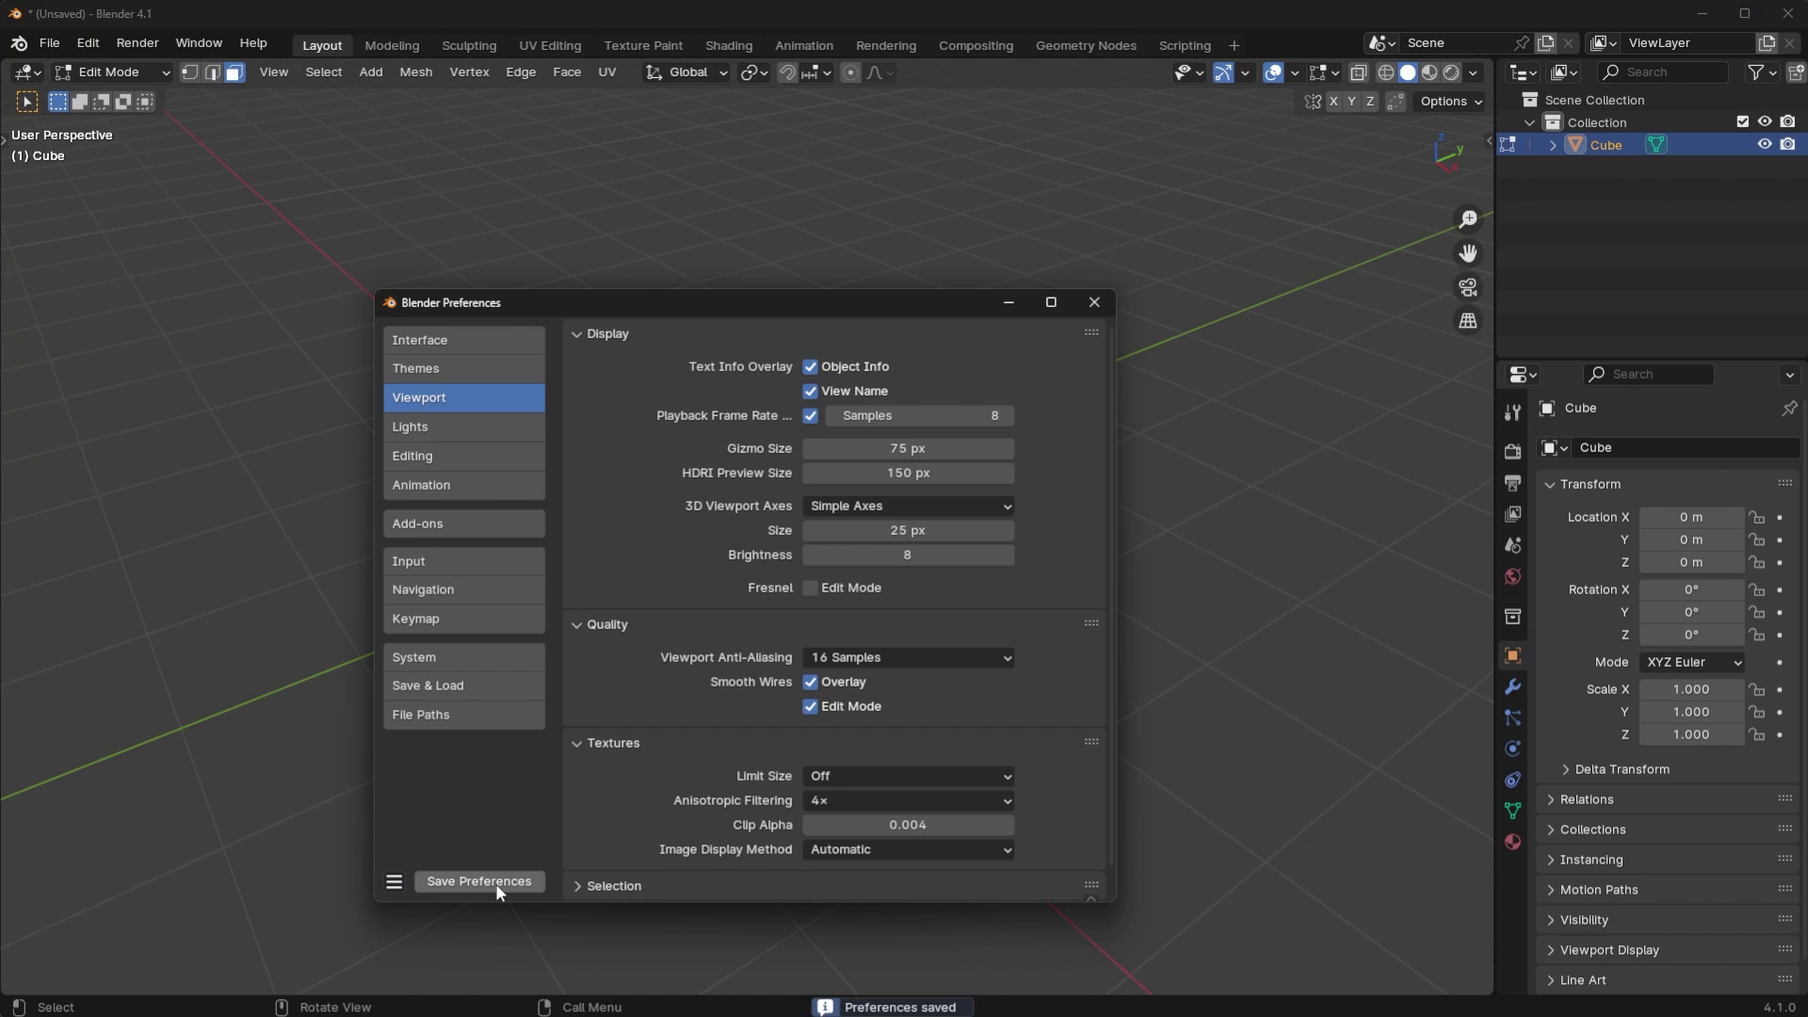
- Browse preference sections, leave Emulate 3 Button Mouse and Emulate Numpad off, then show Navigation
left_click(455, 428)
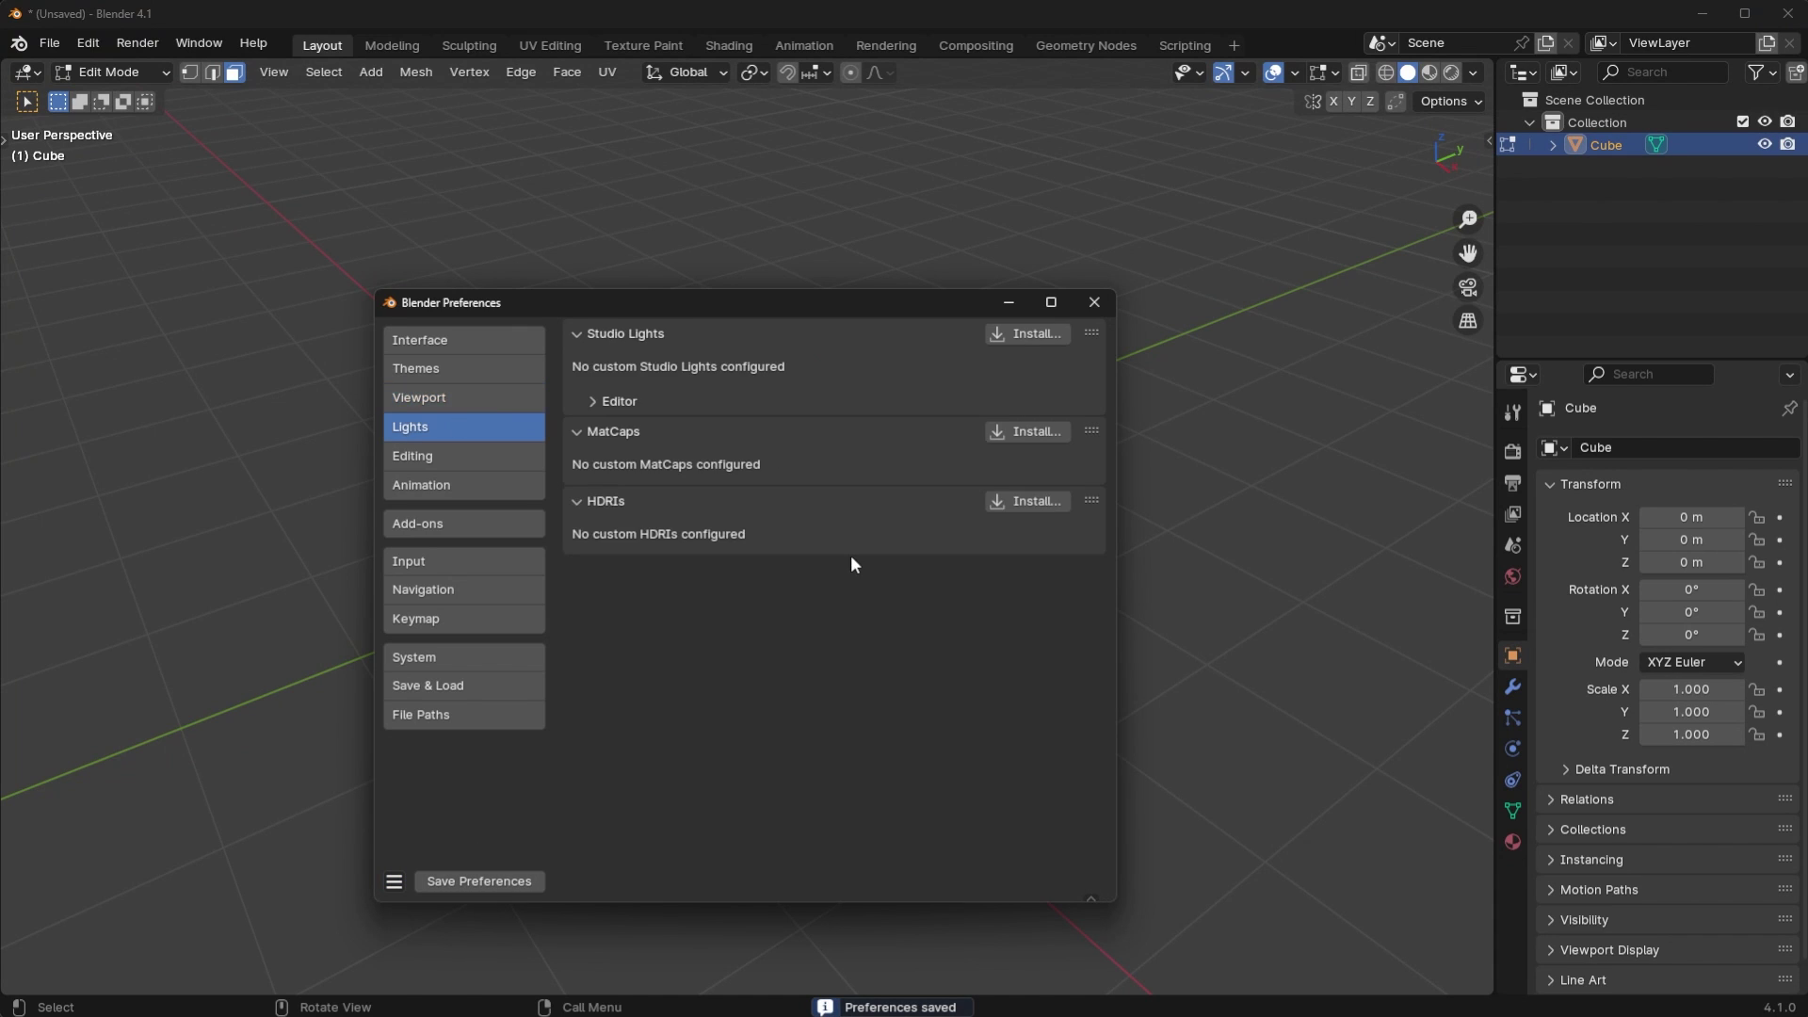
left_click(482, 457)
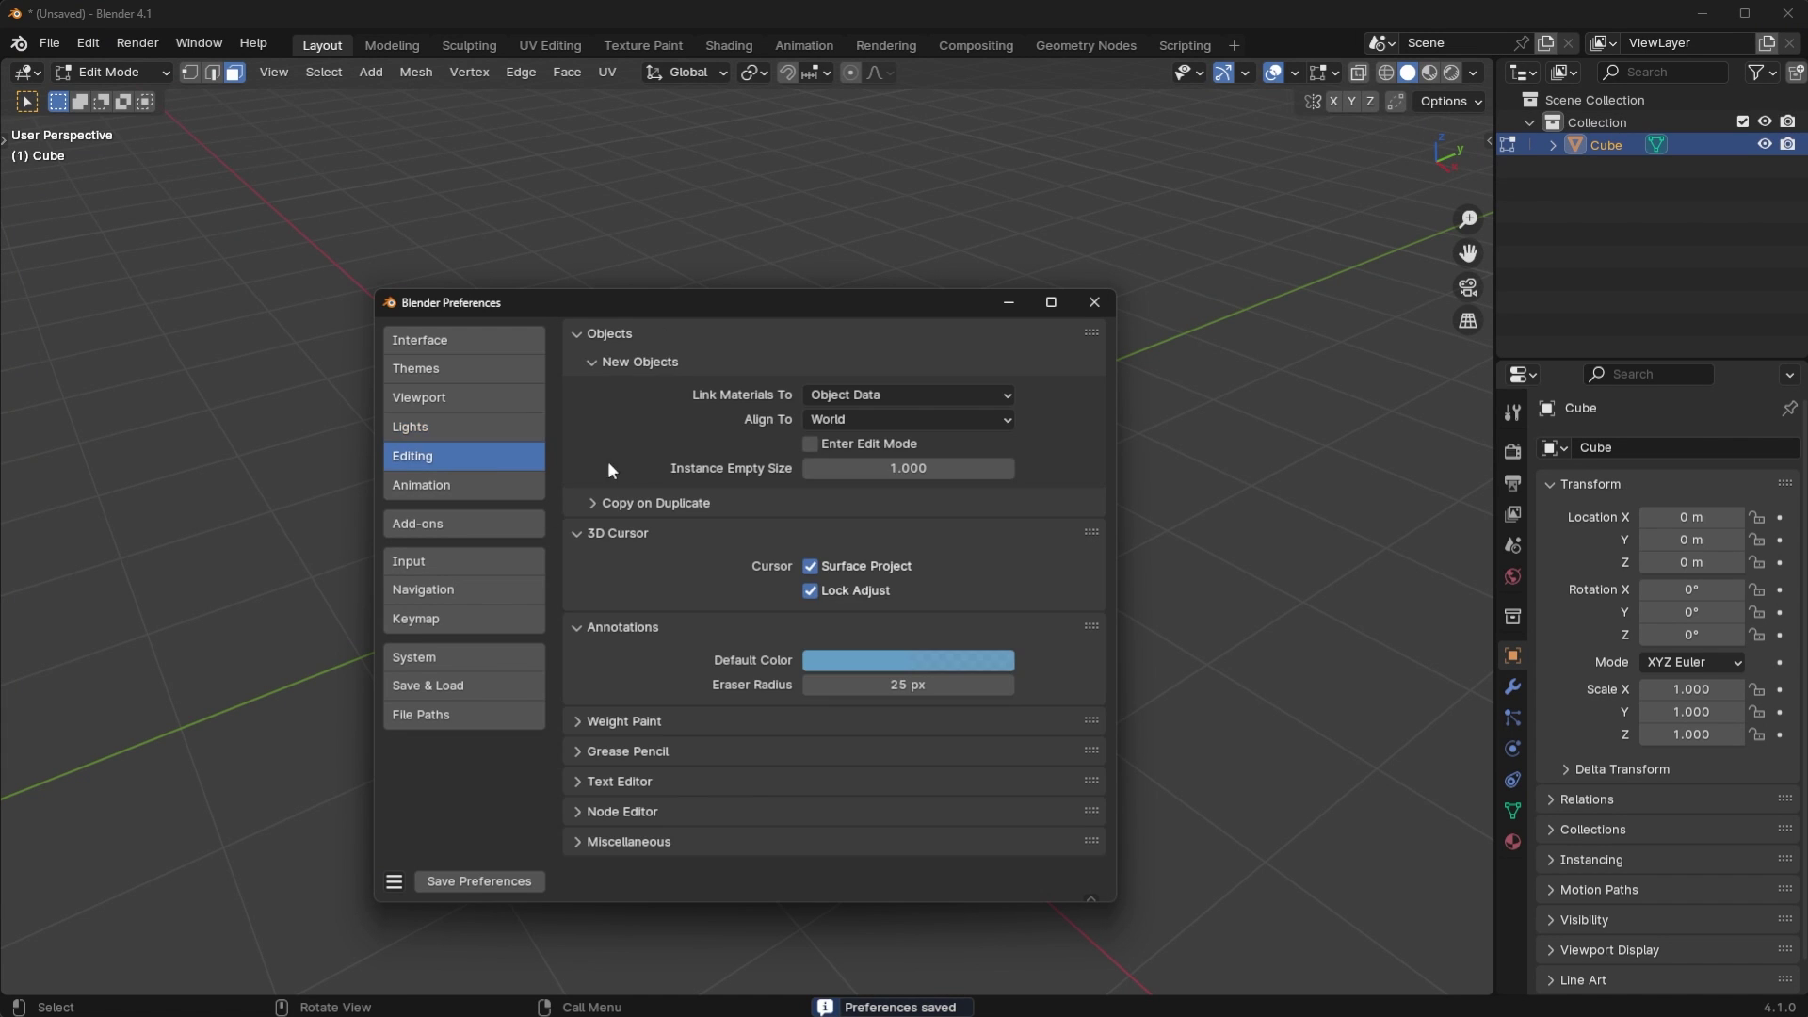
left_click(452, 484)
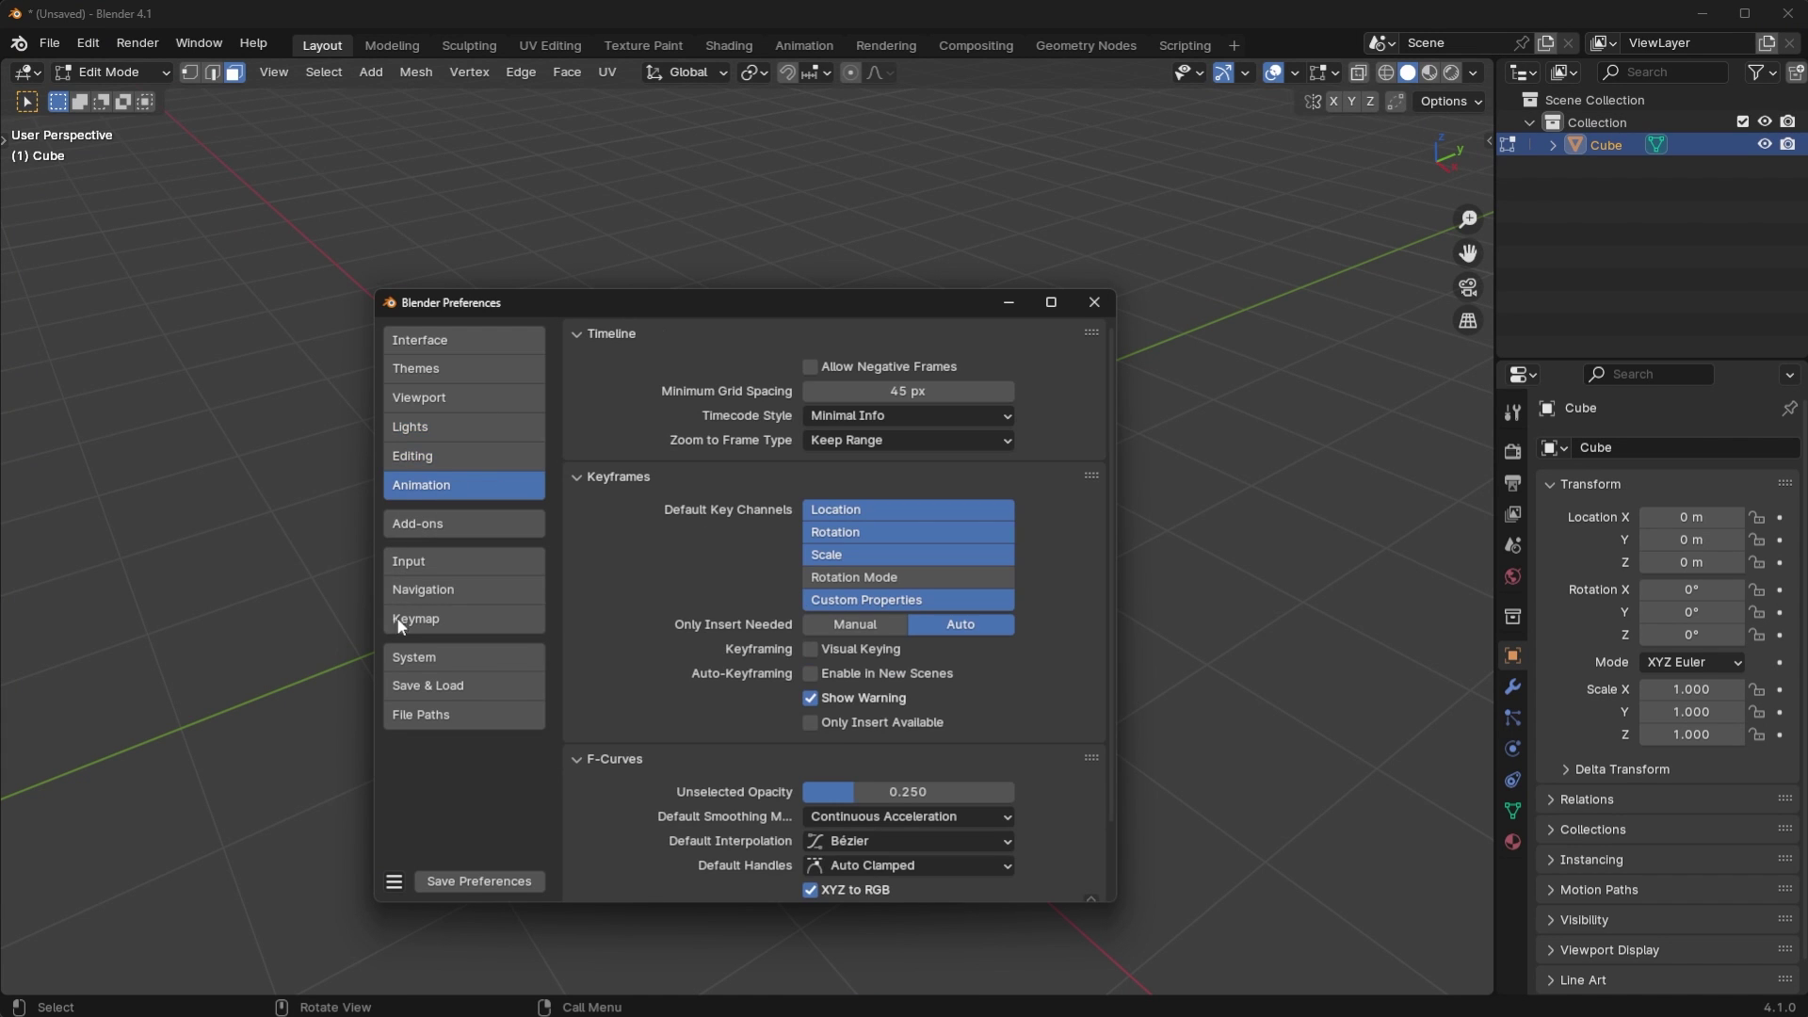
left_click(463, 519)
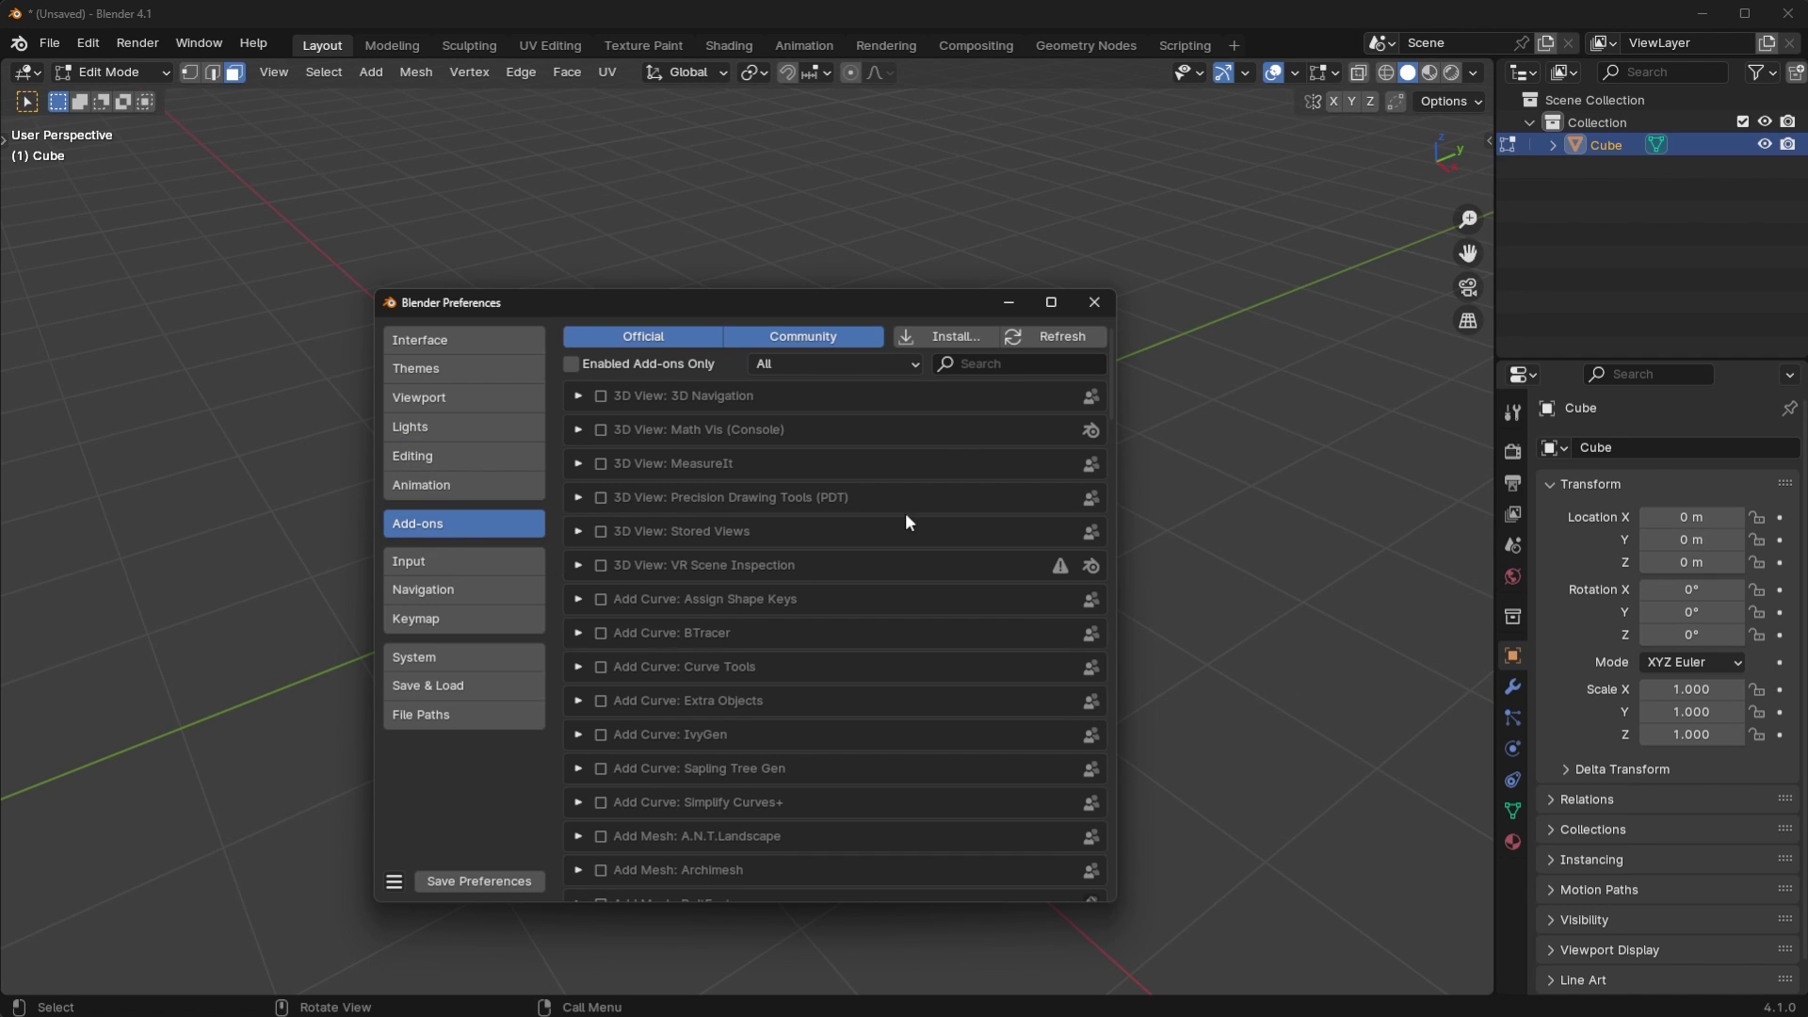
left_click(445, 560)
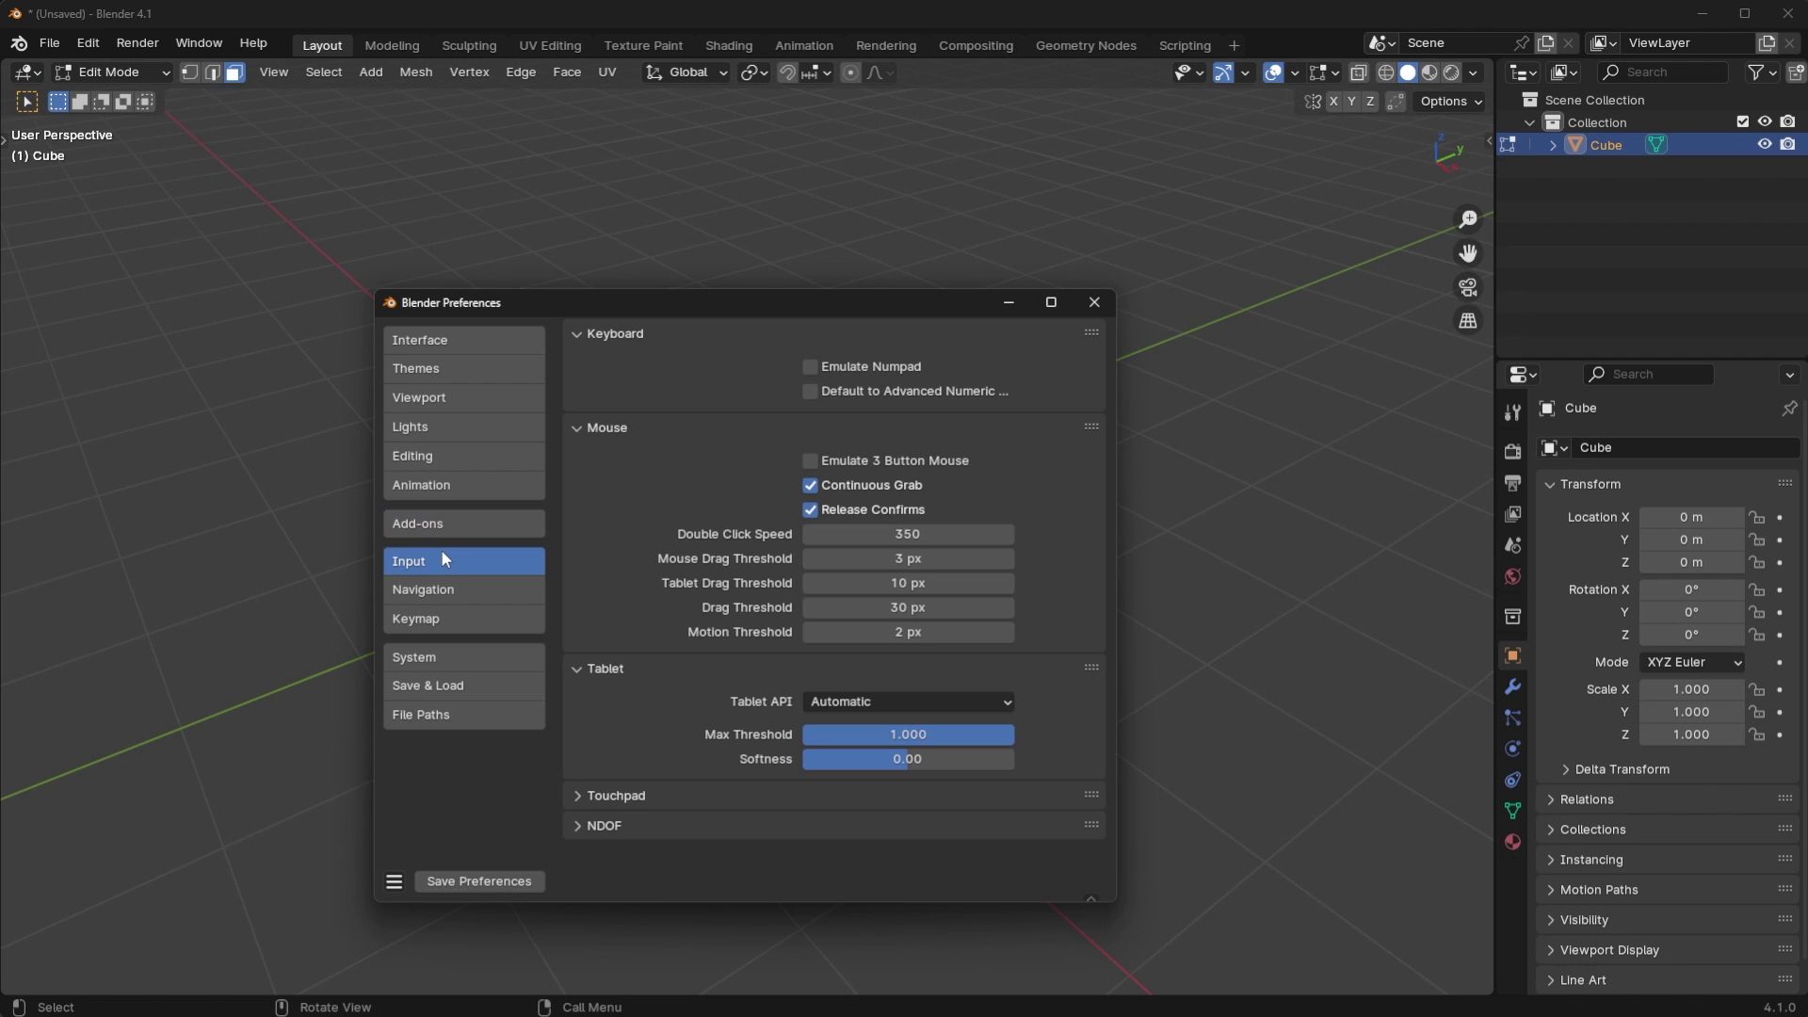
left_click(901, 460)
left_click(868, 366)
left_click(811, 460)
left_click(448, 593)
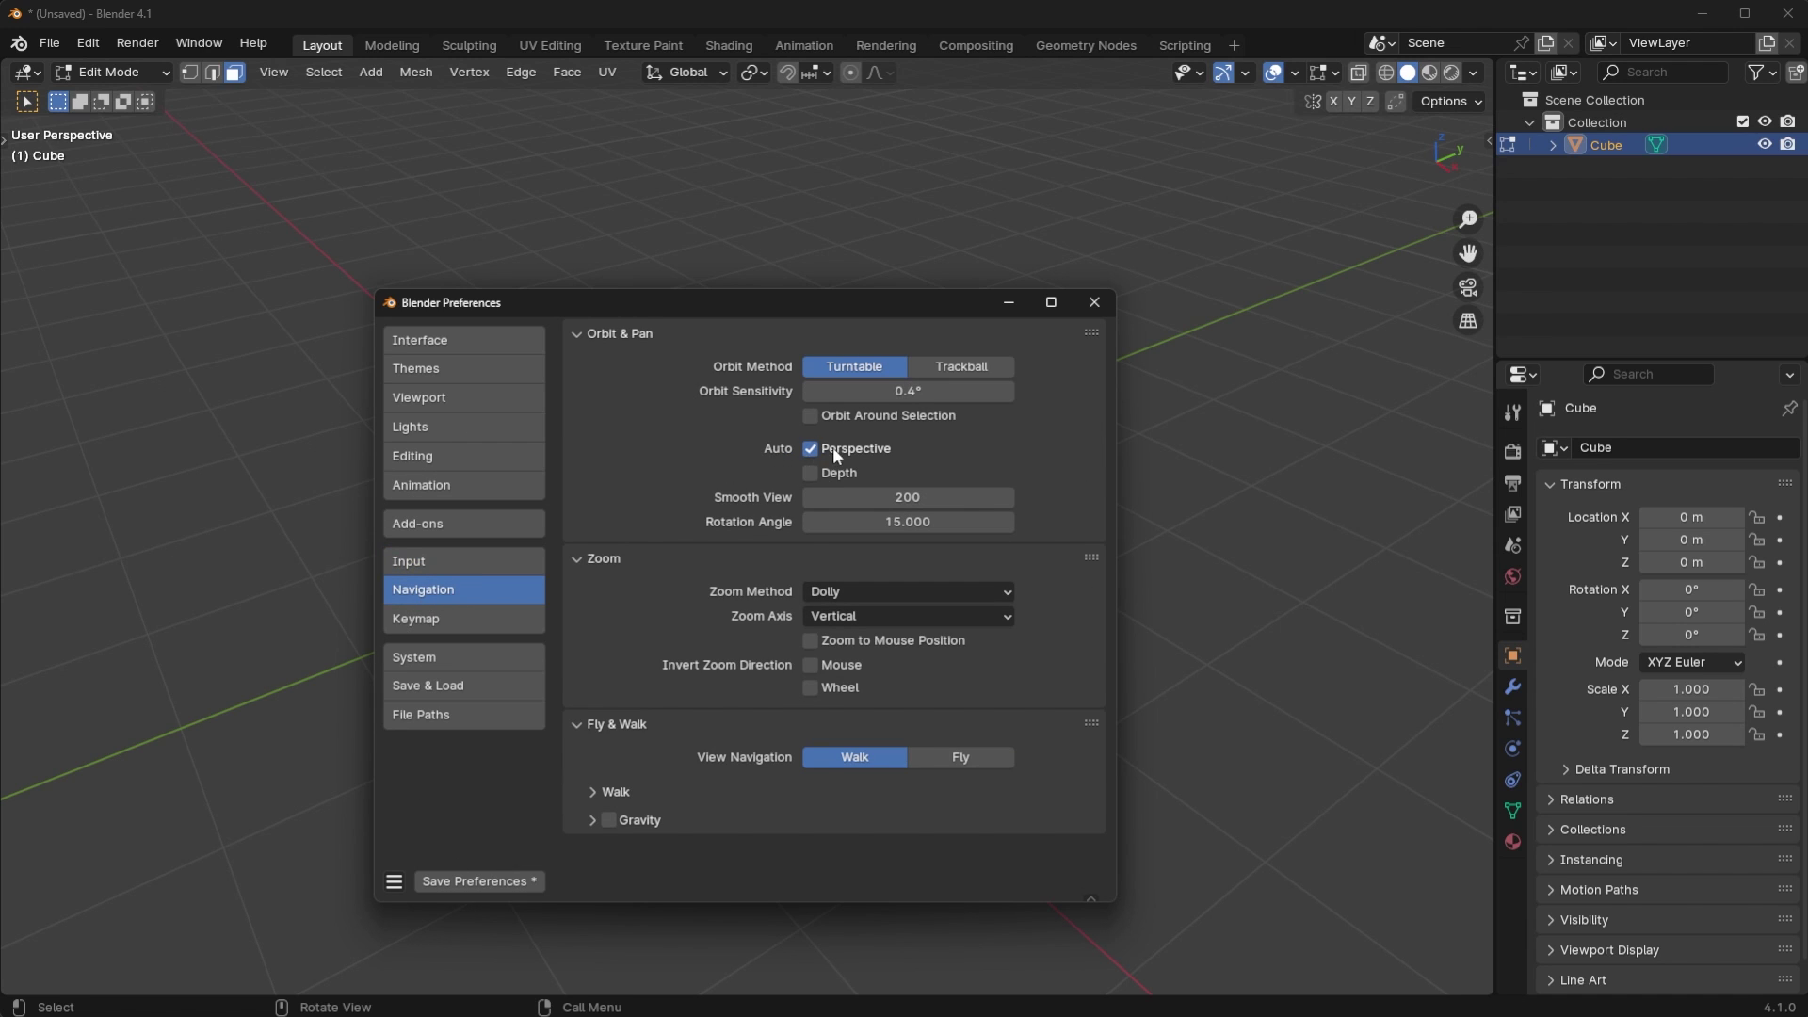
- Save the preferences and check the right and front numpad views of the cube
left_click(499, 881)
left_click(1094, 302)
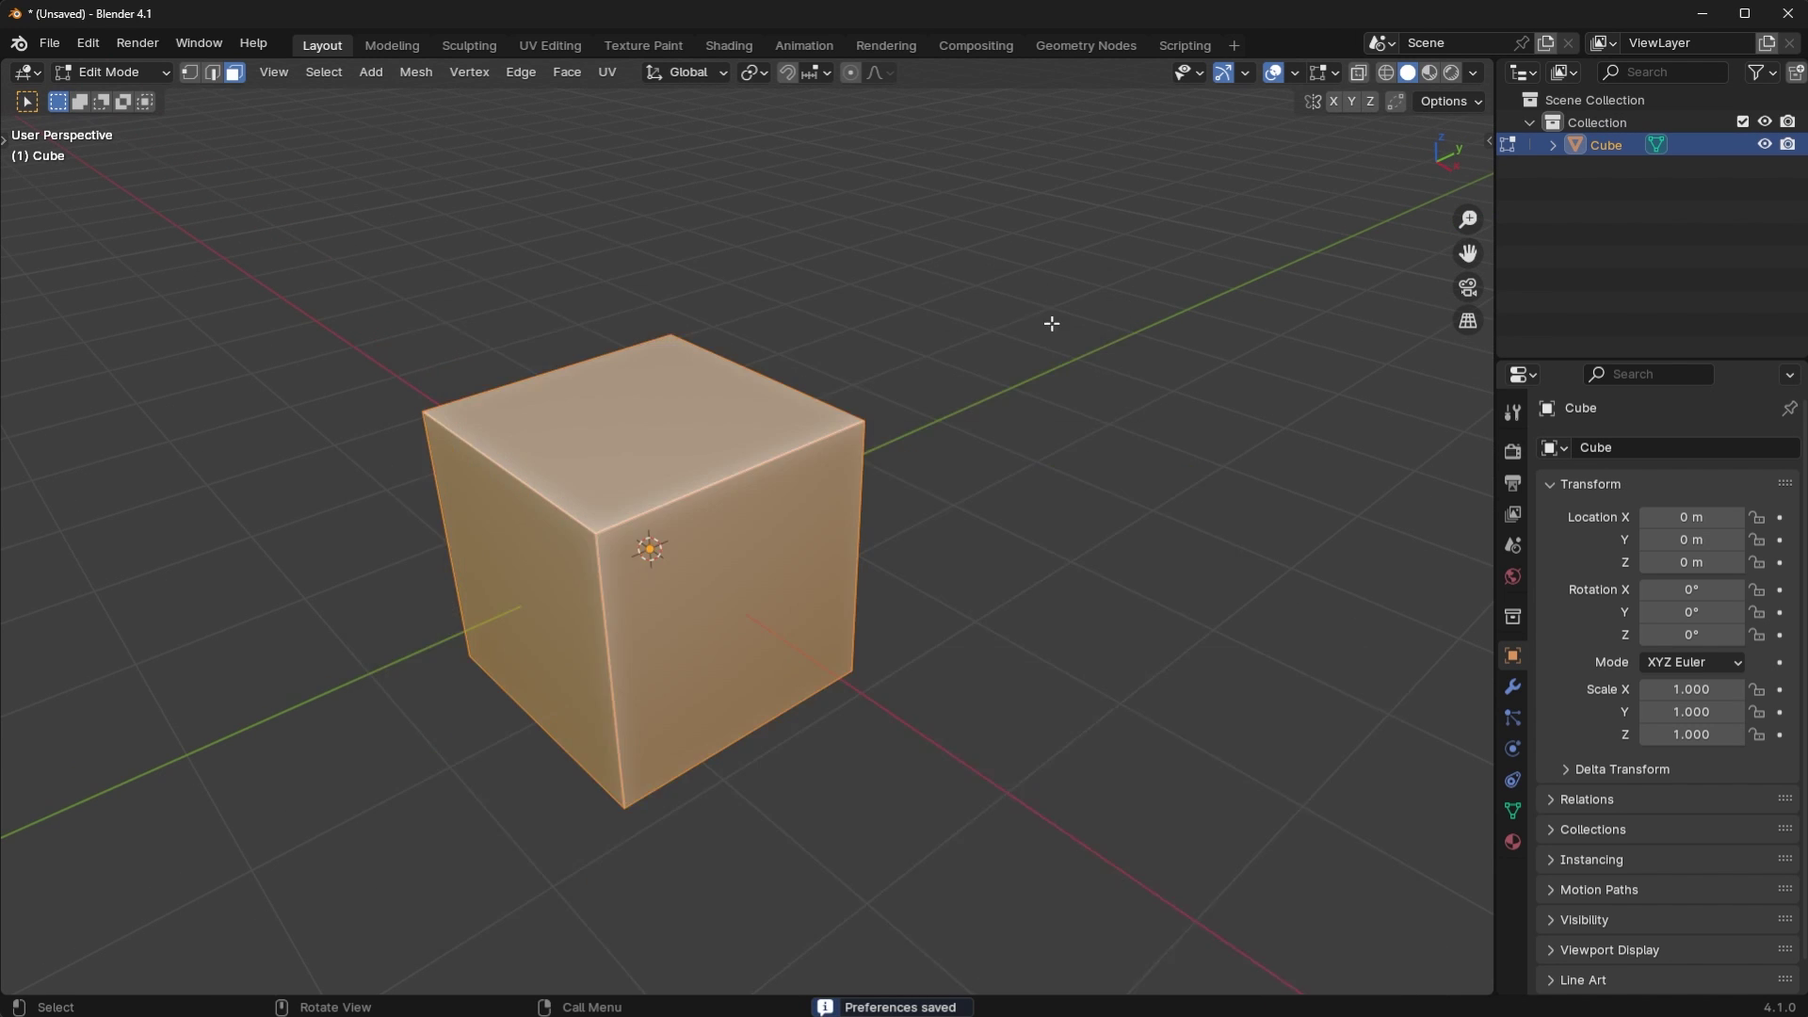
key("KP_3")
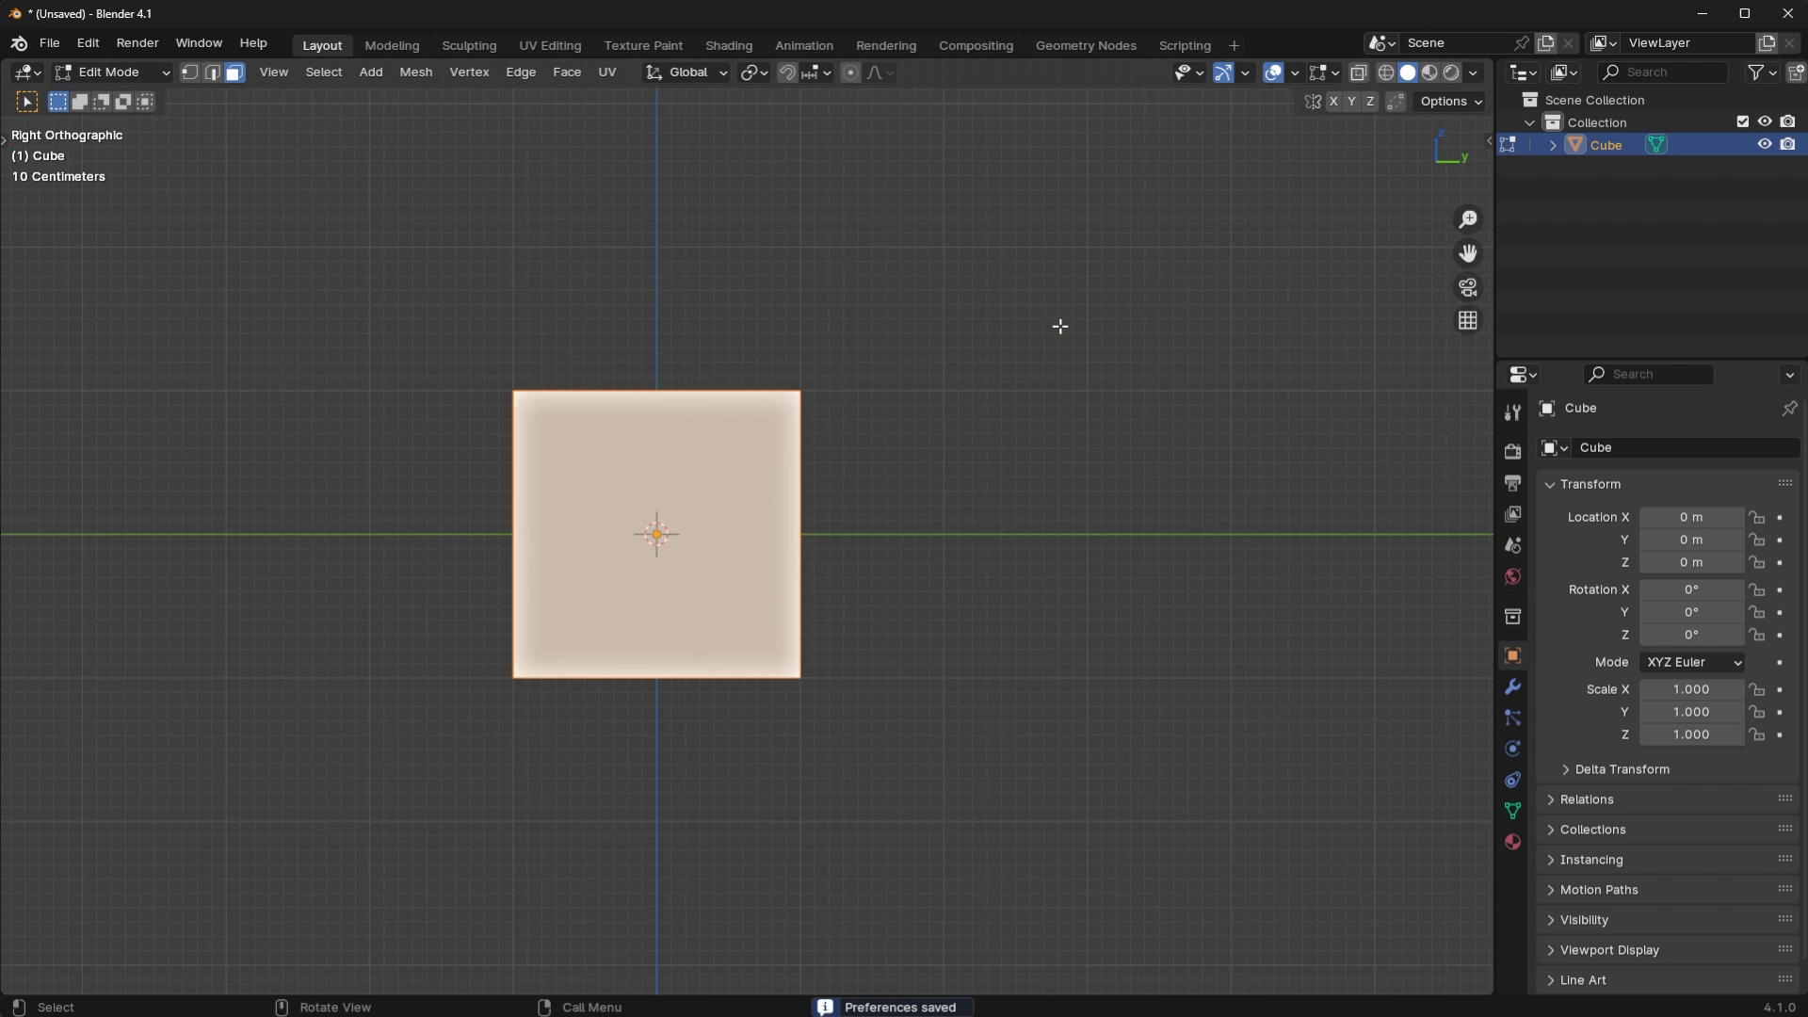
key("KP_1")
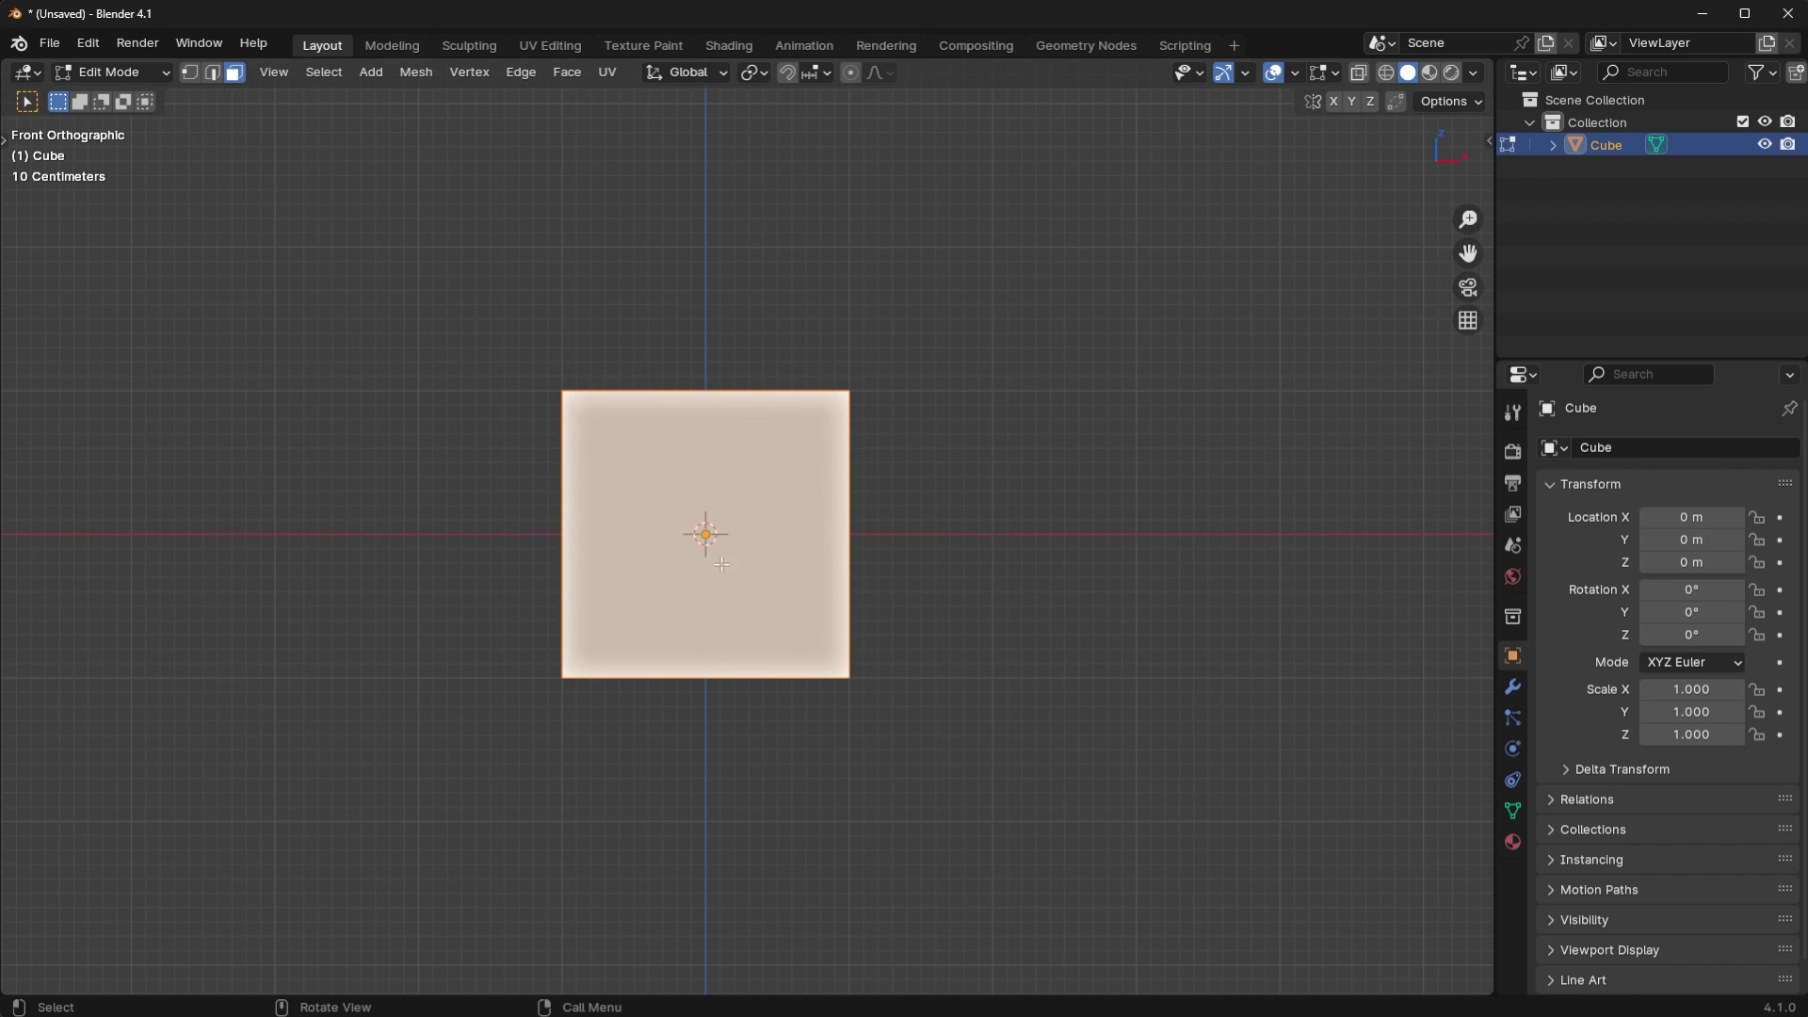
- Turn Auto Perspective off and compare the right and front numpad views in perspective
left_click(88, 43)
left_click(169, 340)
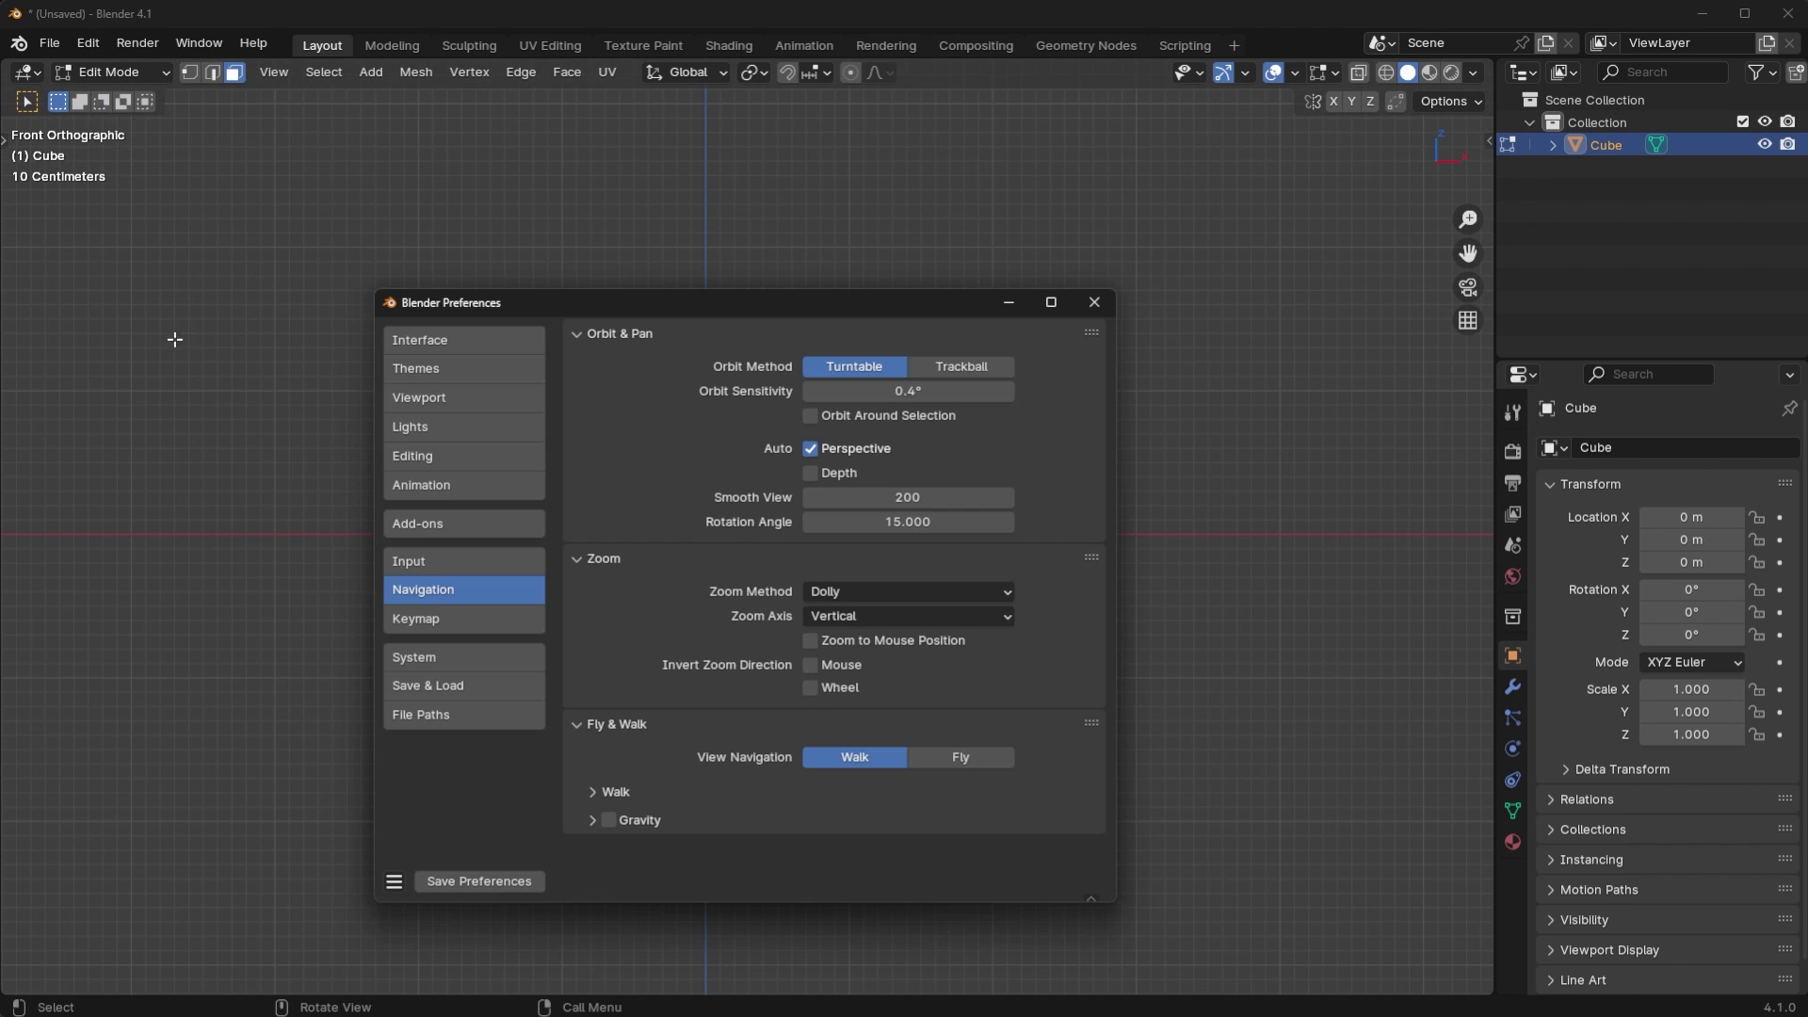
left_click(835, 455)
middle_click_drag(1190, 403, 1253, 411)
left_click(1170, 415)
key("KP_5")
scroll(1170, 424, "up", 3)
key("KP_3")
key("KP_1")
key("KP_3")
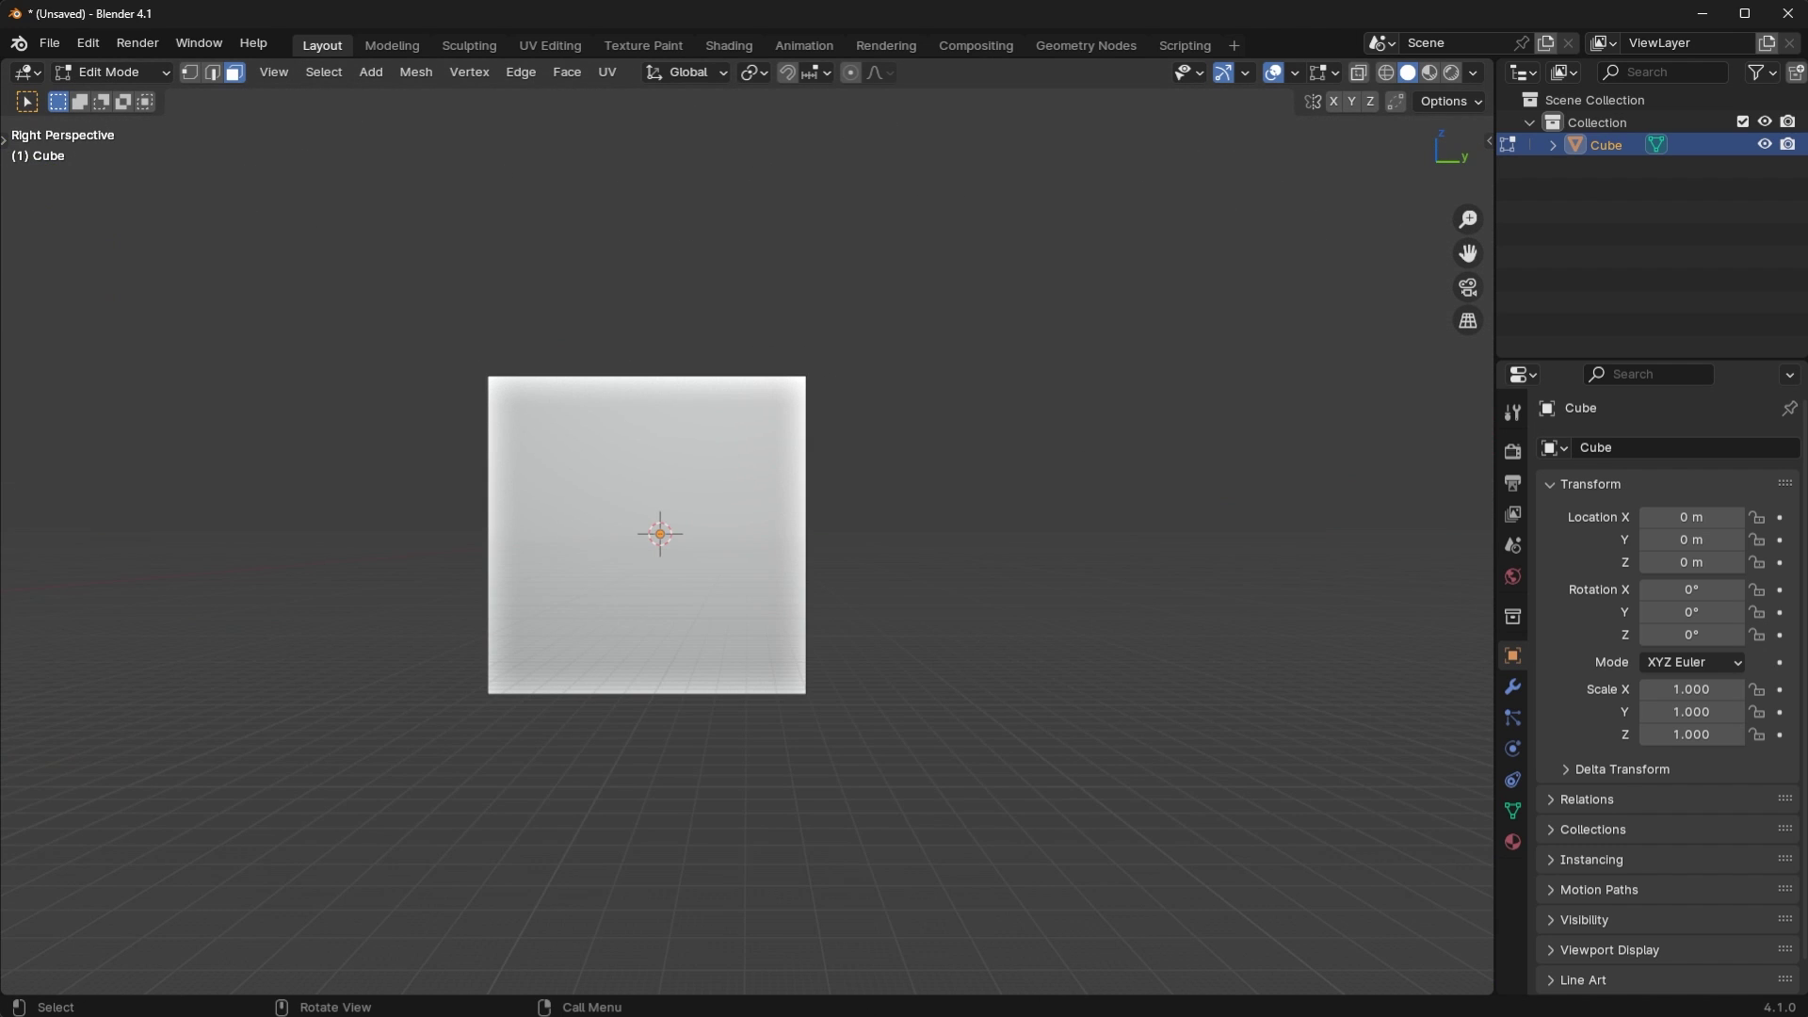
- Re-enable Auto Perspective and save the preferences
key("alt+Tab")
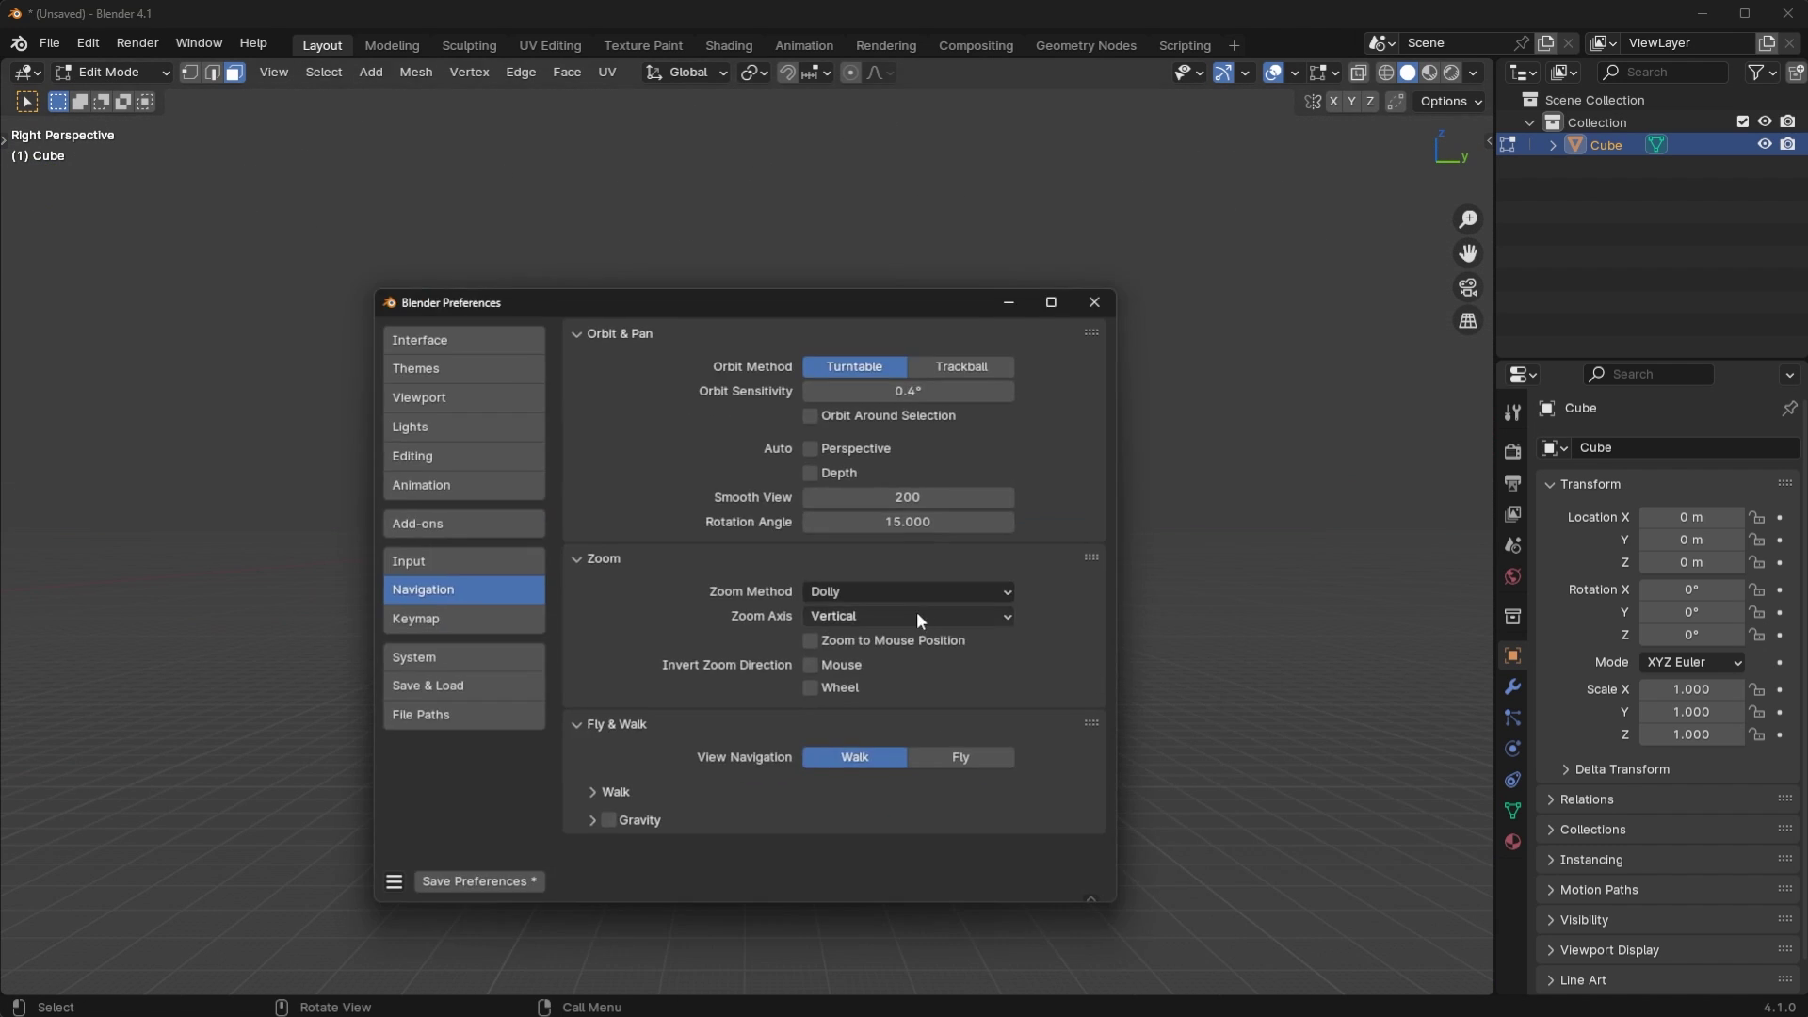
left_click(810, 449)
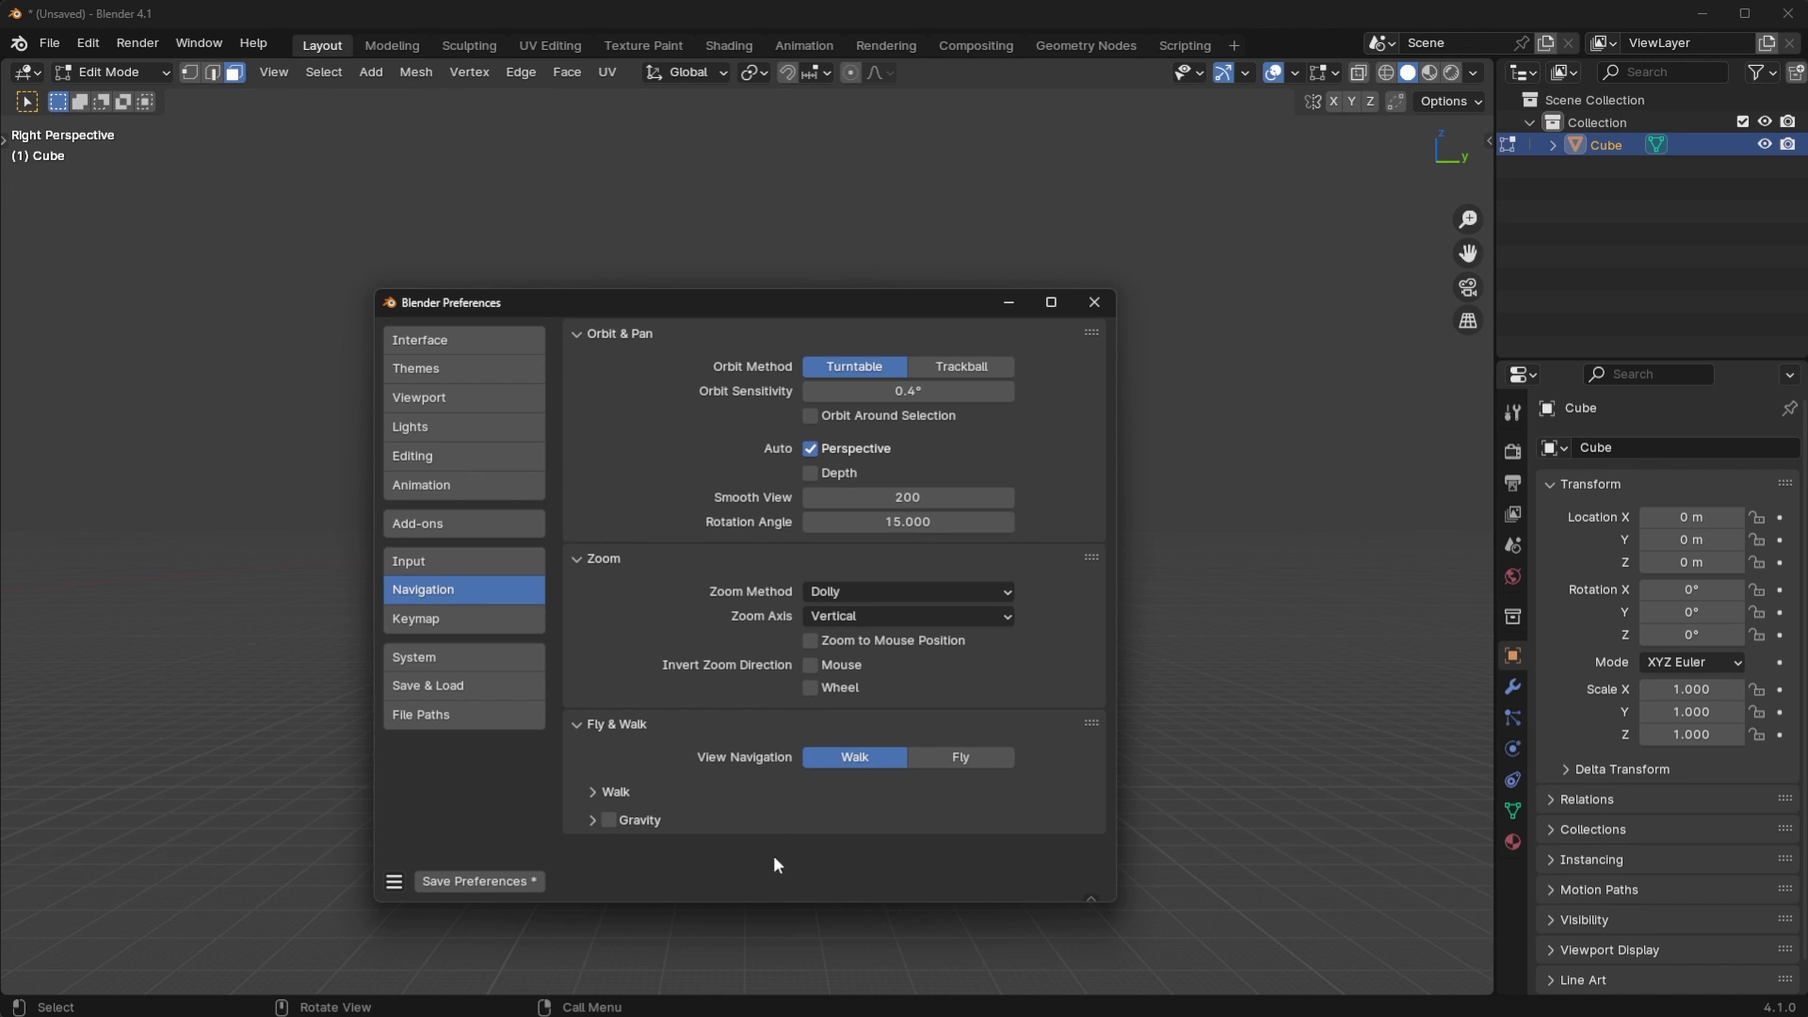
left_click(499, 882)
- Set the Keymap Spacebar Action to Search and save the preferences
left_click(473, 623)
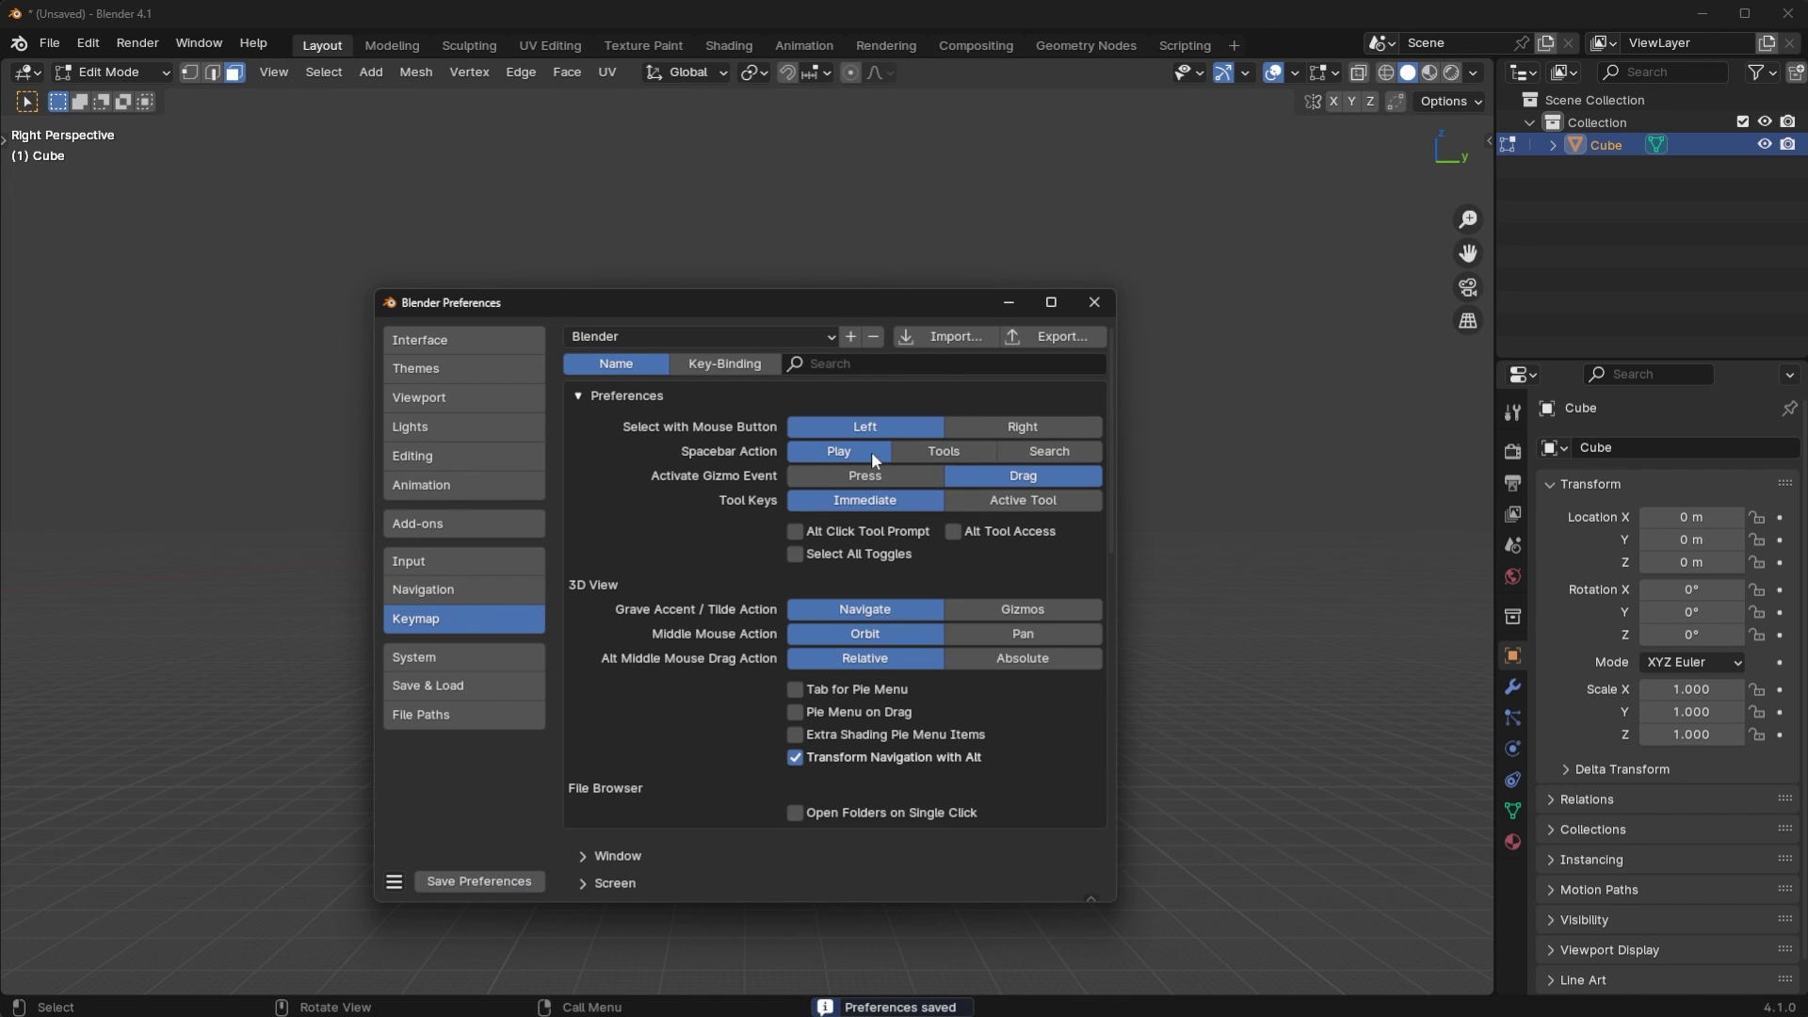
left_click(1021, 456)
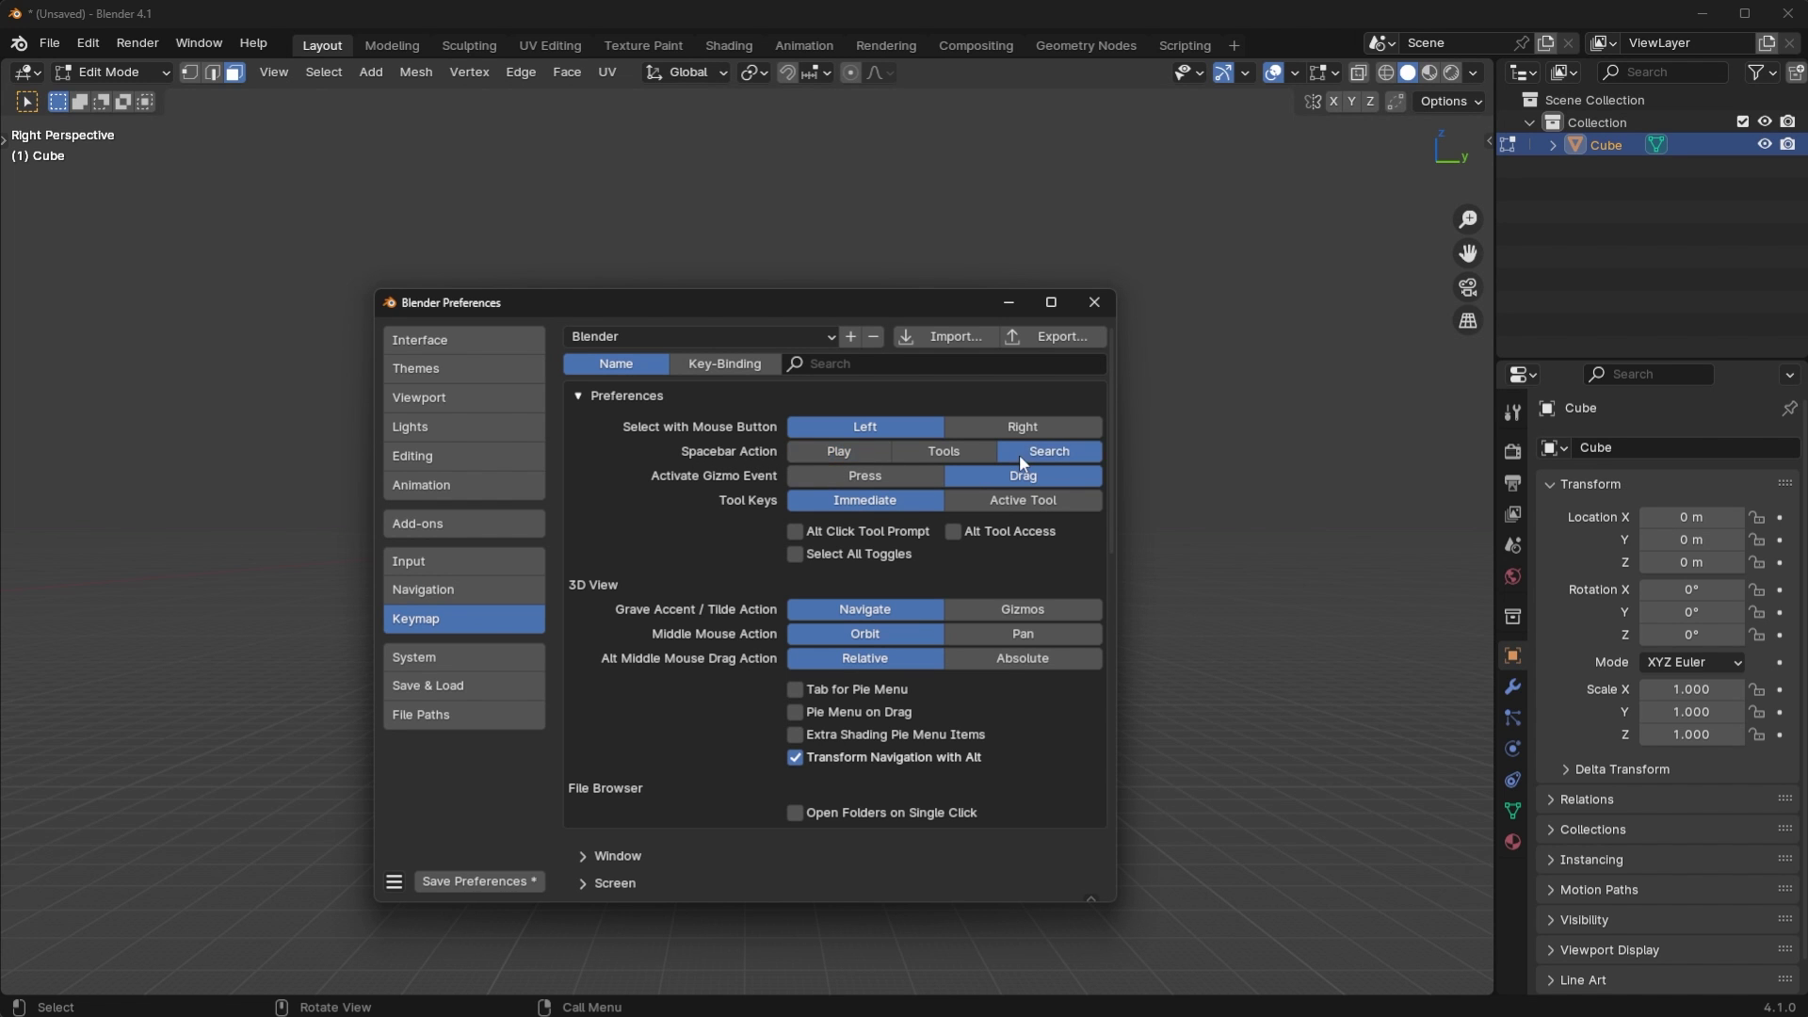
left_click(497, 885)
left_click(1095, 303)
- Try the spacebar twice in the viewport to confirm it opens the search popup
middle_click_drag(1126, 307, 980, 404)
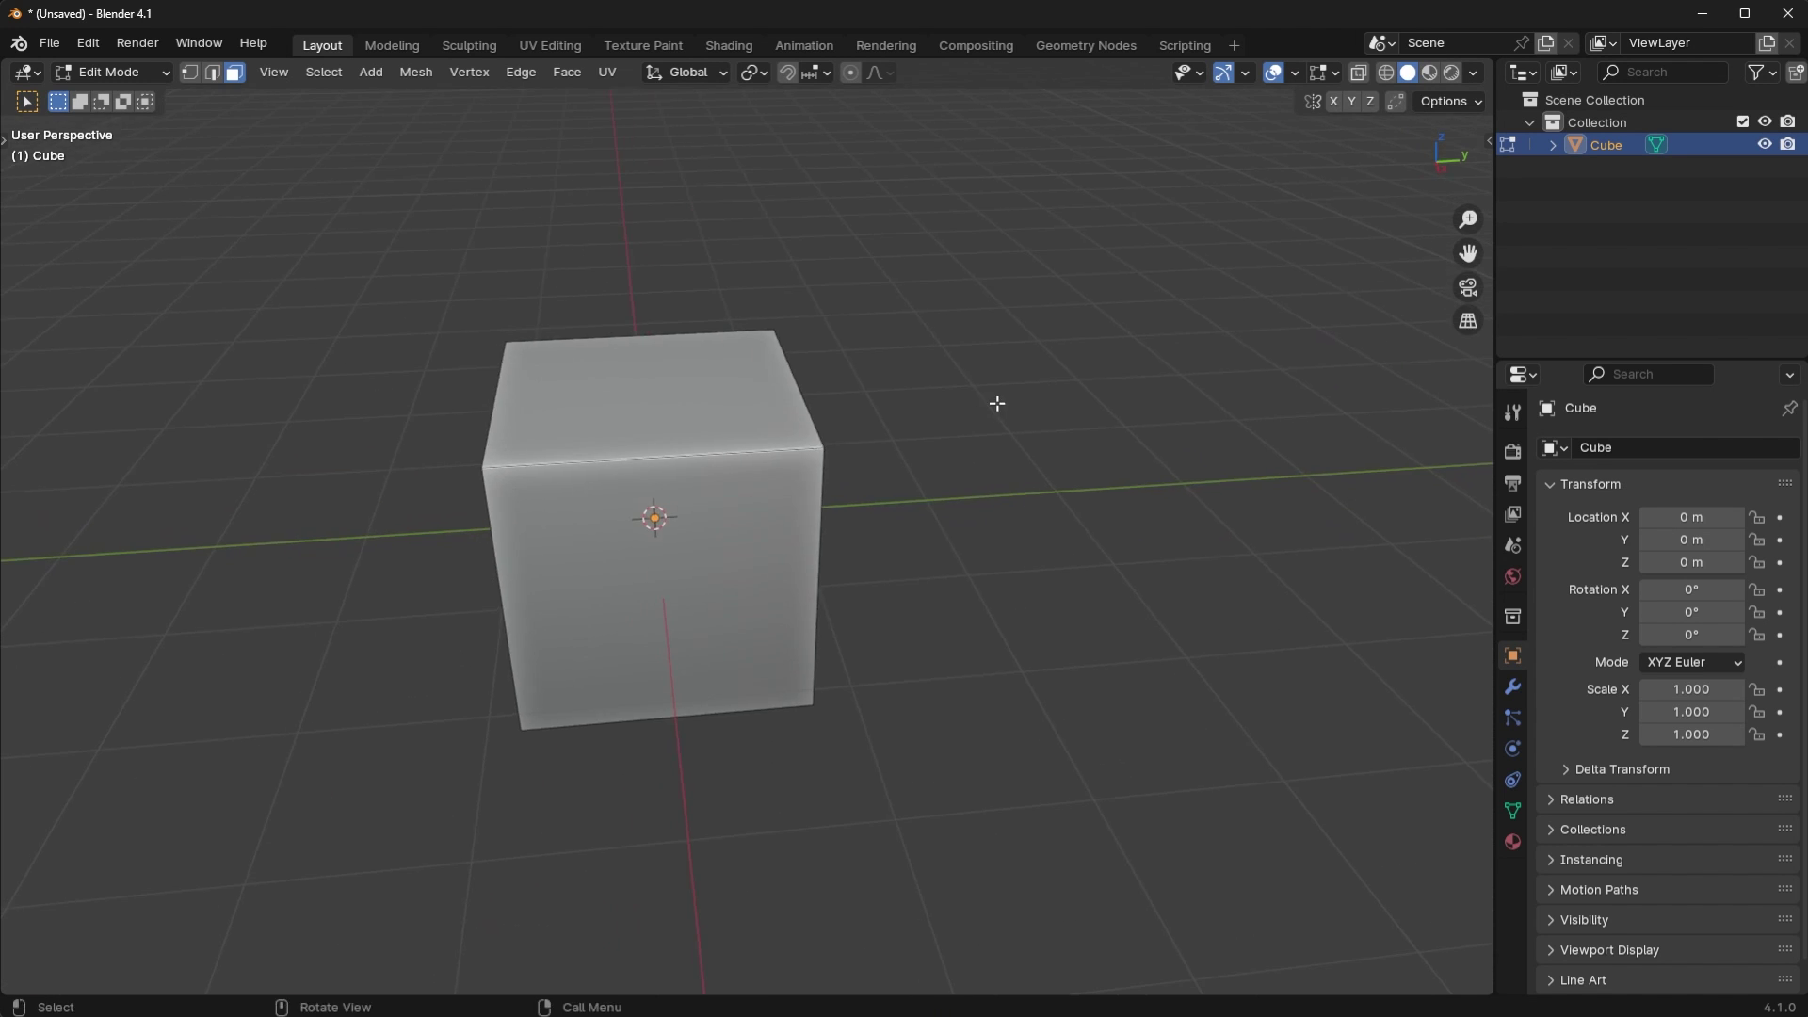
scroll(997, 403, "down", 3)
key("space")
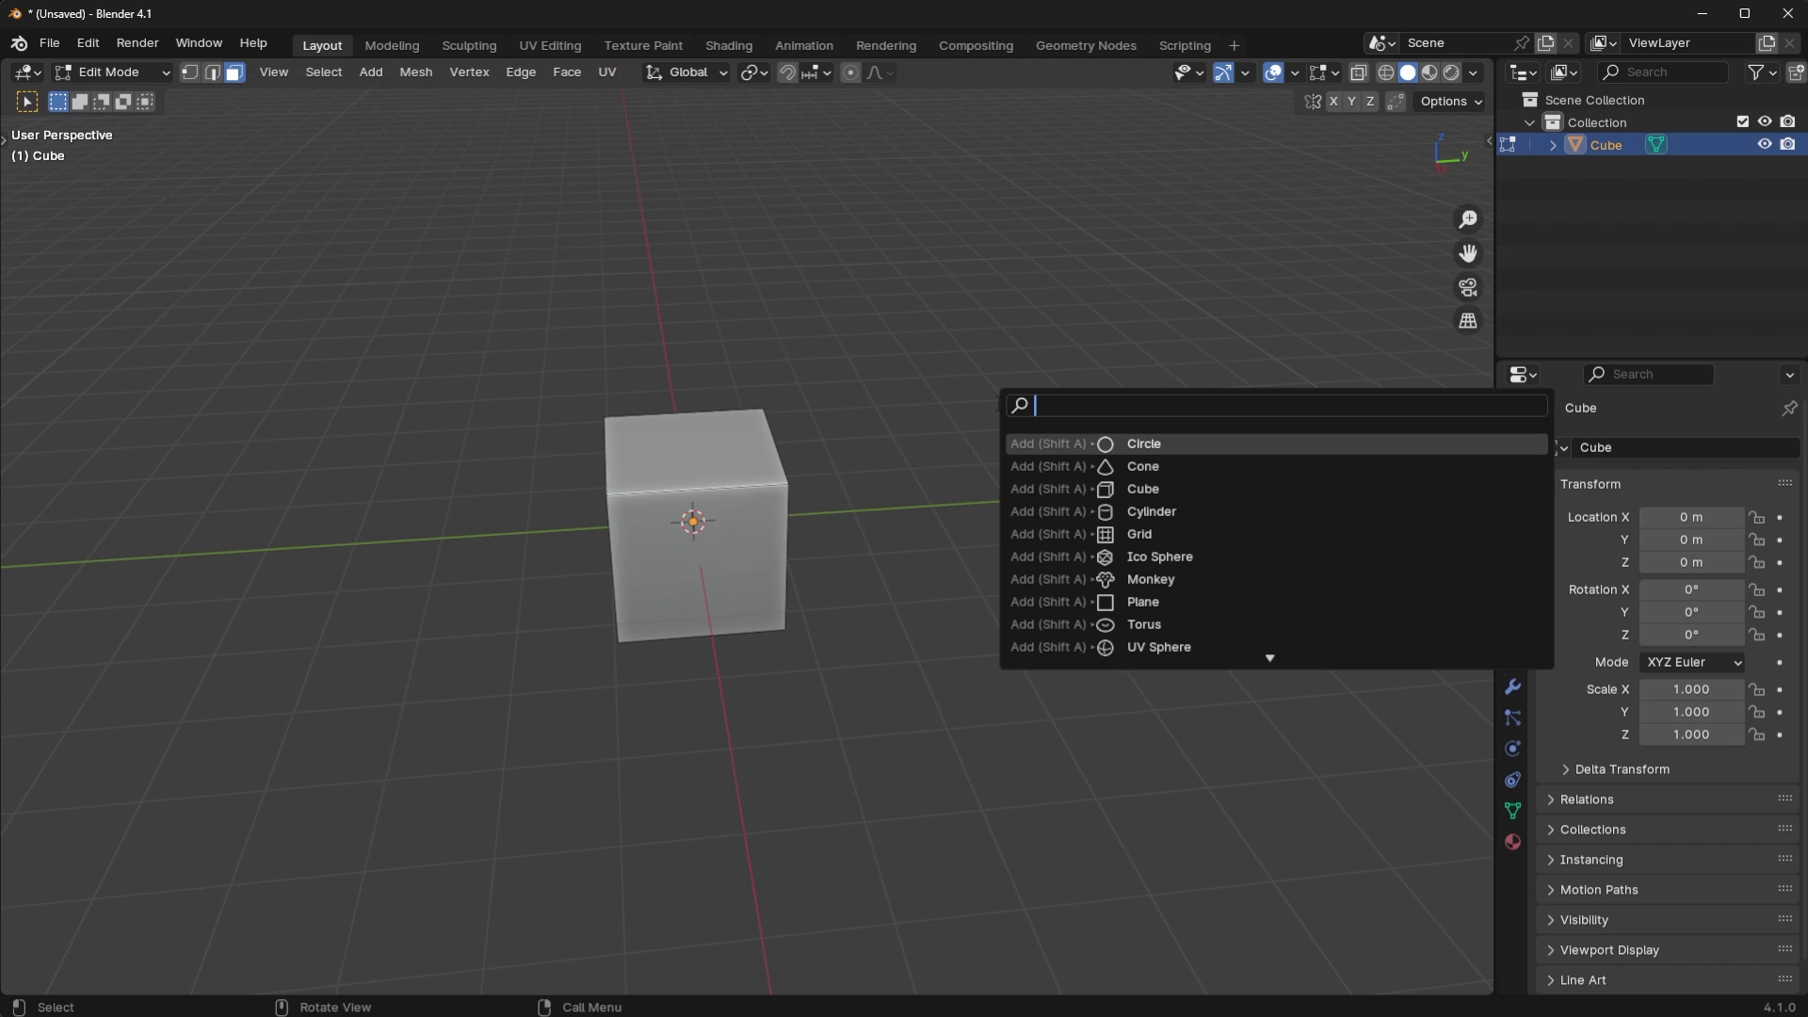
key("Escape")
middle_click_drag(924, 452, 915, 429)
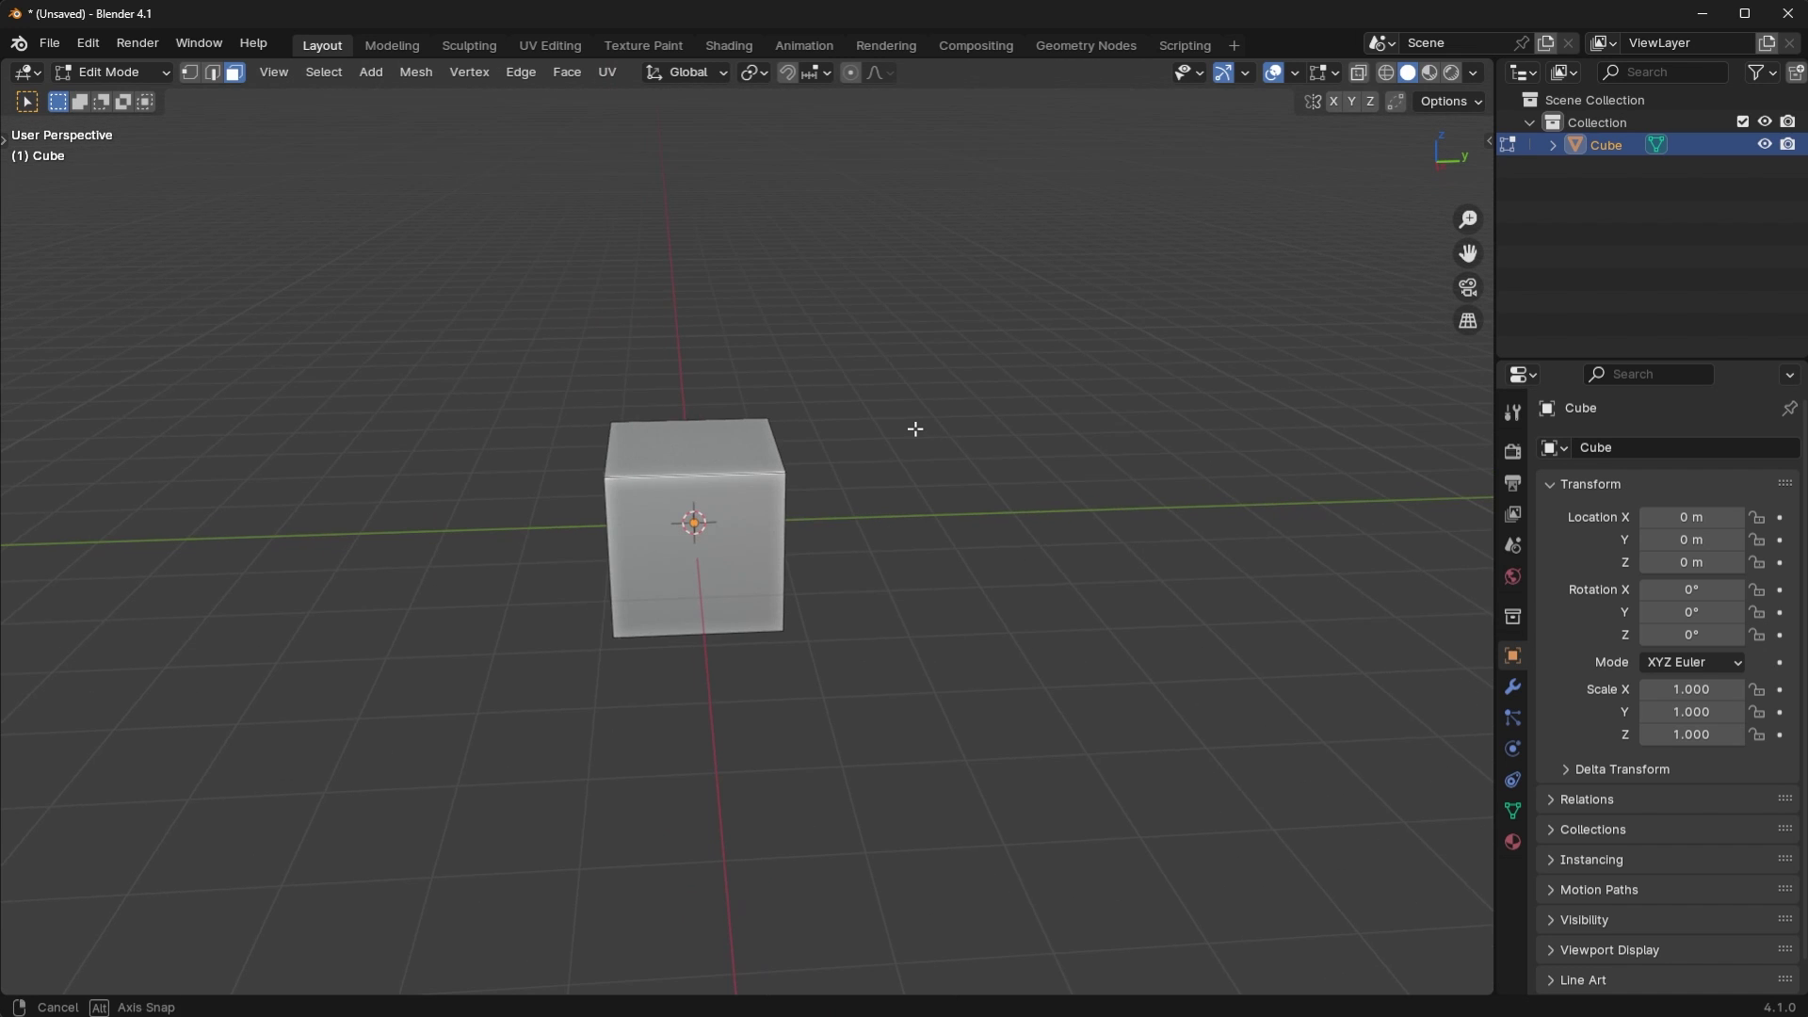
key("space")
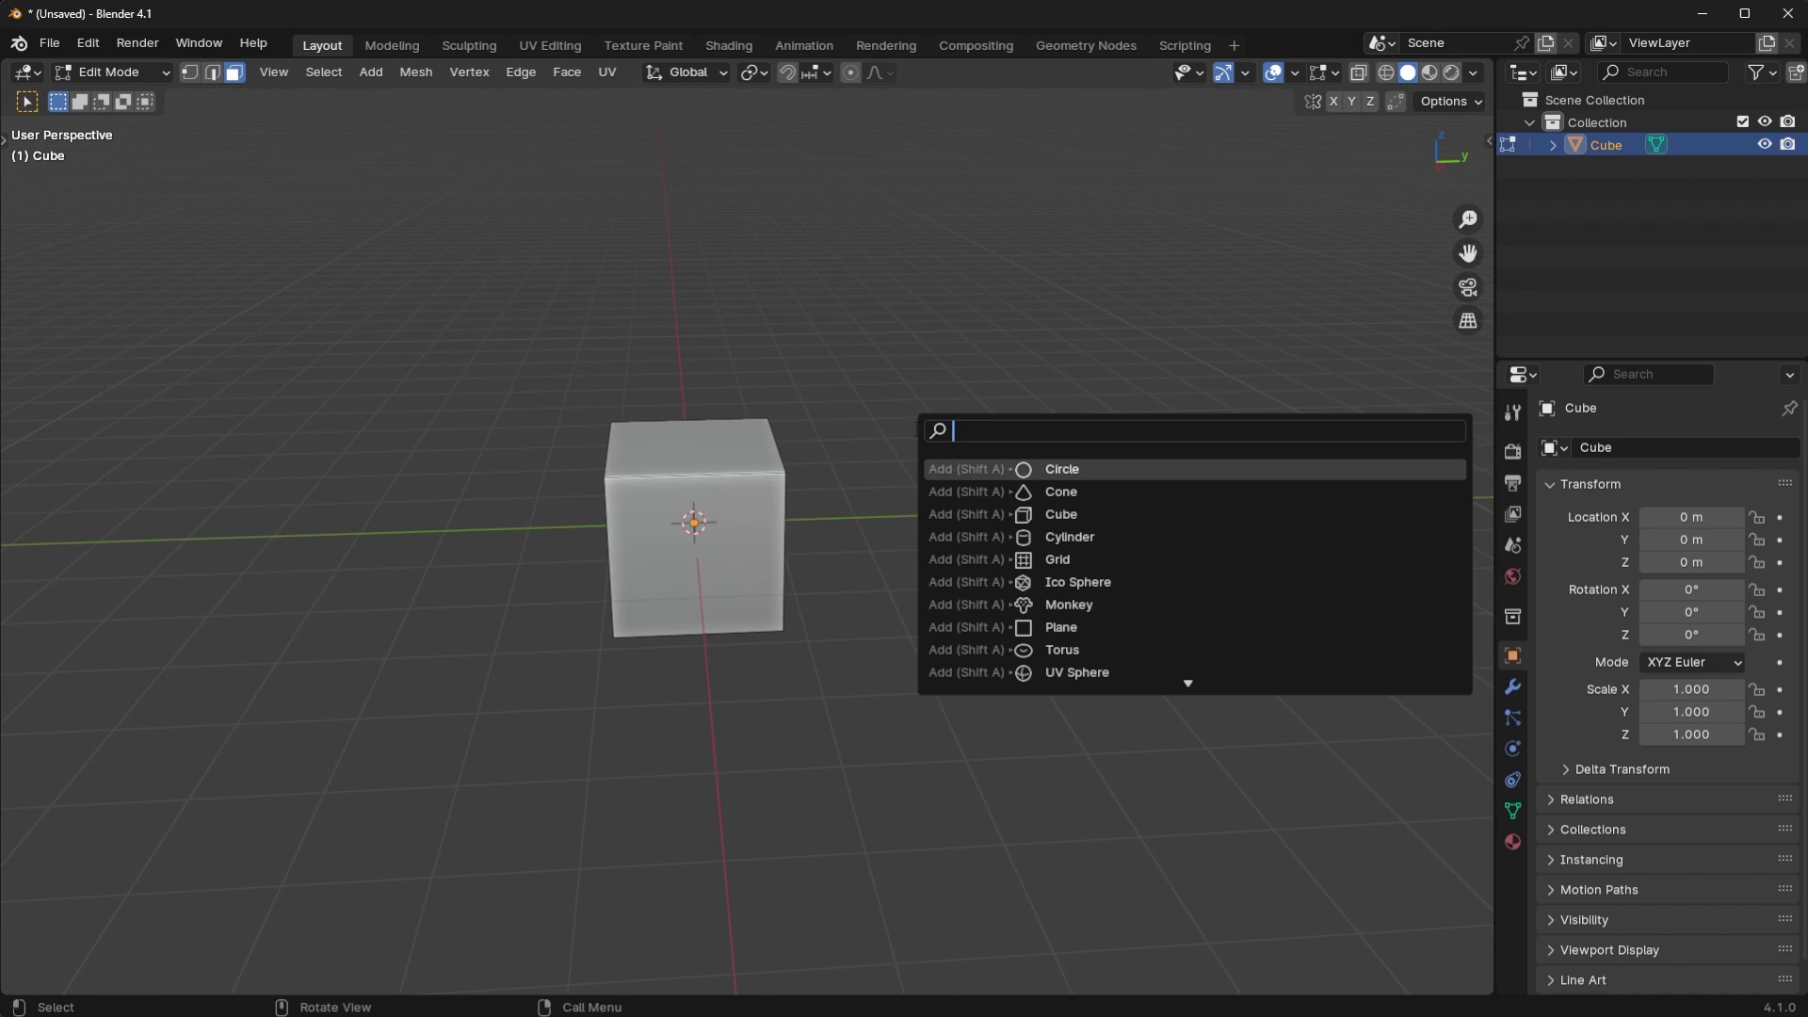
key("Escape")
middle_click_drag(918, 429, 744, 528)
- Switch the cube back to Object Mode and reopen the Preferences window
key("Tab")
left_click(88, 43)
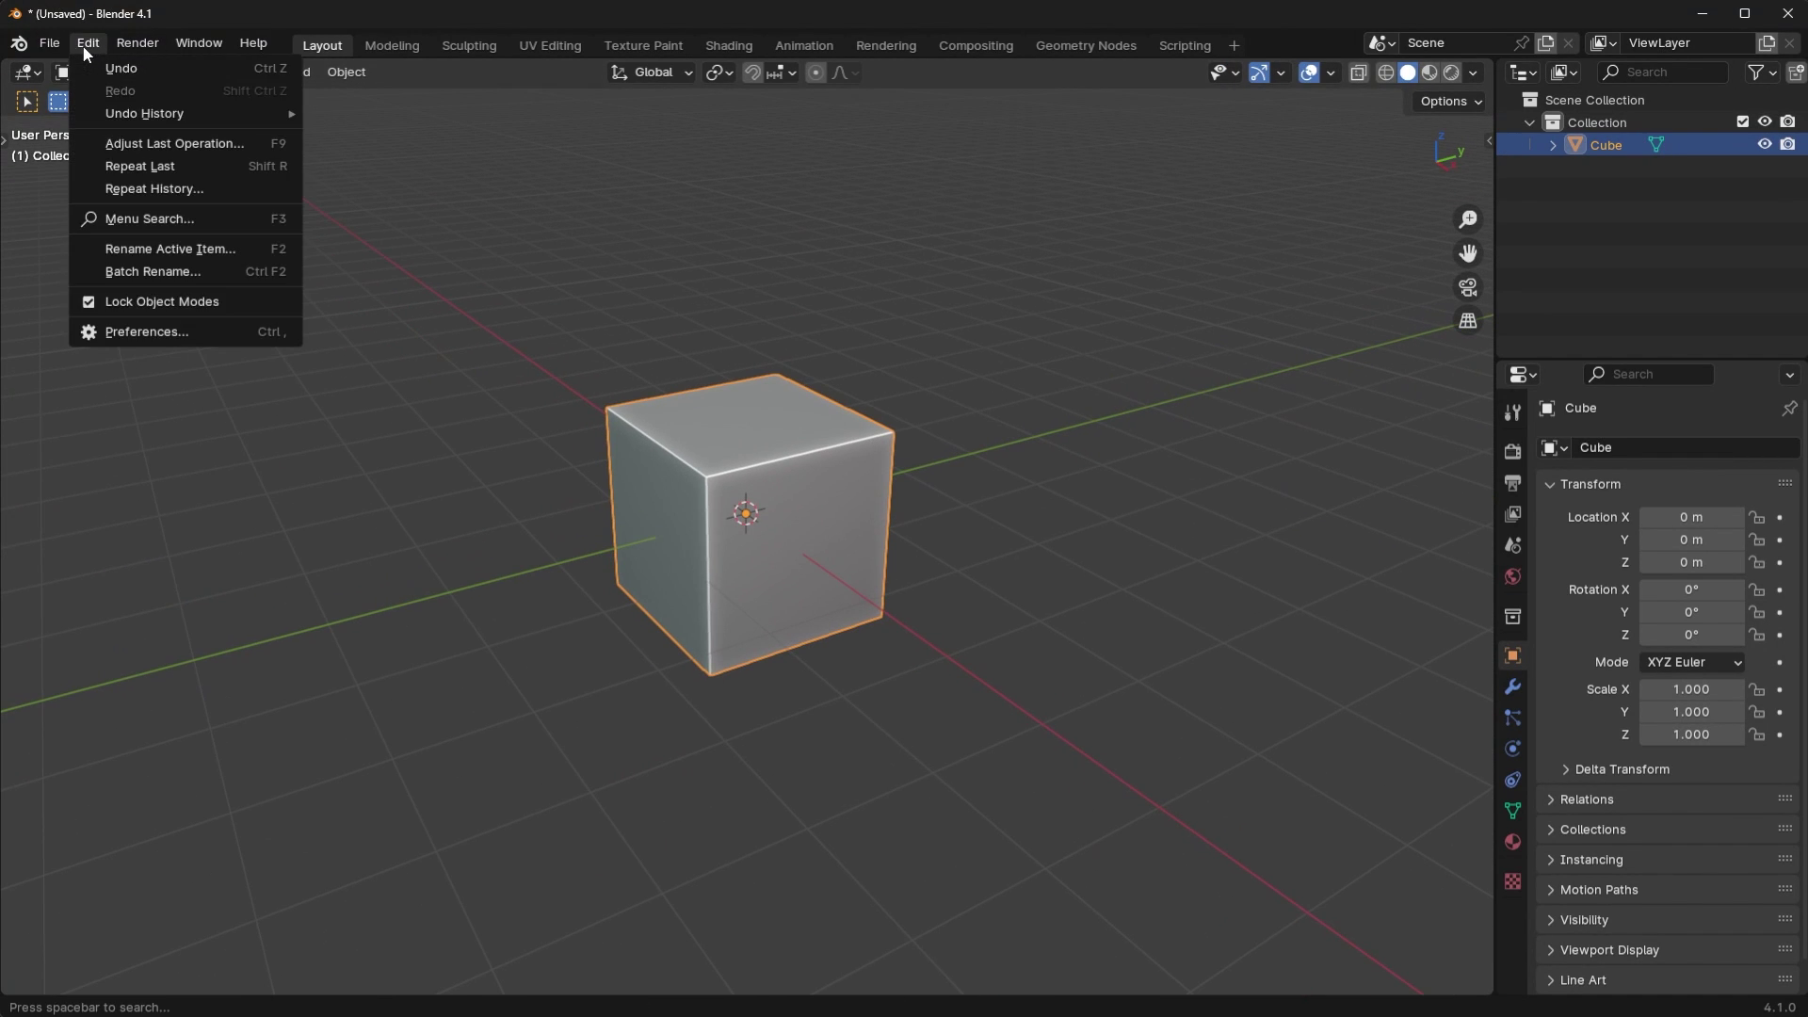
left_click(152, 336)
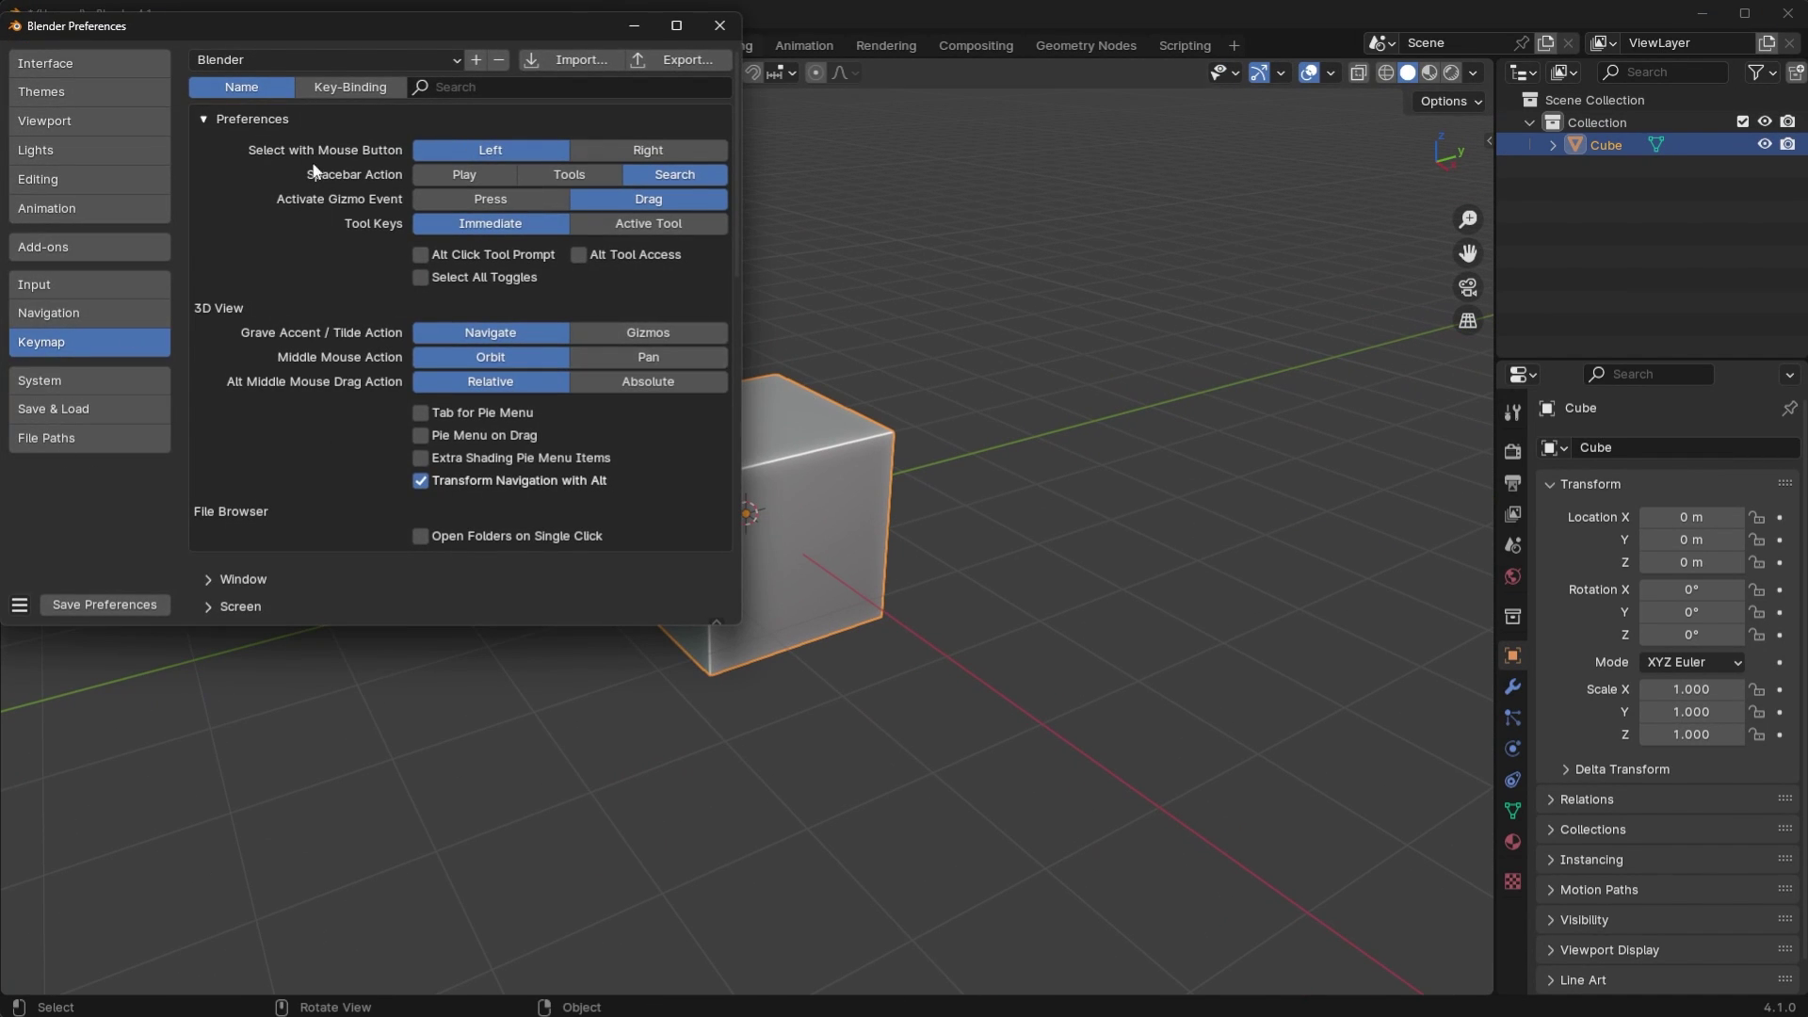
- In System preferences, use CUDA for Cycles with the Ryzen CPU also enabled
left_click(70, 381)
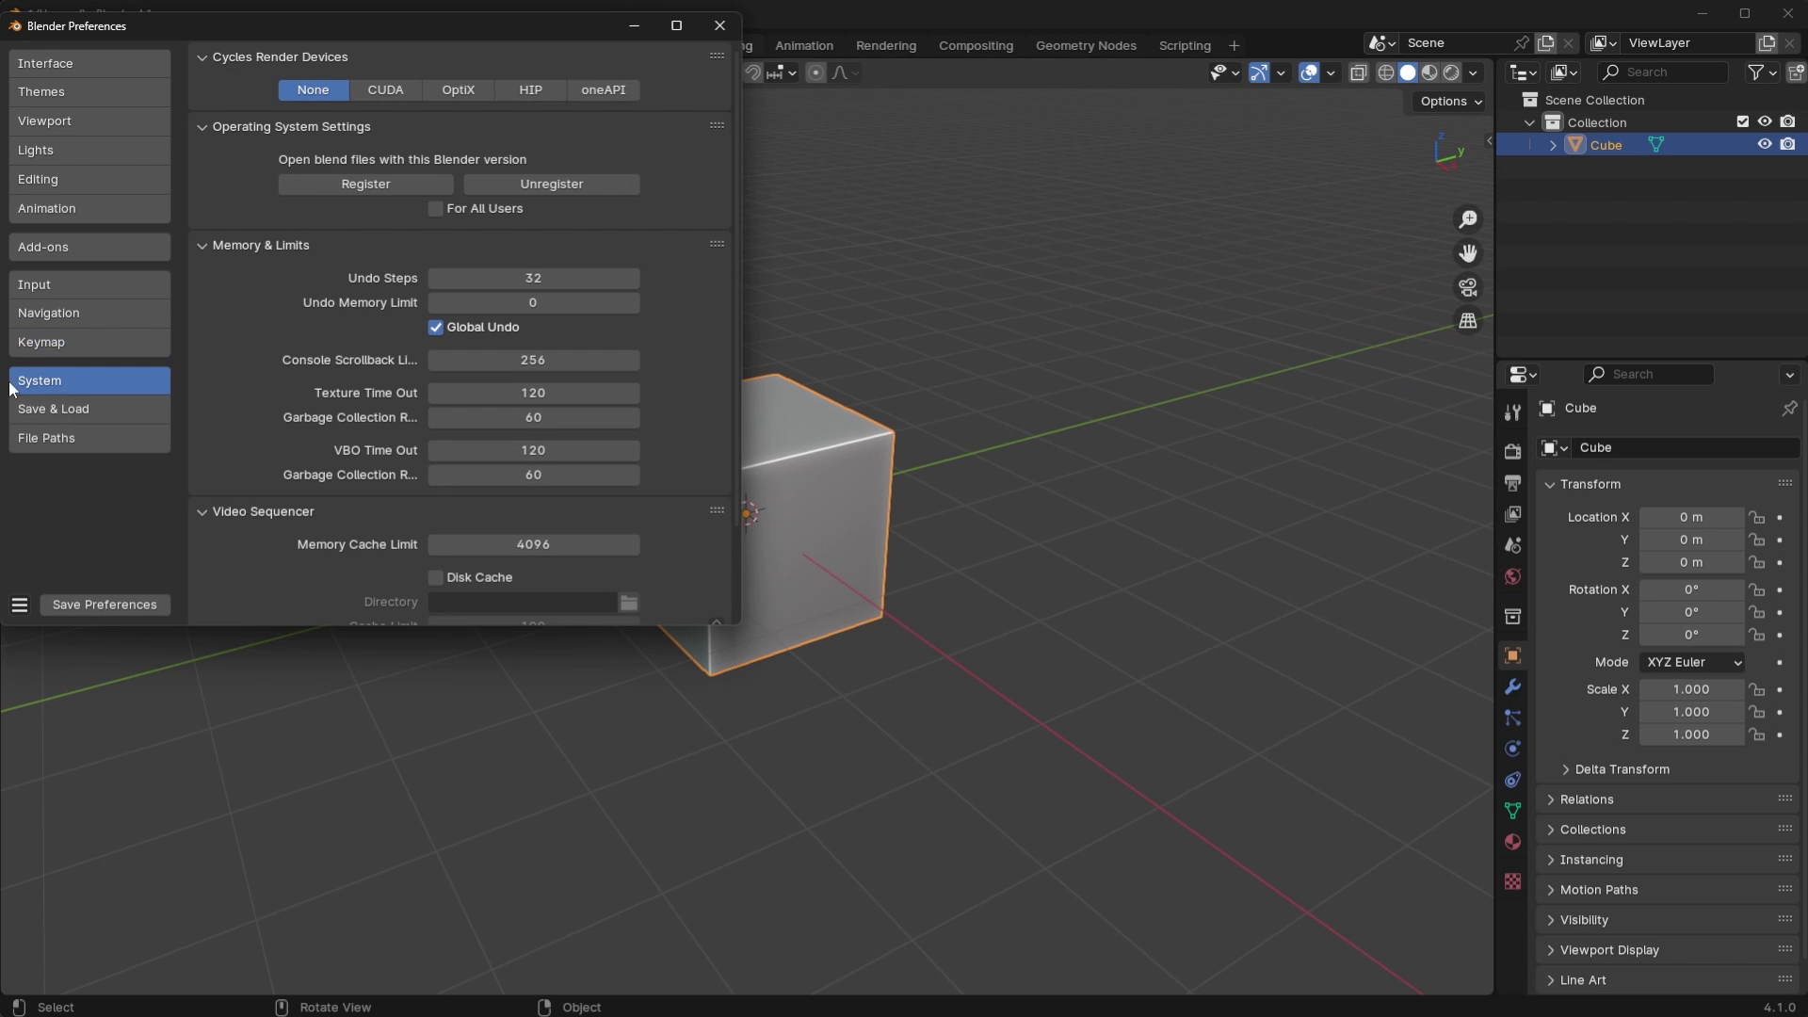
left_click_drag(354, 25, 770, 216)
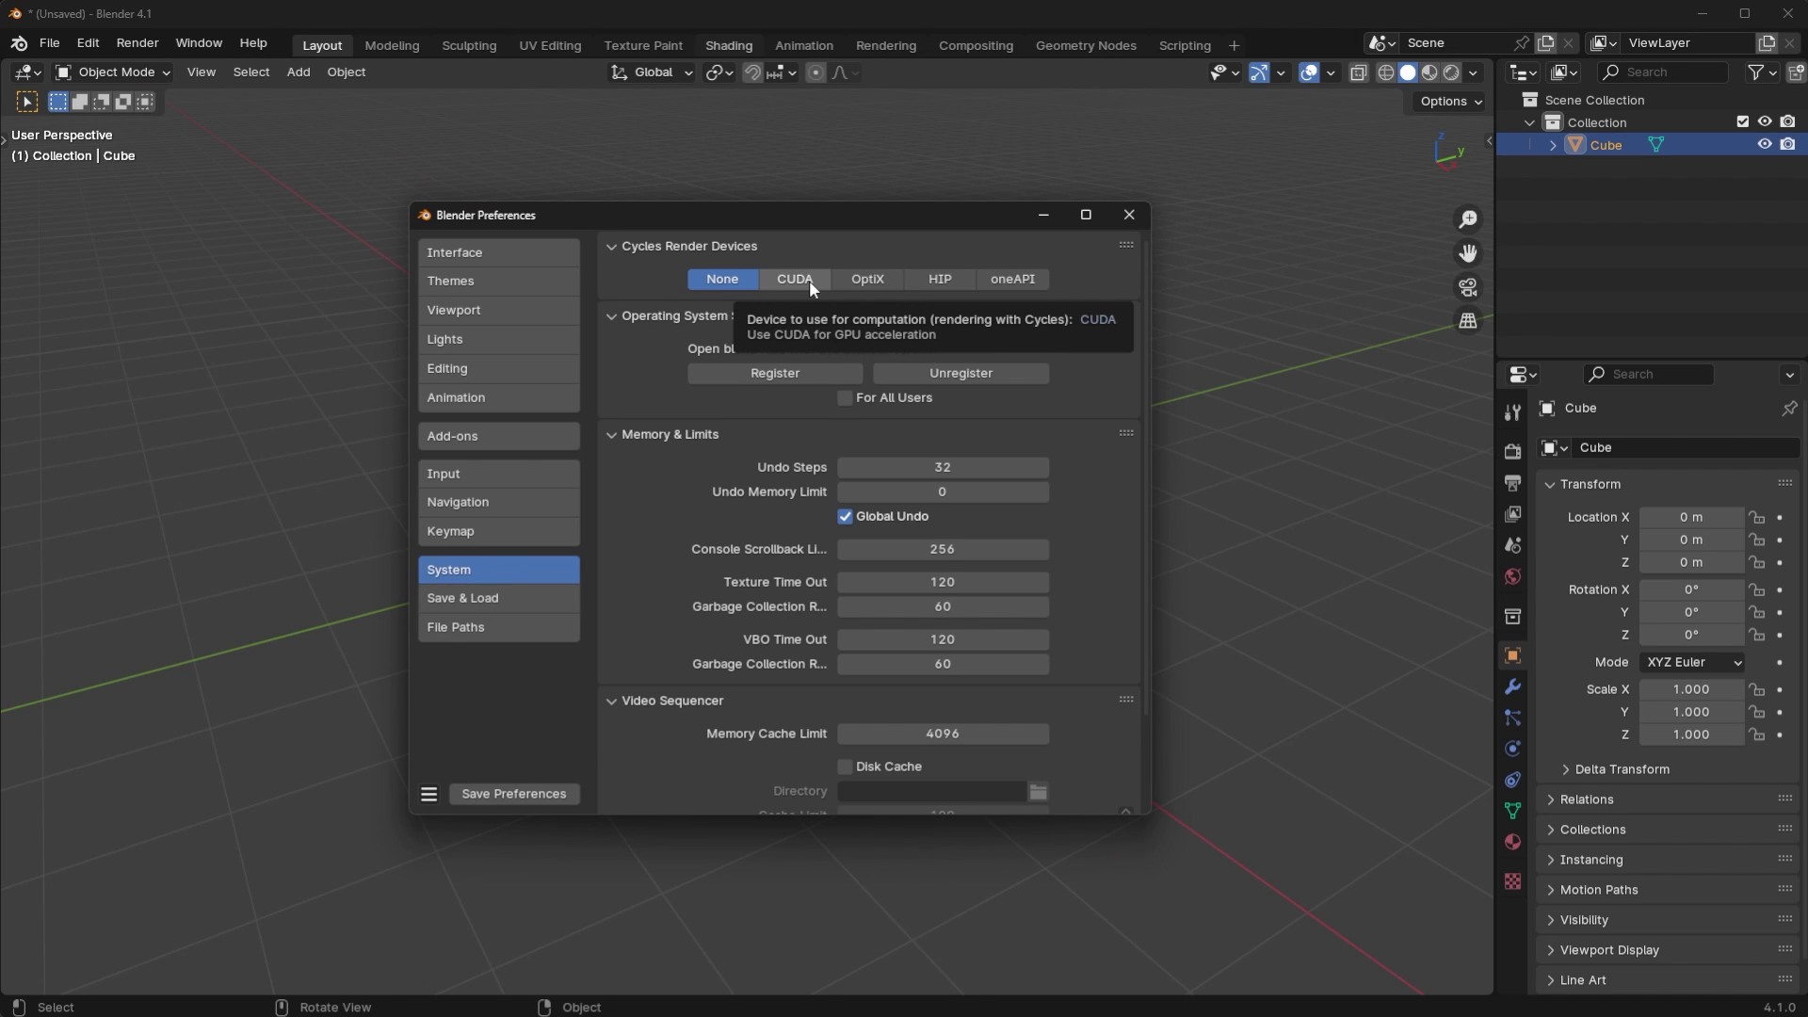
left_click(815, 284)
left_click(706, 339)
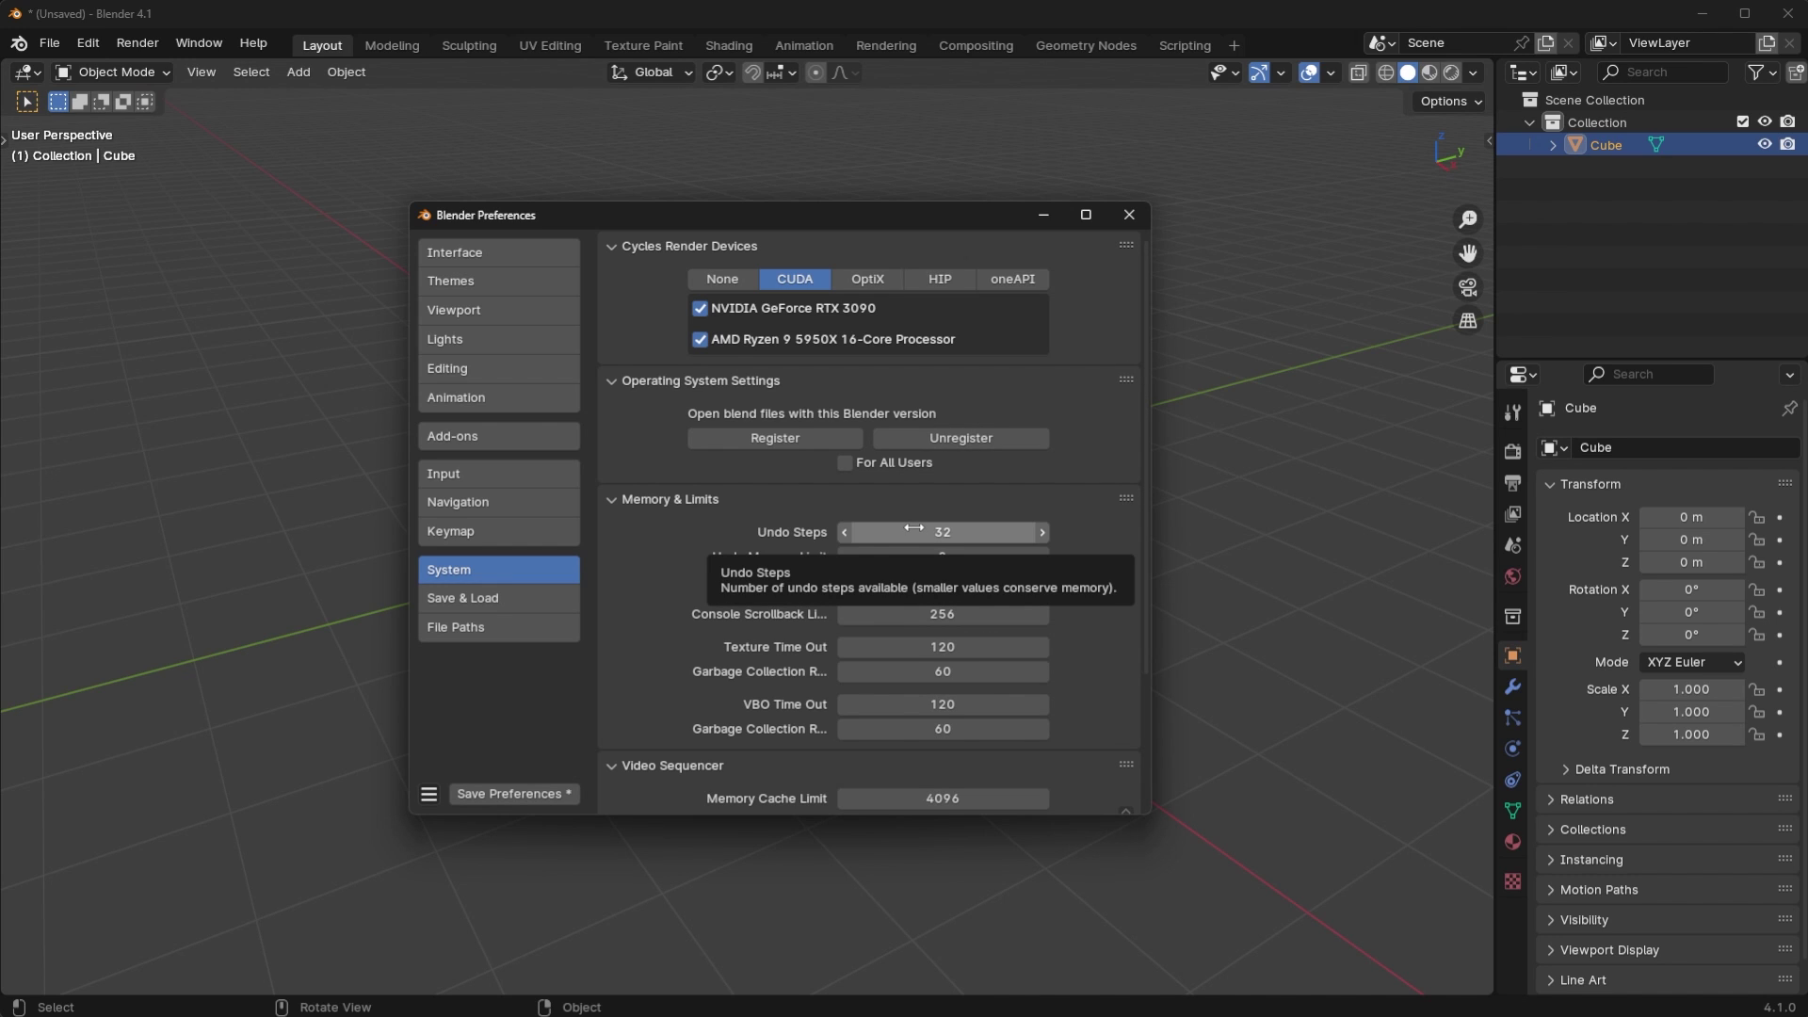
- Raise Undo Steps from 32 to 256 and close the Preferences window
left_click_drag(913, 528, 1168, 541)
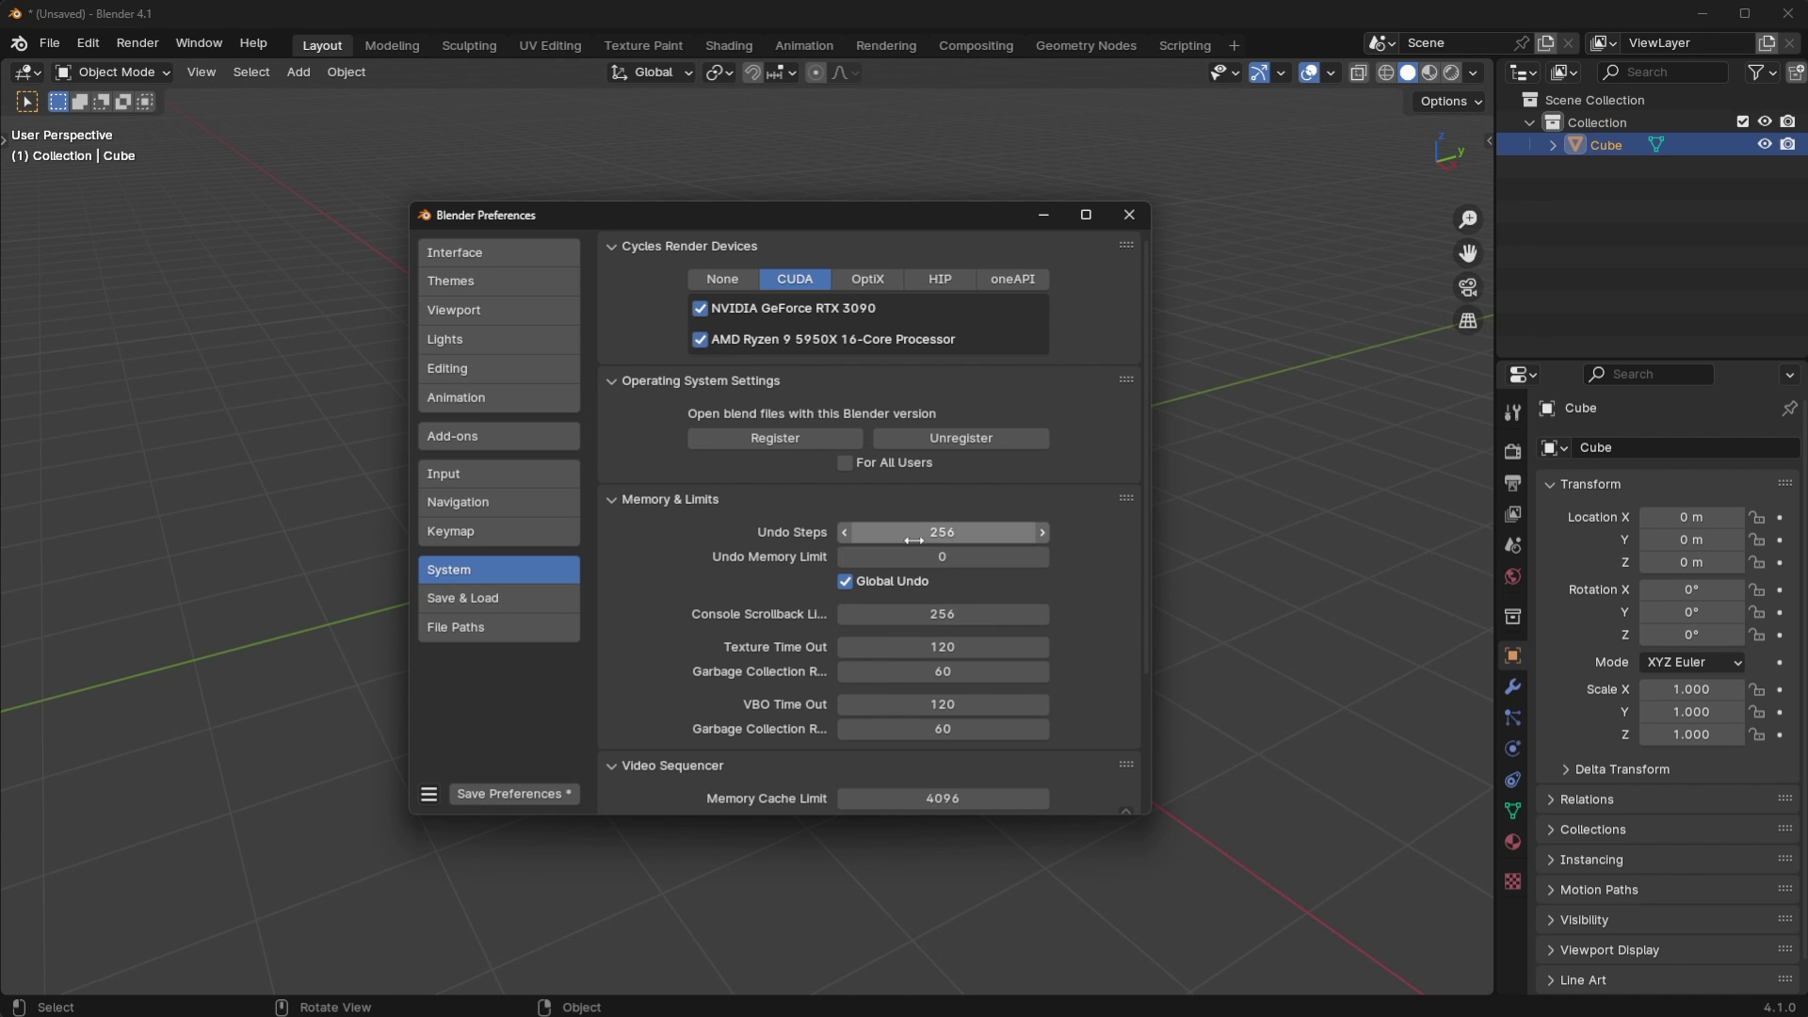
left_click_drag(909, 525, 910, 525)
scroll(944, 765, "down", 5)
scroll(680, 667, "up", 5)
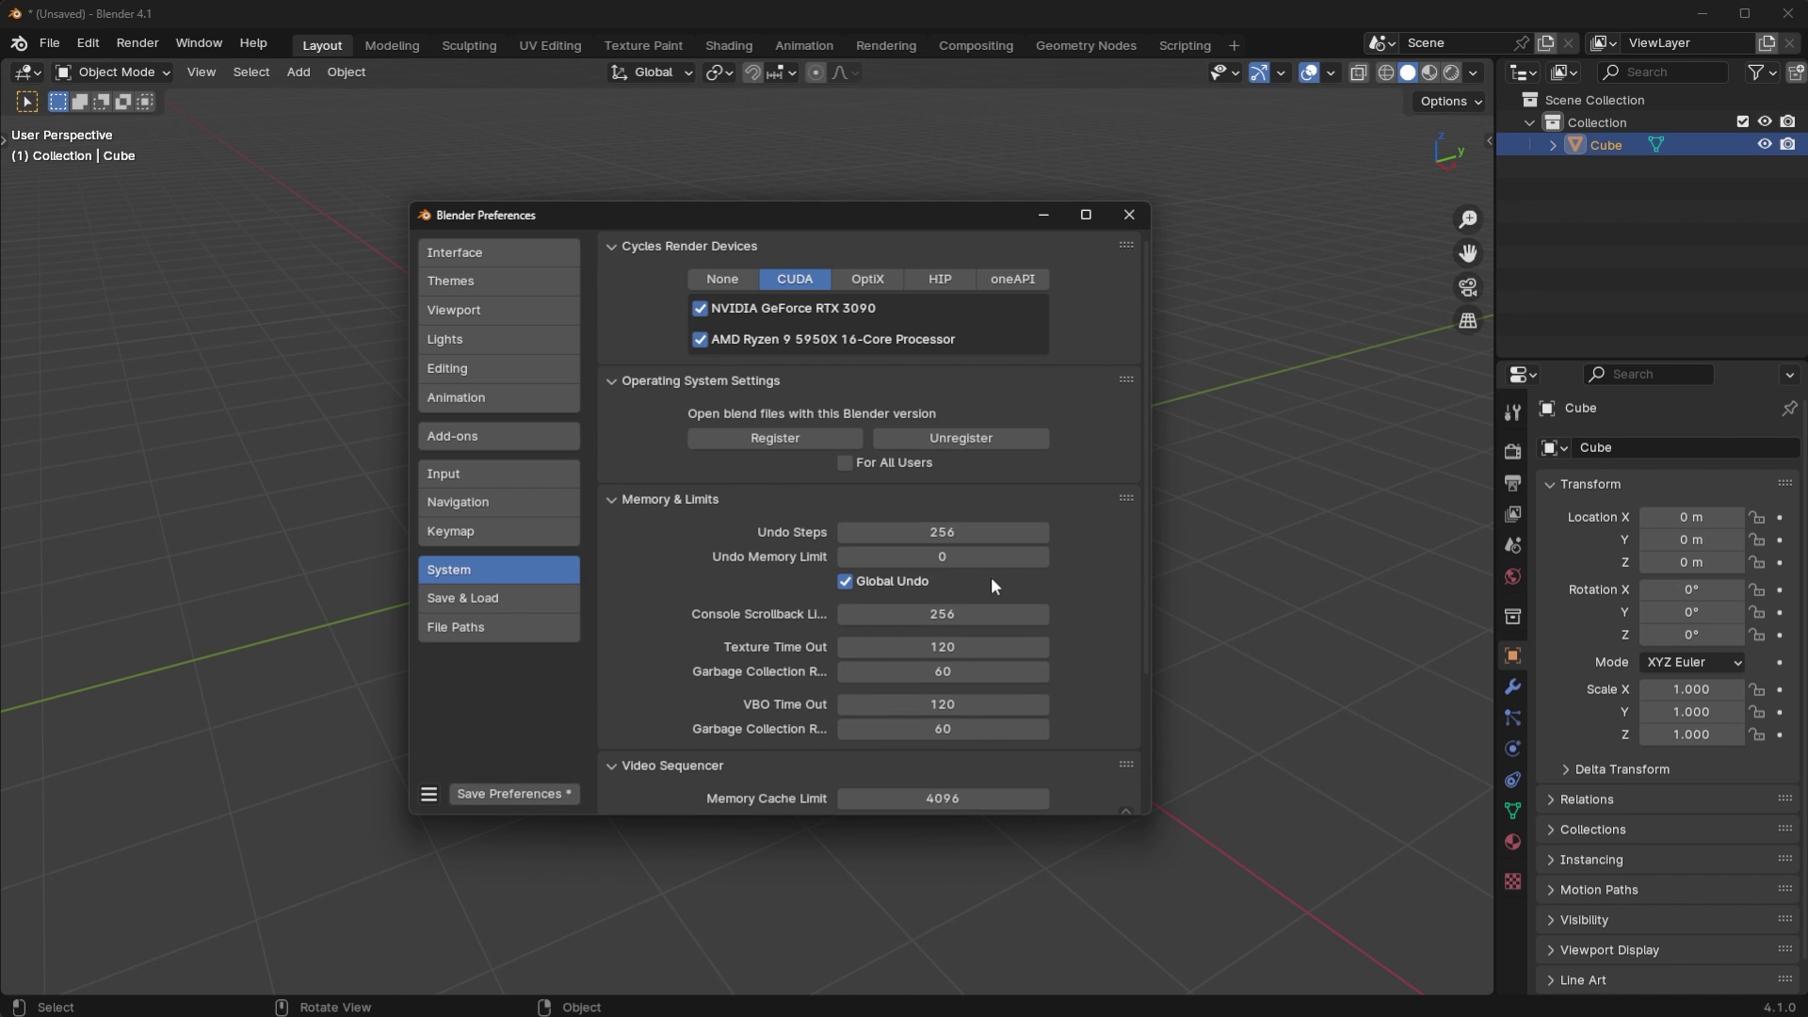
left_click(1129, 214)
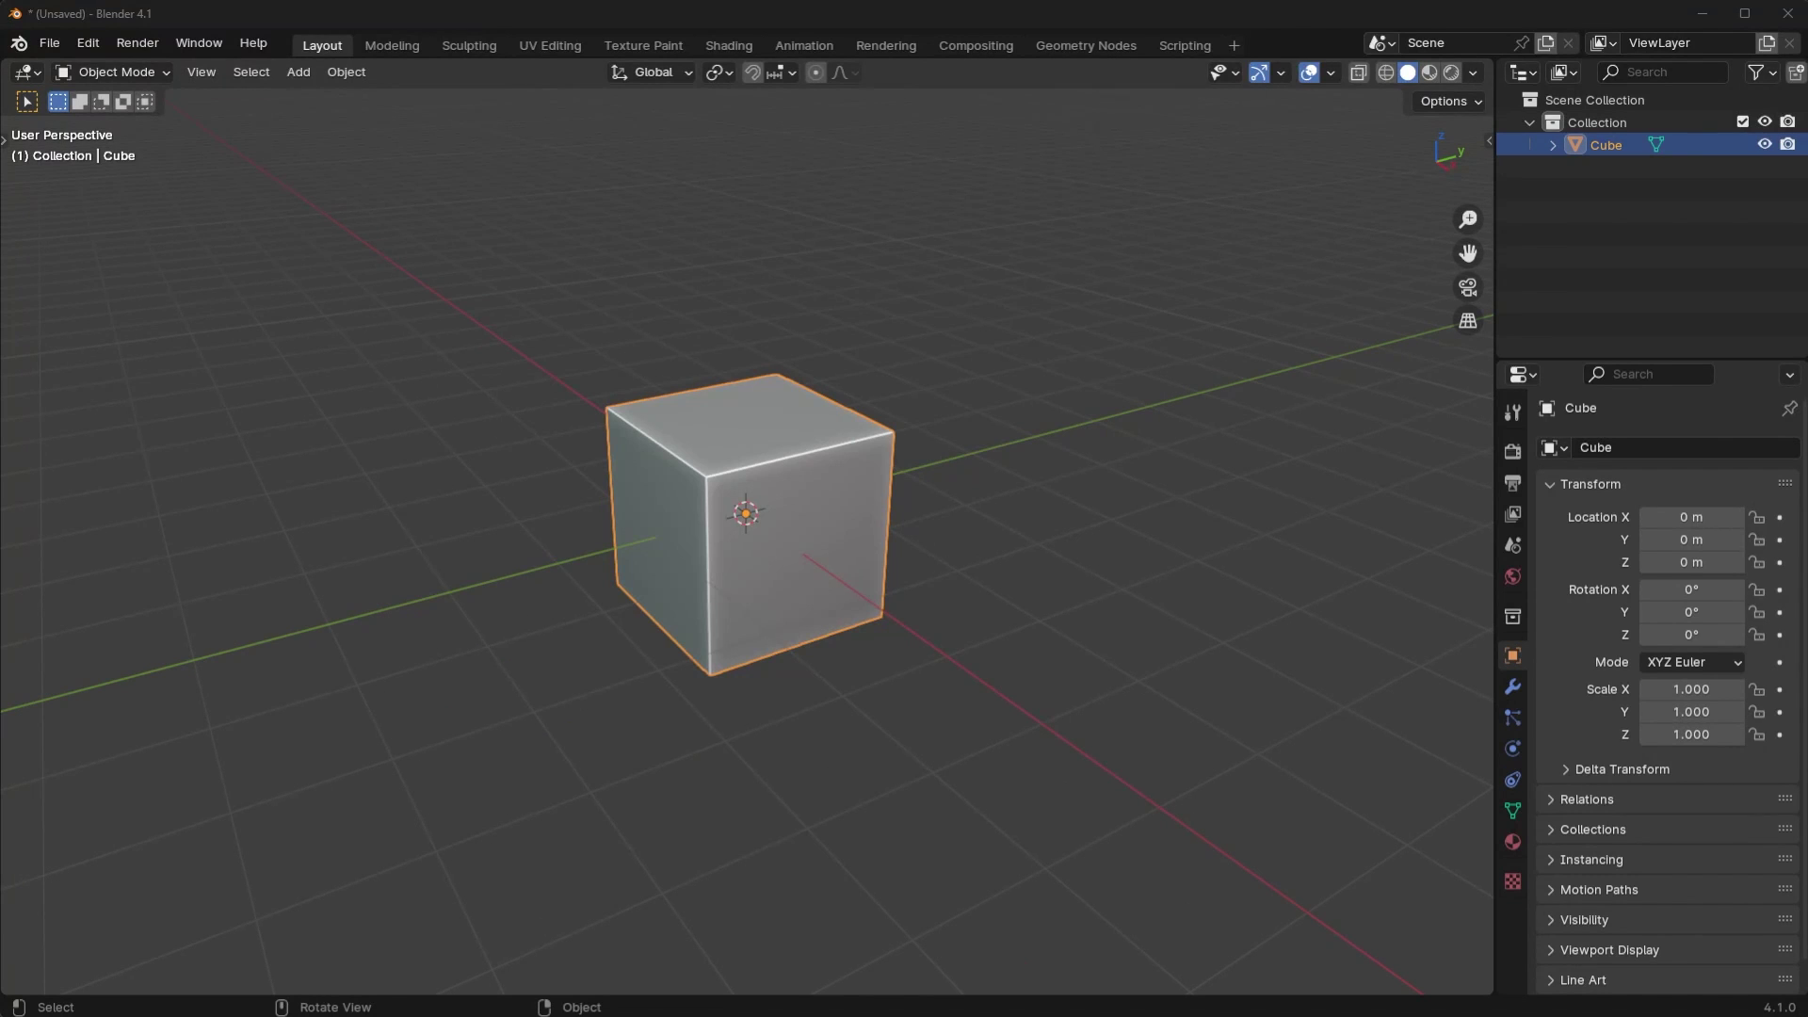
- Set the Render Engine to Cycles with Device GPU Compute
left_click(1513, 452)
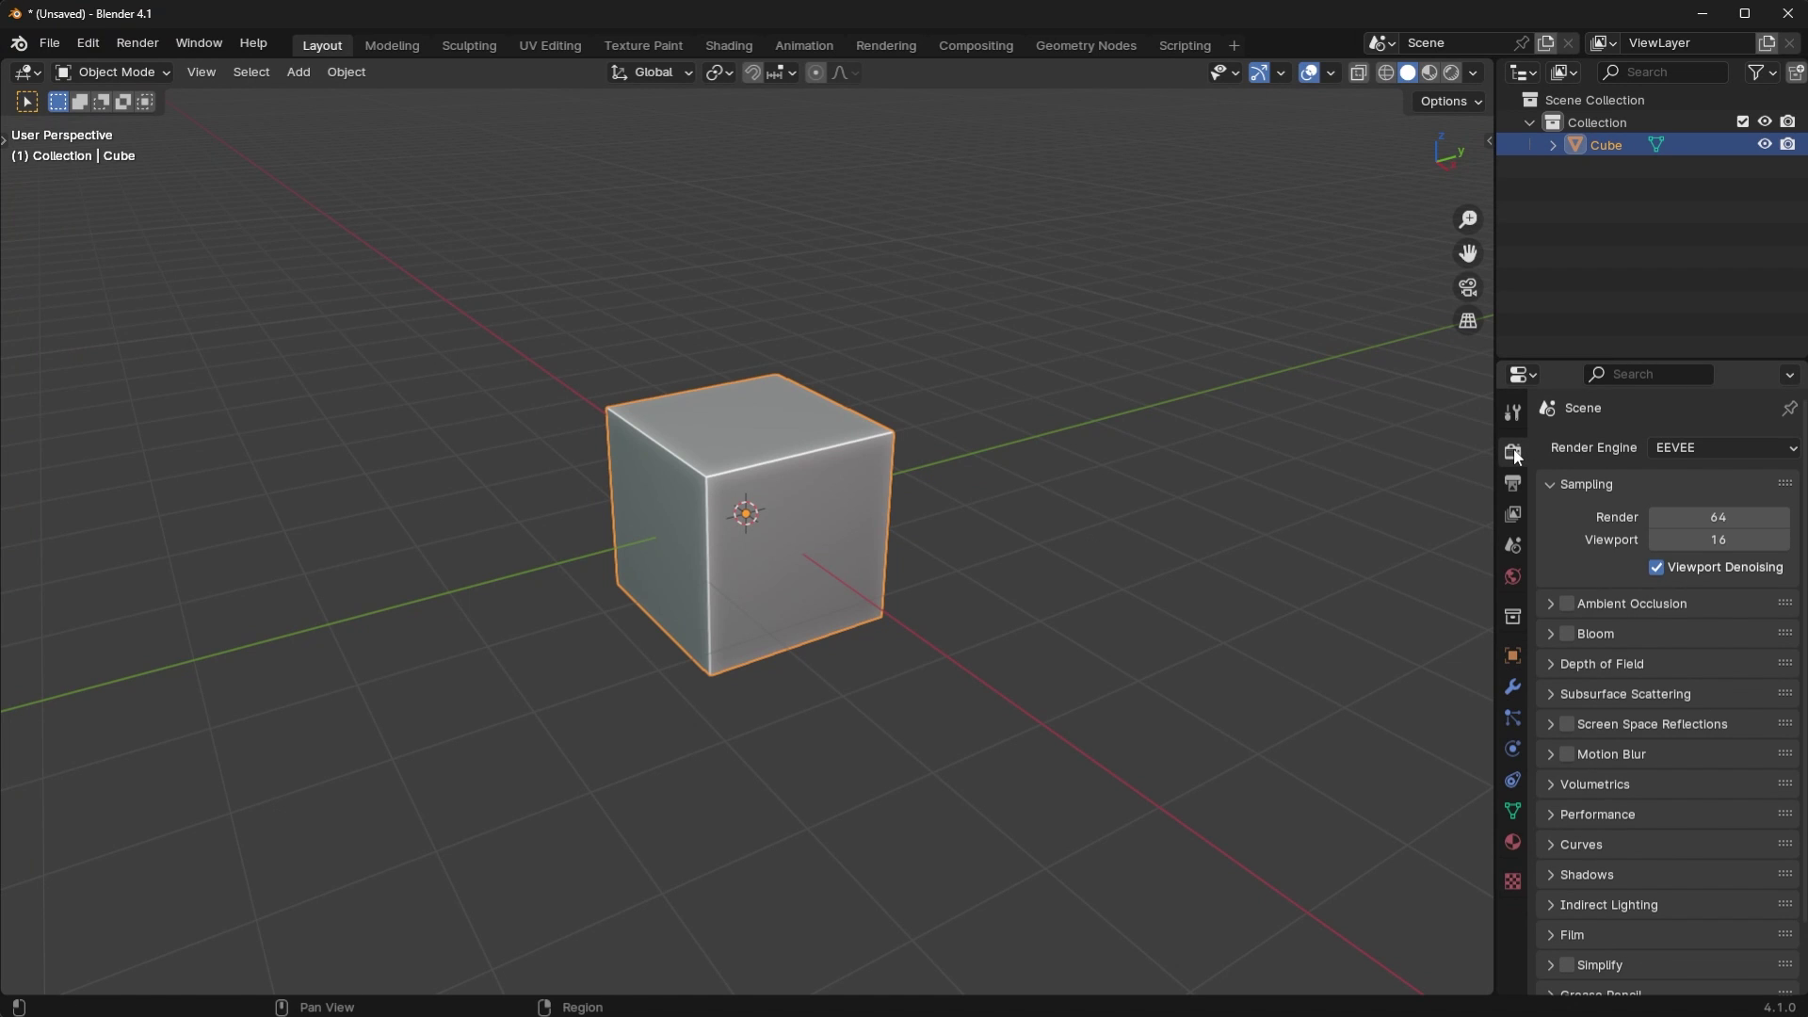
left_click(1694, 450)
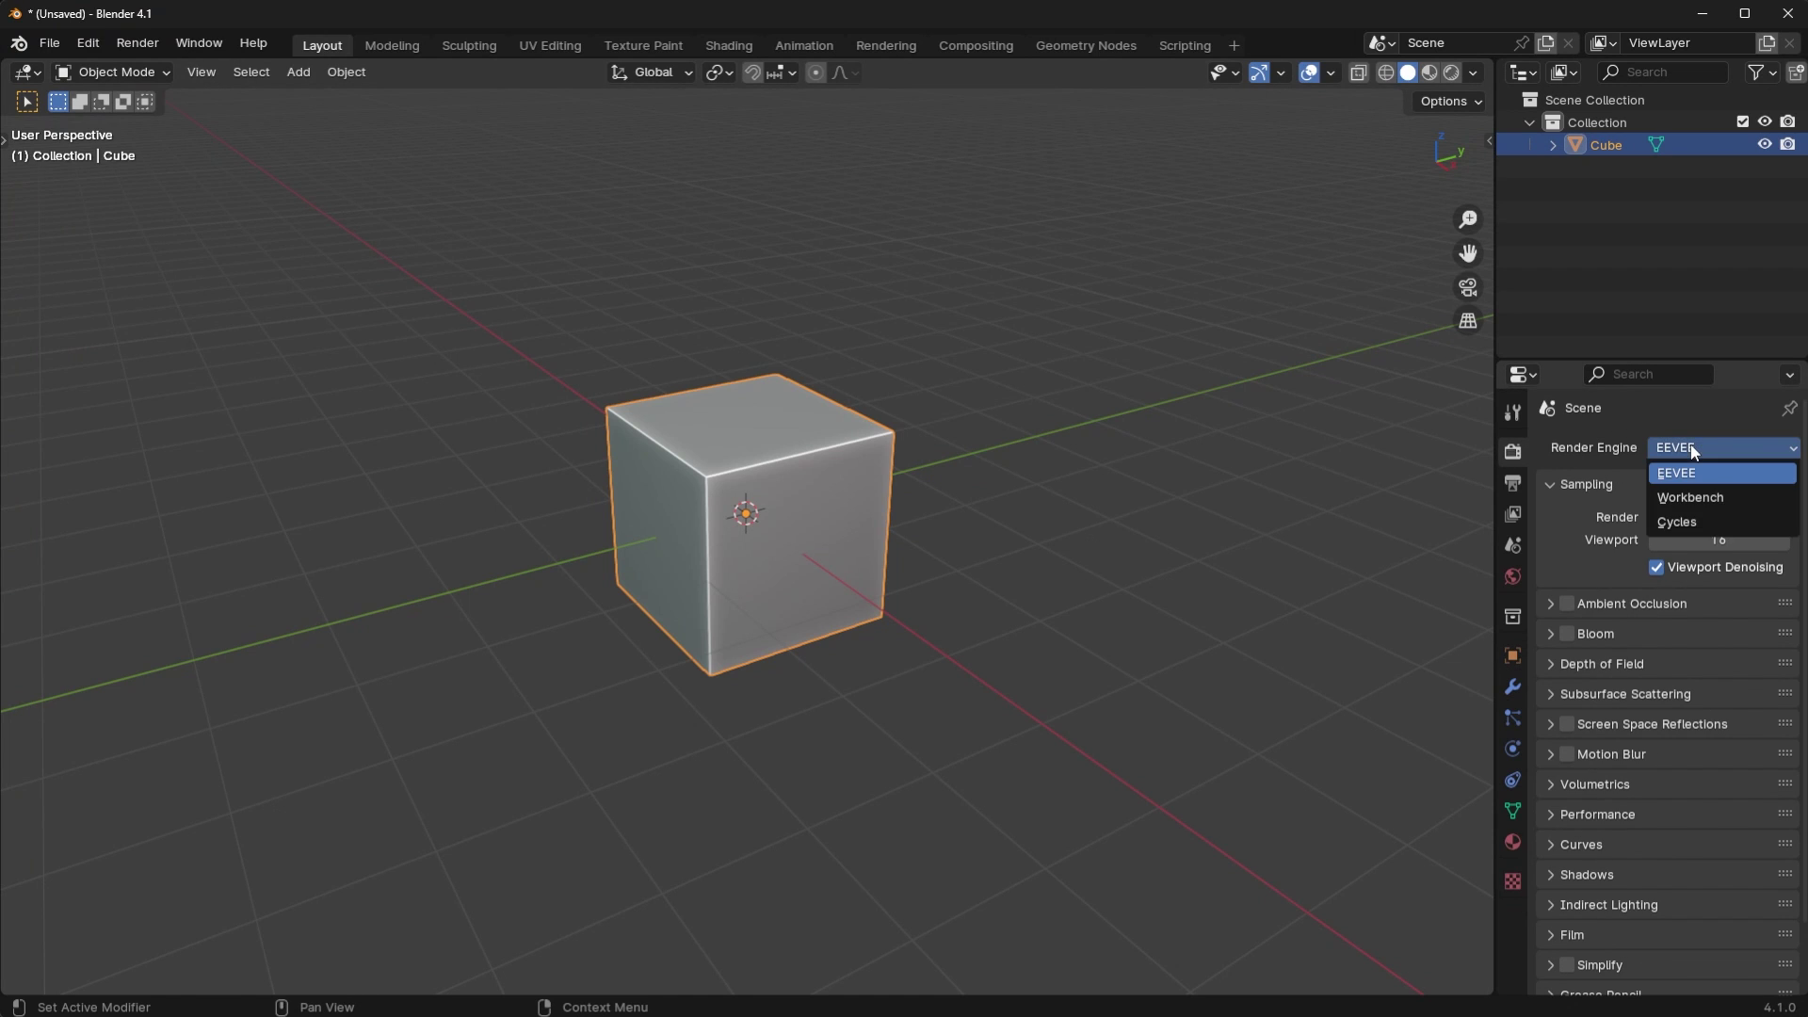
left_click(1696, 520)
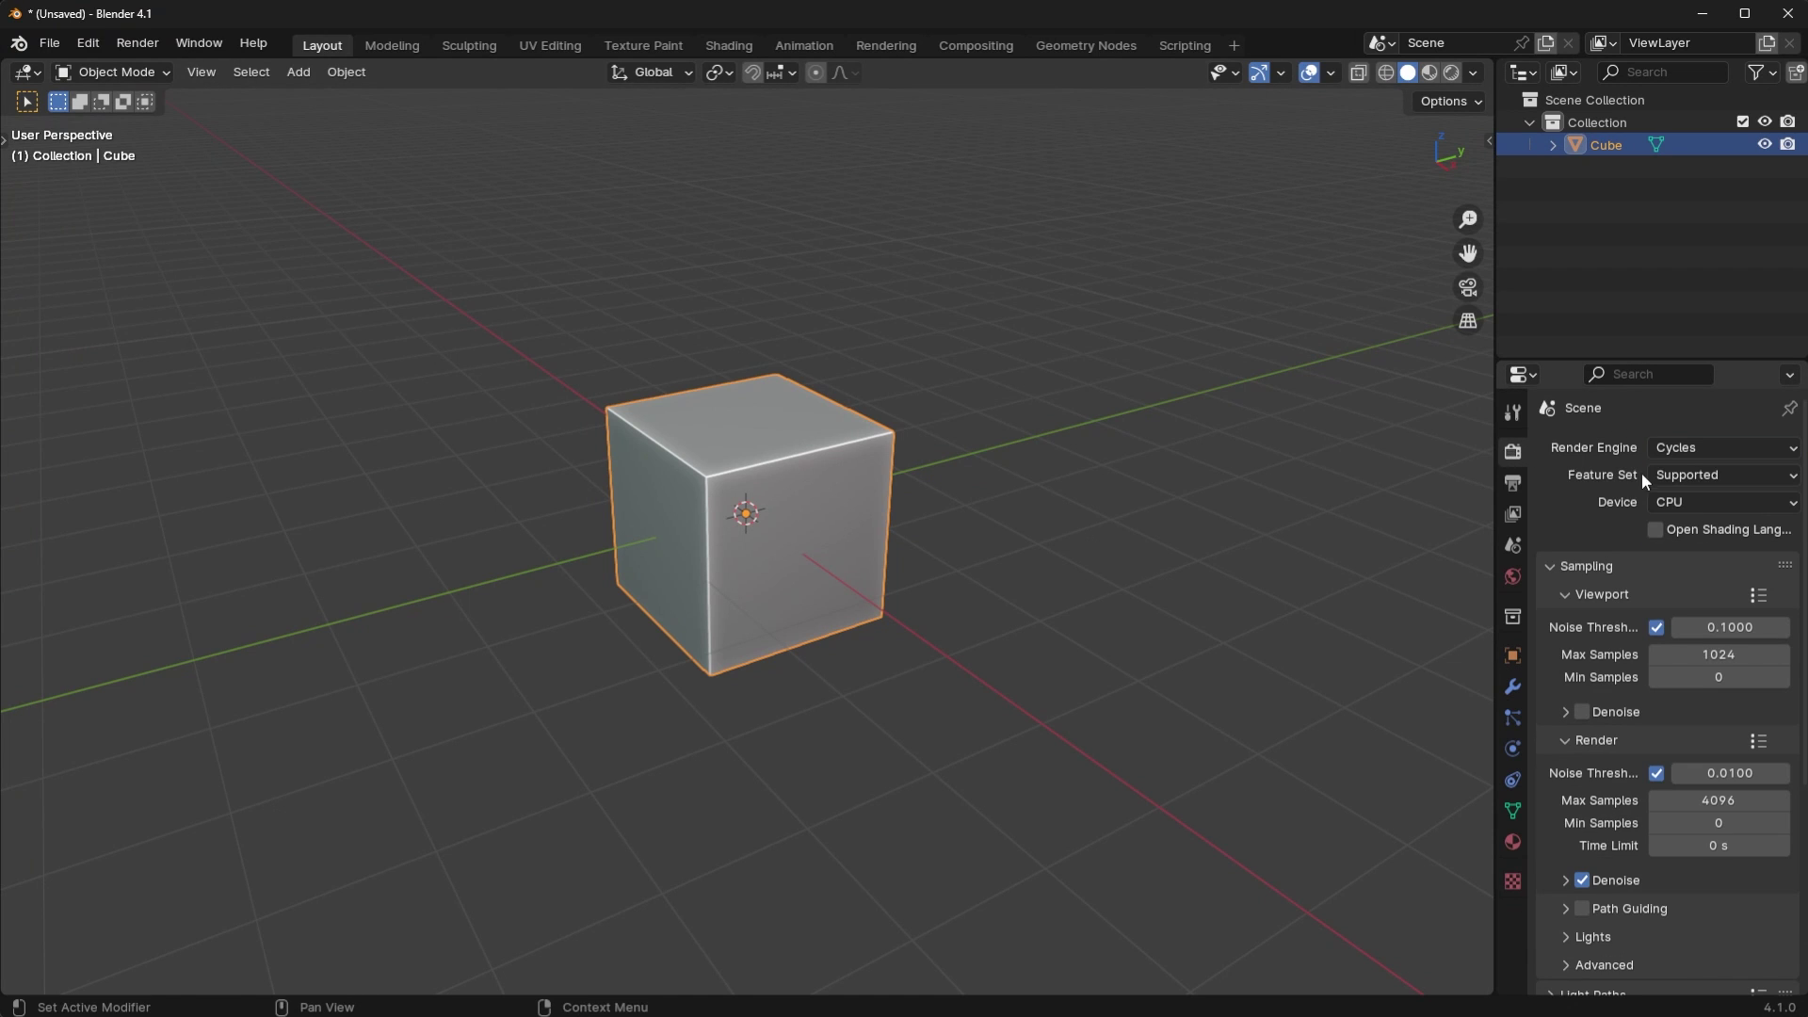
left_click(1691, 506)
left_click(1687, 549)
- Preview the cube in Rendered shading, then return the viewport to Solid
key("z")
left_click(1145, 288)
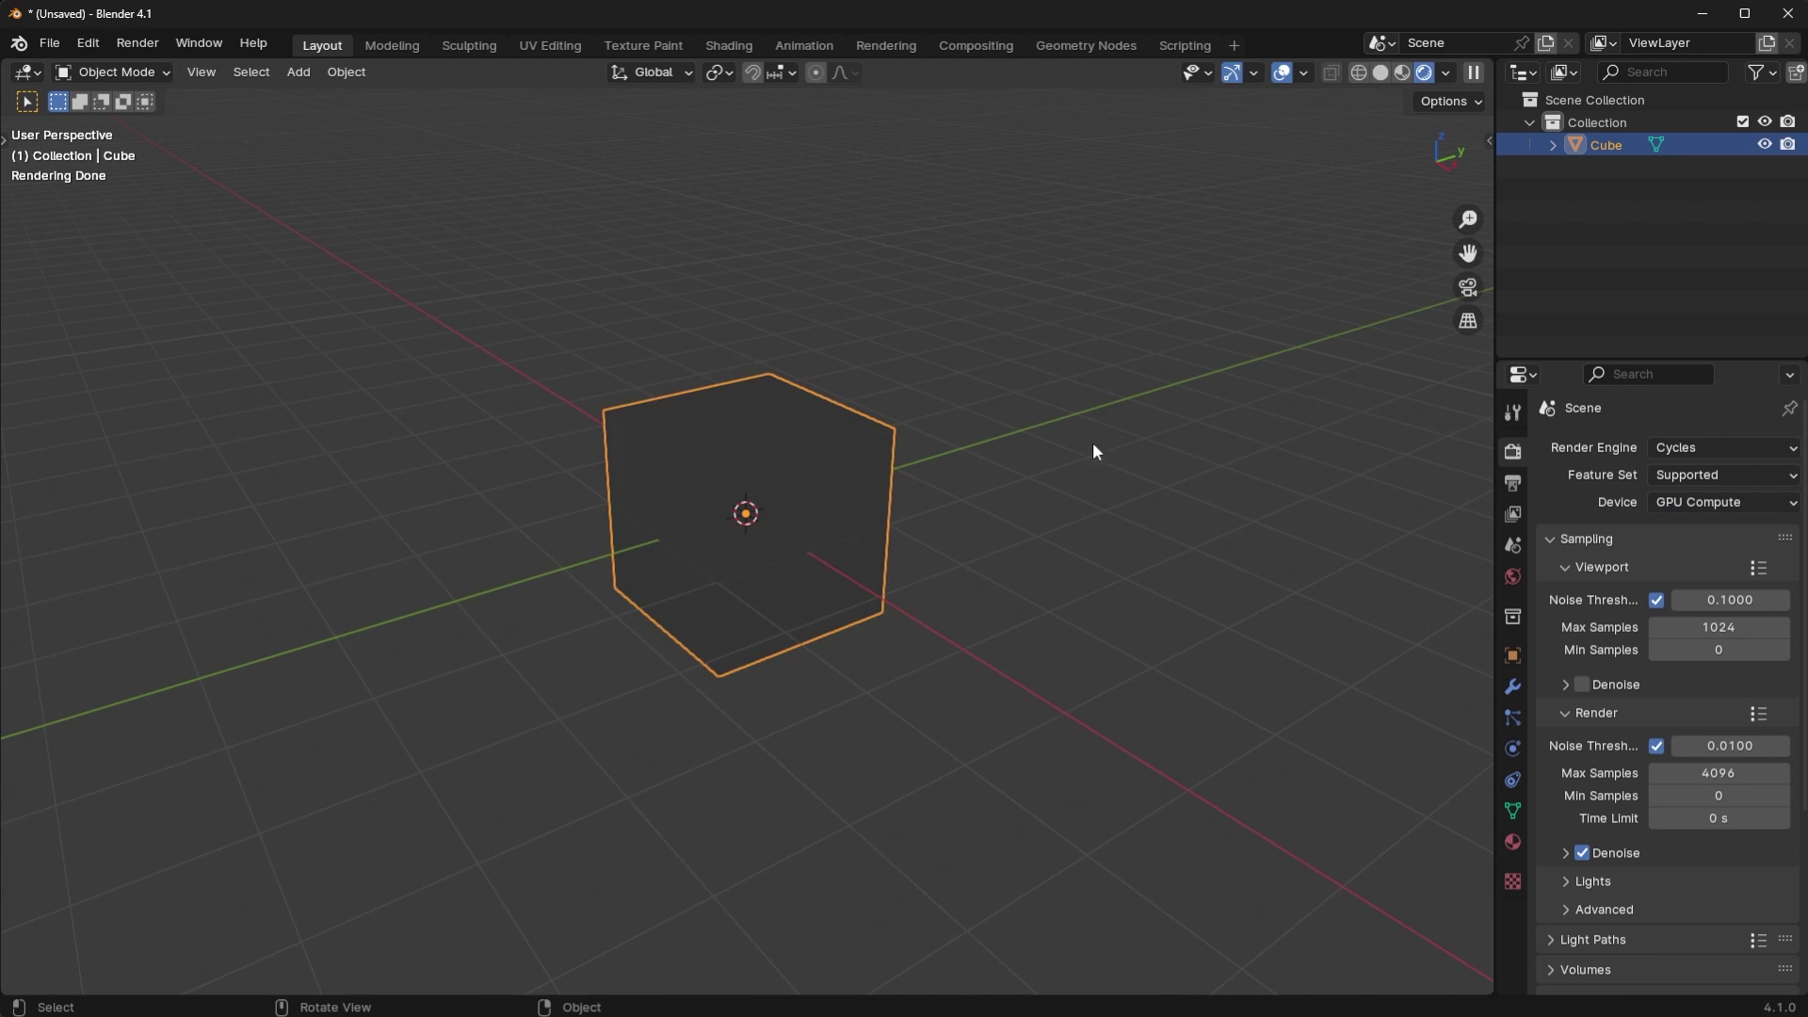
mouse_move(1072, 502)
middle_mouse_down()
mouse_move(742, 431)
mouse_move(901, 438)
middle_mouse_up()
key("z")
left_click(927, 464)
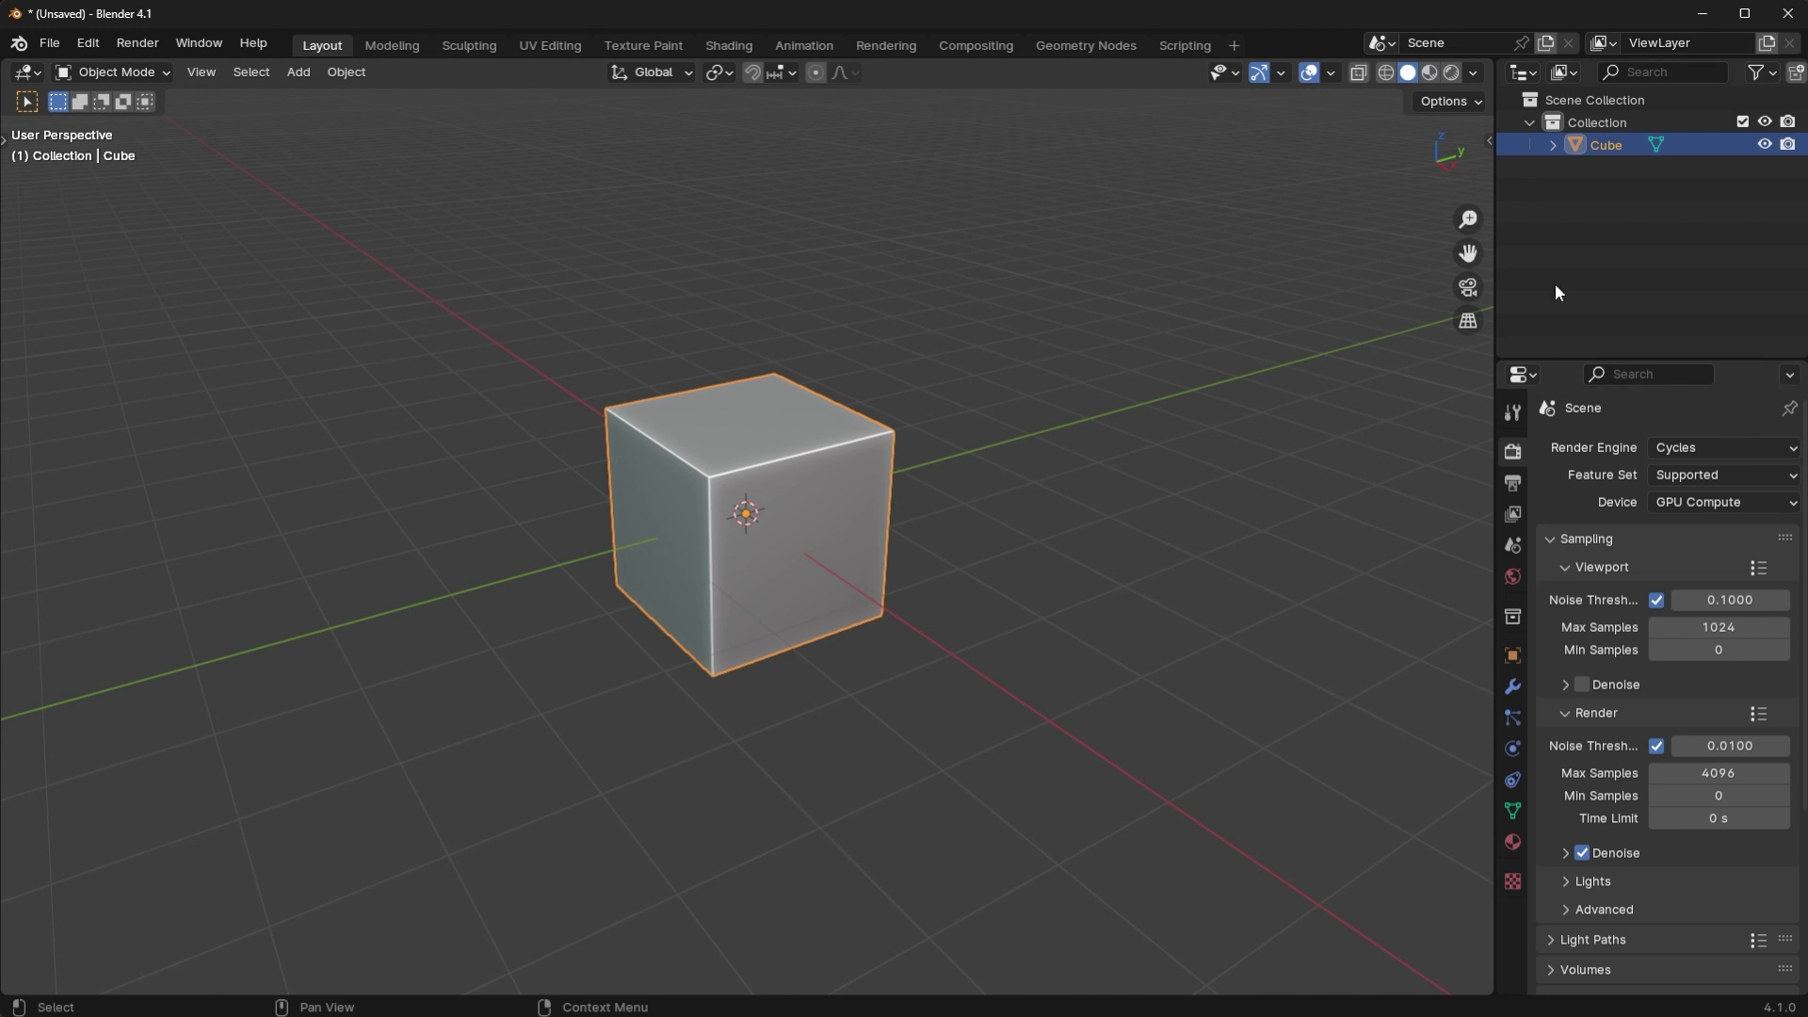
scroll(1599, 685, "down", 3)
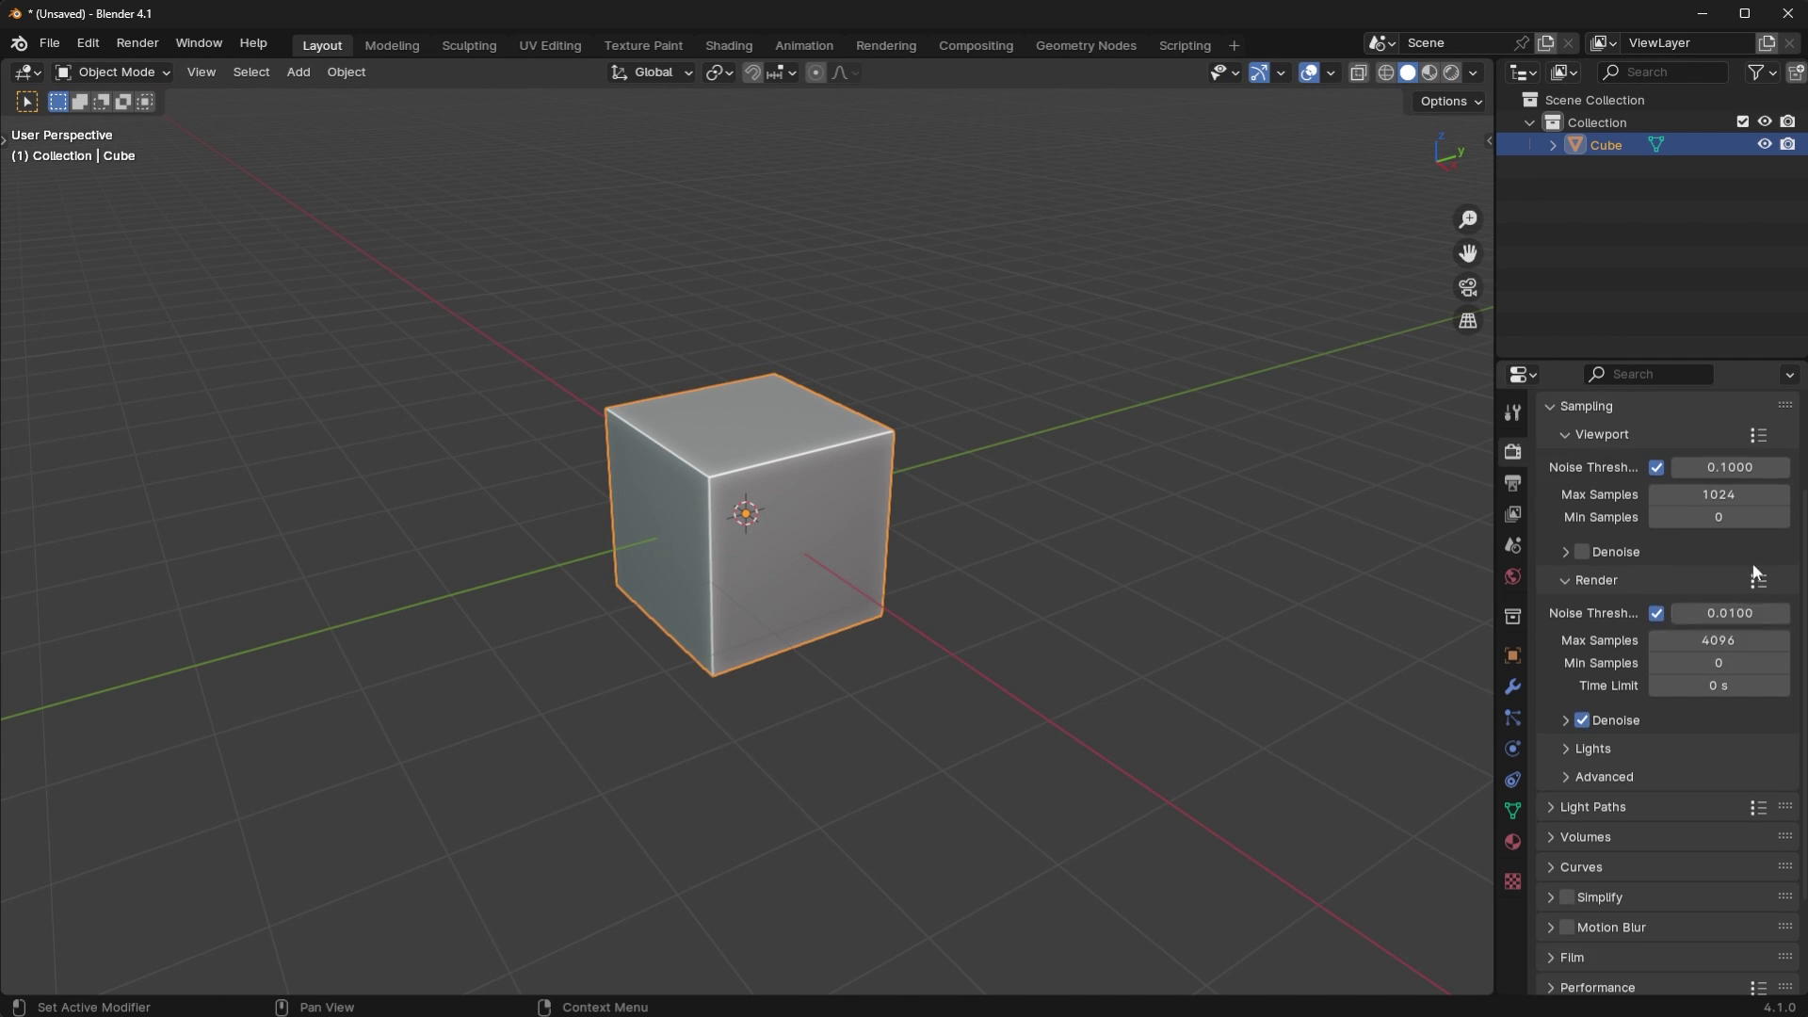
scroll(1657, 691, "up", 3)
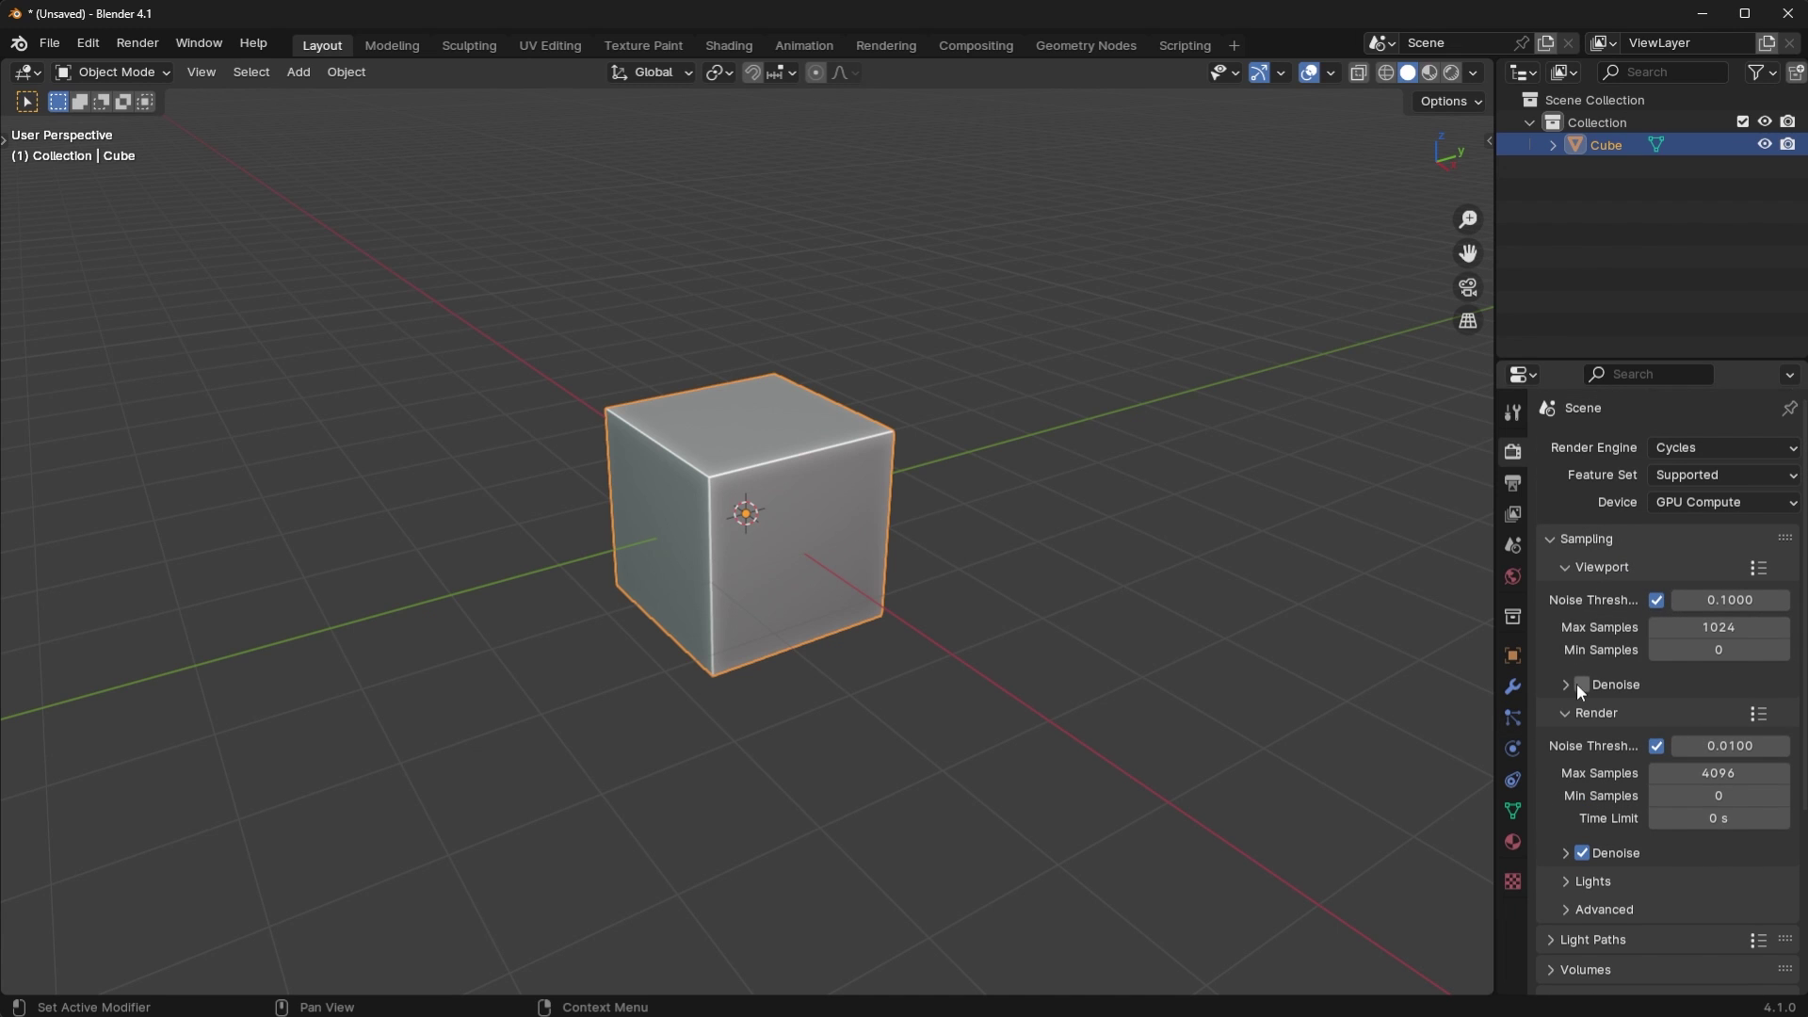
scroll(1580, 659, "down", 6)
scroll(1627, 696, "up", 5)
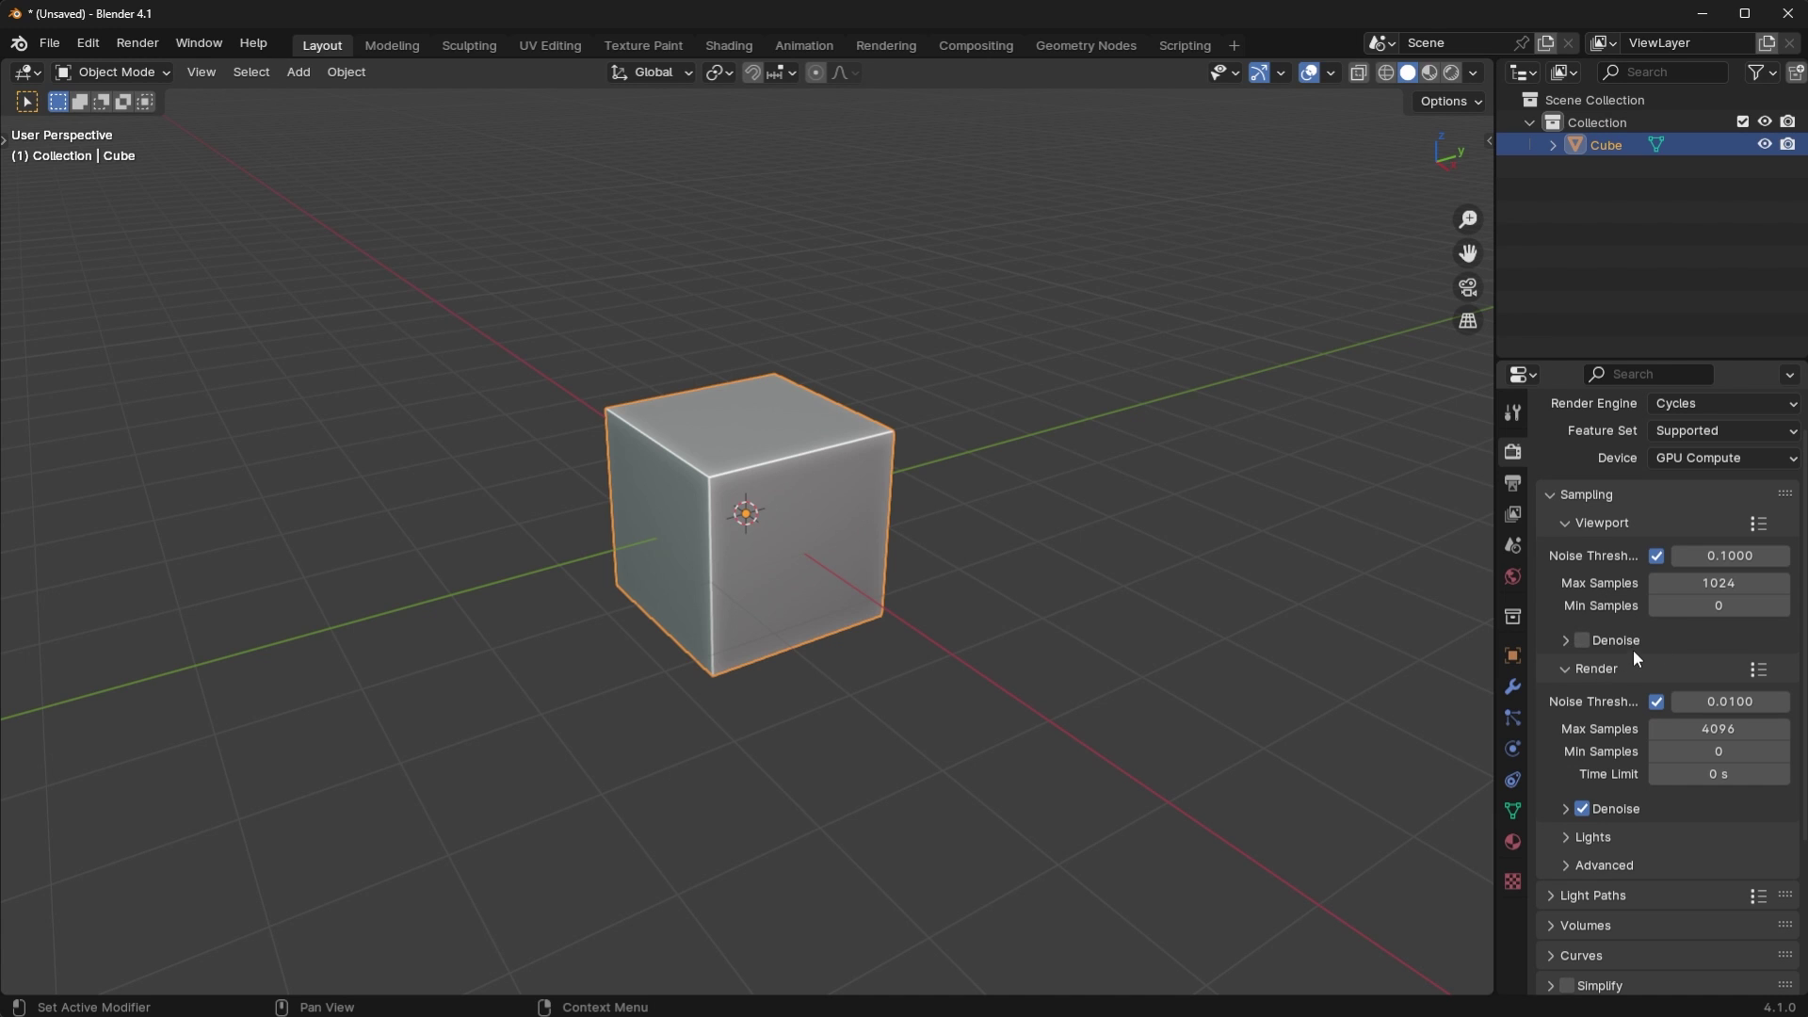
scroll(1636, 739, "down", 5)
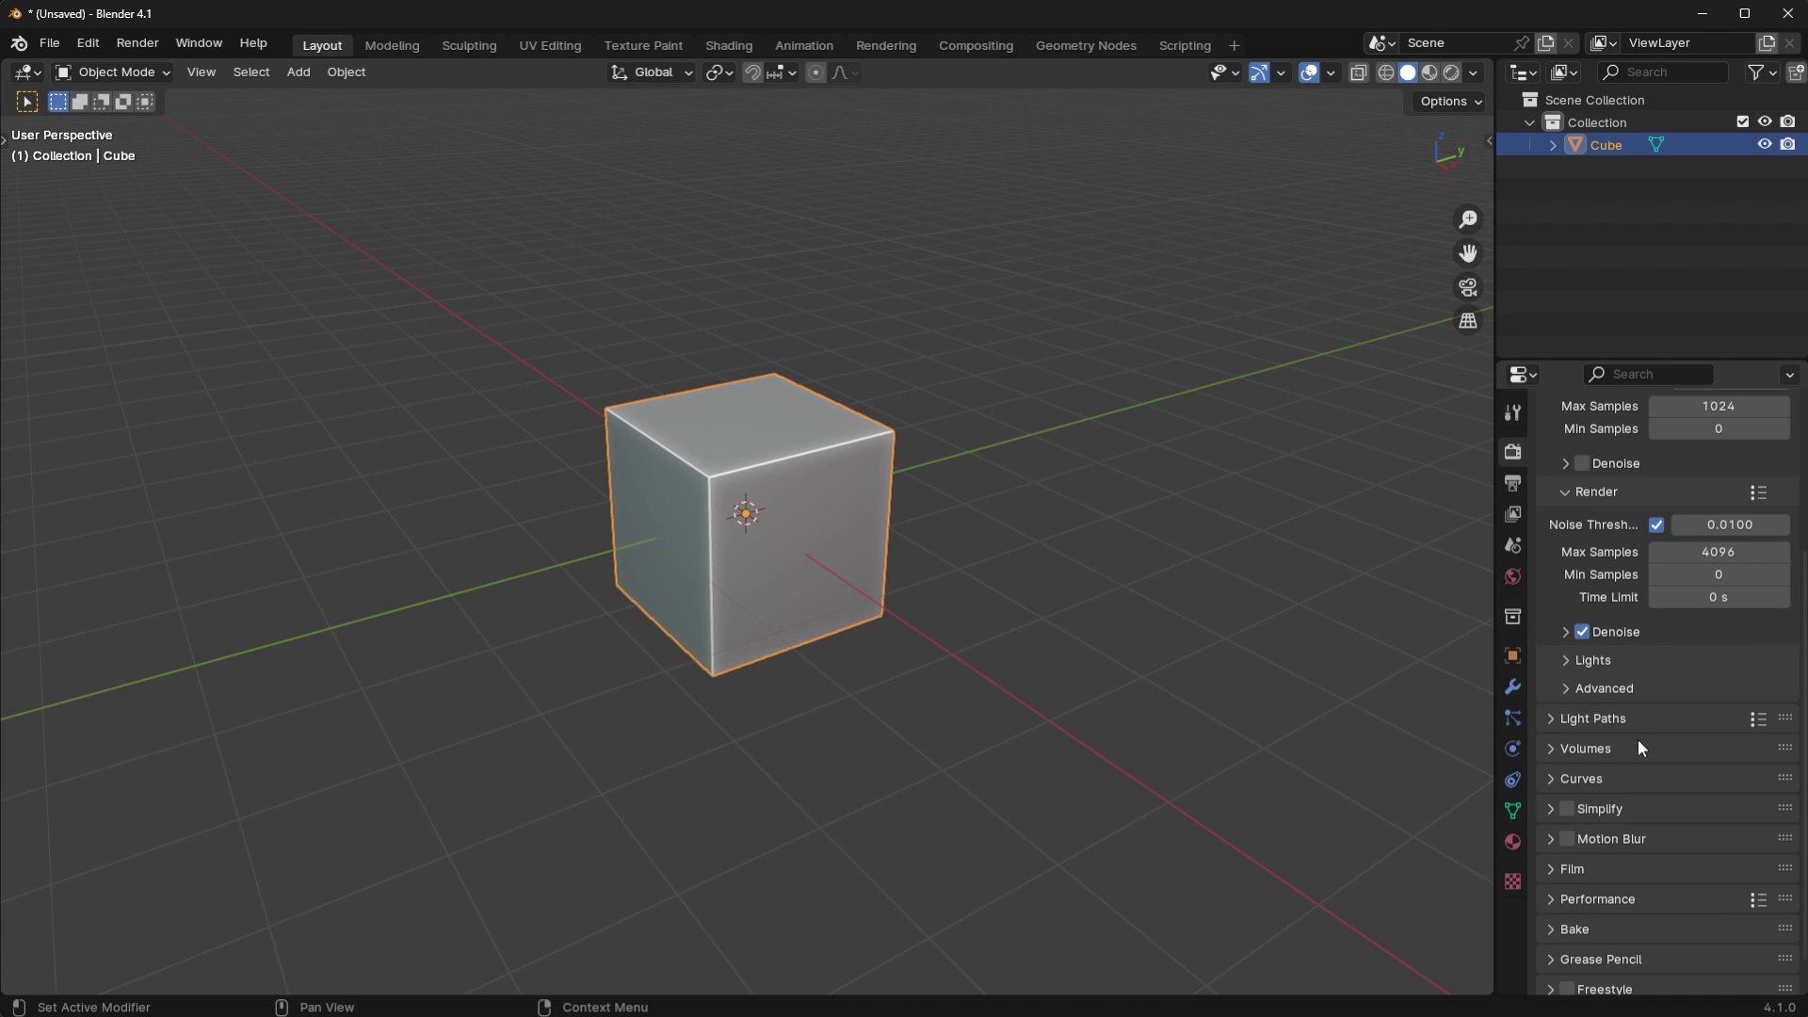
left_click(1593, 661)
left_click(1593, 659)
left_click(1617, 687)
left_click(1623, 689)
scroll(1604, 678, "down", 1)
left_click(1616, 680)
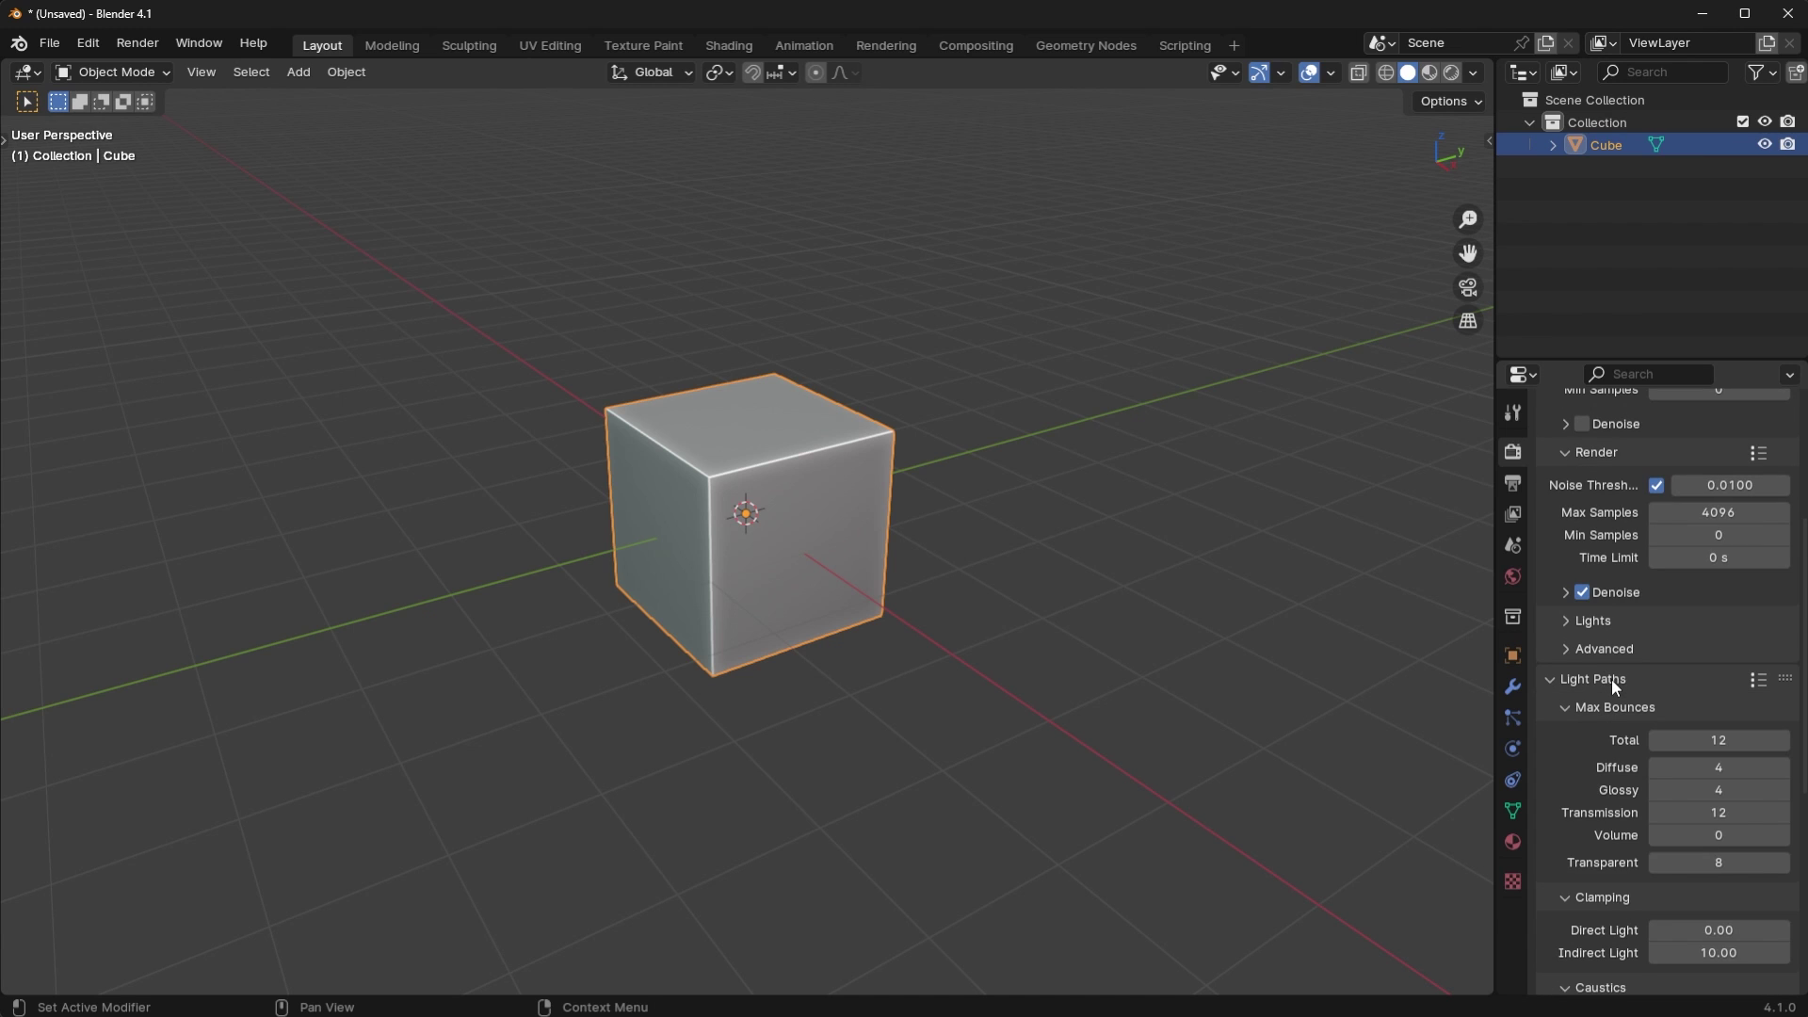
scroll(1698, 600, "down", 4)
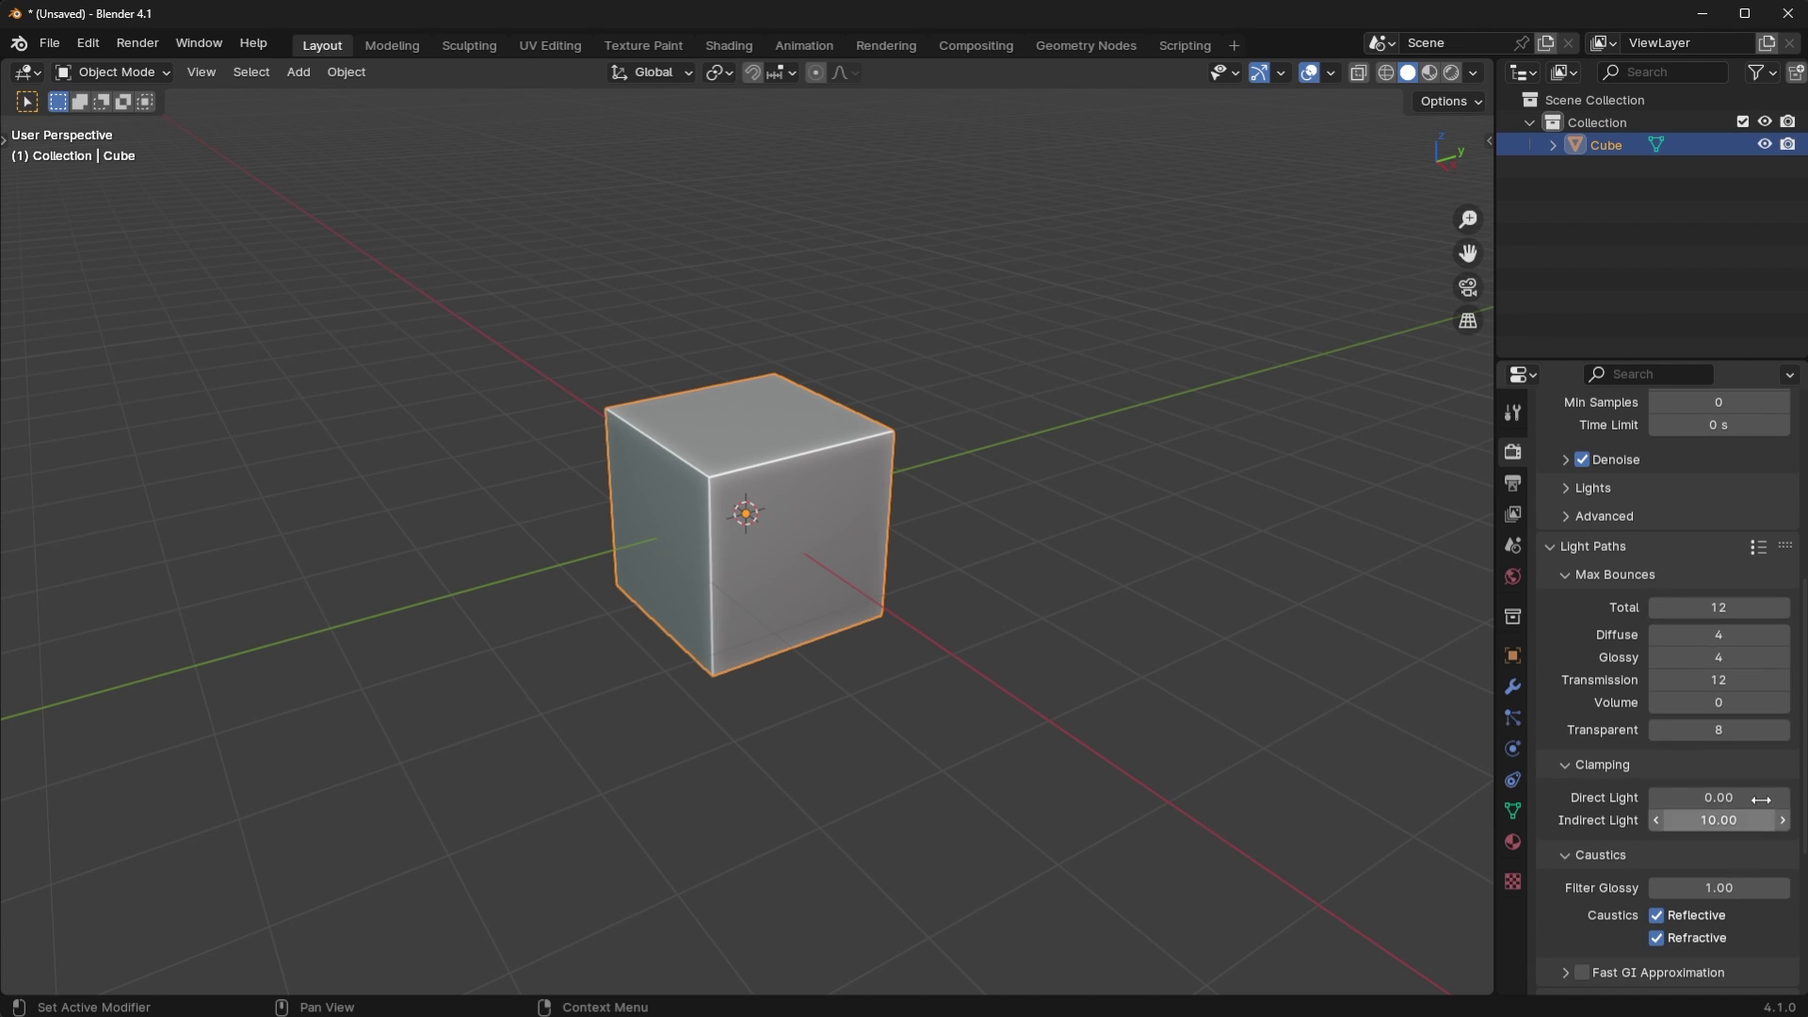
left_click(1591, 547)
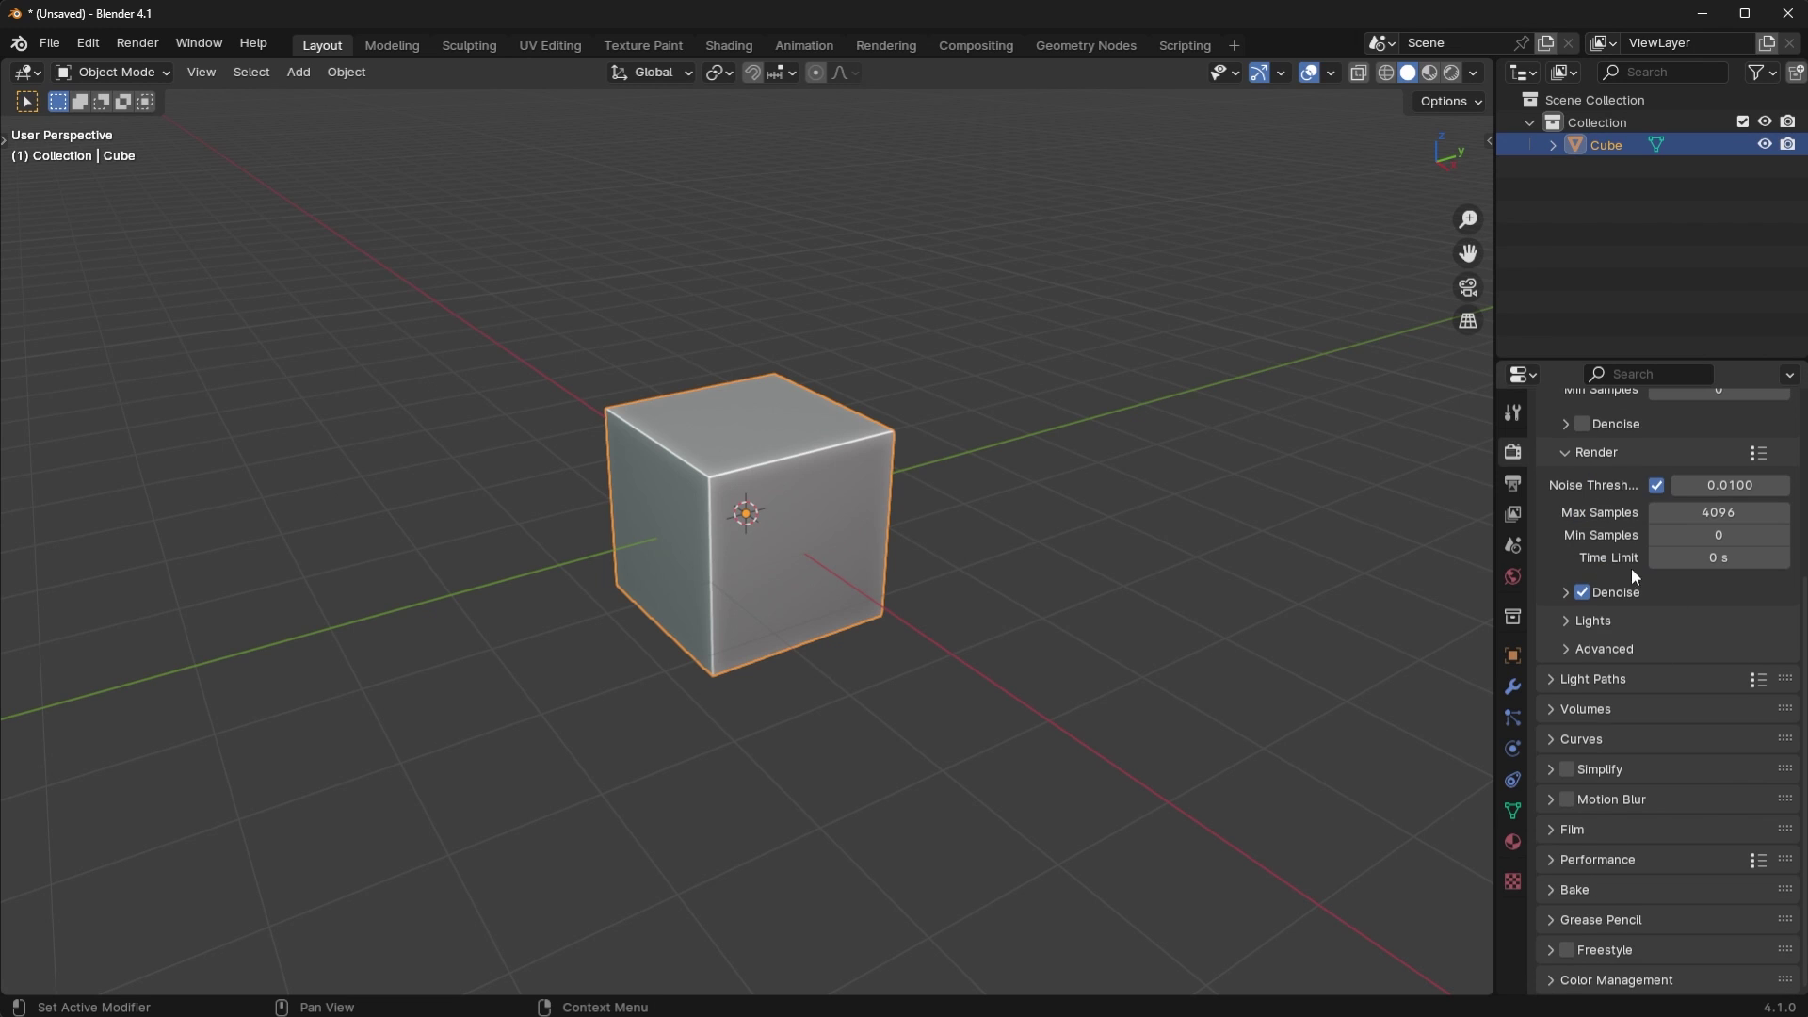
left_click(1569, 674)
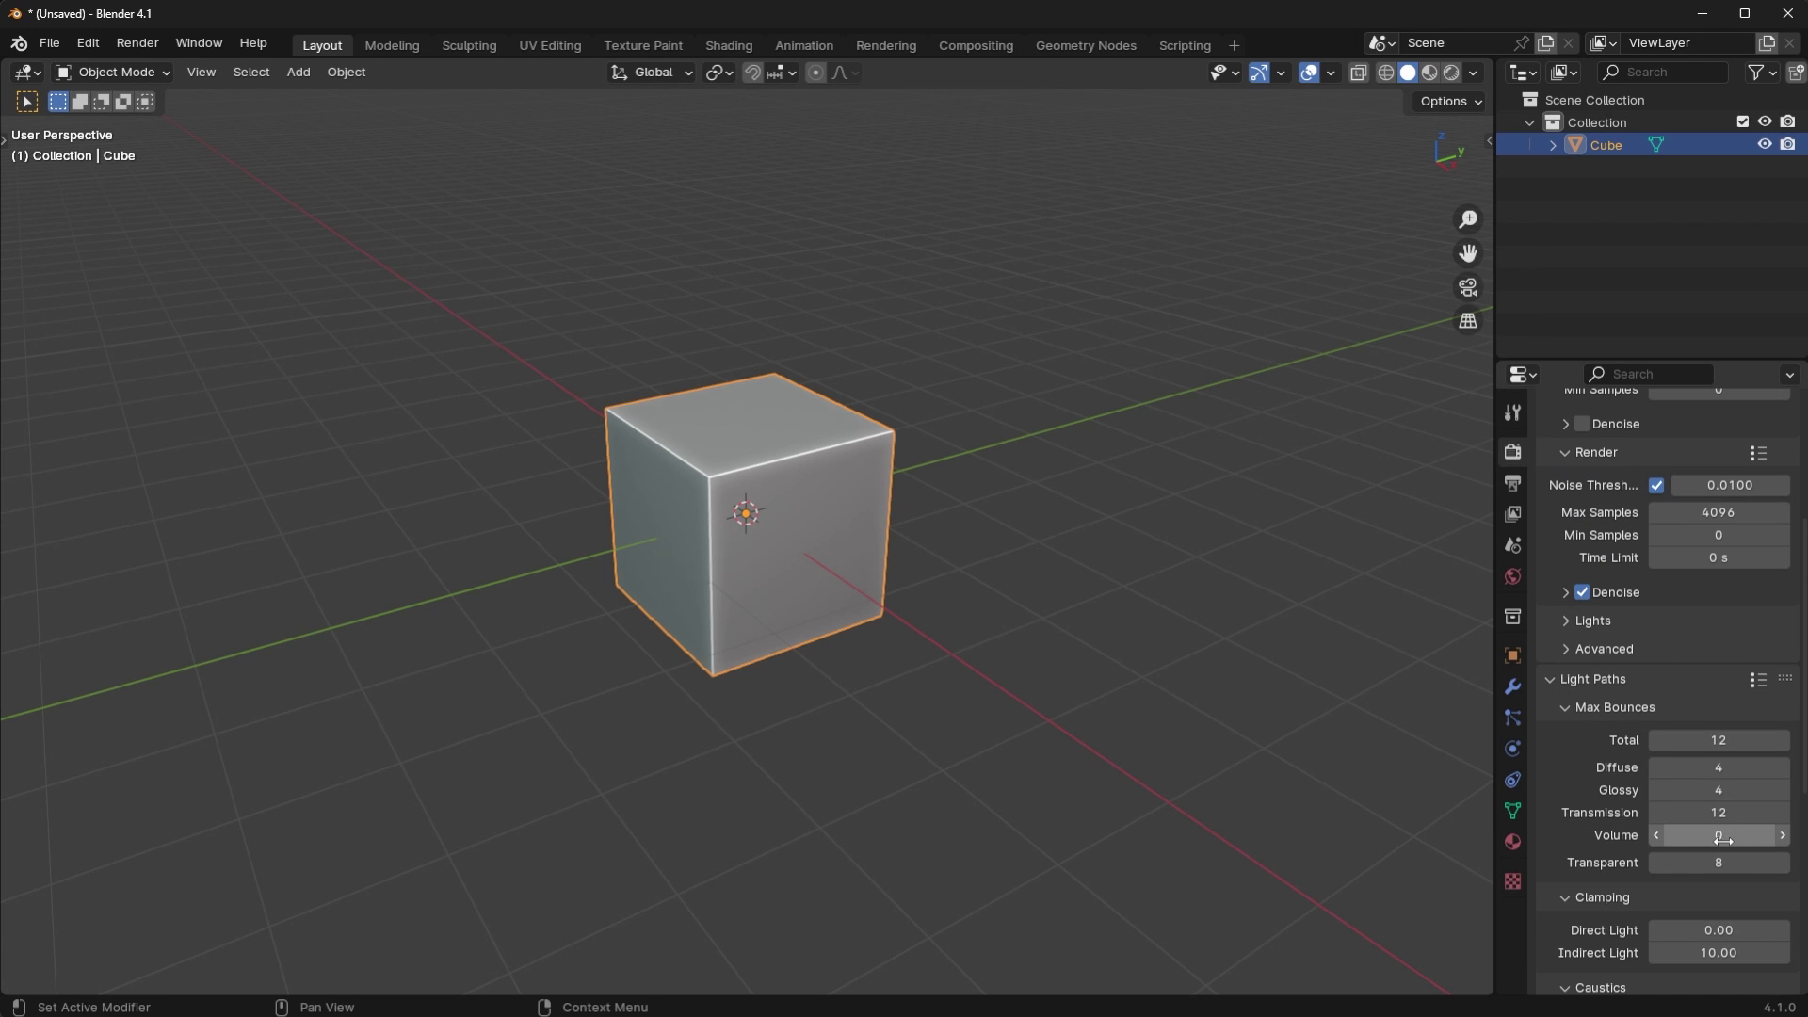
left_click(1625, 676)
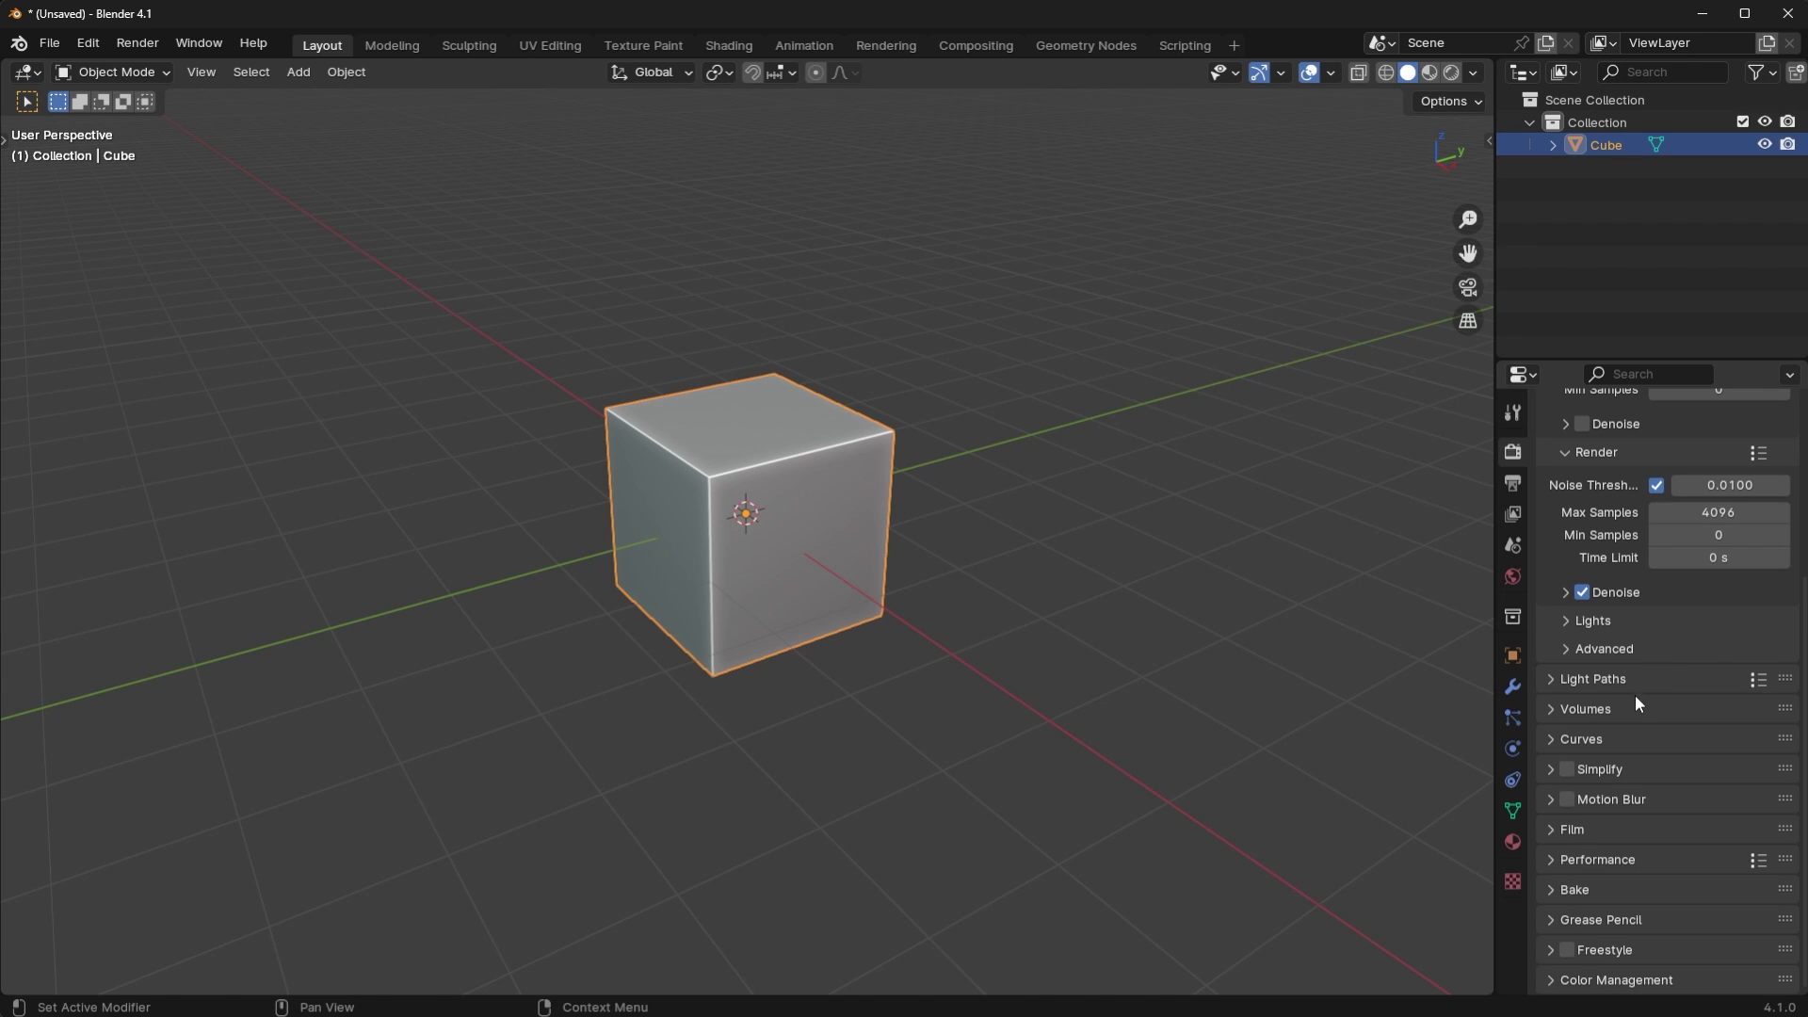
- Set Performance Tile Size to 4096, keeping Threads Mode on Auto-Detect
left_click(1638, 859)
scroll(1649, 863, "down", 5)
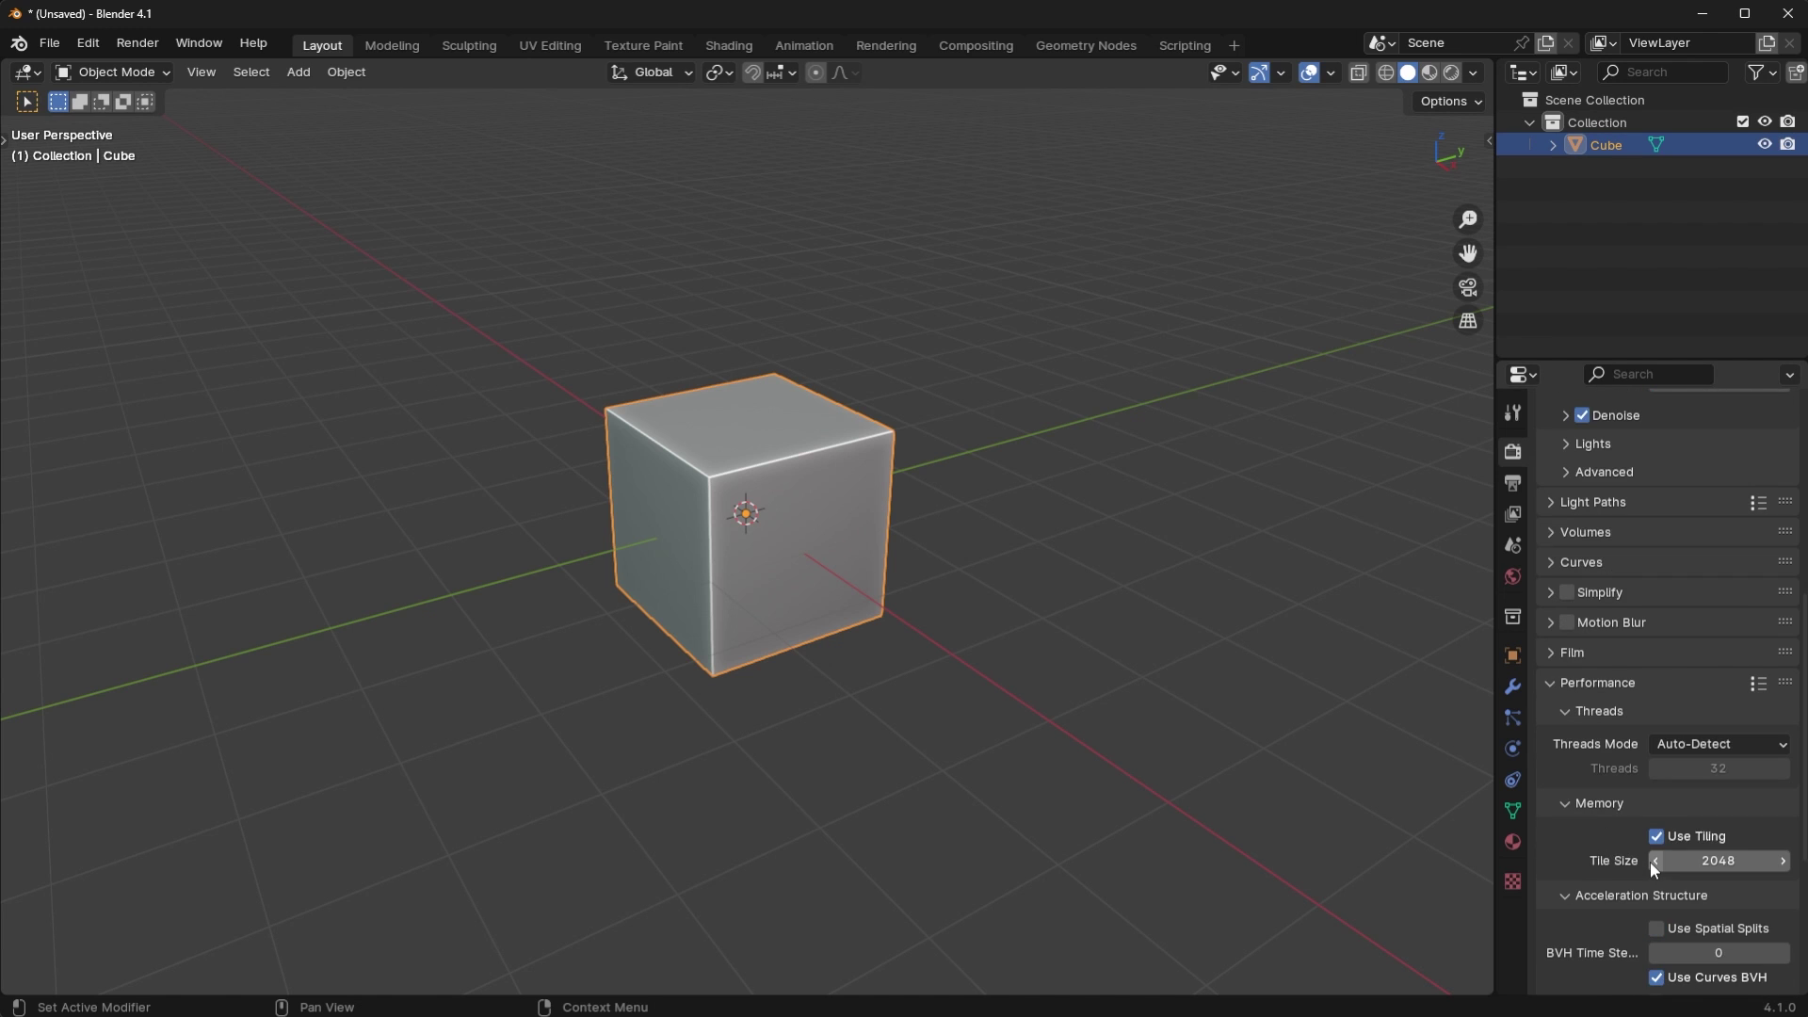
scroll(1649, 862, "down", 5)
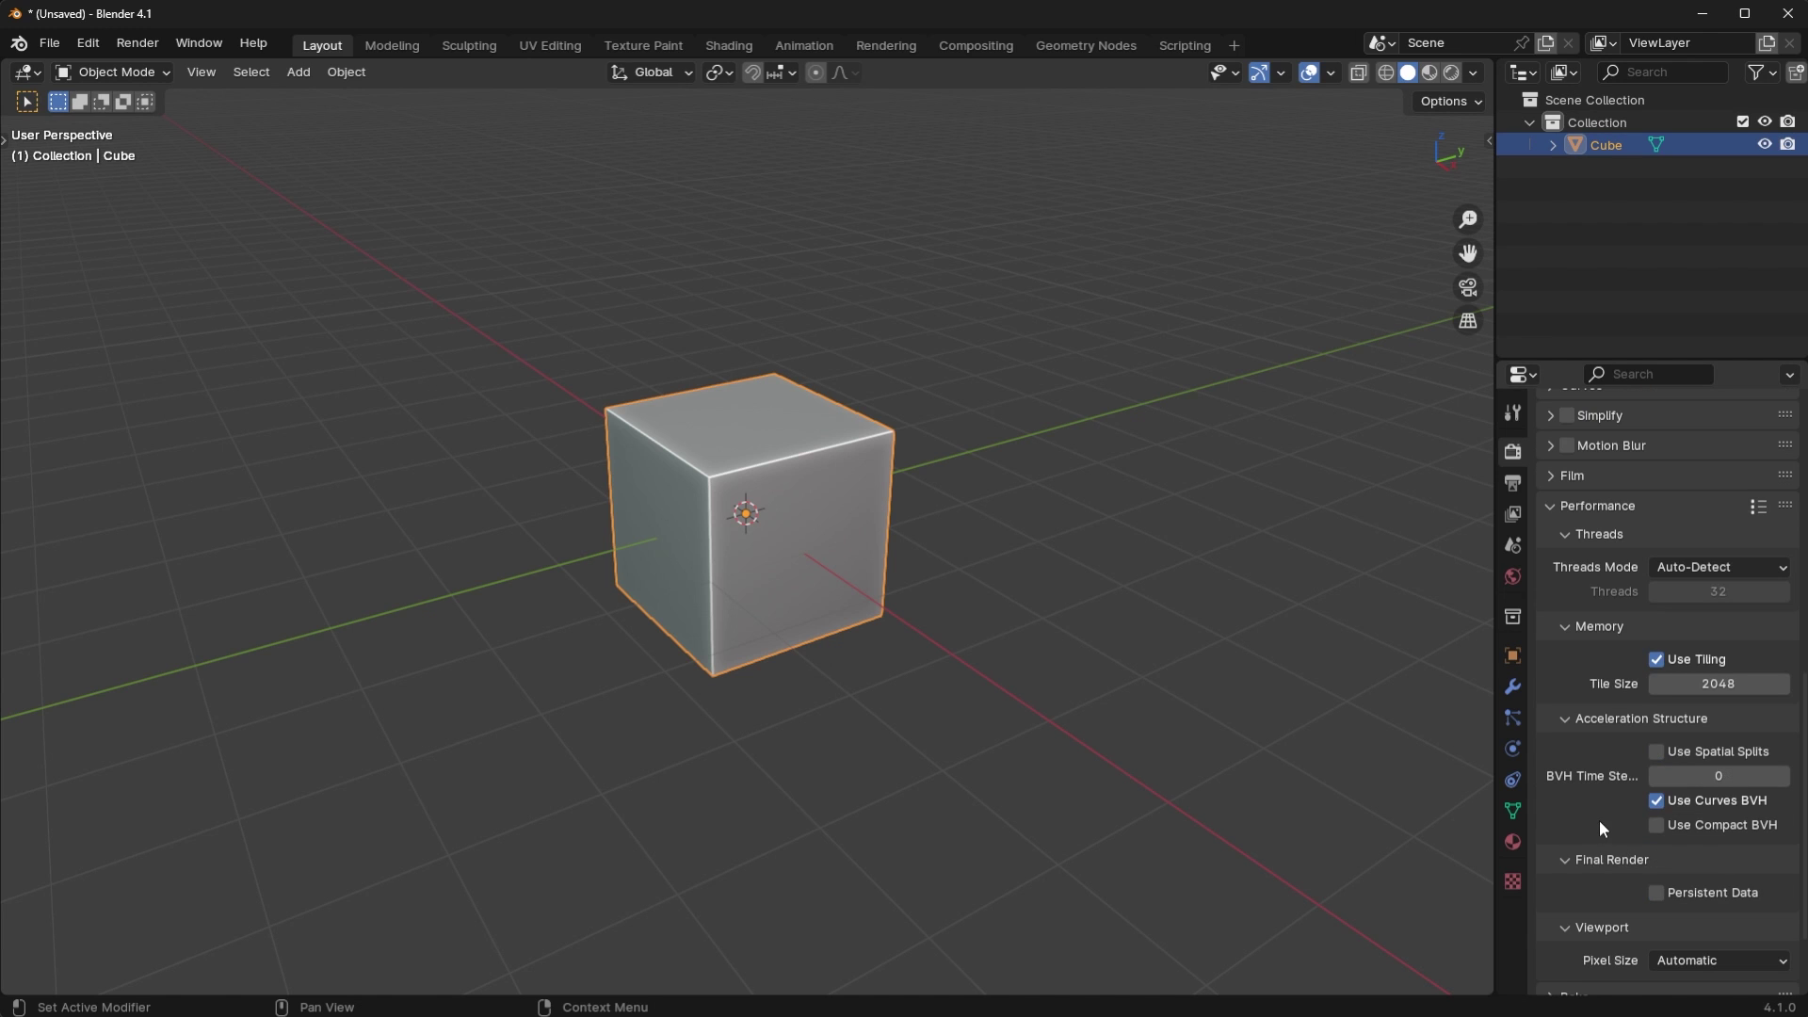
left_click(1723, 683)
type("4096")
key("Return")
left_click(1712, 570)
left_click(1713, 572)
- Enable Transparent in the Film settings
scroll(1673, 750, "down", 1)
scroll(1674, 751, "down", 1)
scroll(1648, 848, "up", 4)
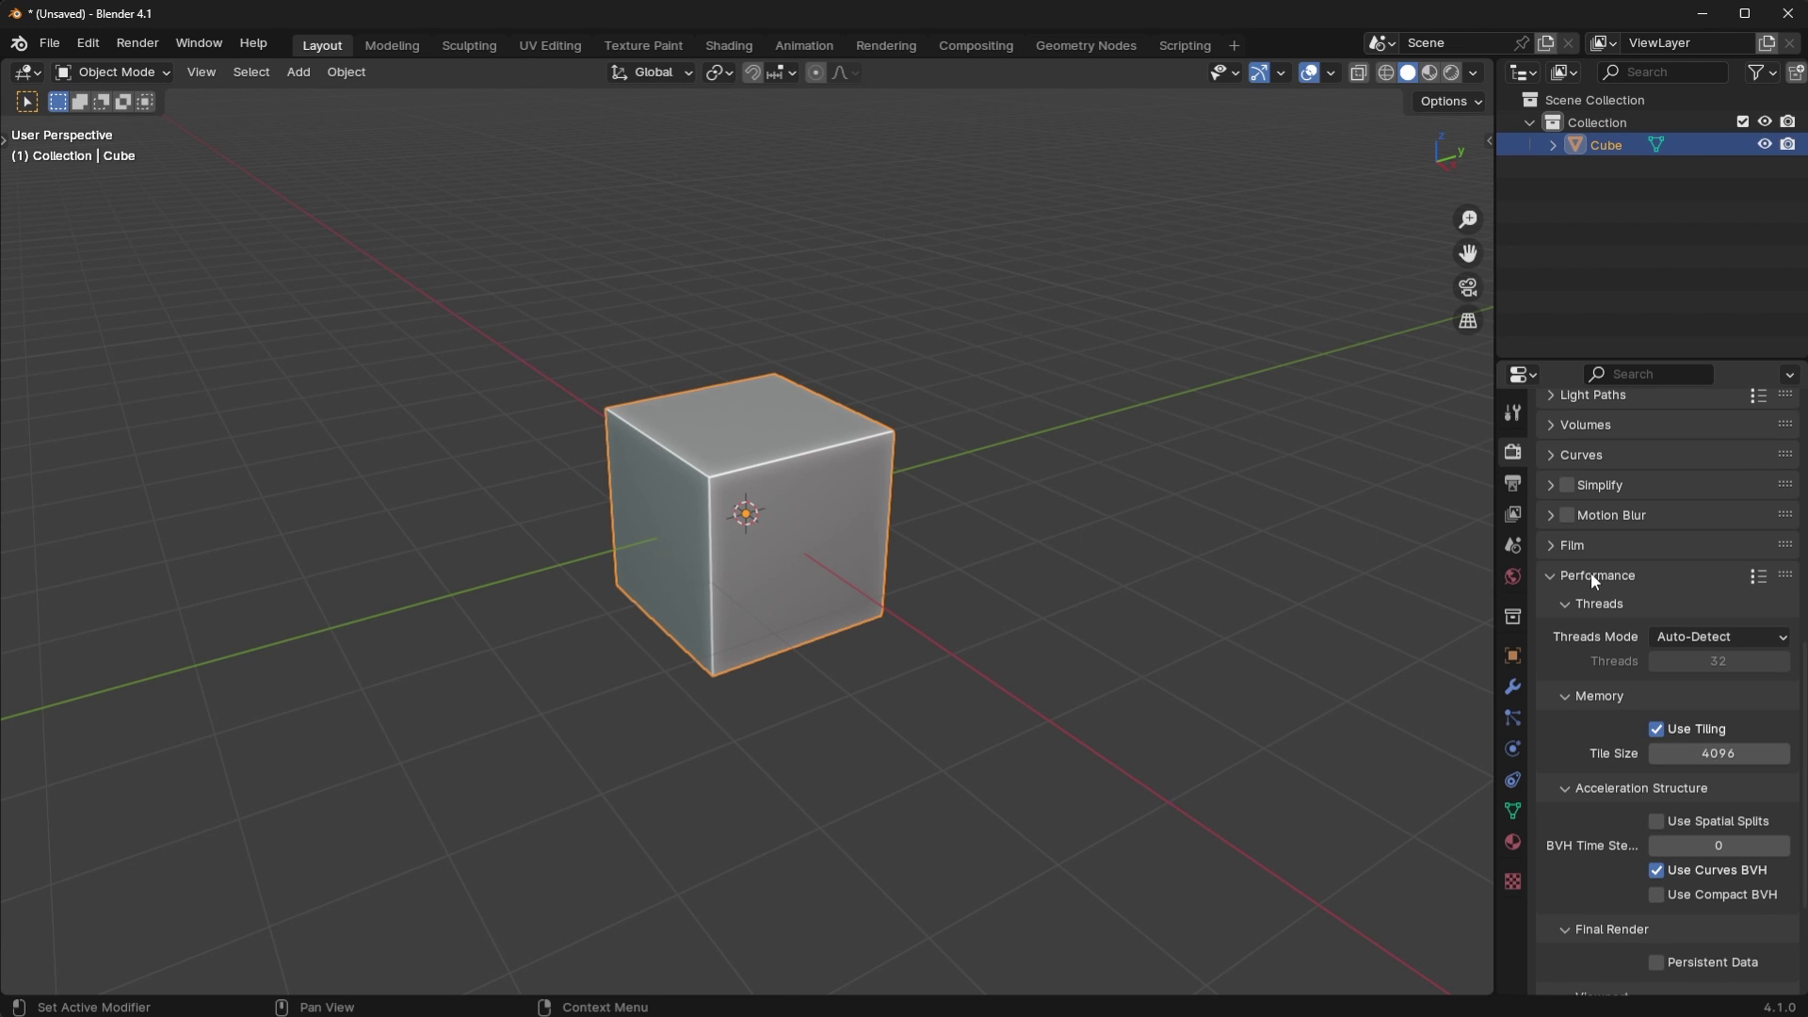
scroll(1586, 569, "up", 5)
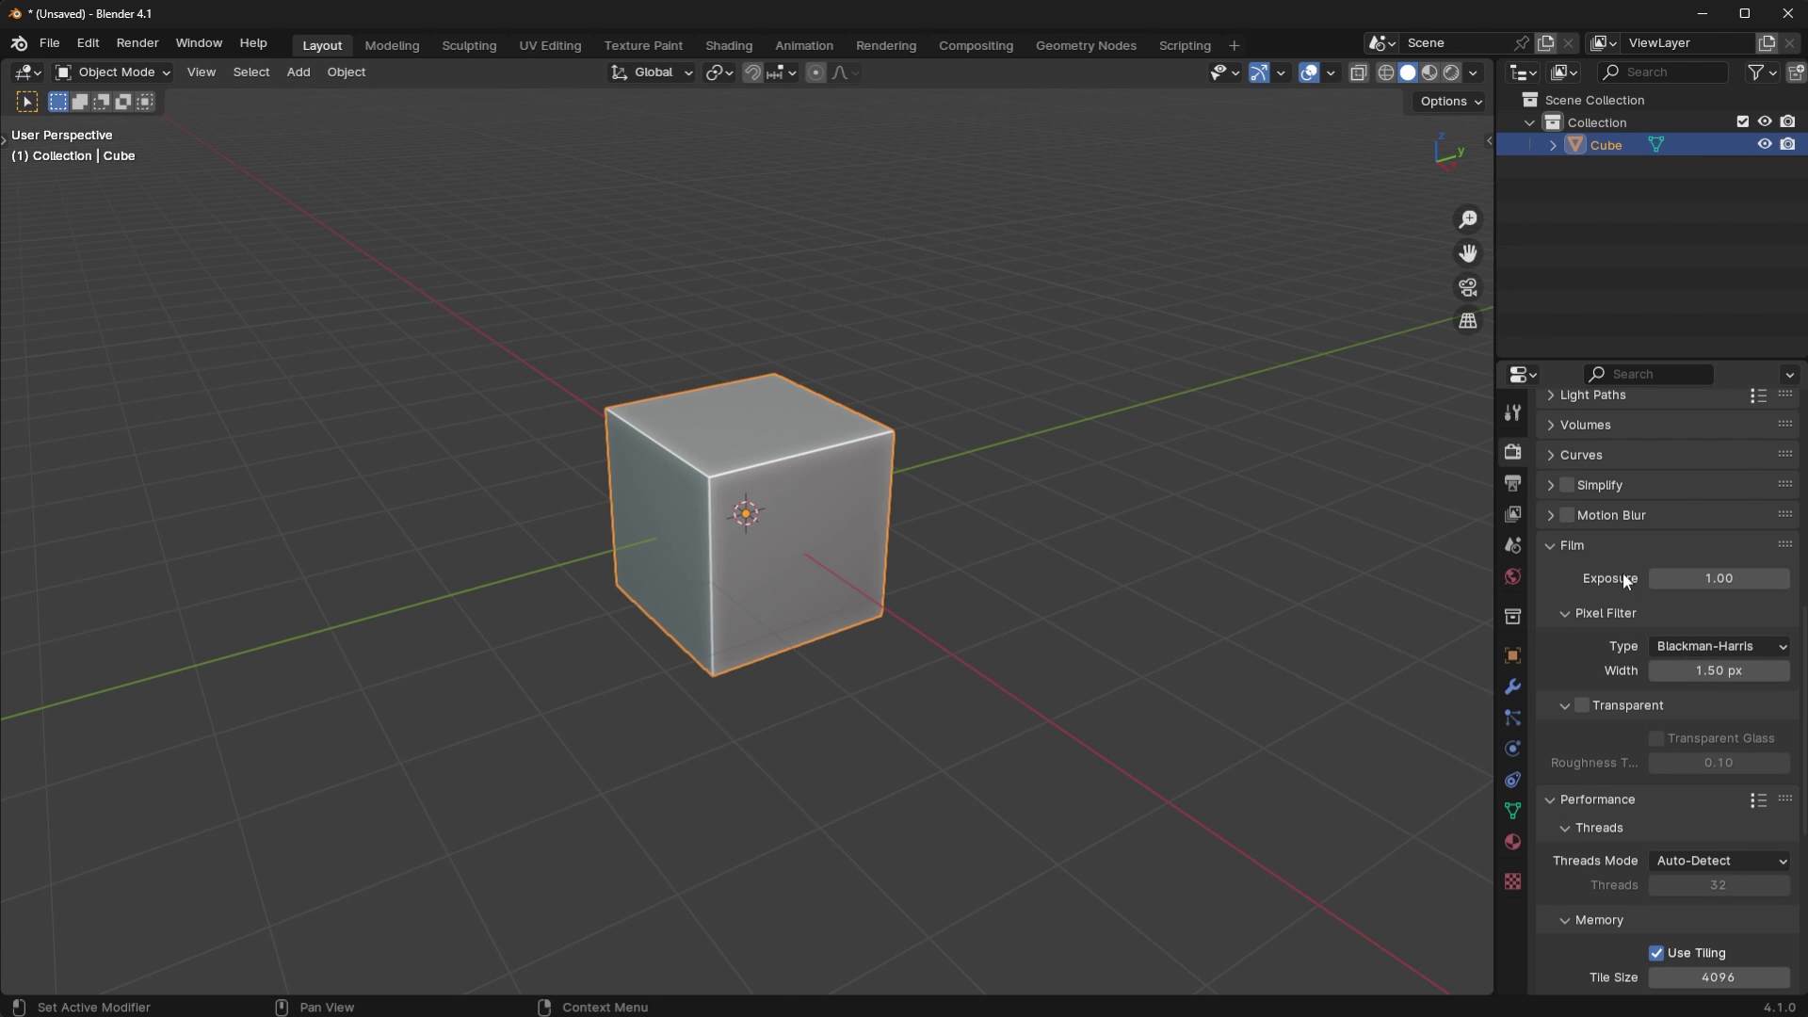
left_click(1583, 706)
scroll(1666, 782, "up", 5)
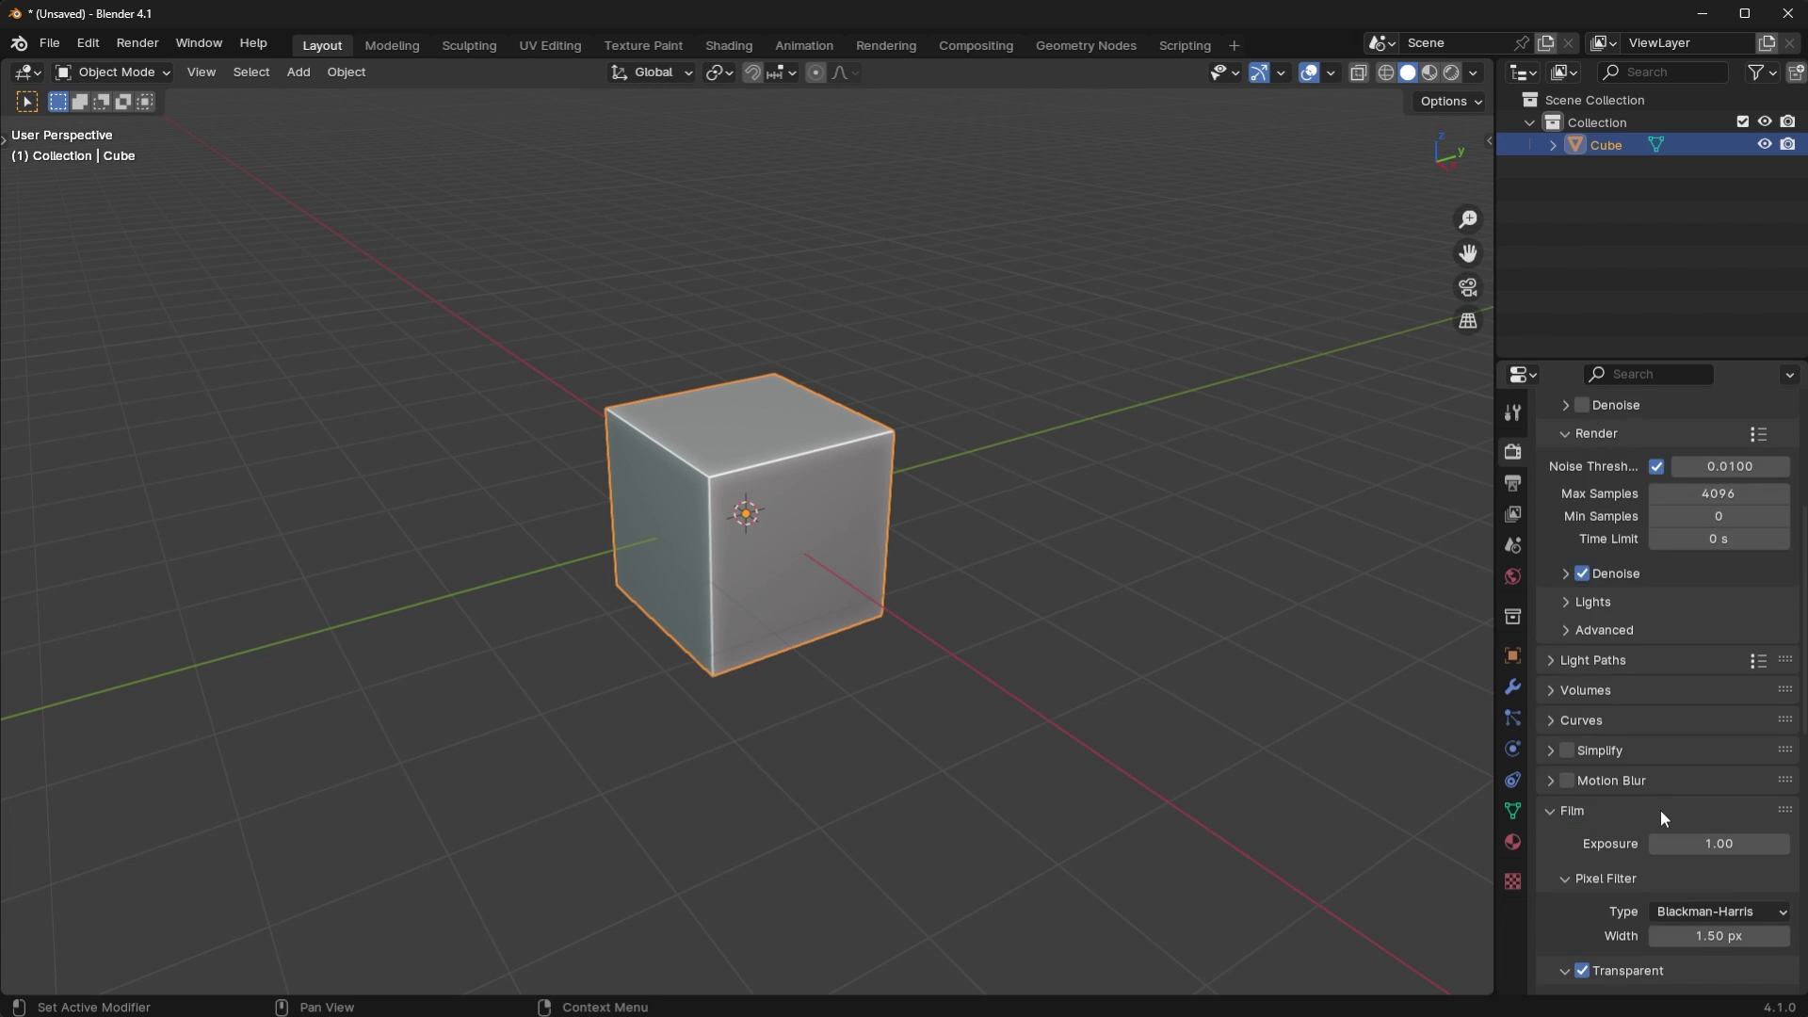
scroll(1661, 811, "up", 5)
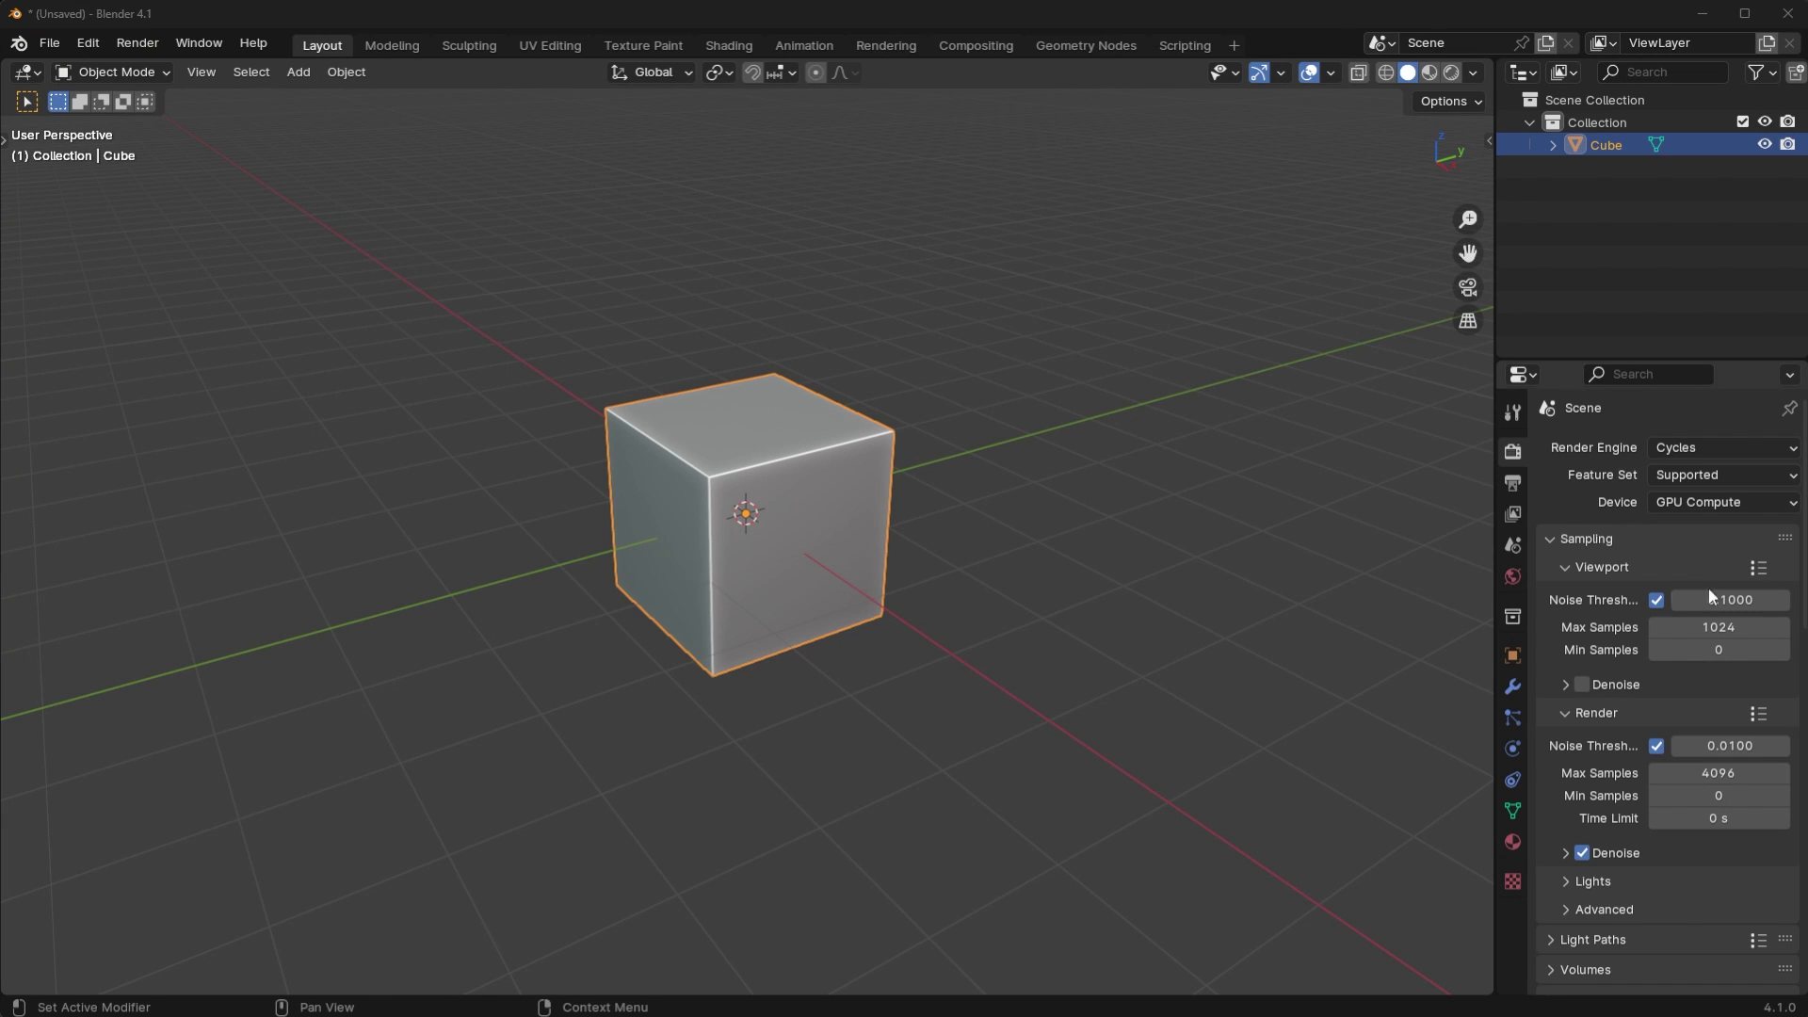
- Feed the World Color from an Environment Texture loading abandoned_slipway_8k.hdr
left_click(1514, 578)
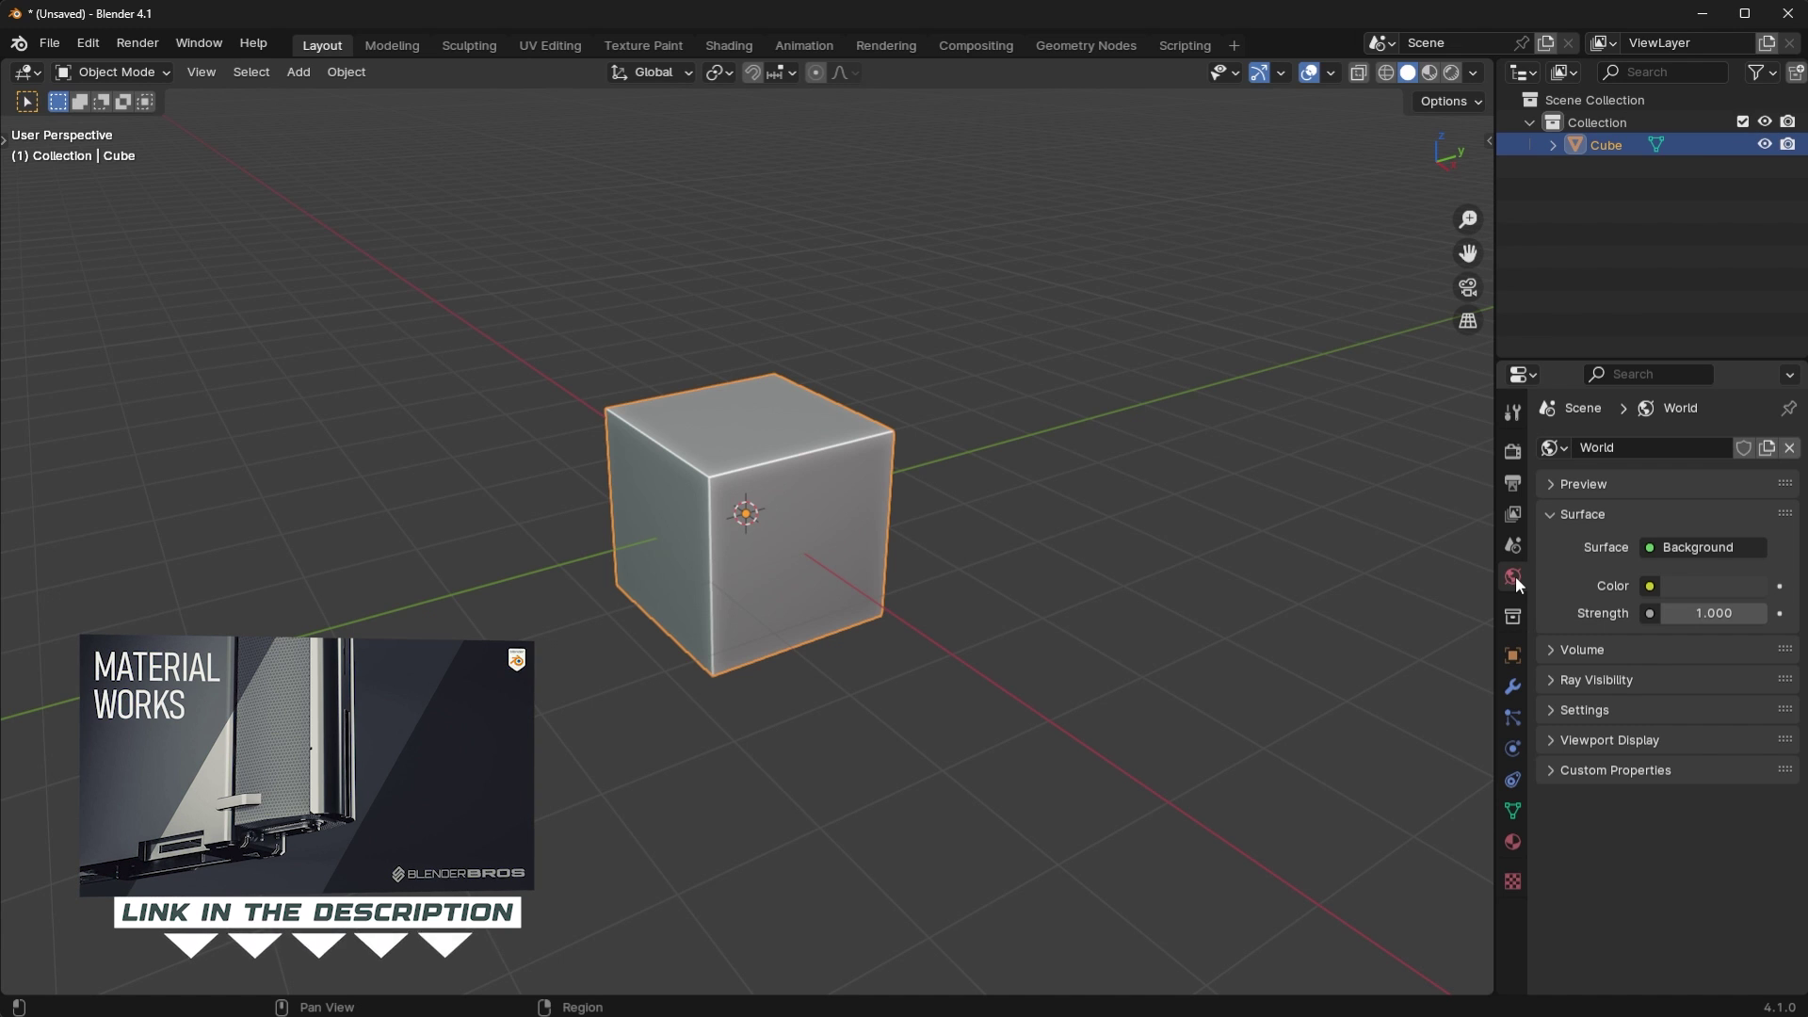
left_click(1652, 591)
left_click(1212, 686)
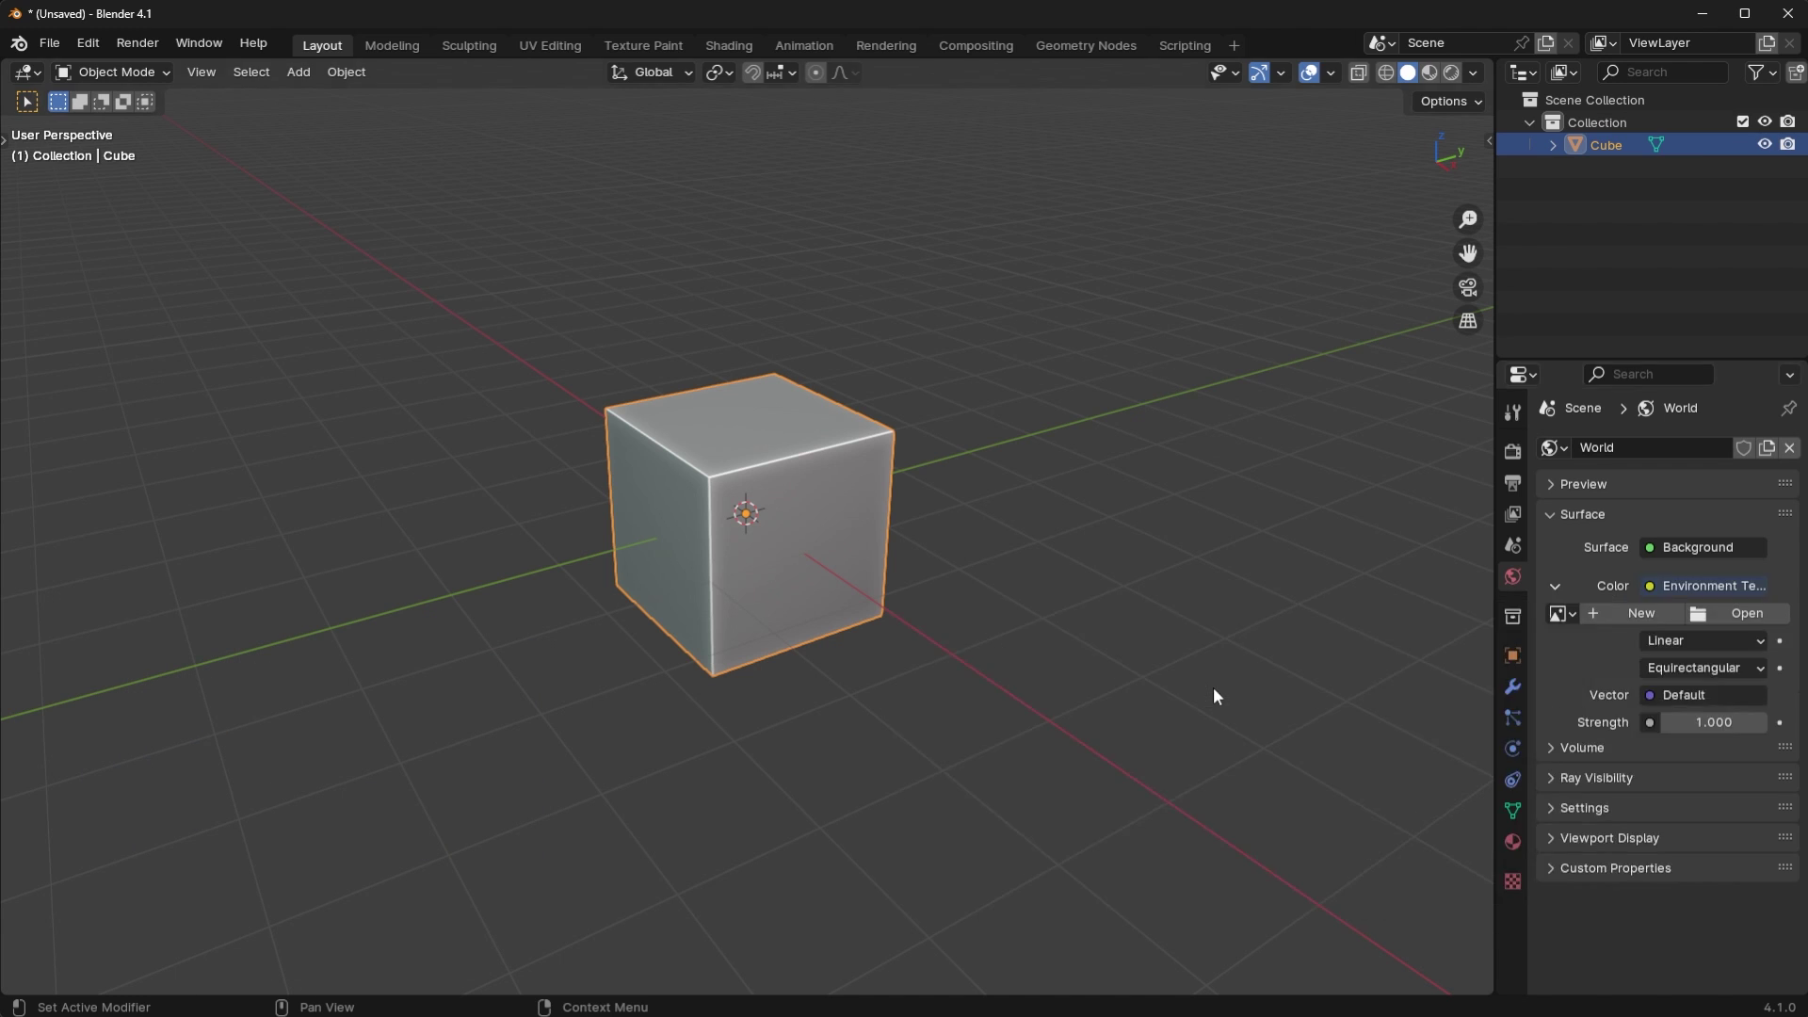
left_click(1742, 618)
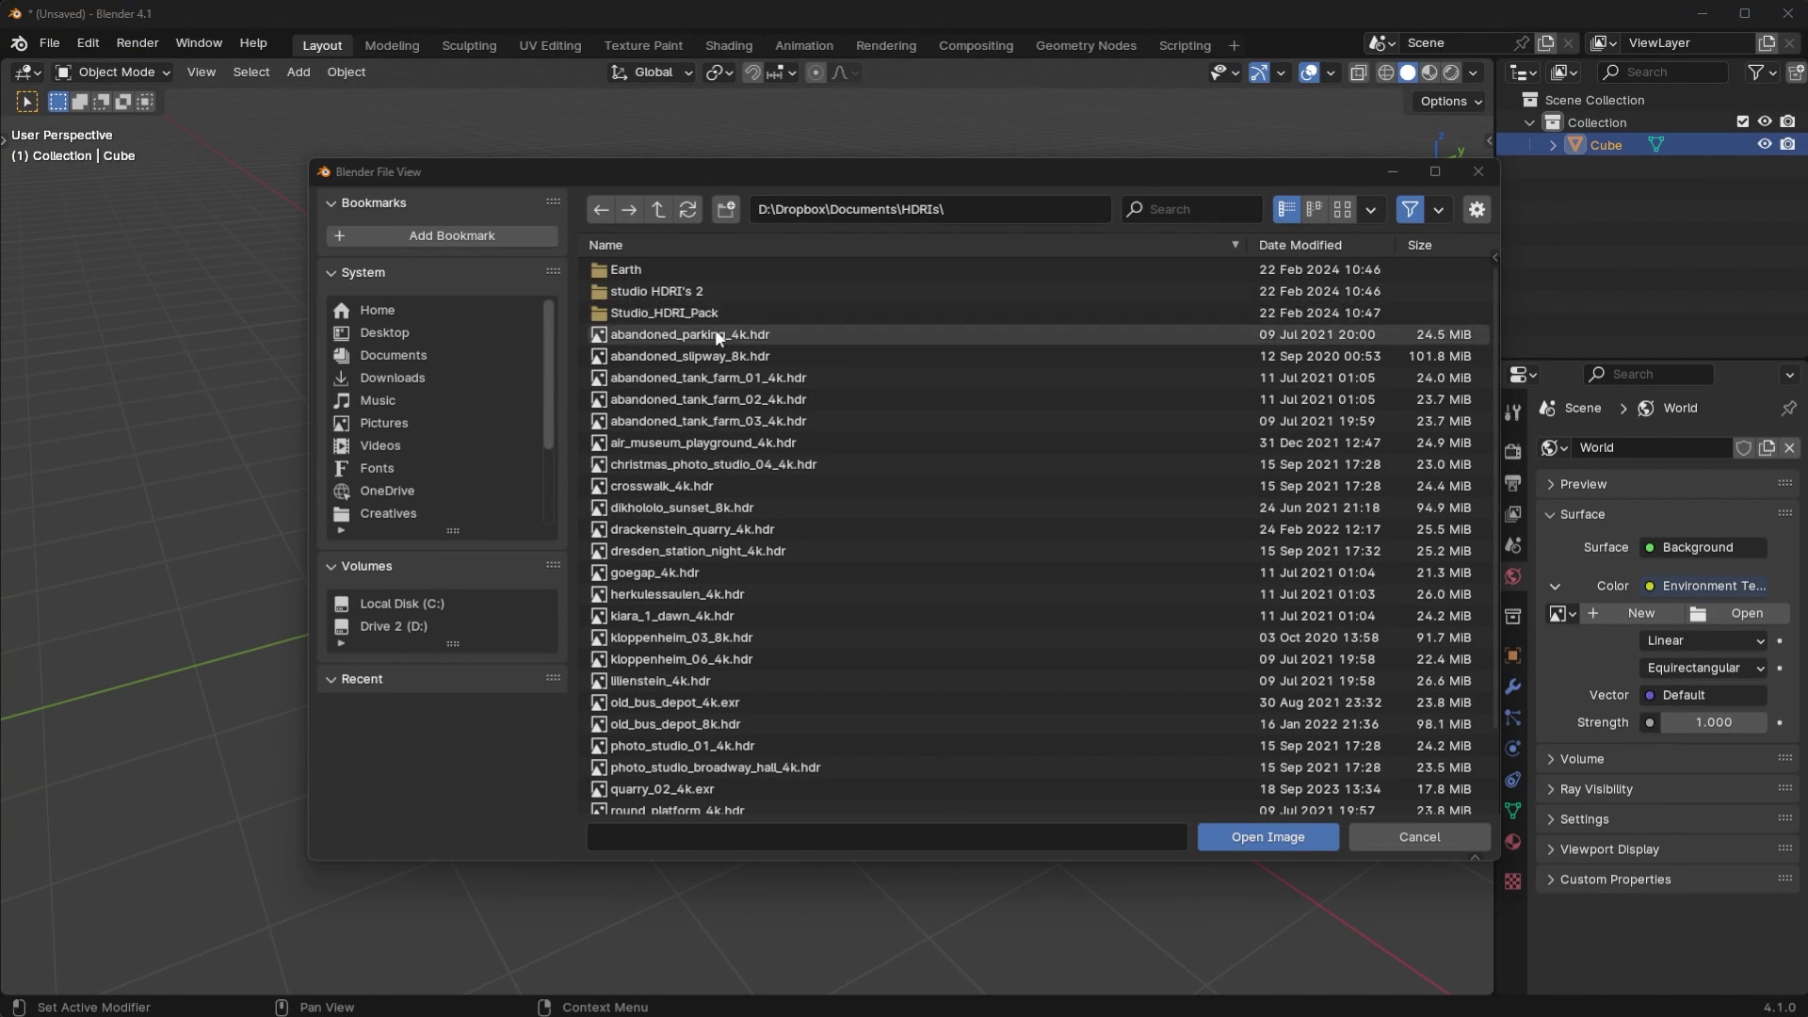
double_click(704, 359)
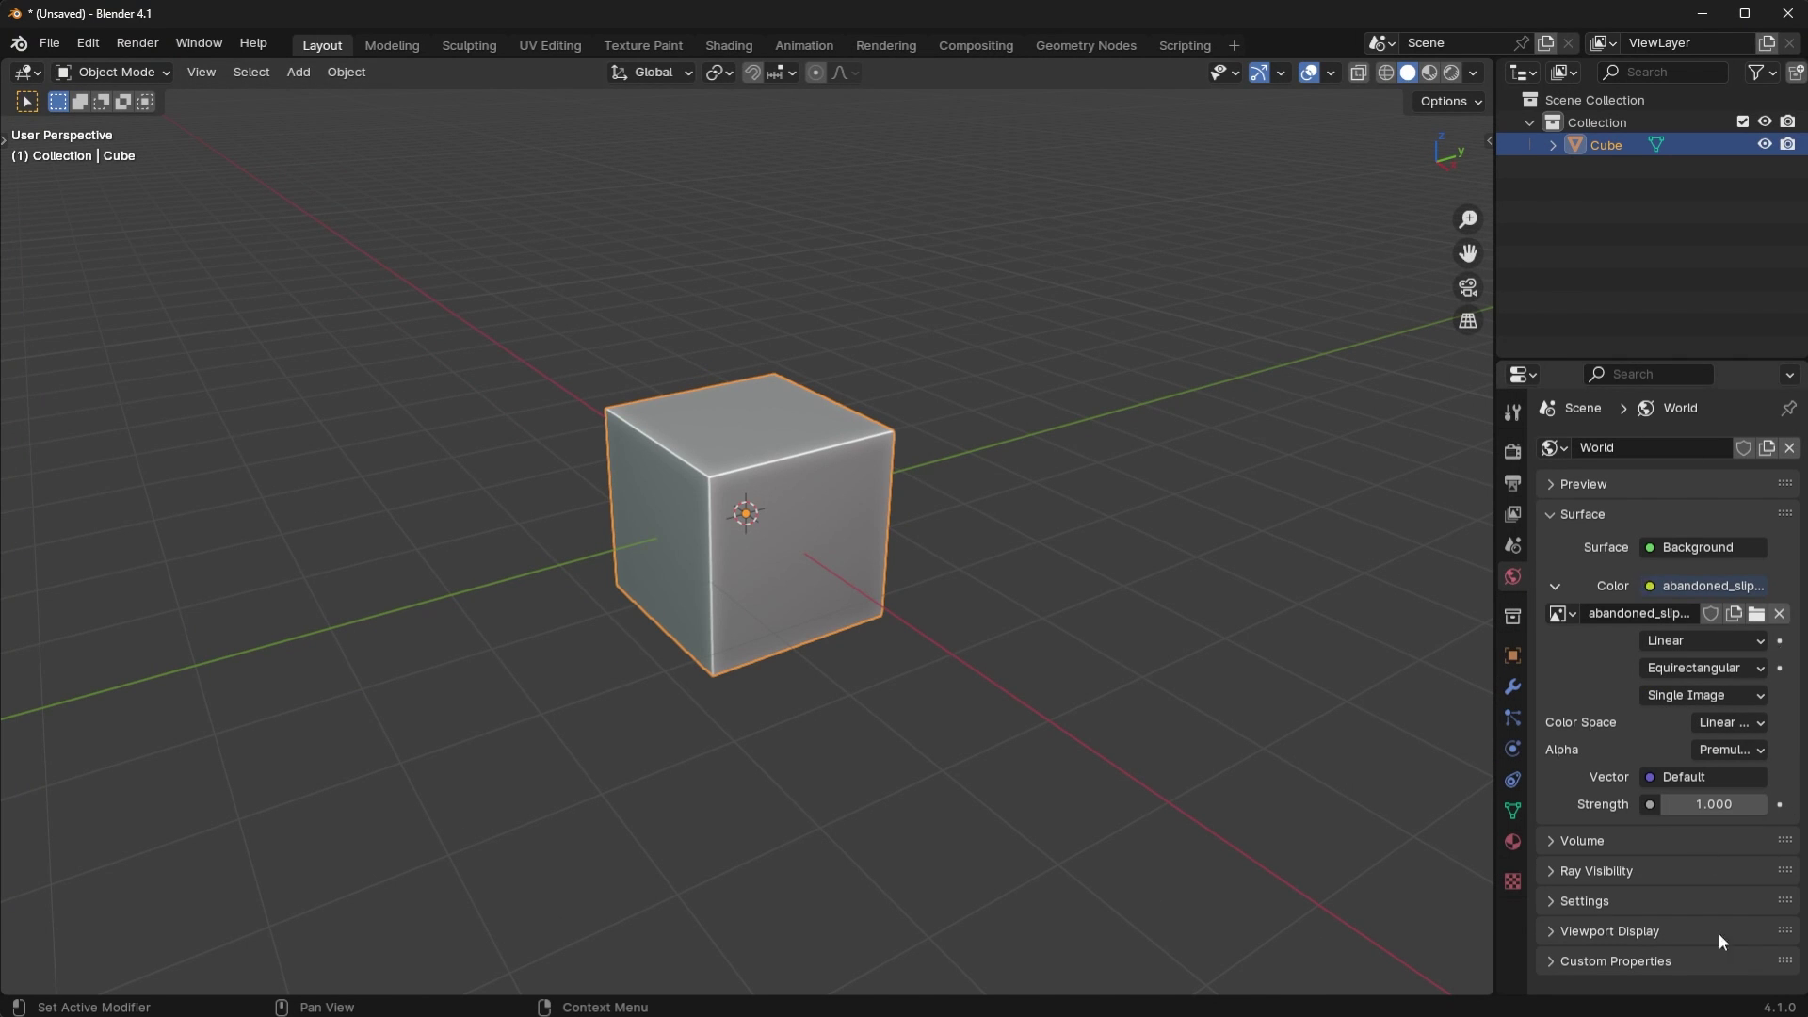
left_click(1513, 452)
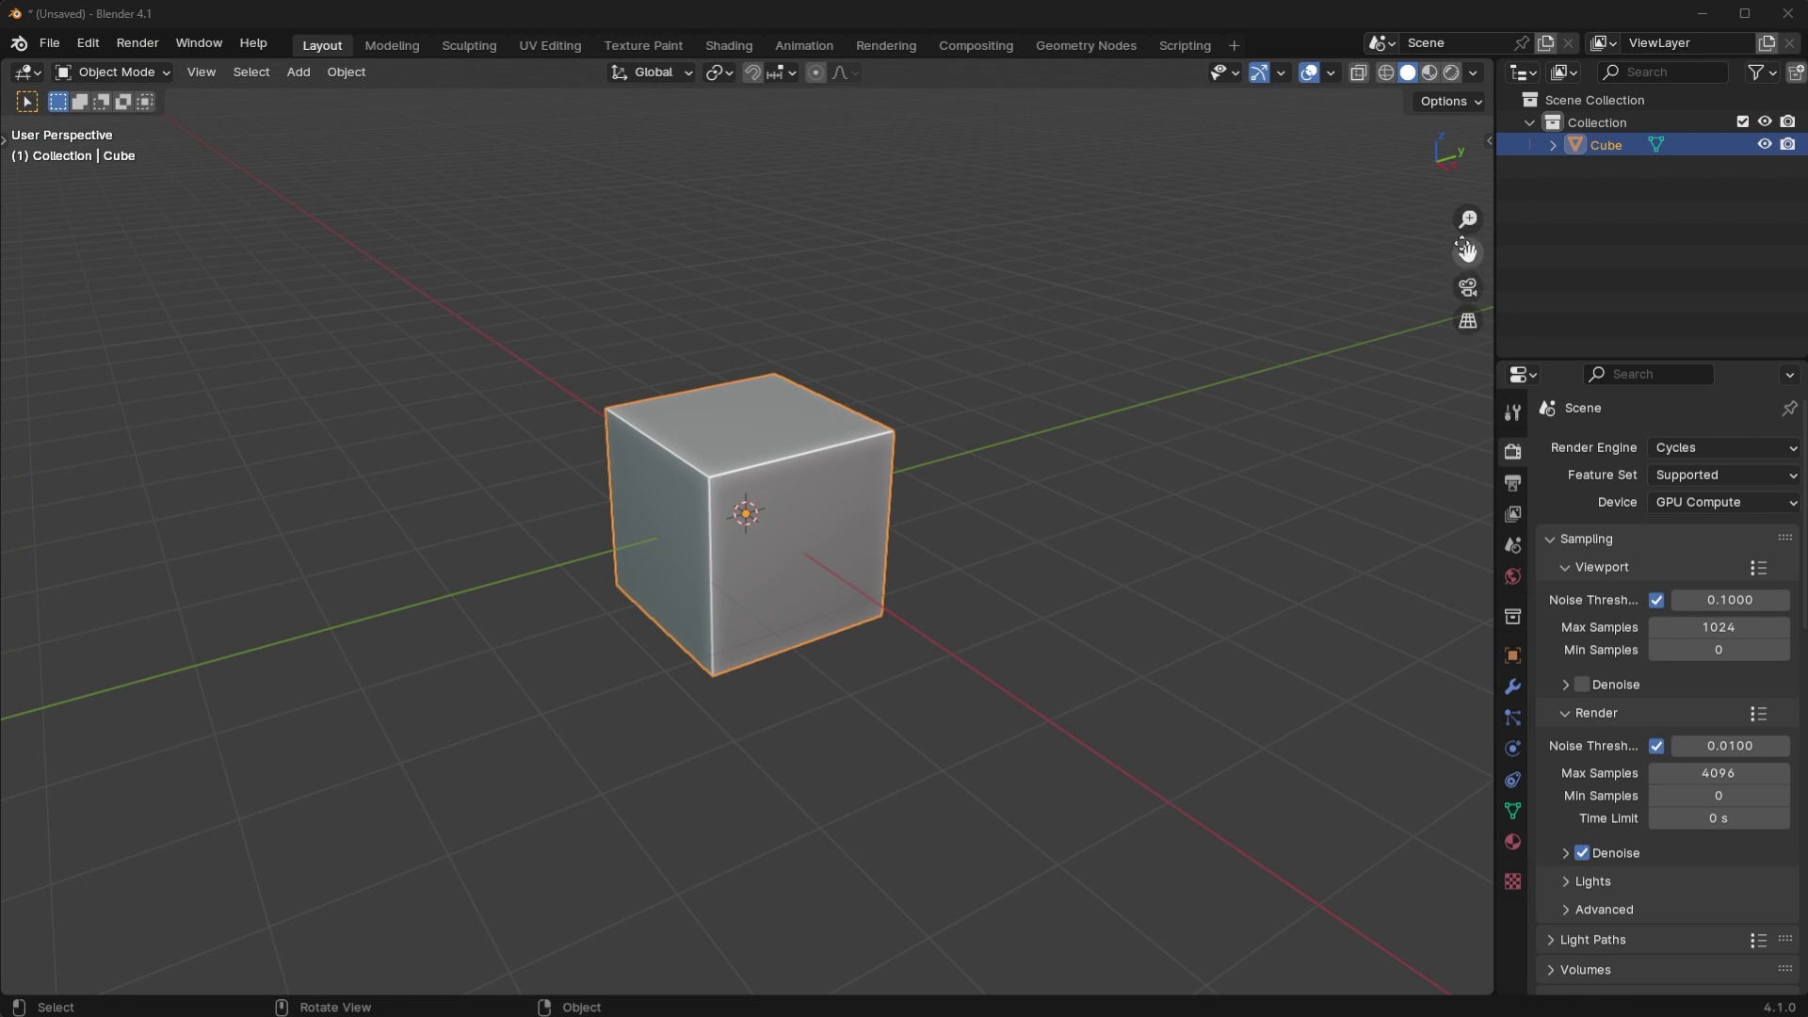
- Zoom and pan the viewport around the cube using the navigation controls
left_click_drag(1468, 220, 1397, 275)
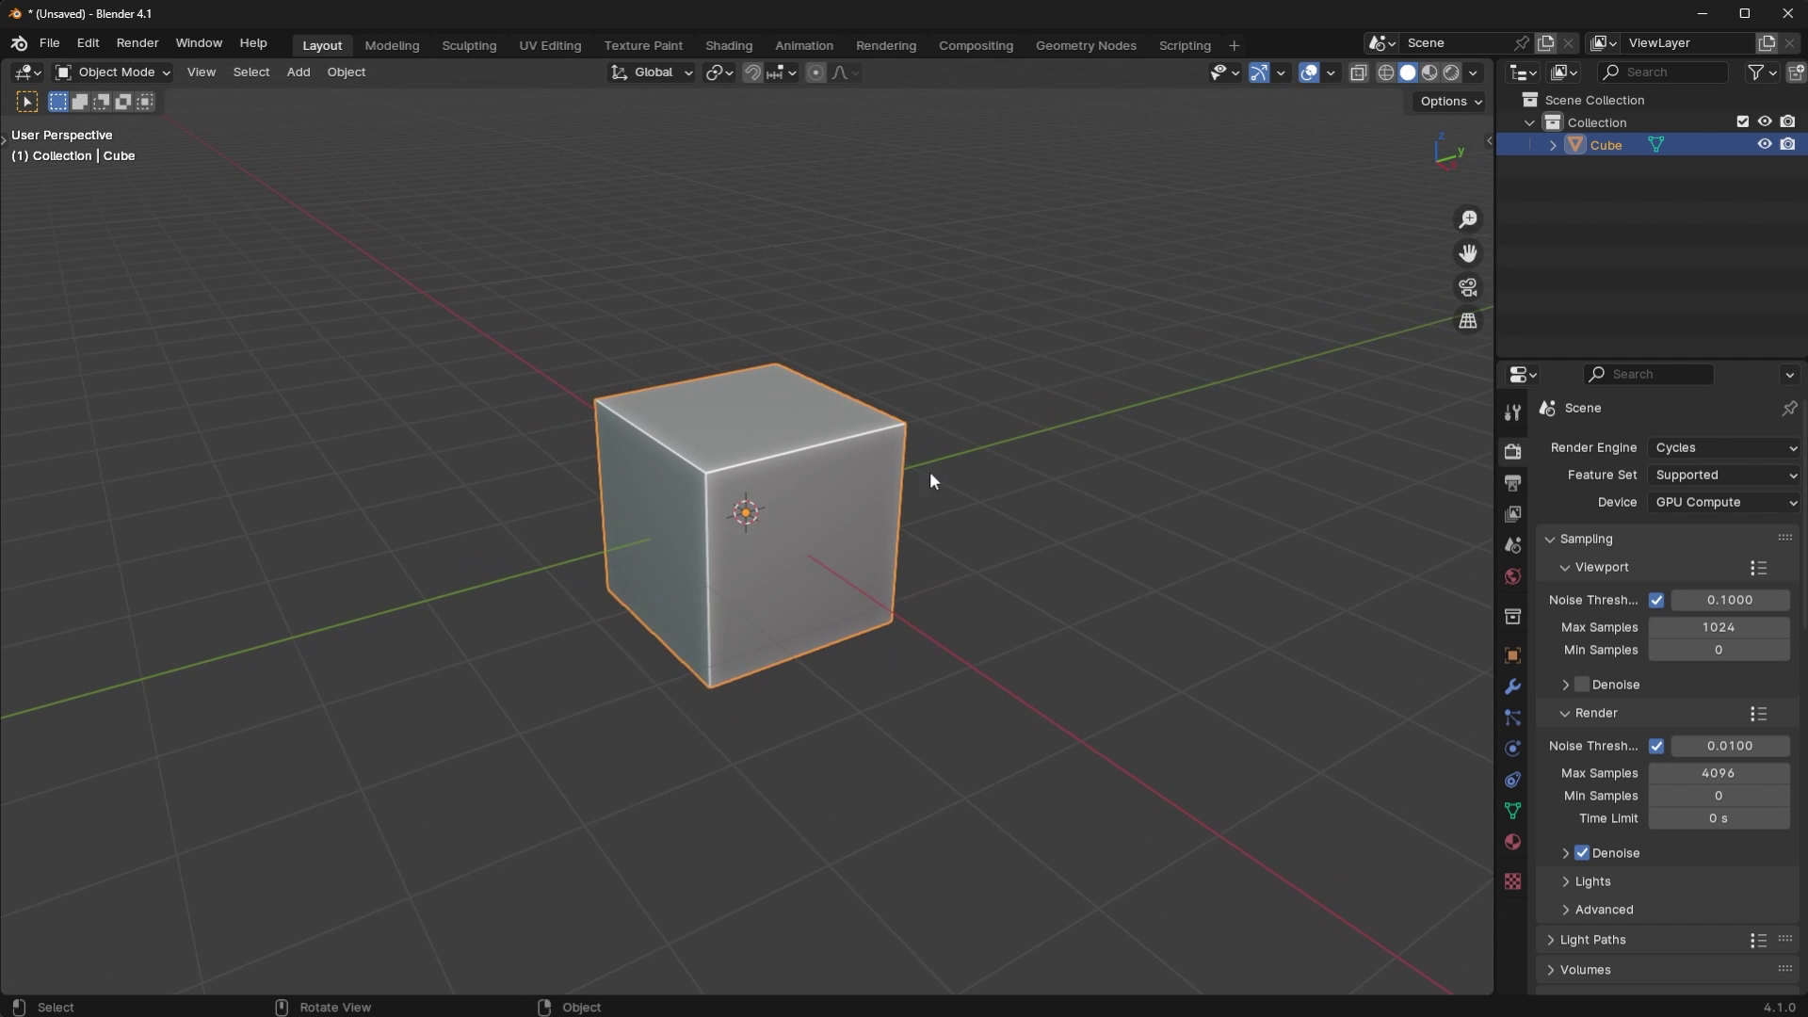
mouse_move(930, 471)
middle_mouse_down("ctrl")
mouse_move(928, 341)
mouse_move(986, 389)
mouse_move(925, 535)
mouse_move(933, 415)
mouse_move(937, 471)
middle_mouse_up("ctrl")
left_click_drag(1468, 253, 1082, 481)
middle_click_drag(1083, 480, 1029, 445, "shift")
- Uncheck Navigation Controls in the Interface preferences
left_click(88, 43)
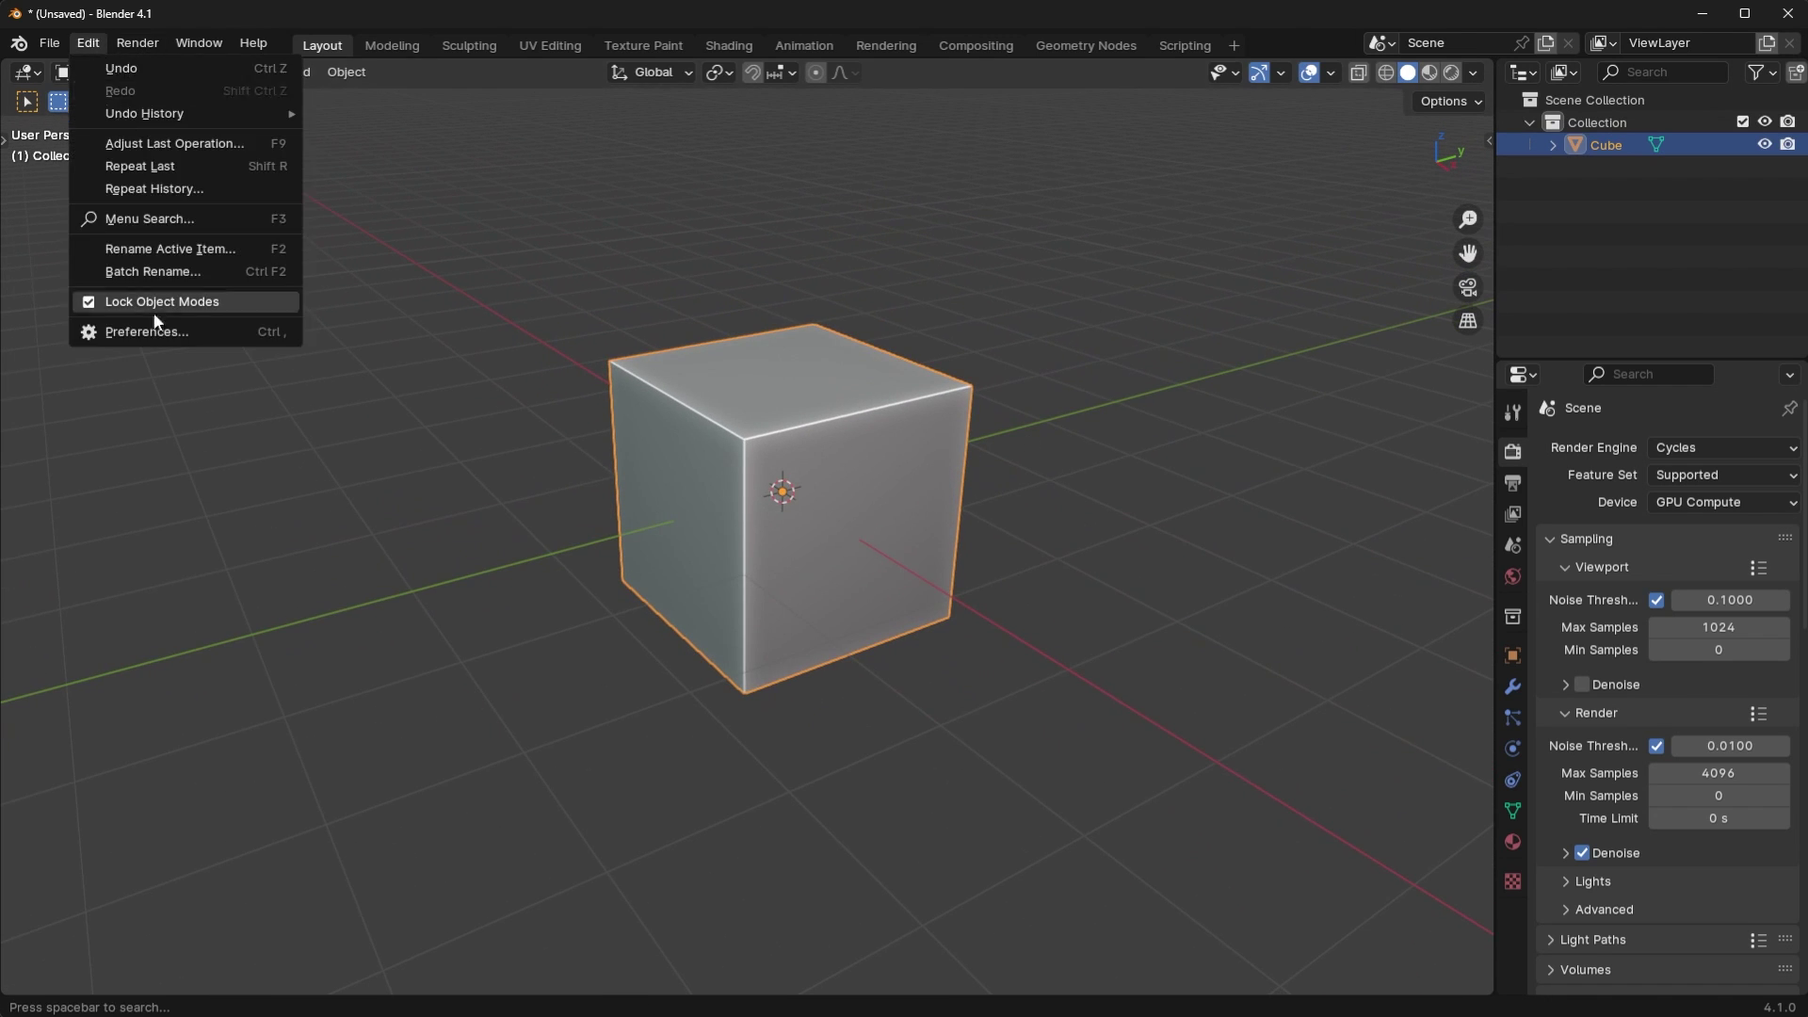
left_click(162, 332)
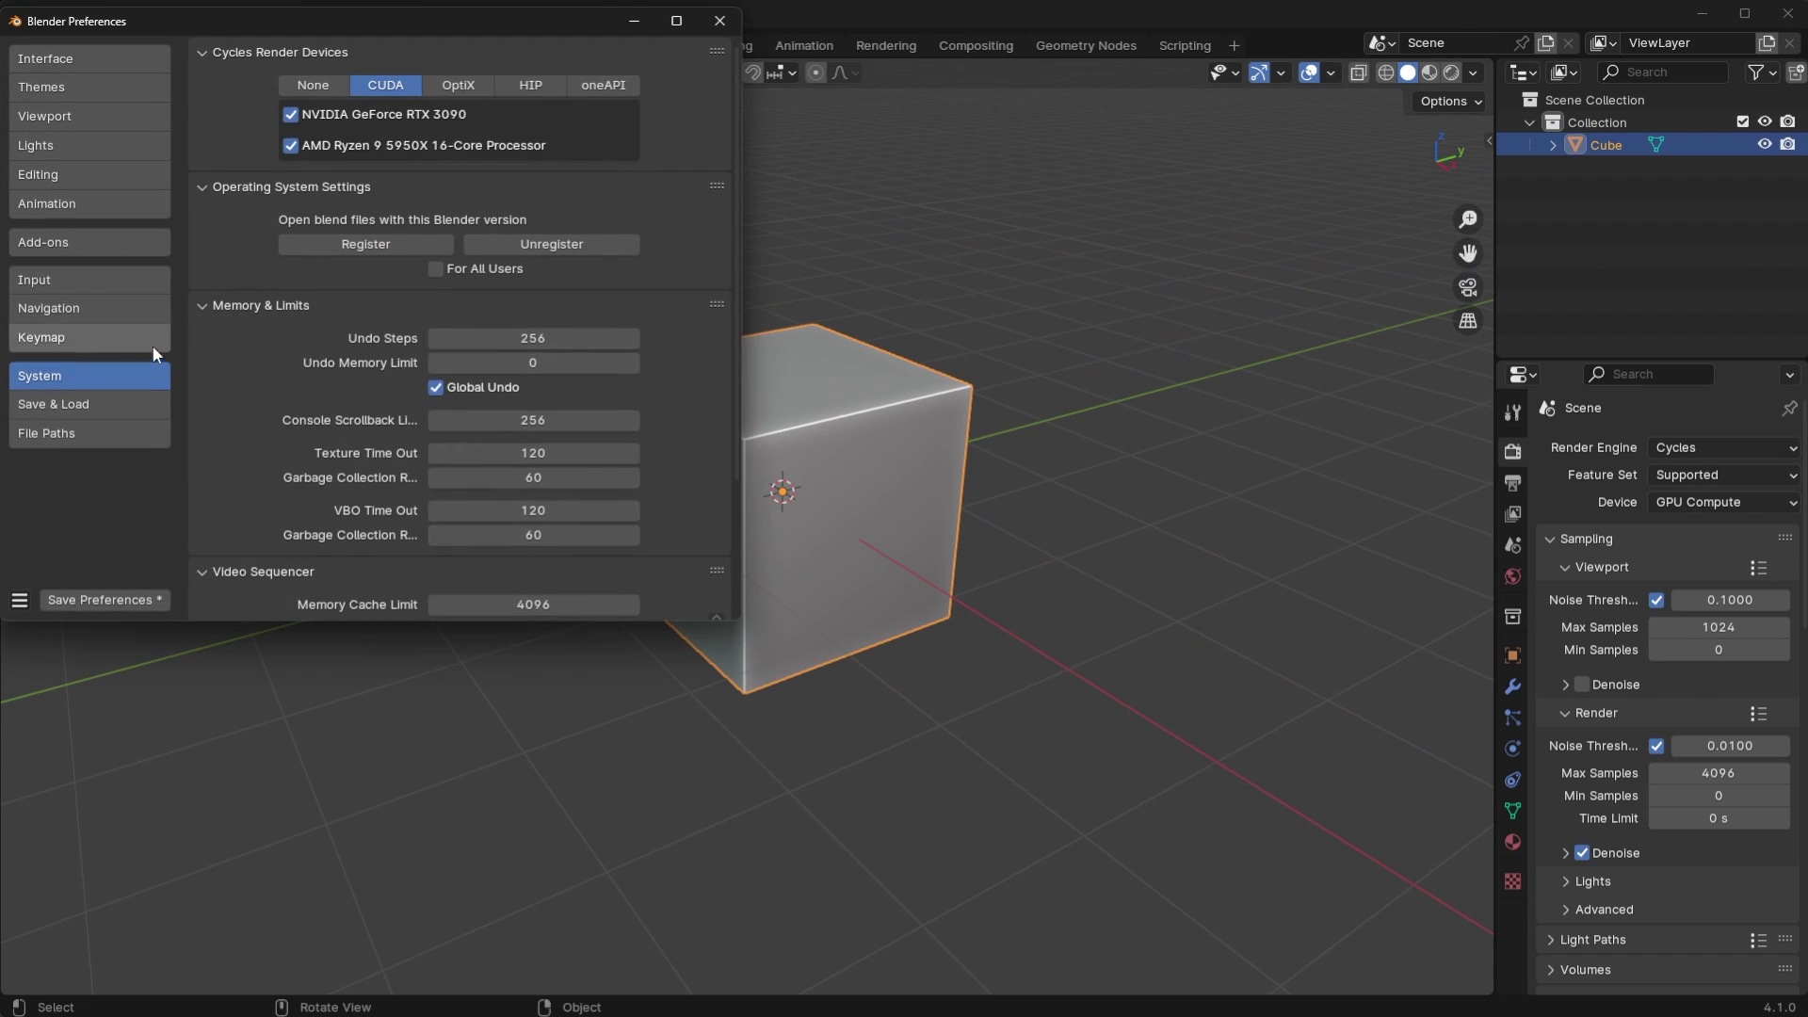
left_click(84, 120)
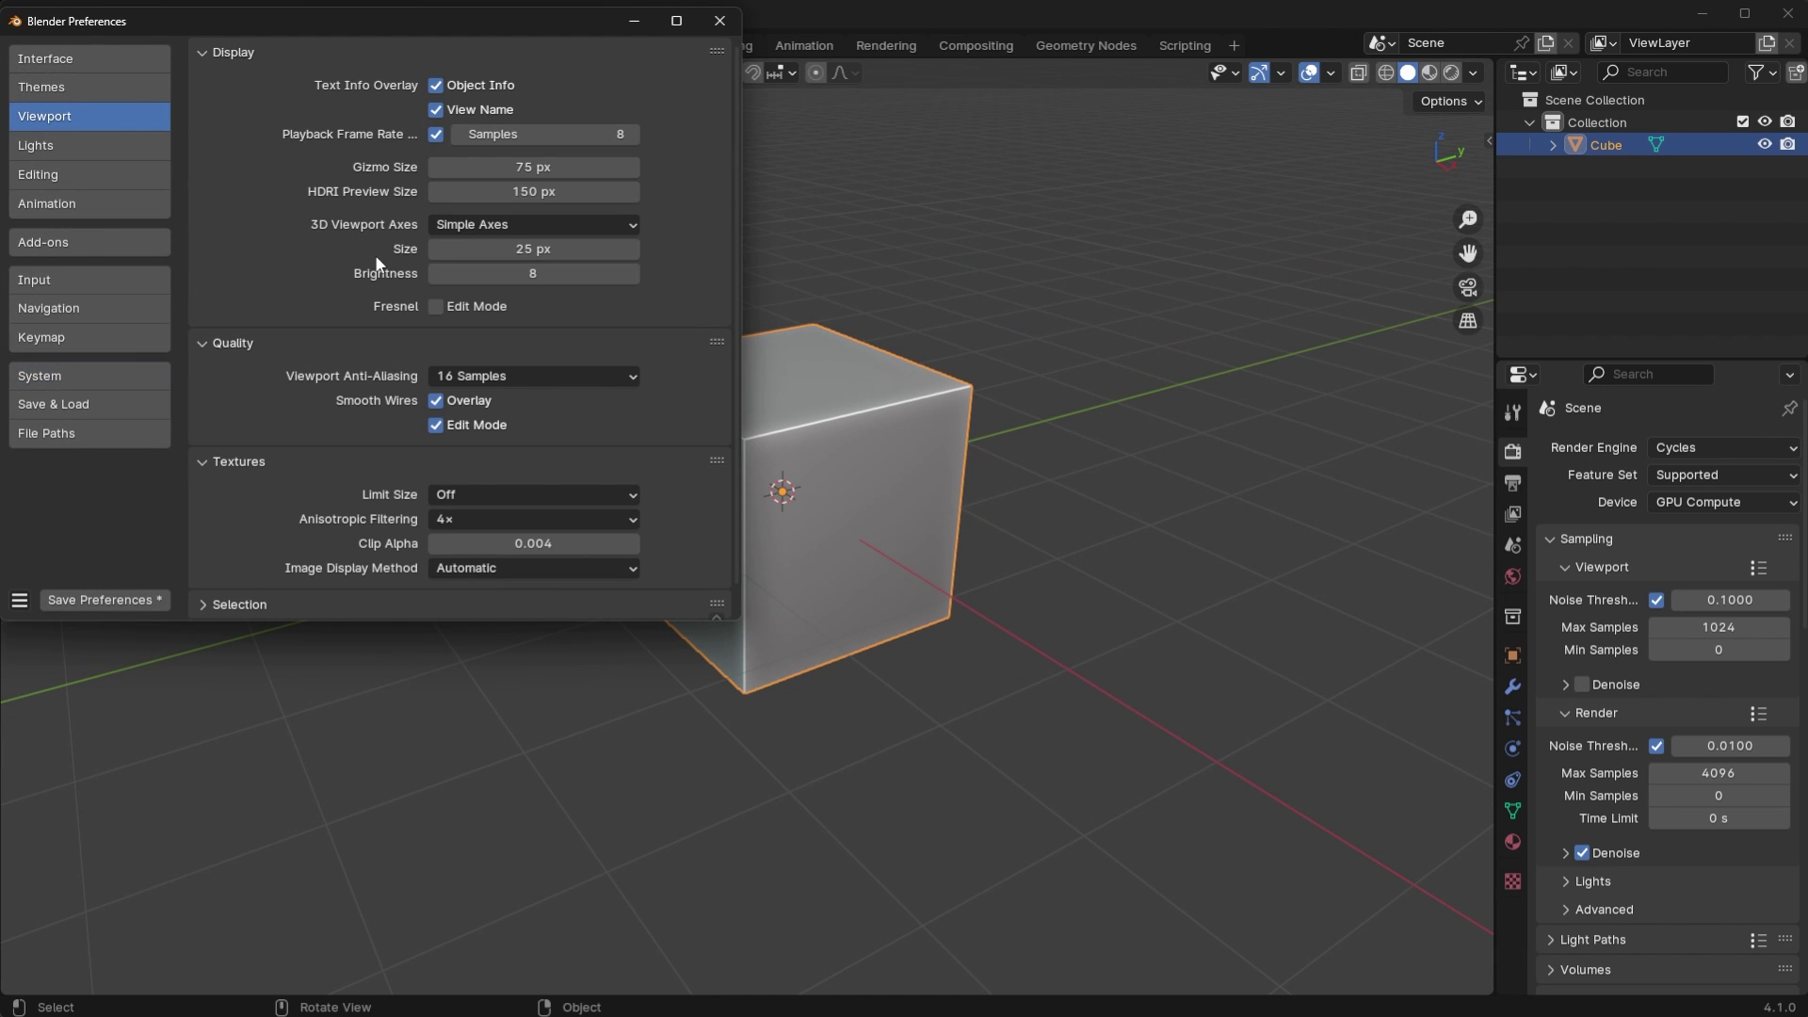
left_click(79, 60)
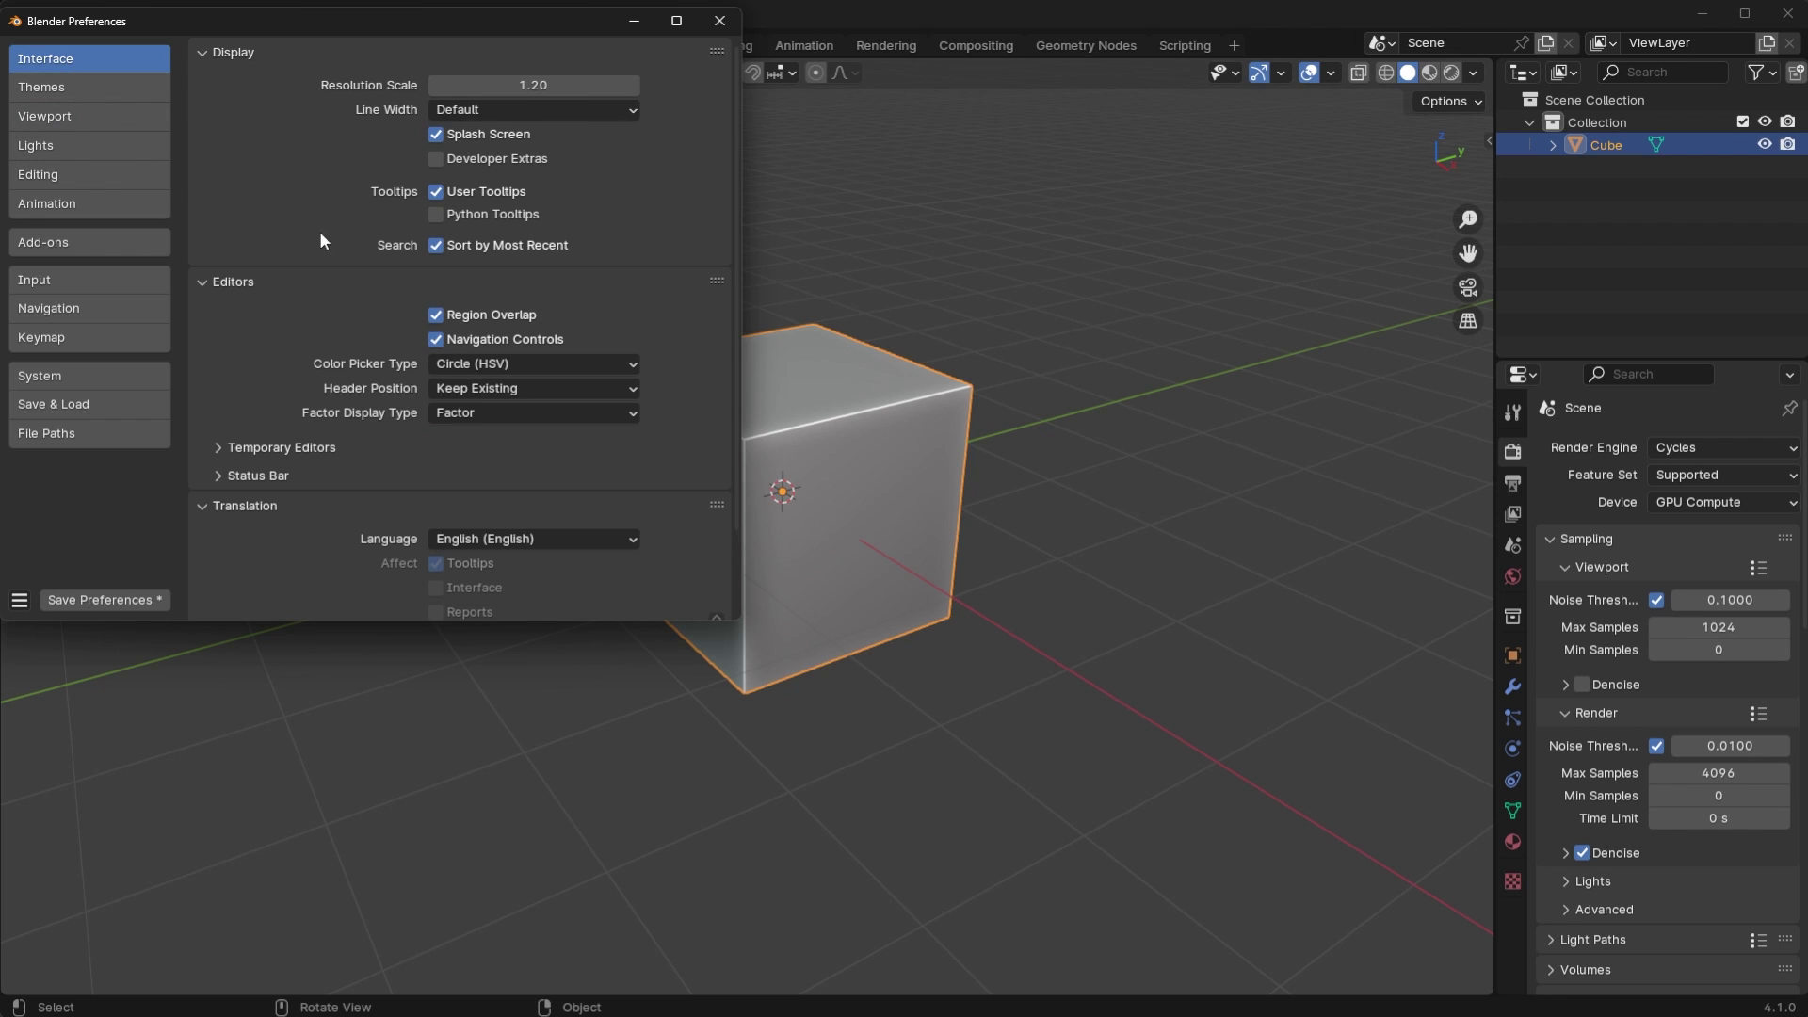
left_click(435, 340)
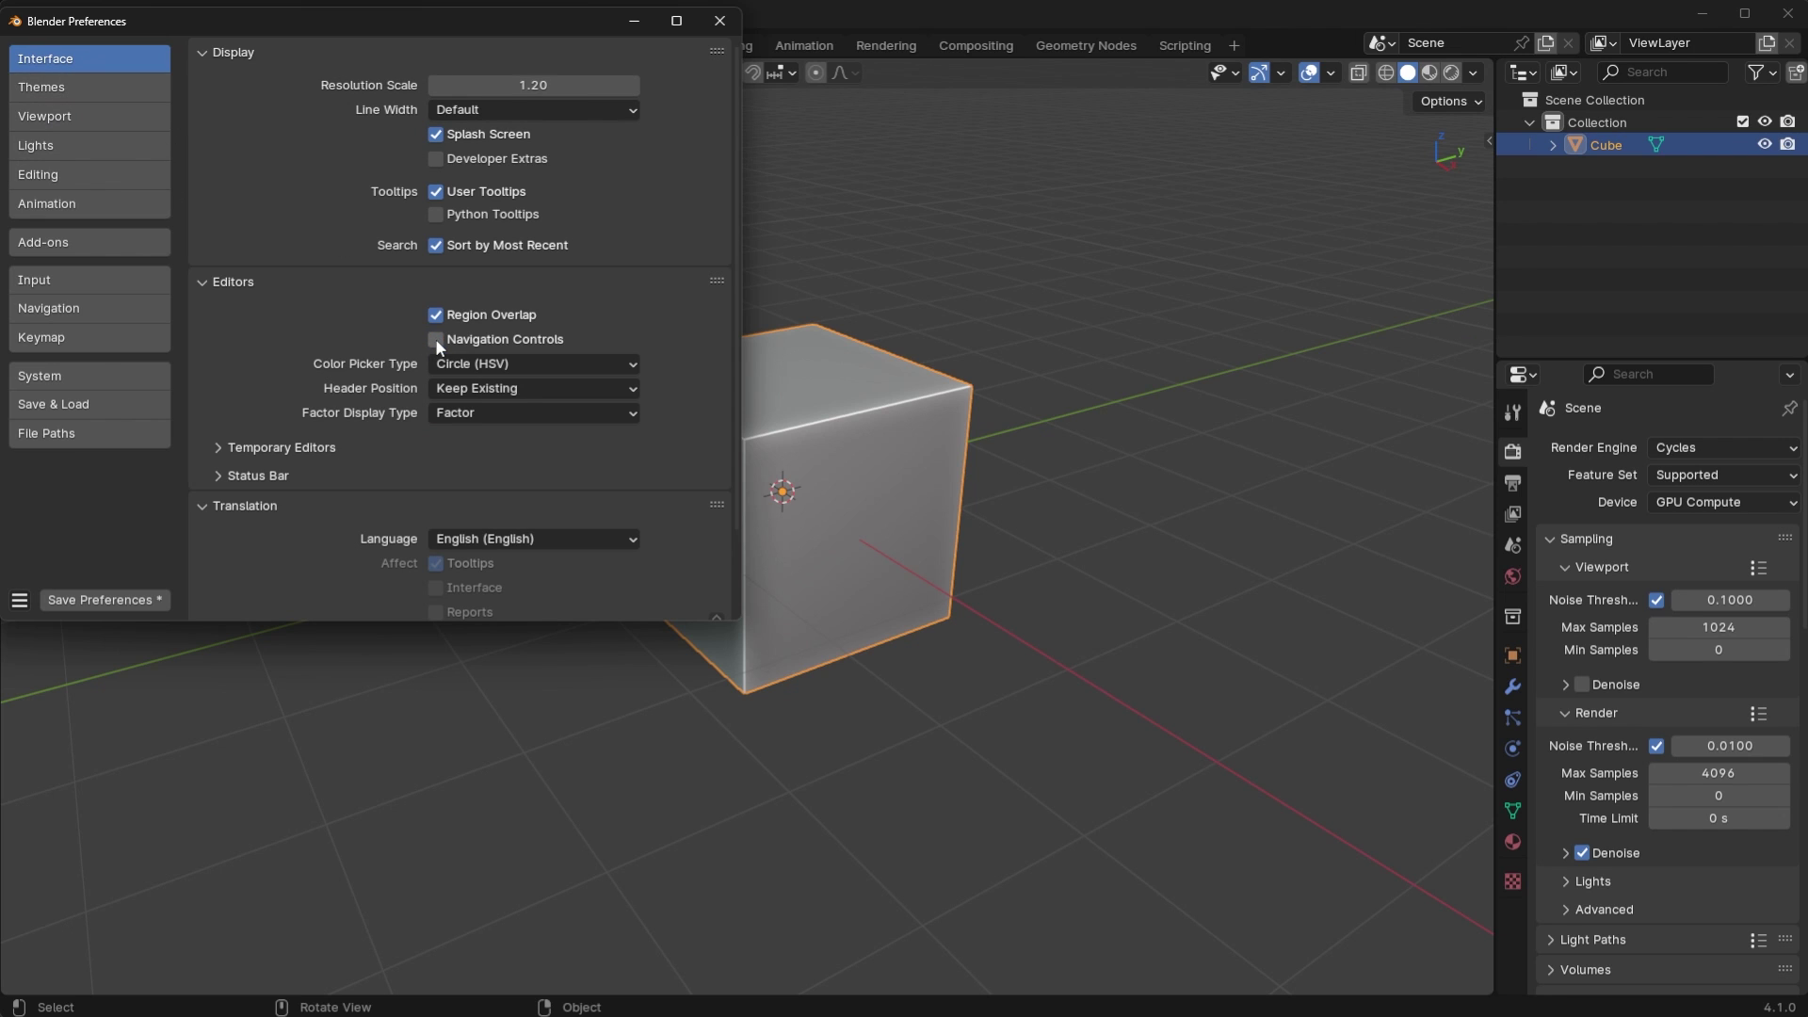
- Save the preferences, close the window, and reopen Edit > Preferences
left_click(104, 599)
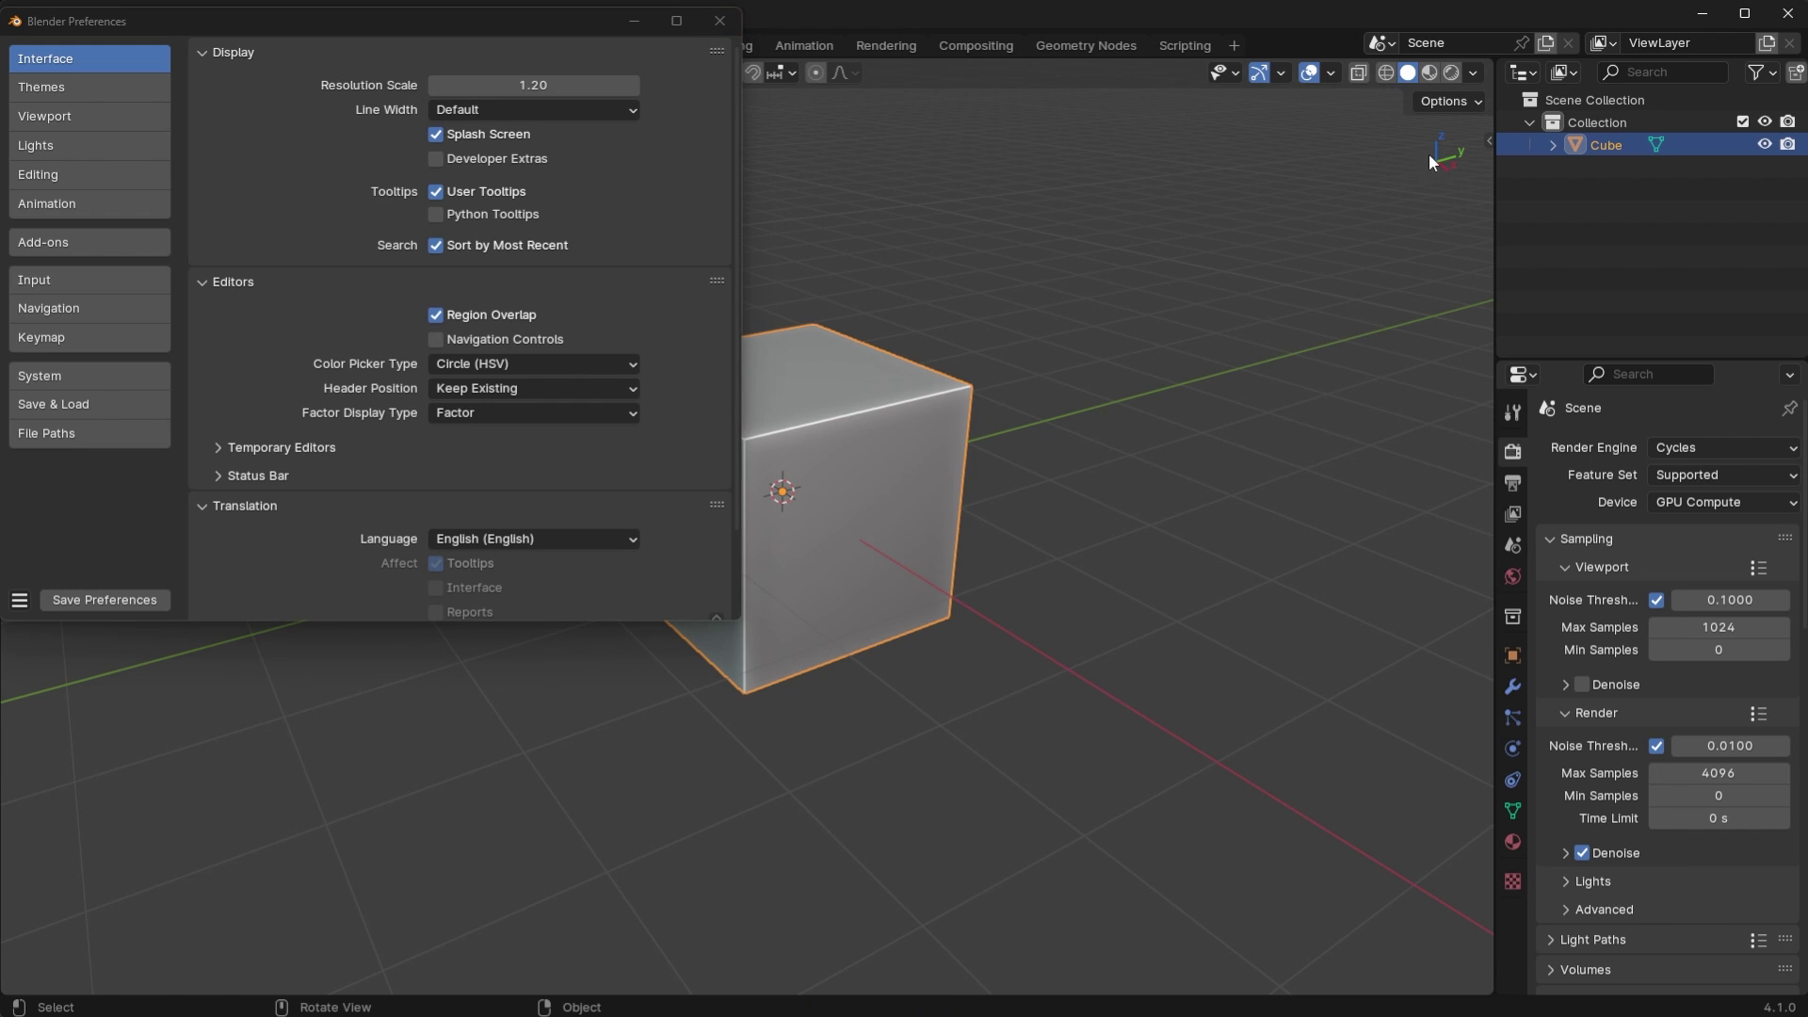
left_click(719, 21)
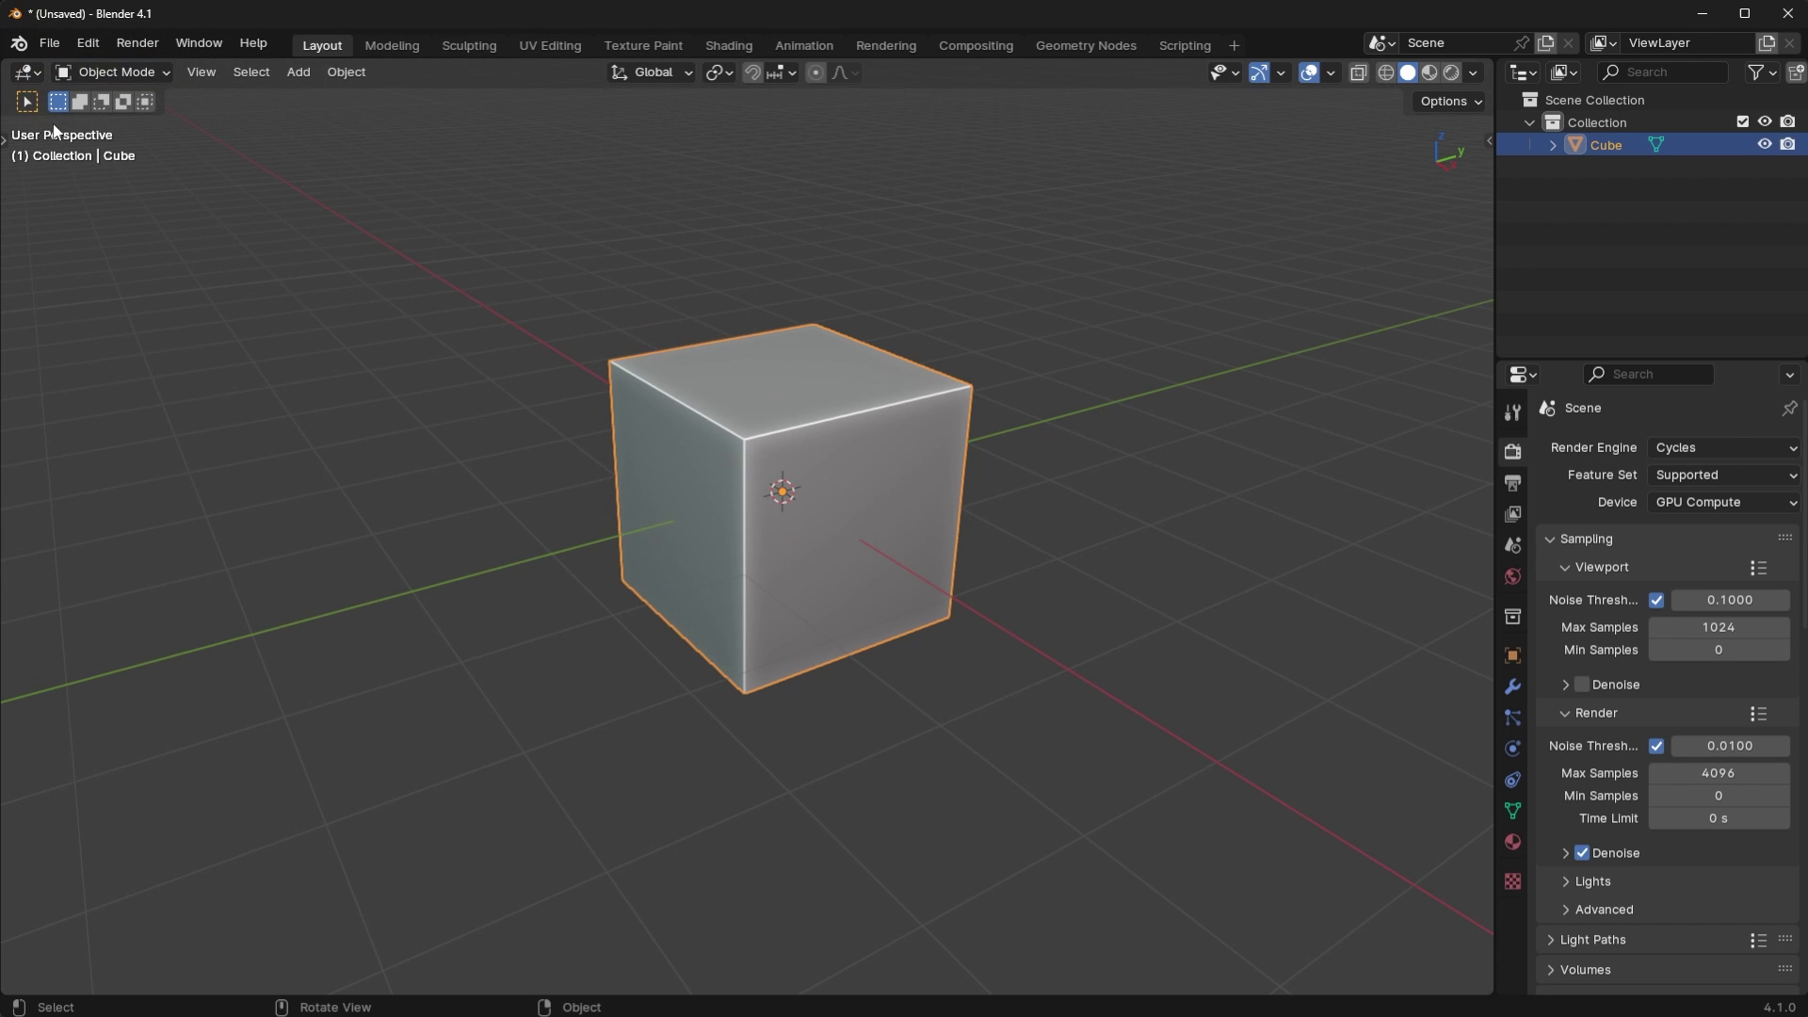
left_click(89, 44)
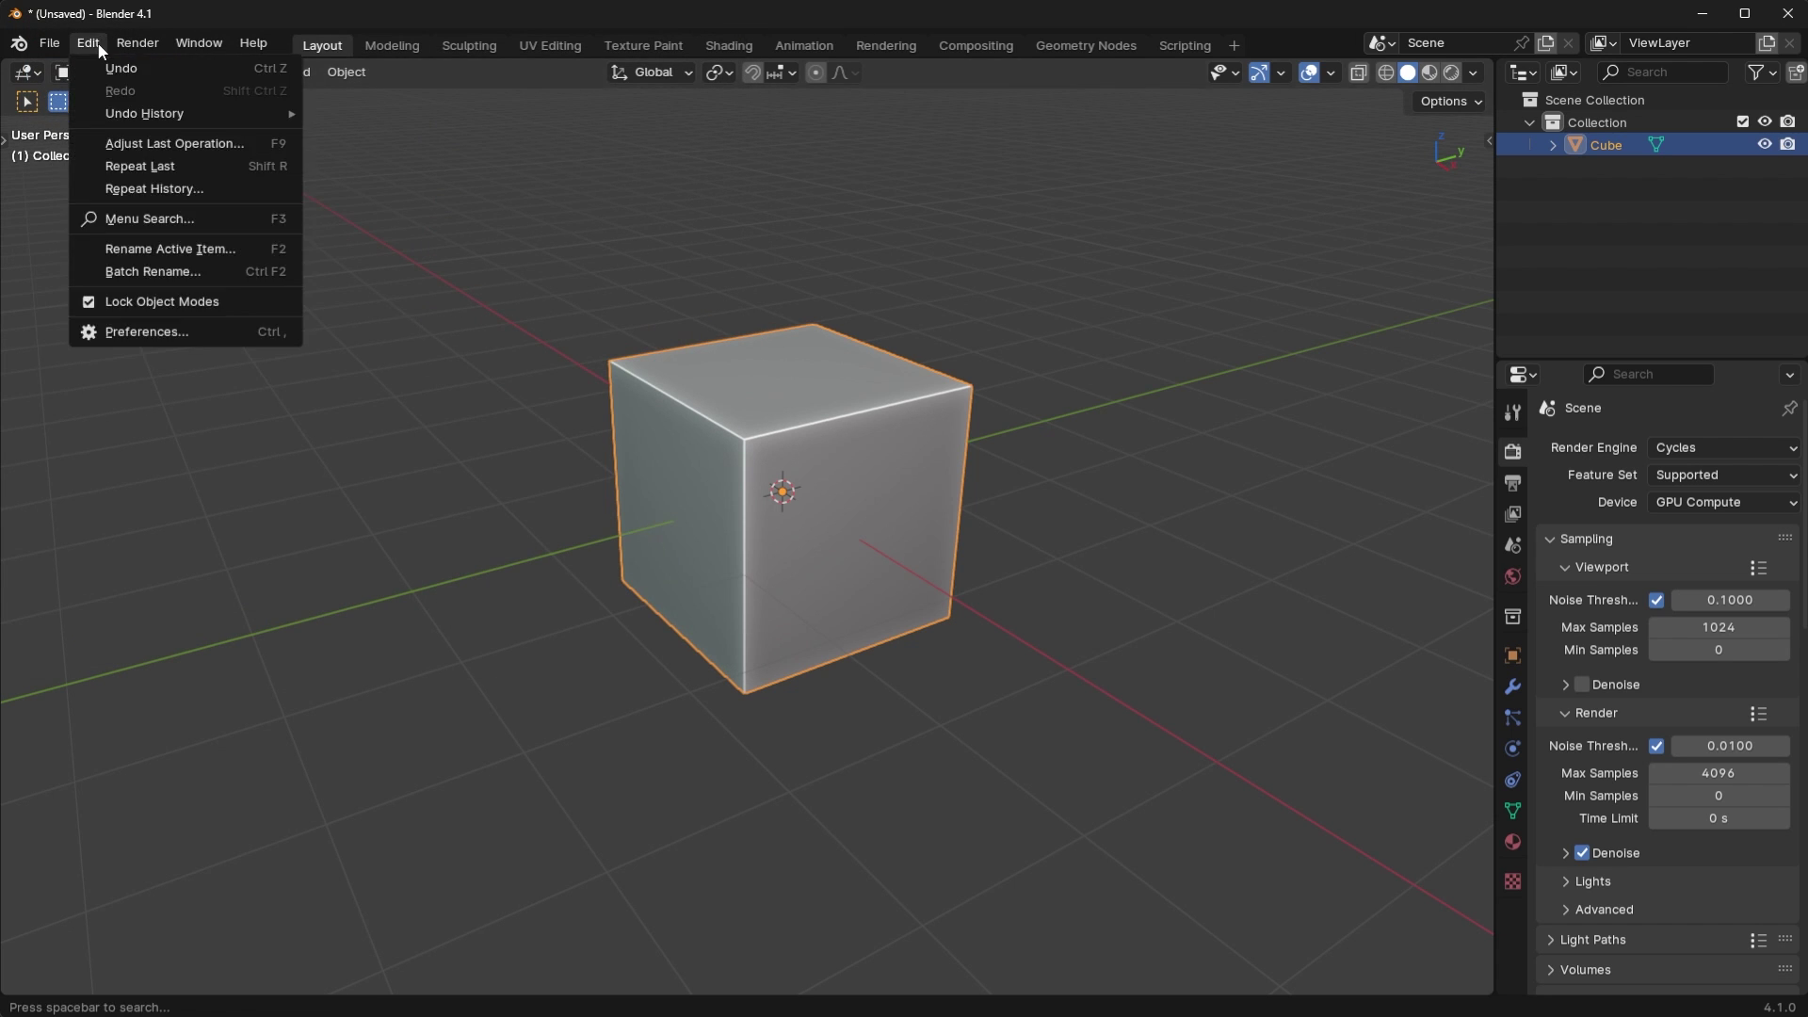
left_click(149, 331)
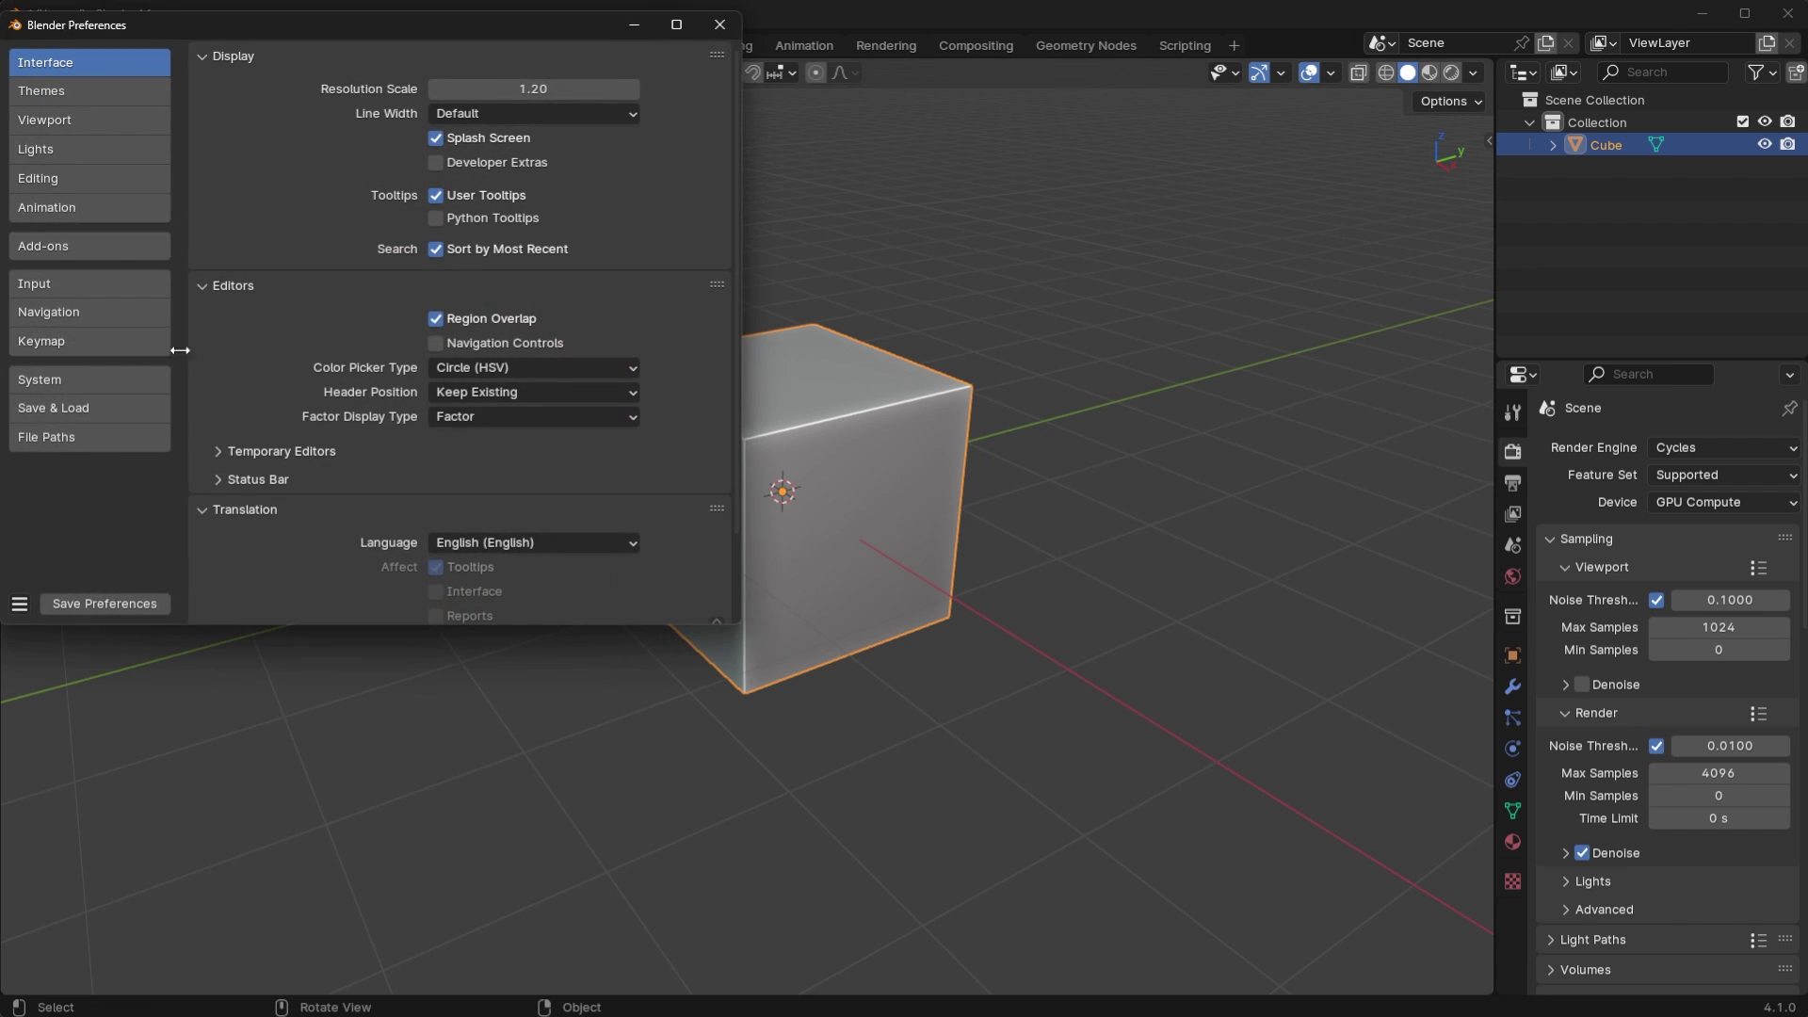
- Close Preferences and uncheck Text Info in the Viewport Overlays dropdown
left_click(720, 24)
left_click(1330, 73)
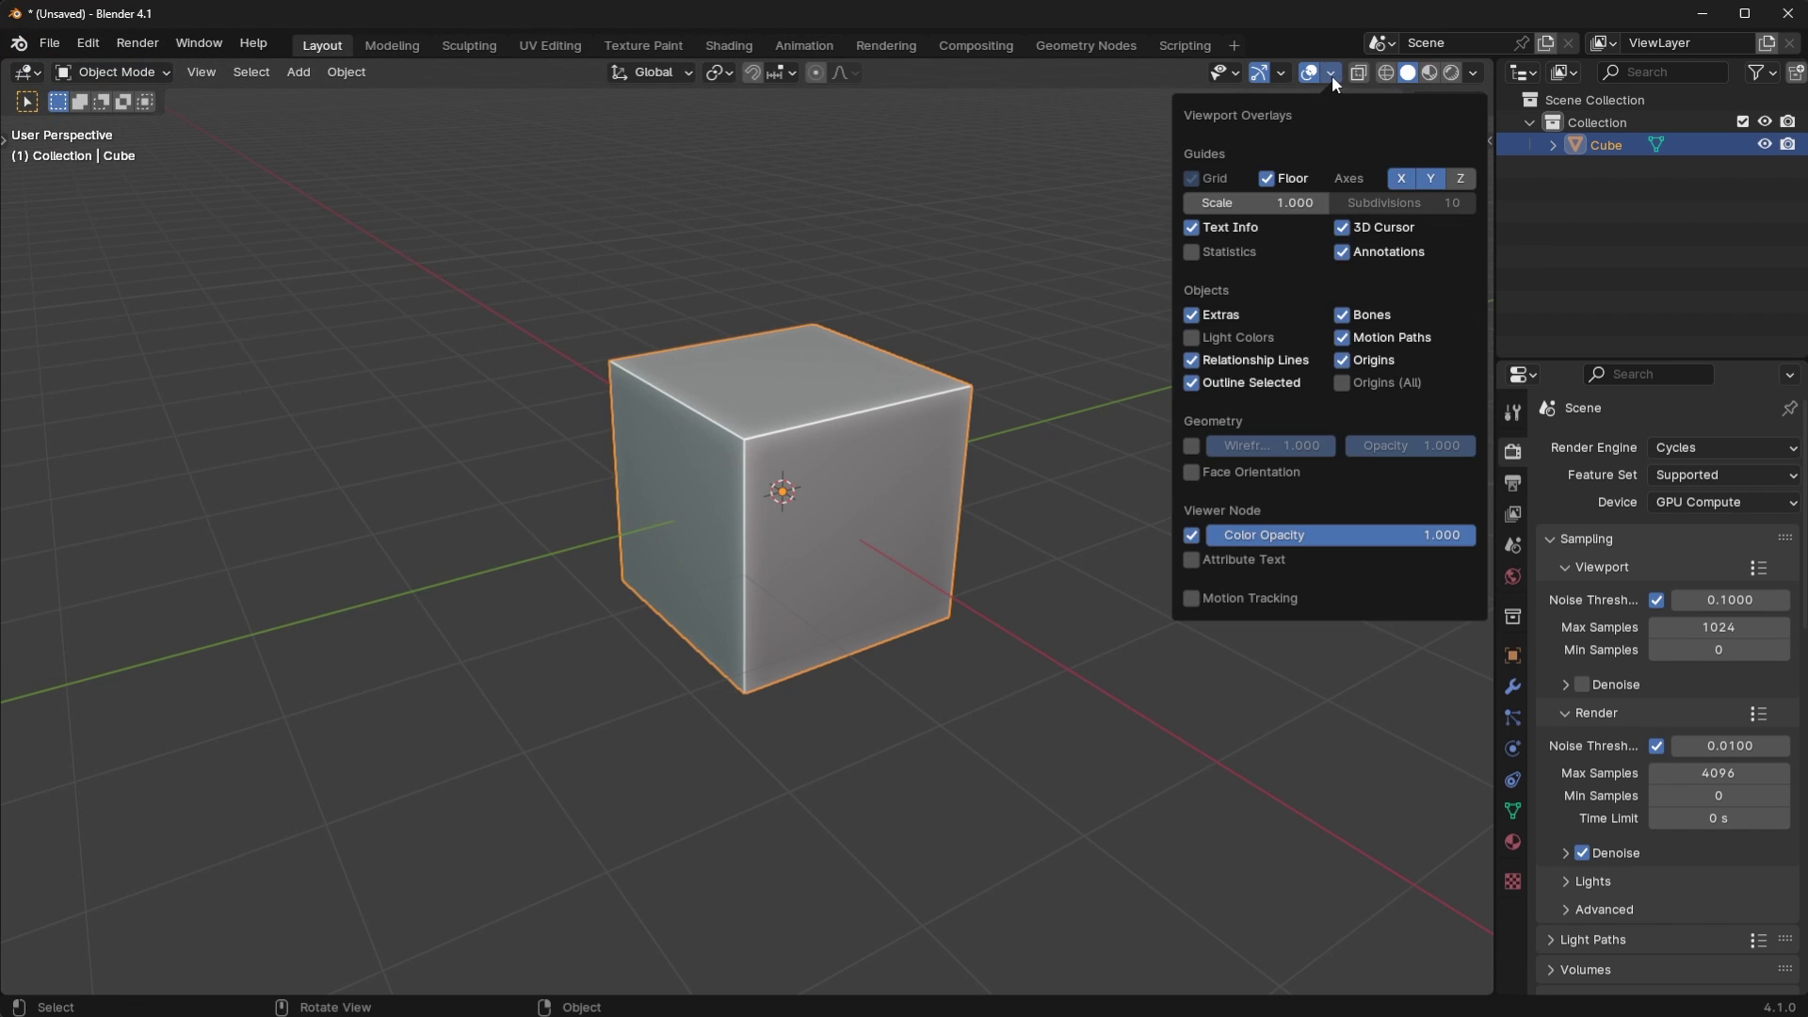
left_click(1191, 228)
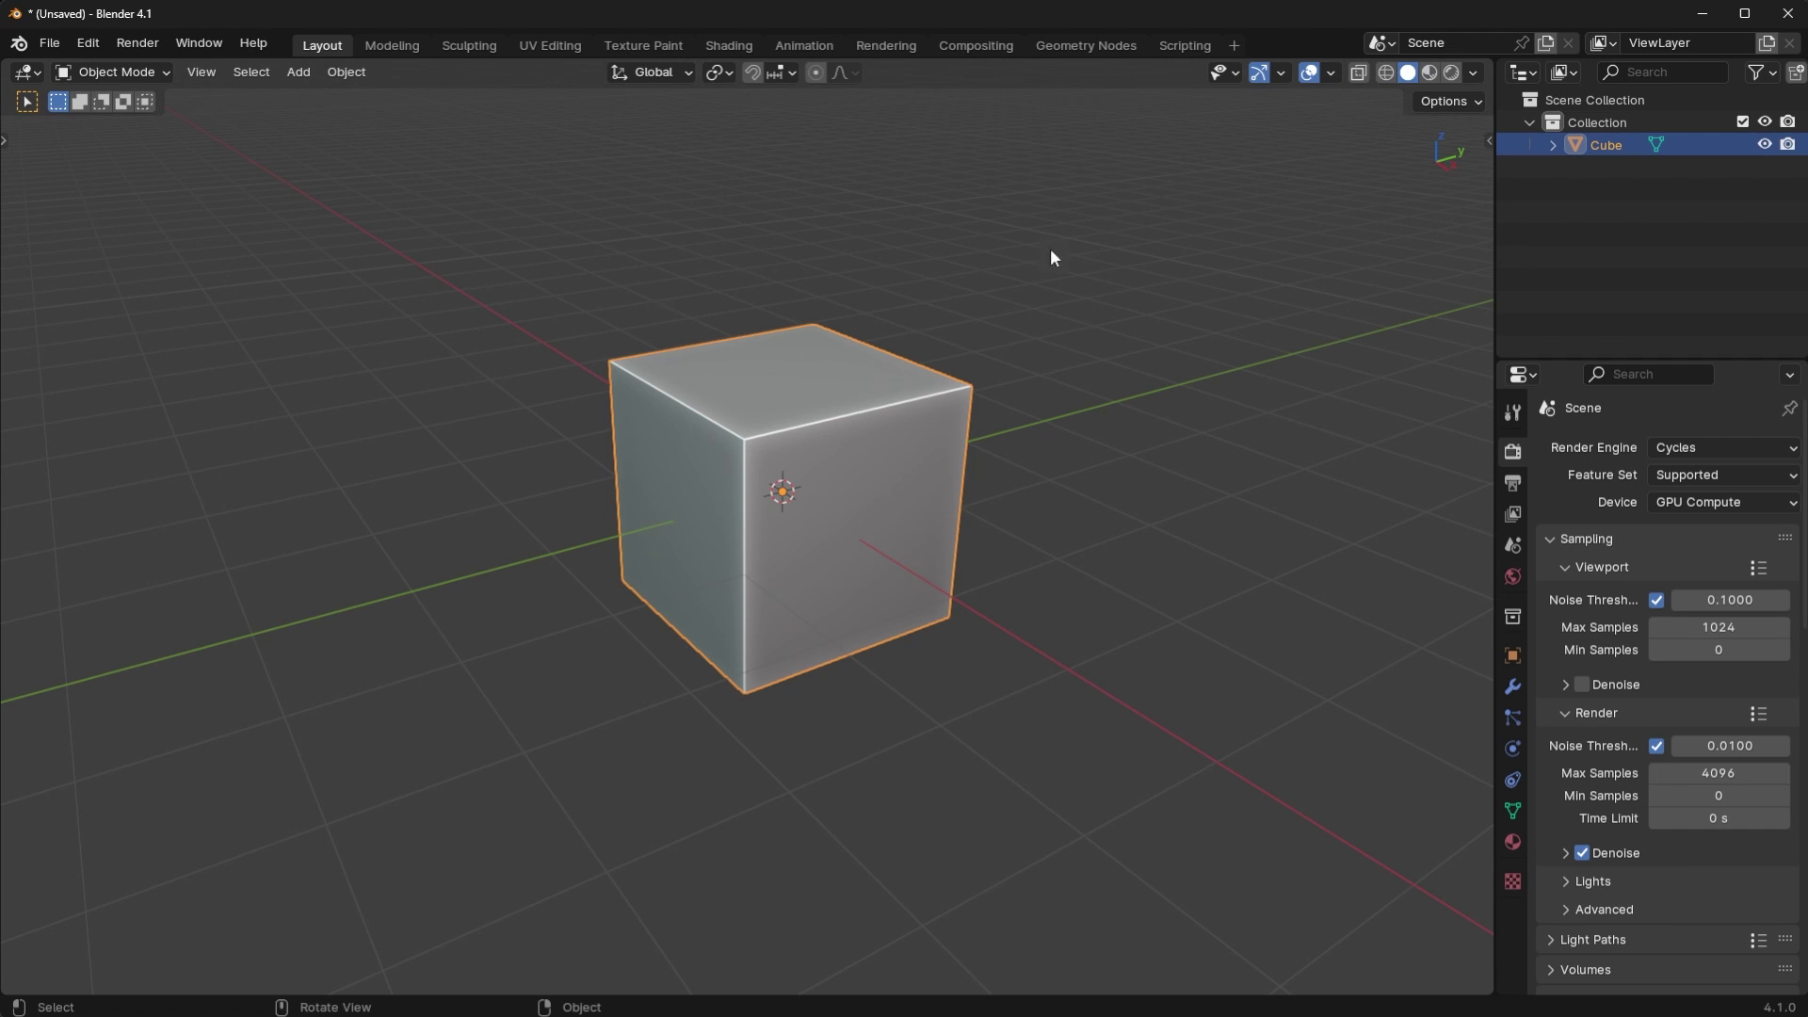
- Look through the Modeling, Sculpting, UV Editing, Texture Paint, Shading and Animation workspaces, ending on Layout
left_click(392, 47)
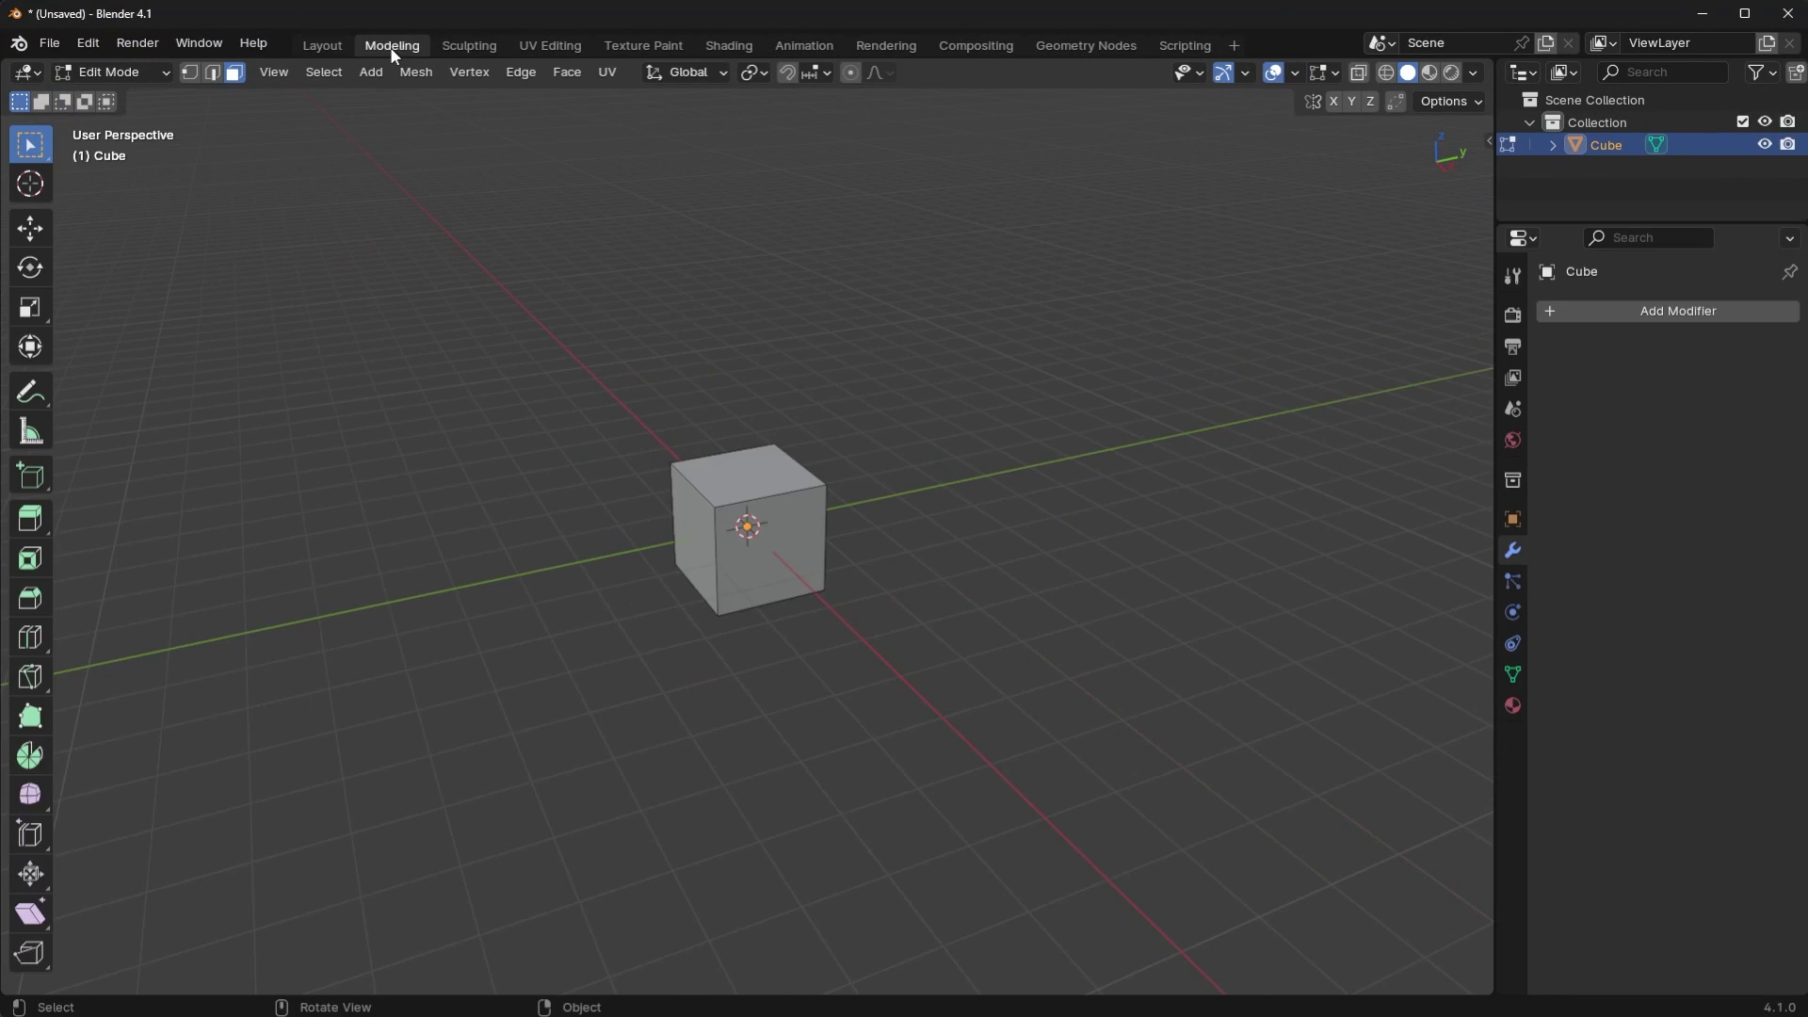
left_click(478, 49)
left_click(559, 43)
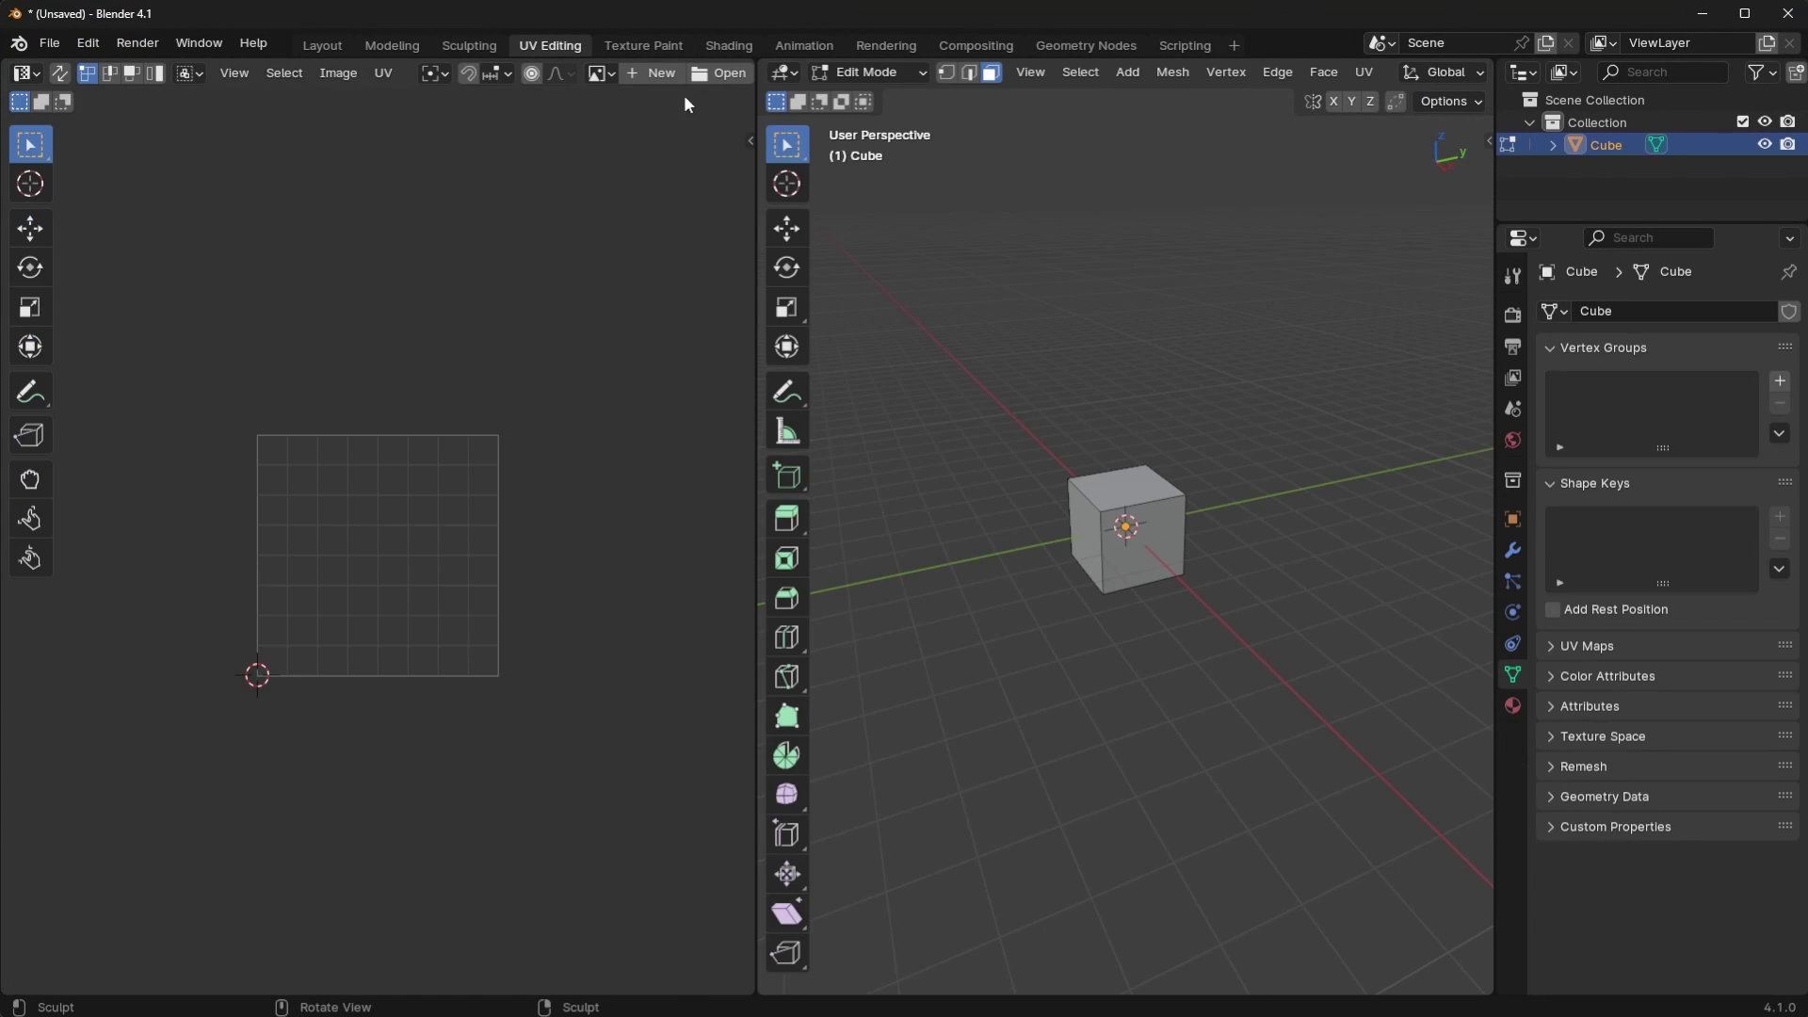
left_click(668, 47)
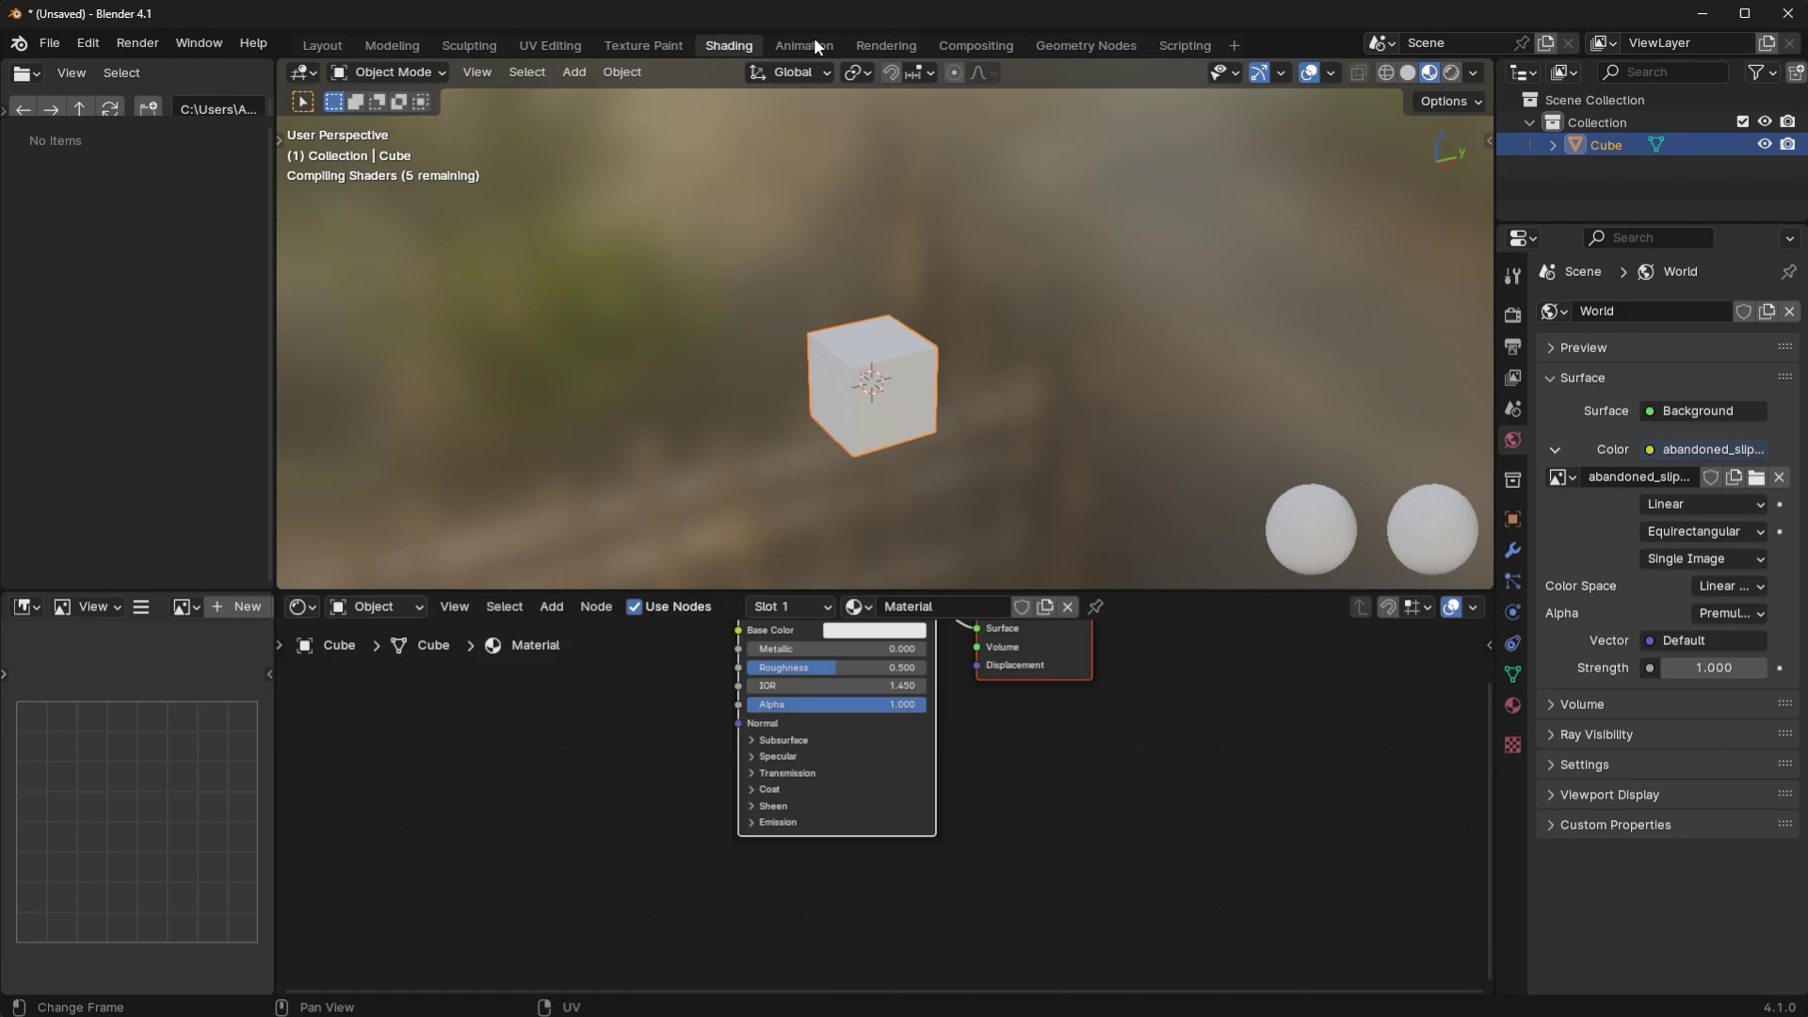
left_click(812, 43)
left_click(323, 47)
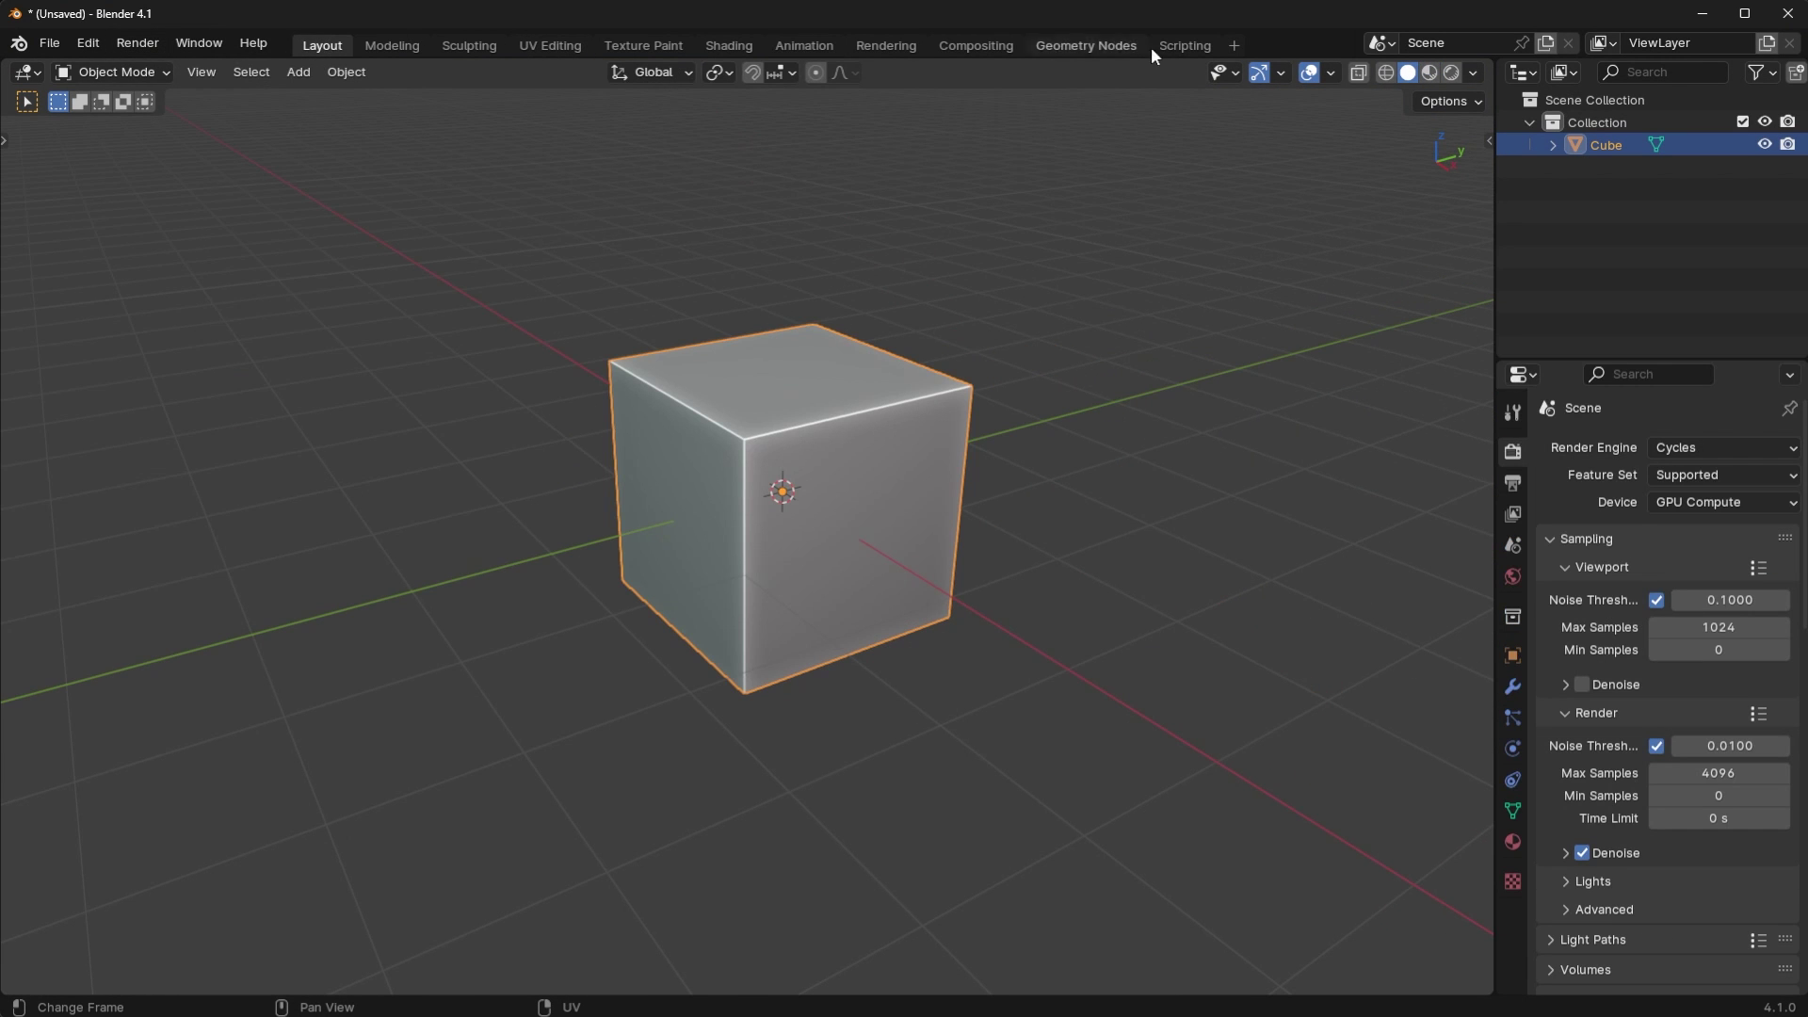
- Delete Scripting, Shading, Modeling and every other workspace tab except Layout
right_click(1171, 41)
left_click(1106, 106)
right_click(1092, 45)
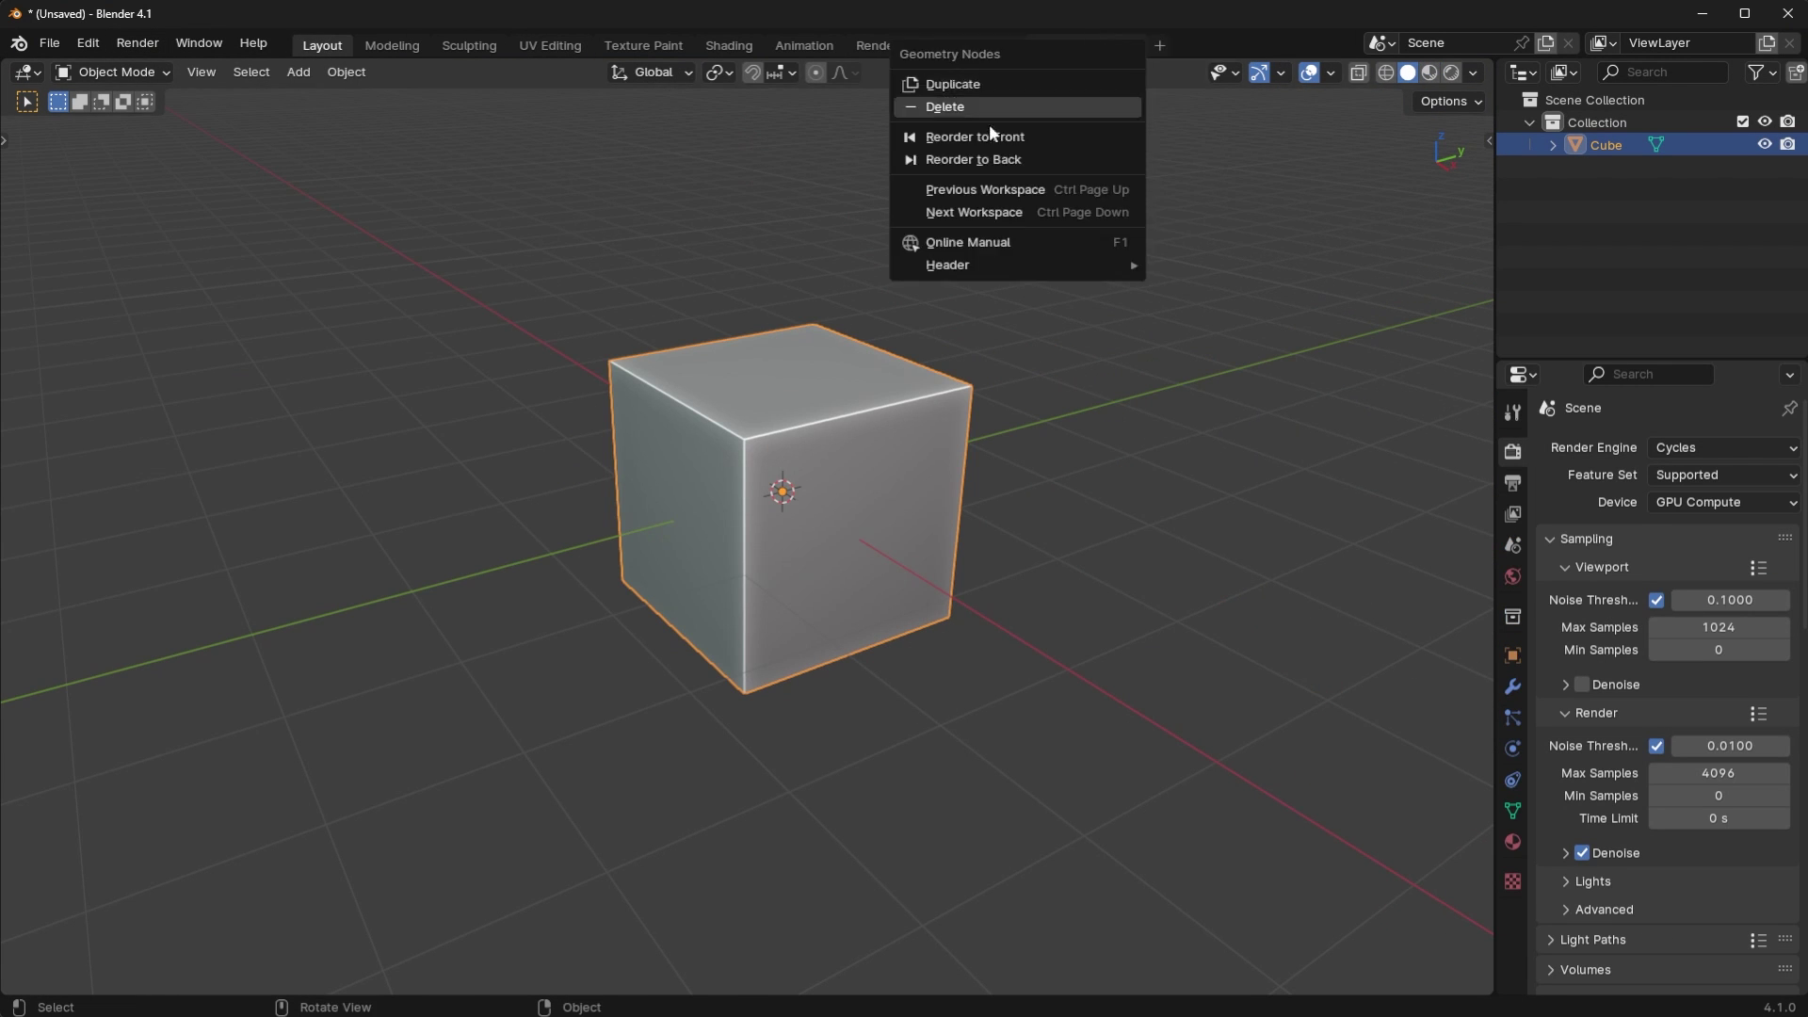
left_click(969, 107)
right_click(957, 45)
left_click(910, 107)
right_click(883, 45)
left_click(829, 107)
right_click(795, 47)
left_click(744, 106)
right_click(723, 46)
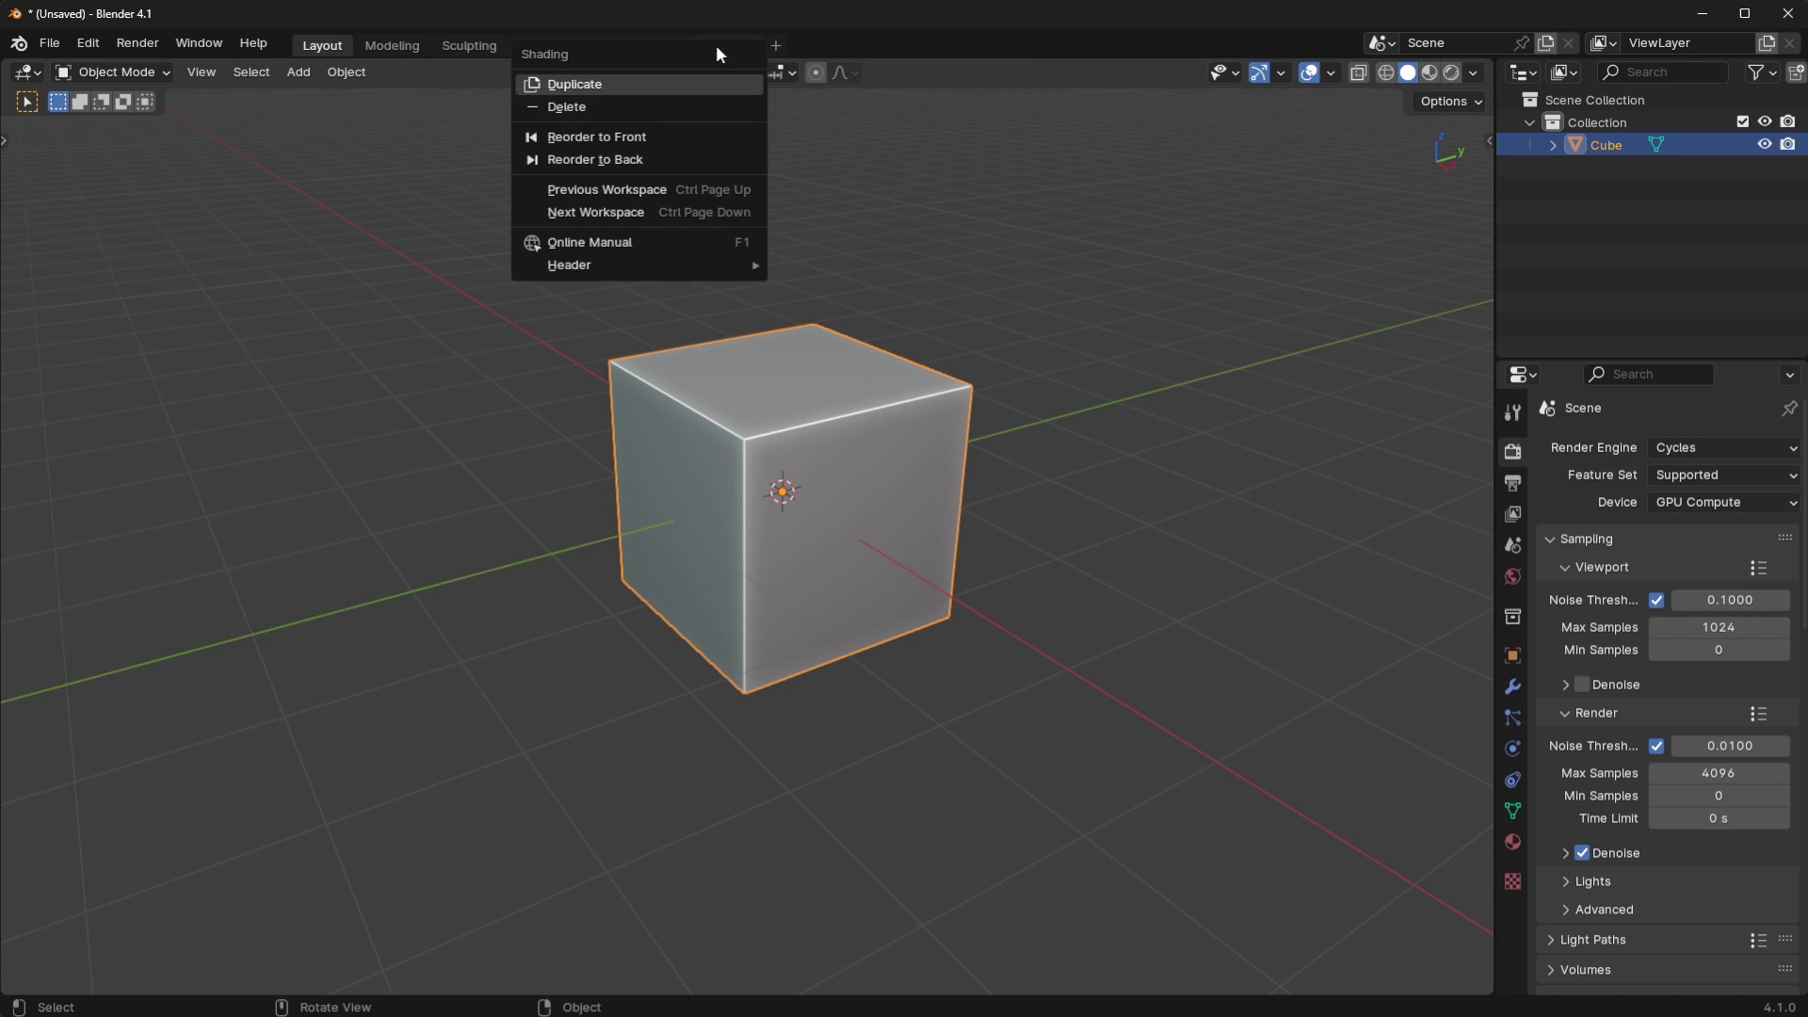
left_click(673, 106)
right_click(636, 46)
left_click(565, 107)
right_click(548, 46)
left_click(490, 106)
left_click(231, 107)
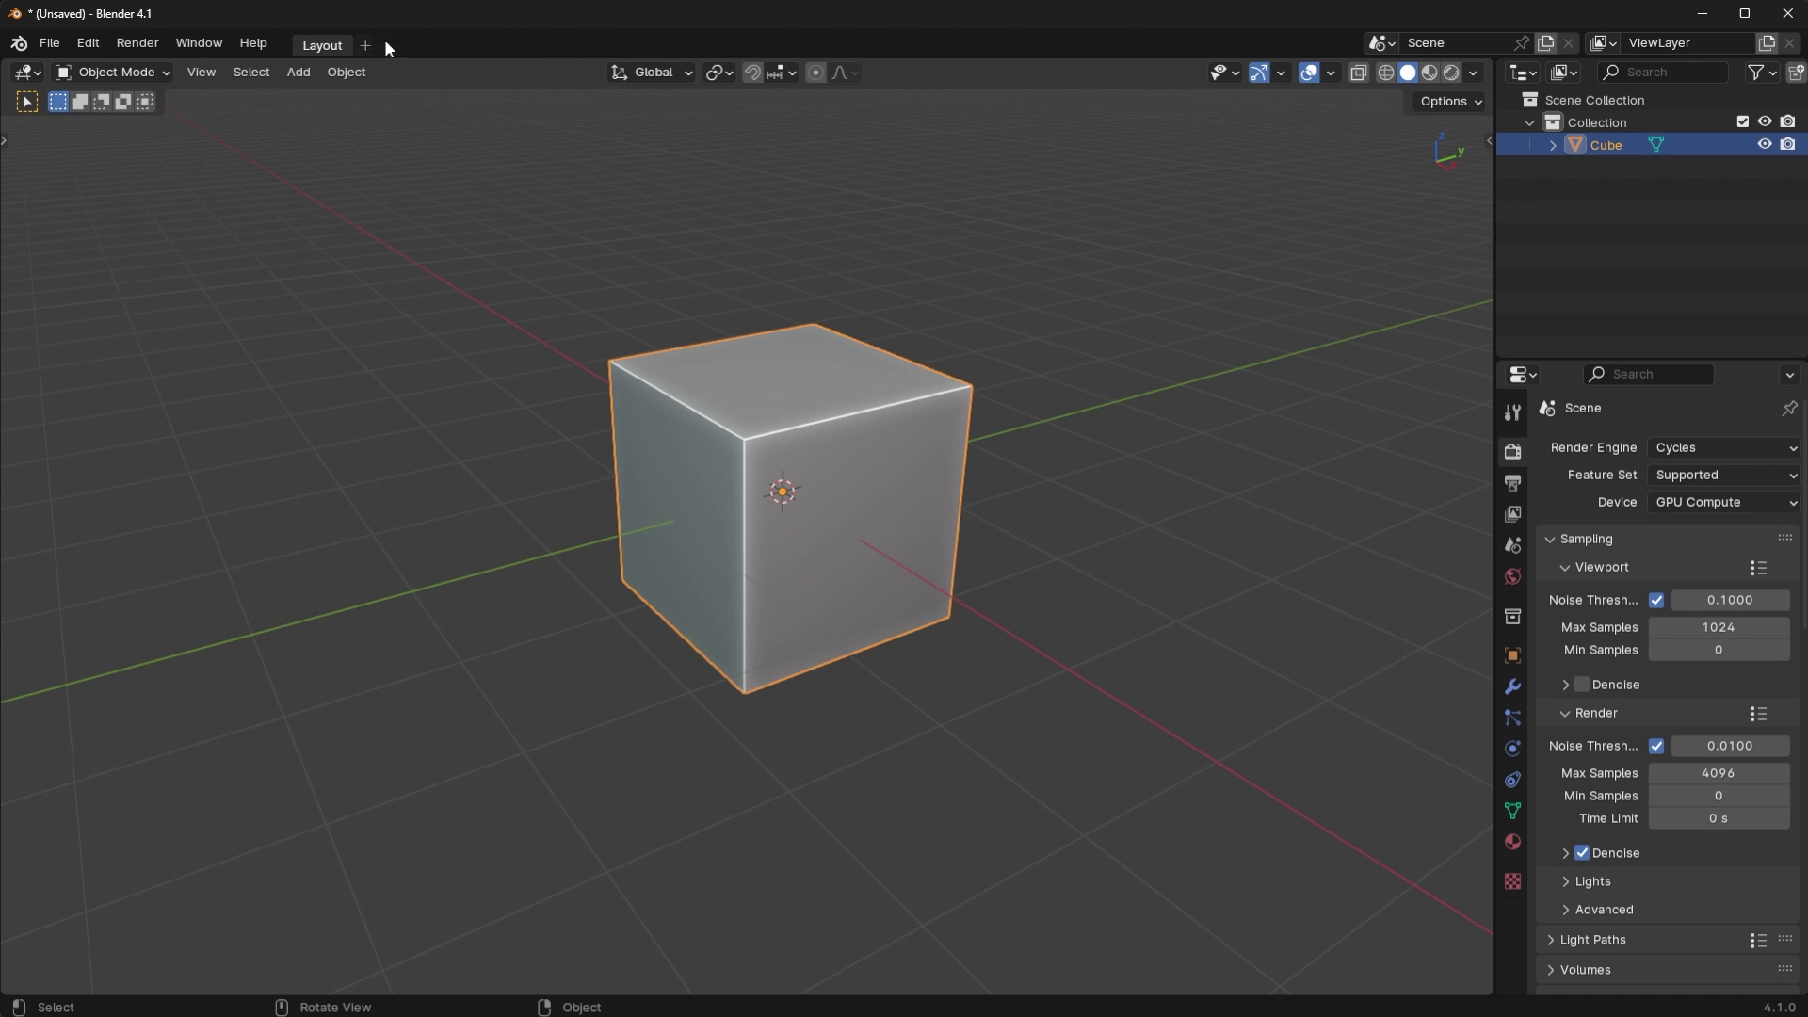
left_click(367, 49)
- Enable Scene Statistics, Video Memory and System Memory in the status bar
middle_click_drag(1177, 527, 1227, 546)
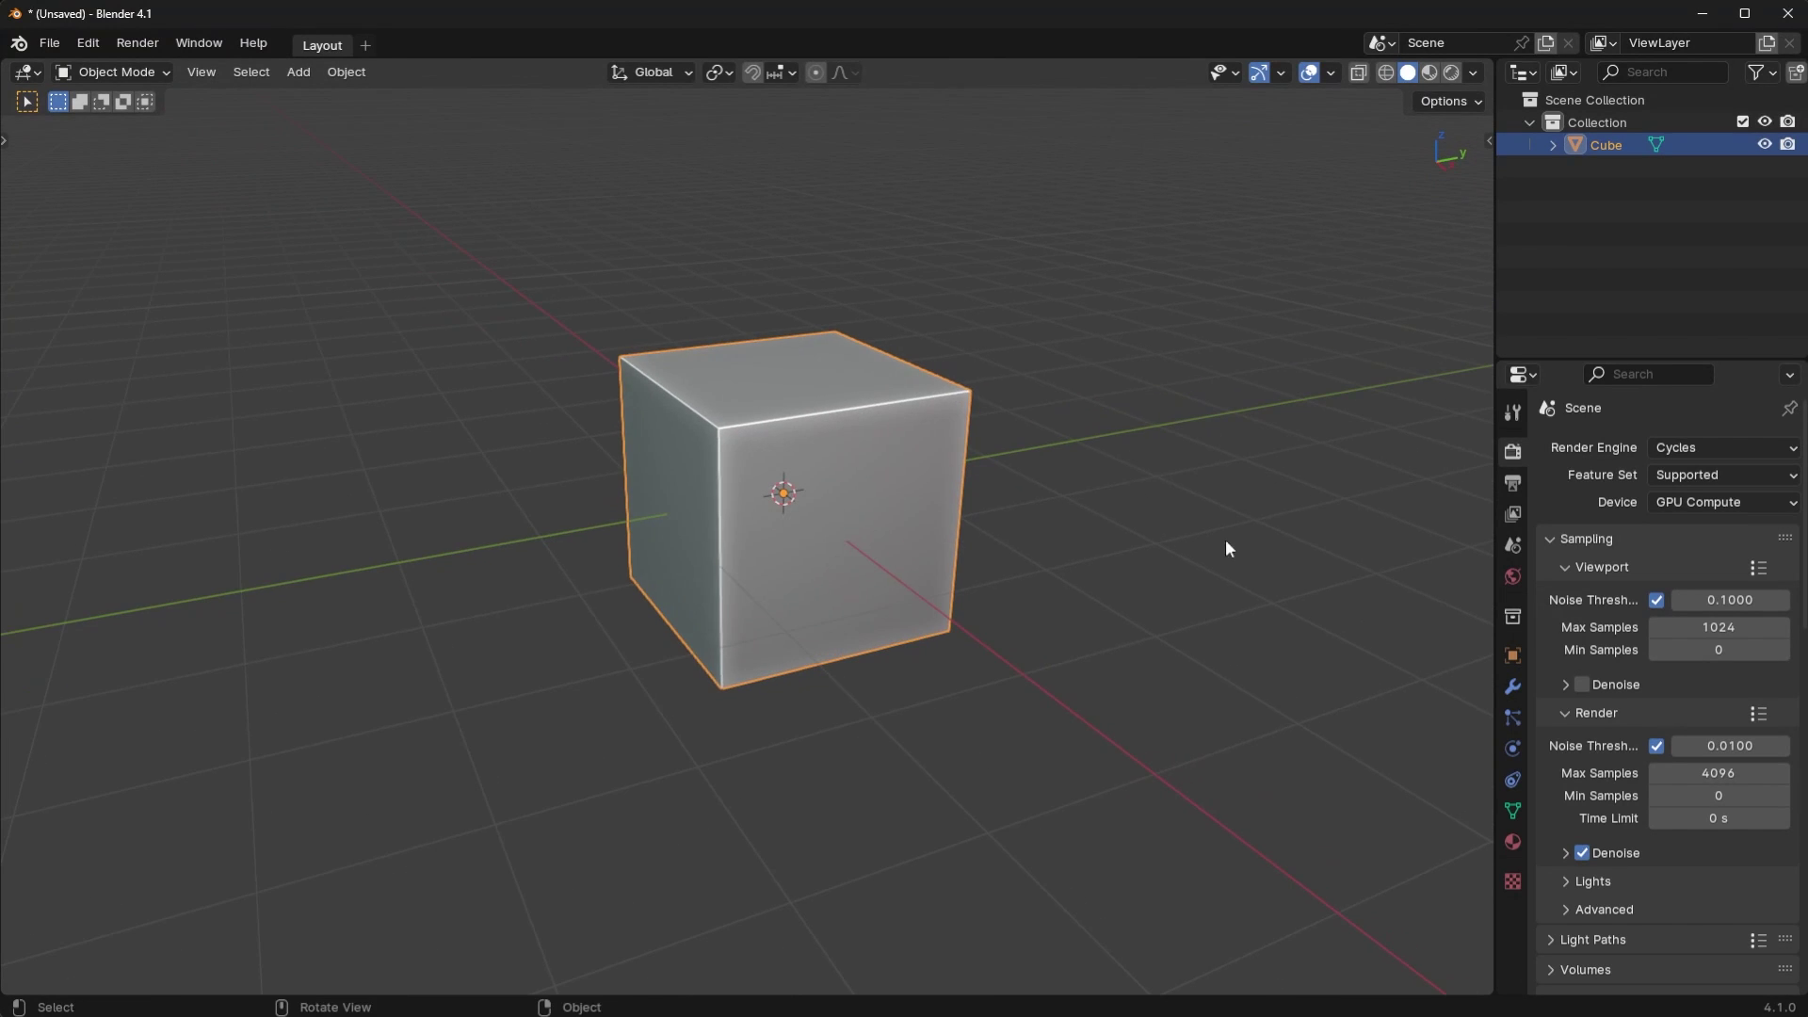
right_click(1687, 1009)
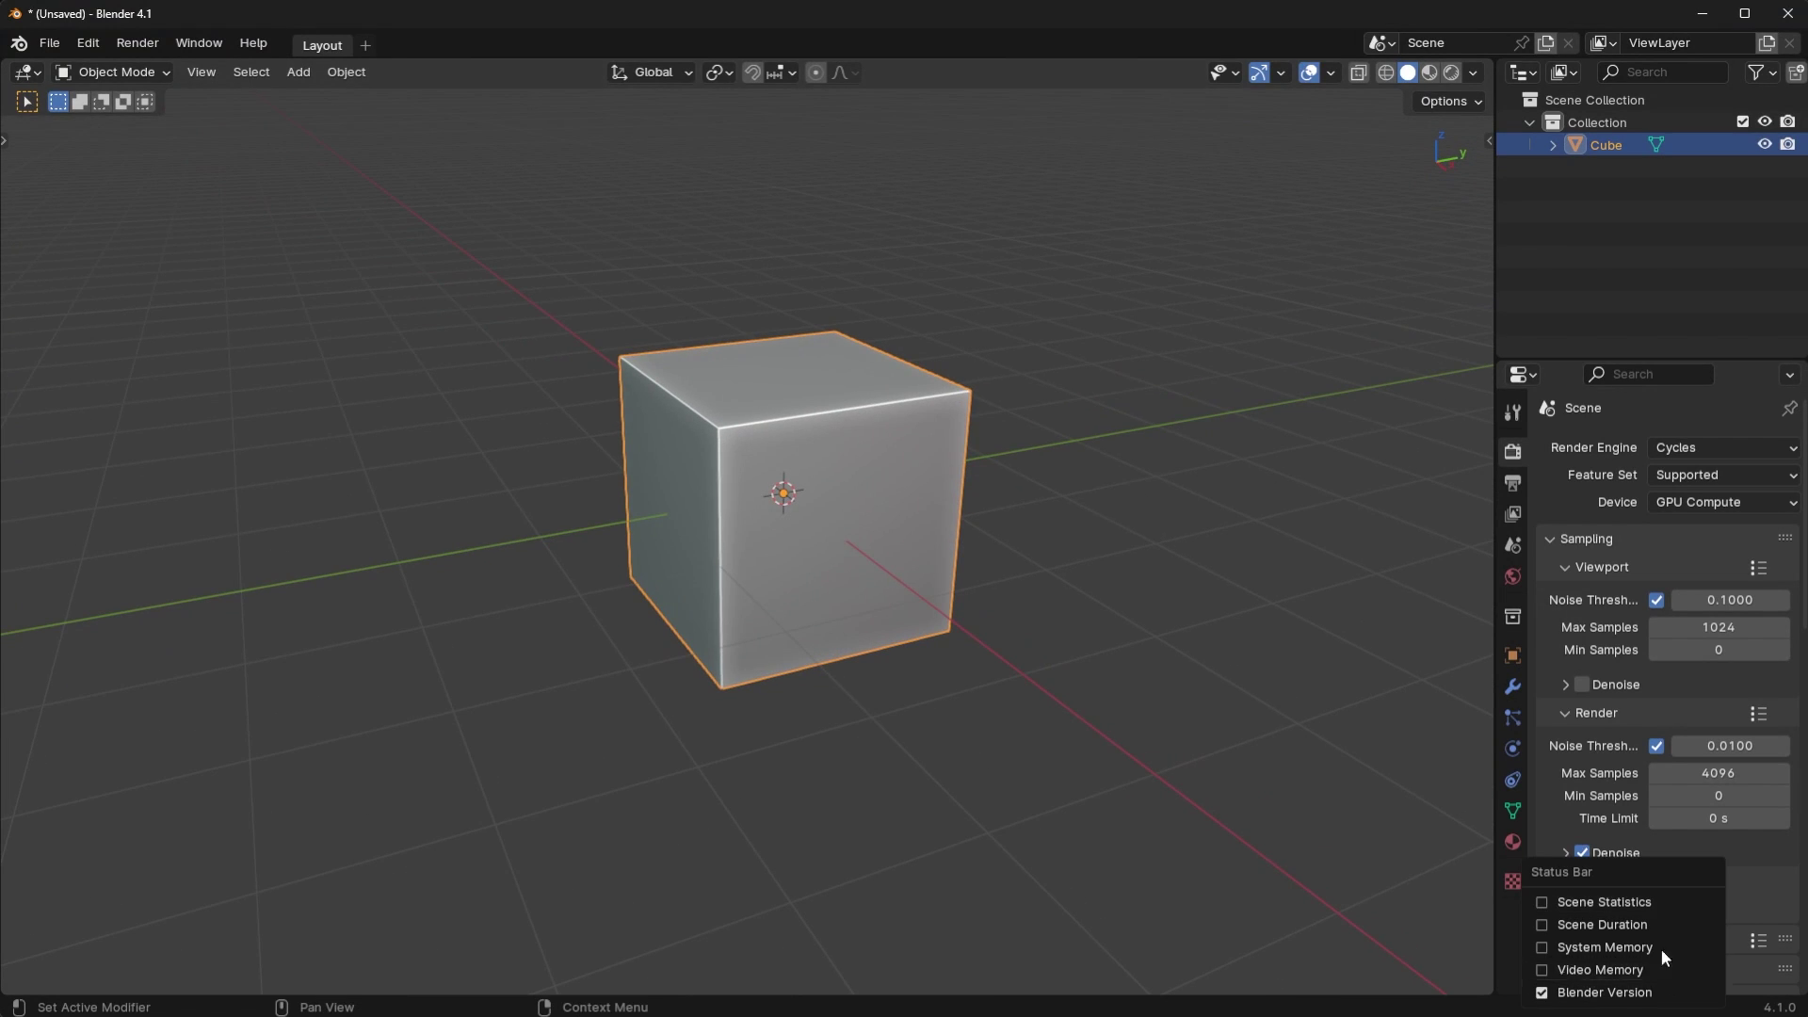
left_click(1652, 901)
right_click(1659, 1008)
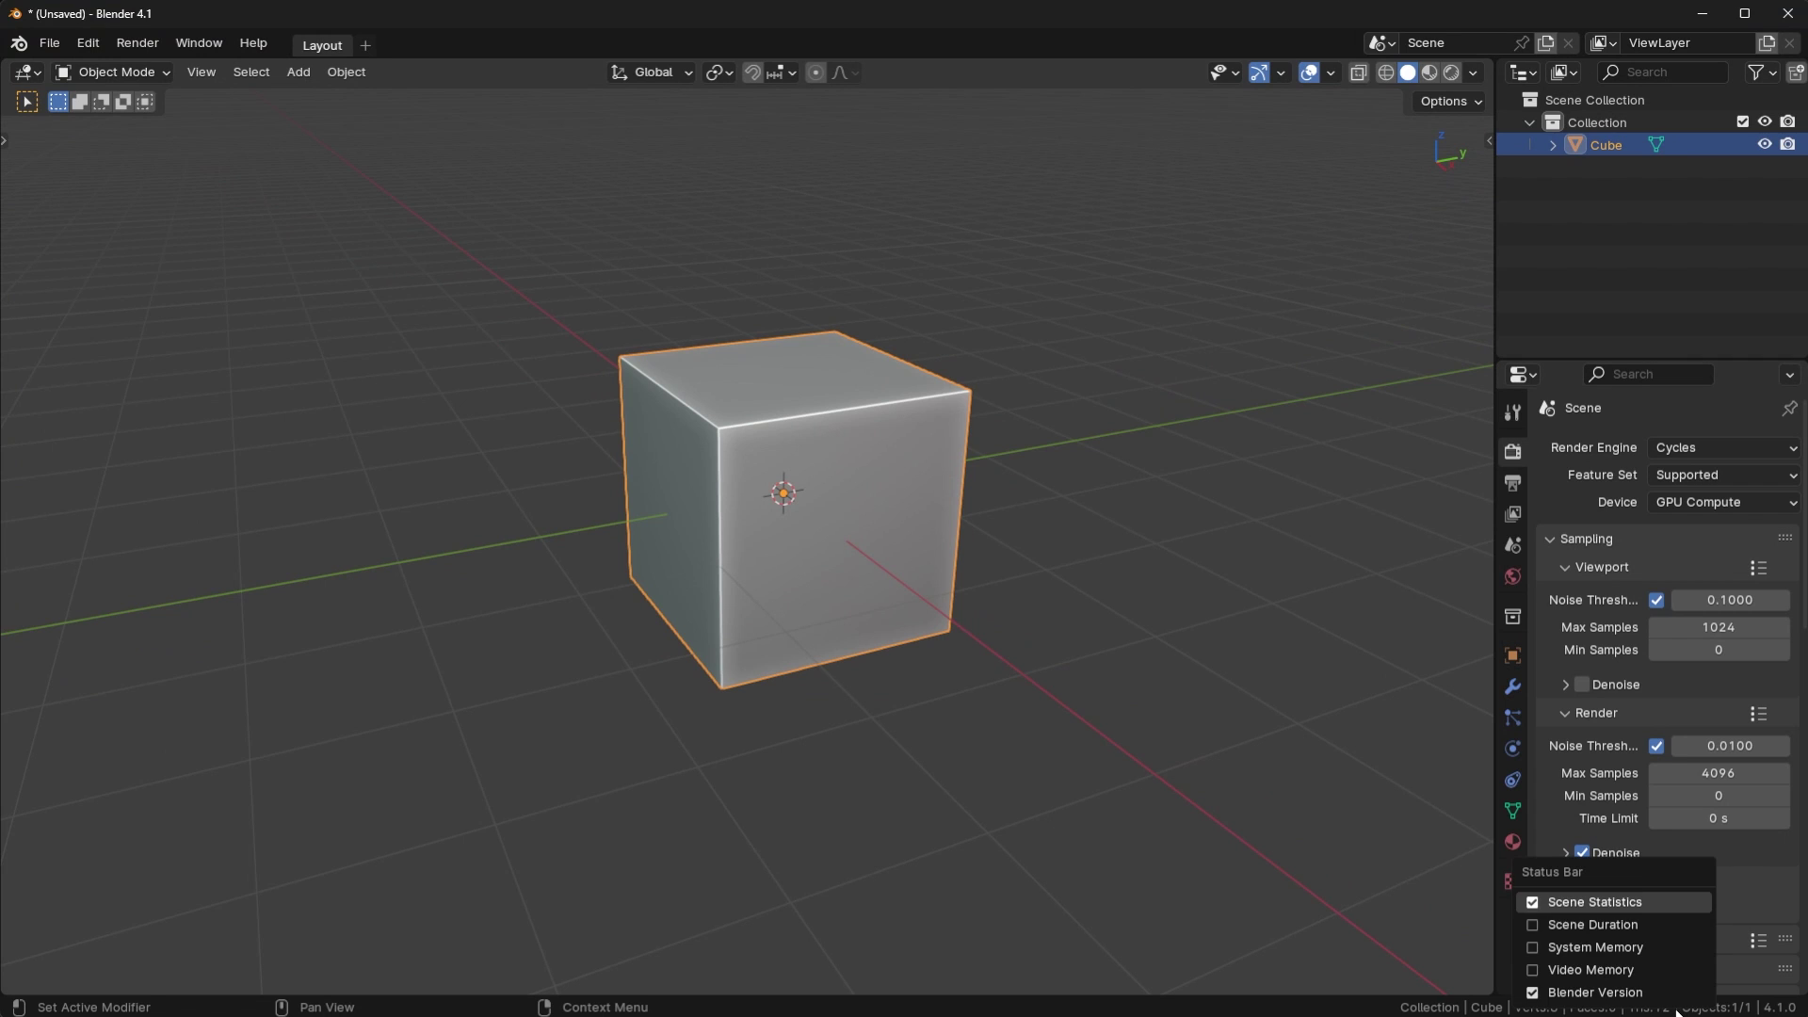
left_click(1649, 969)
right_click(1663, 1009)
left_click(1638, 947)
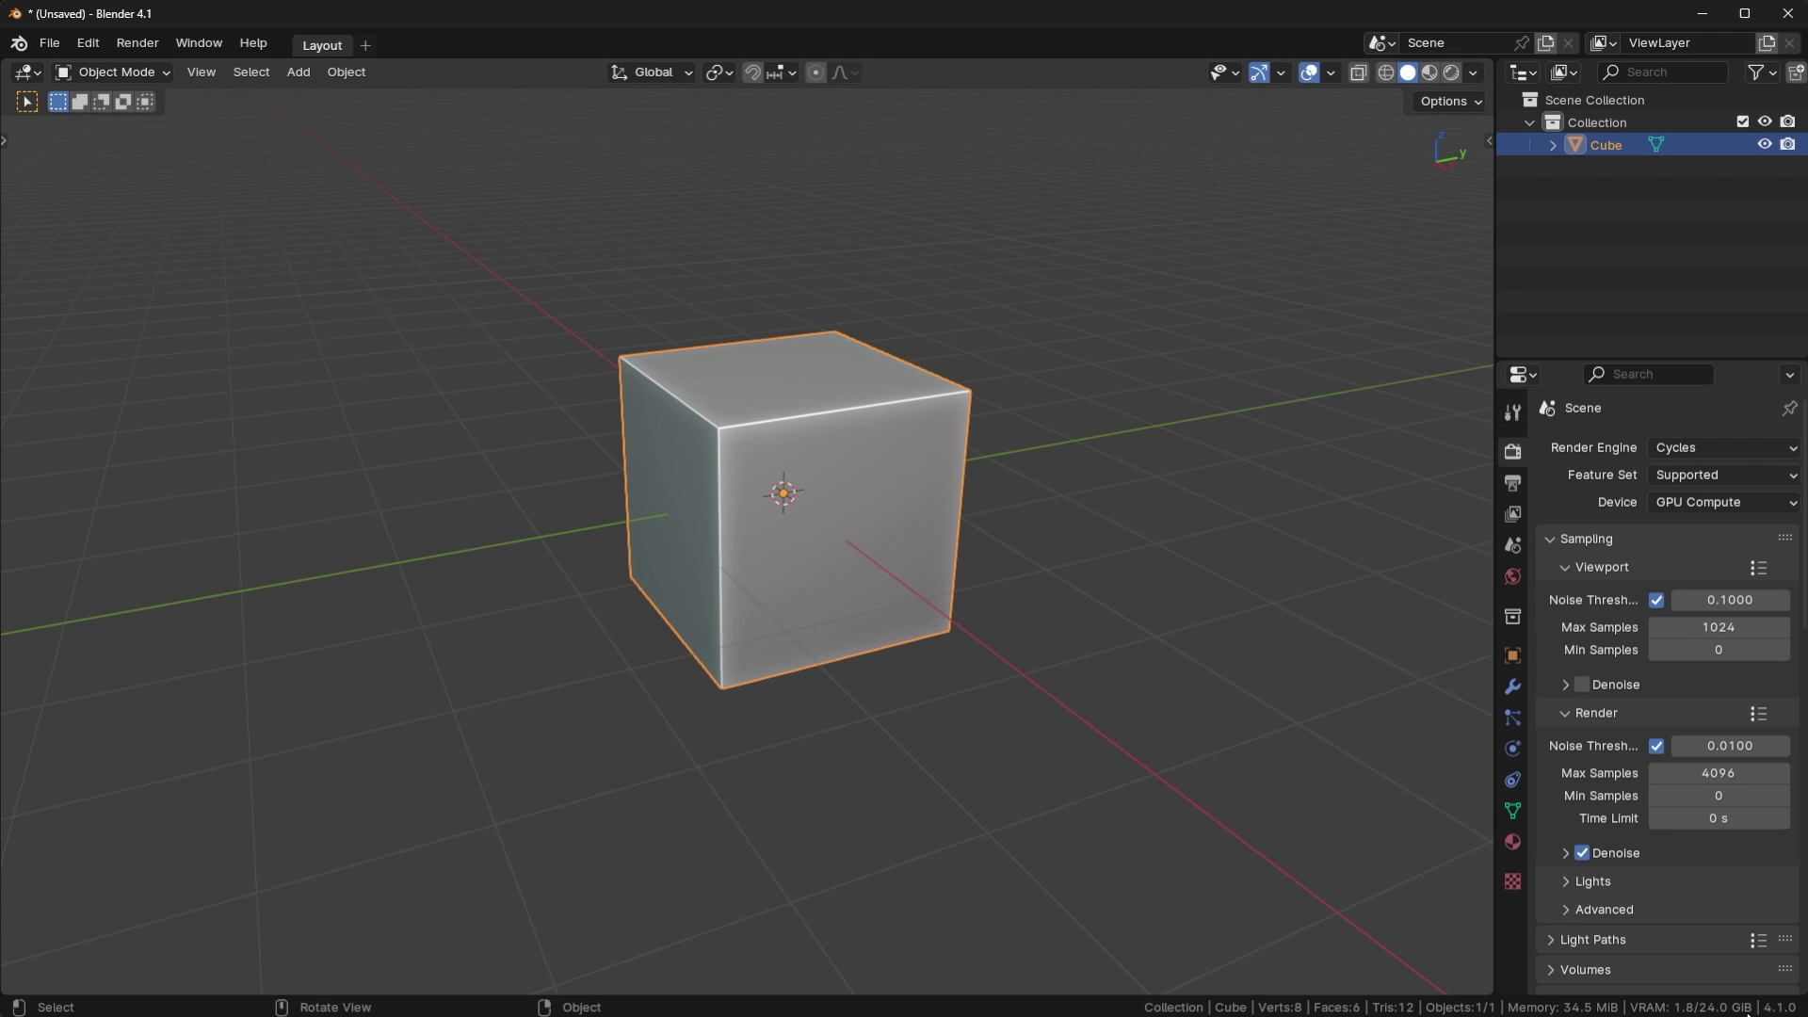
right_click(1646, 1011)
scroll(839, 465, "down", 2)
middle_click_drag(839, 465, 970, 490)
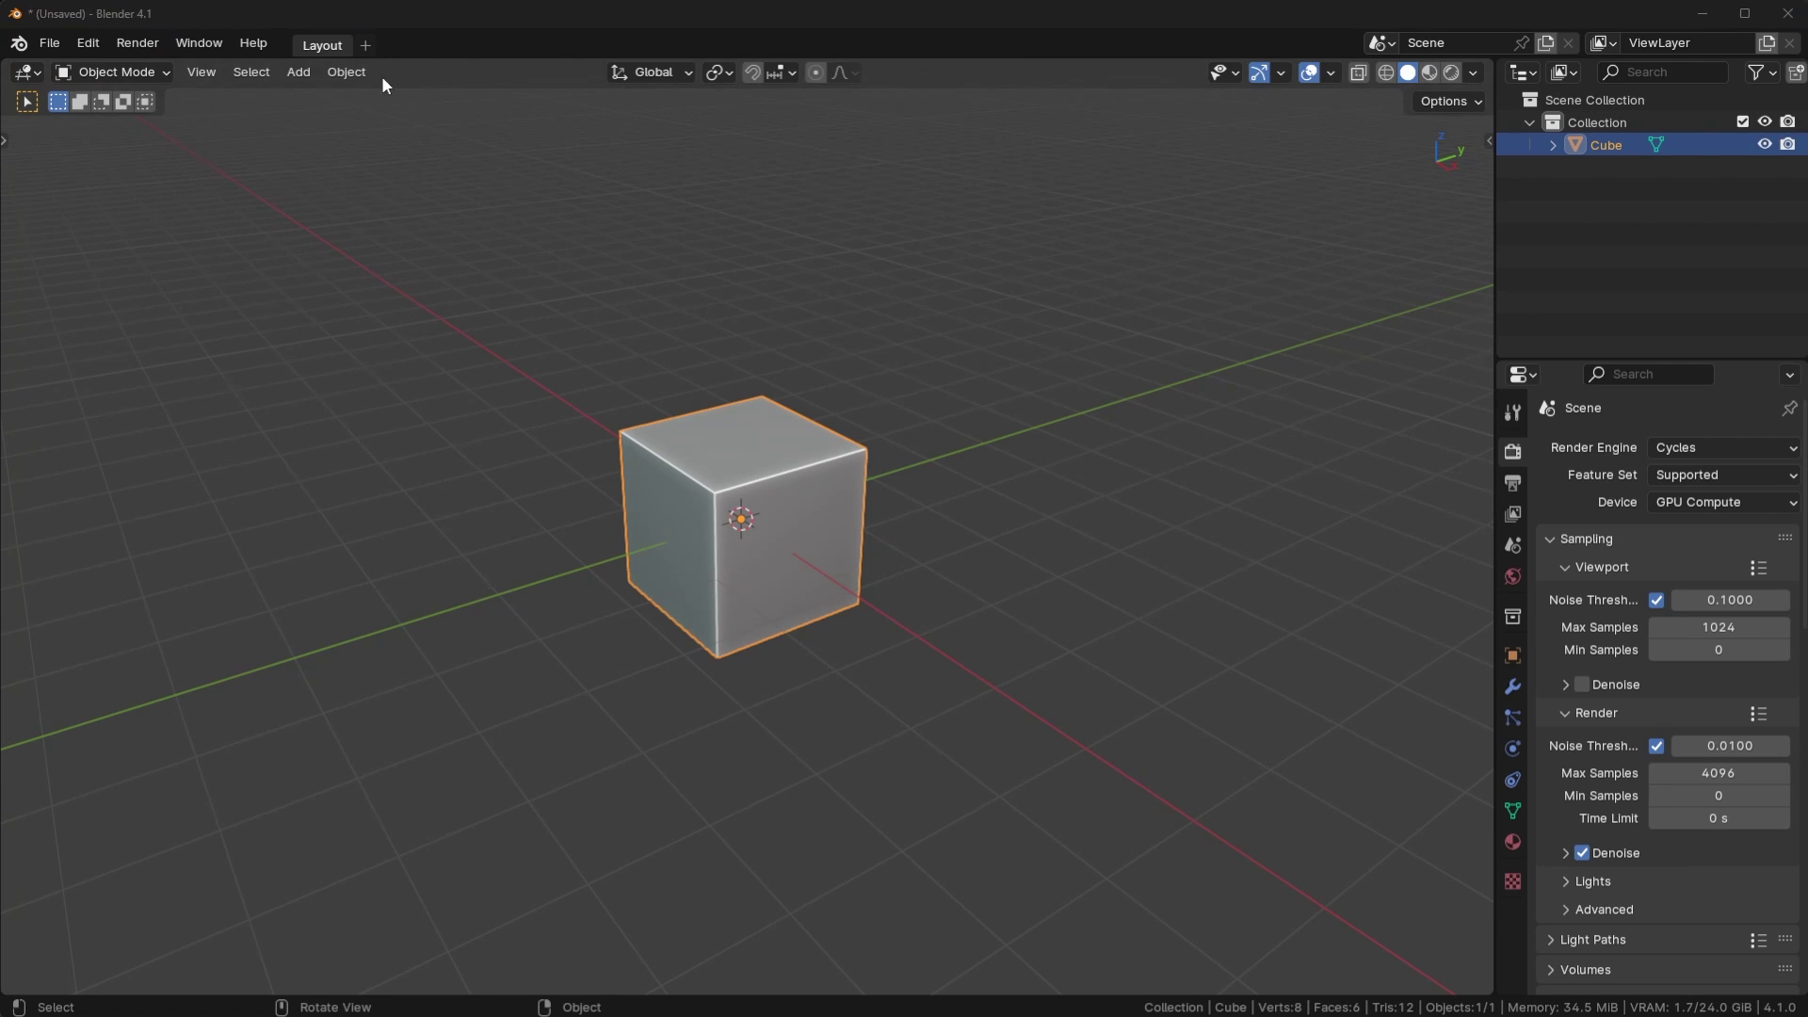
- Open Preferences > Add-ons and launch the installer on the addons folder of zip files
left_click(89, 44)
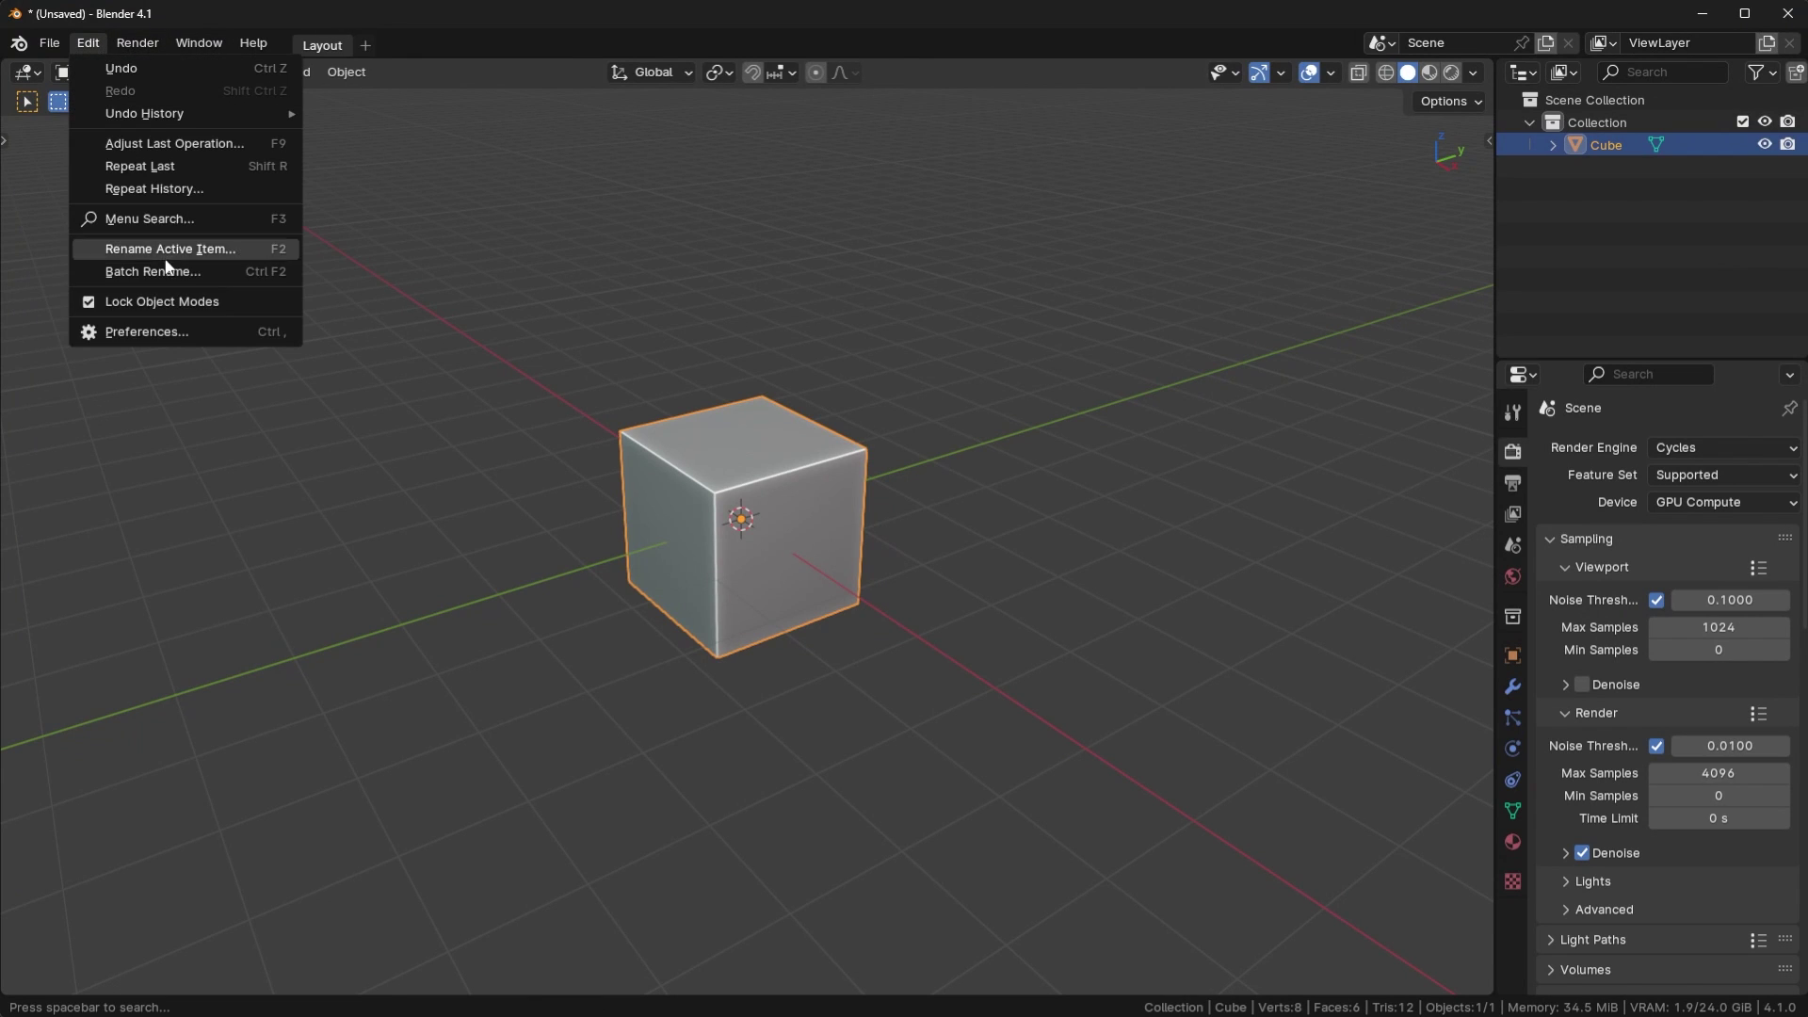
left_click(156, 334)
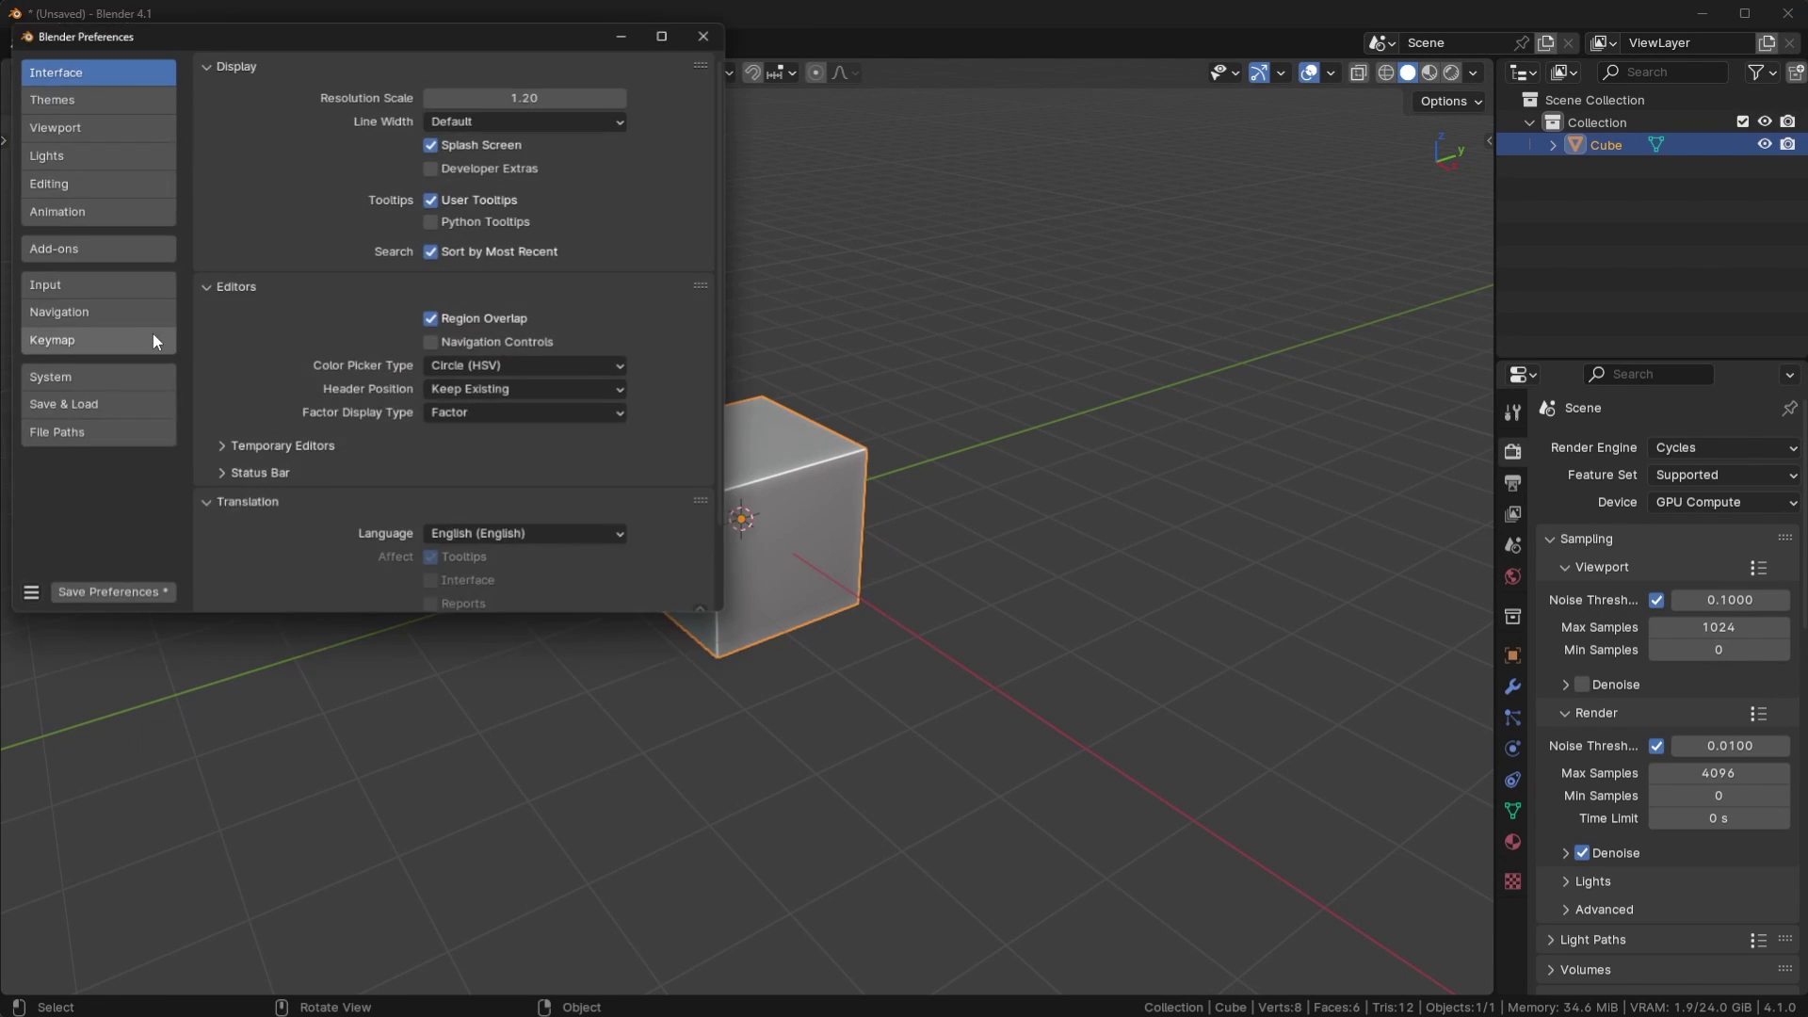
left_click(106, 246)
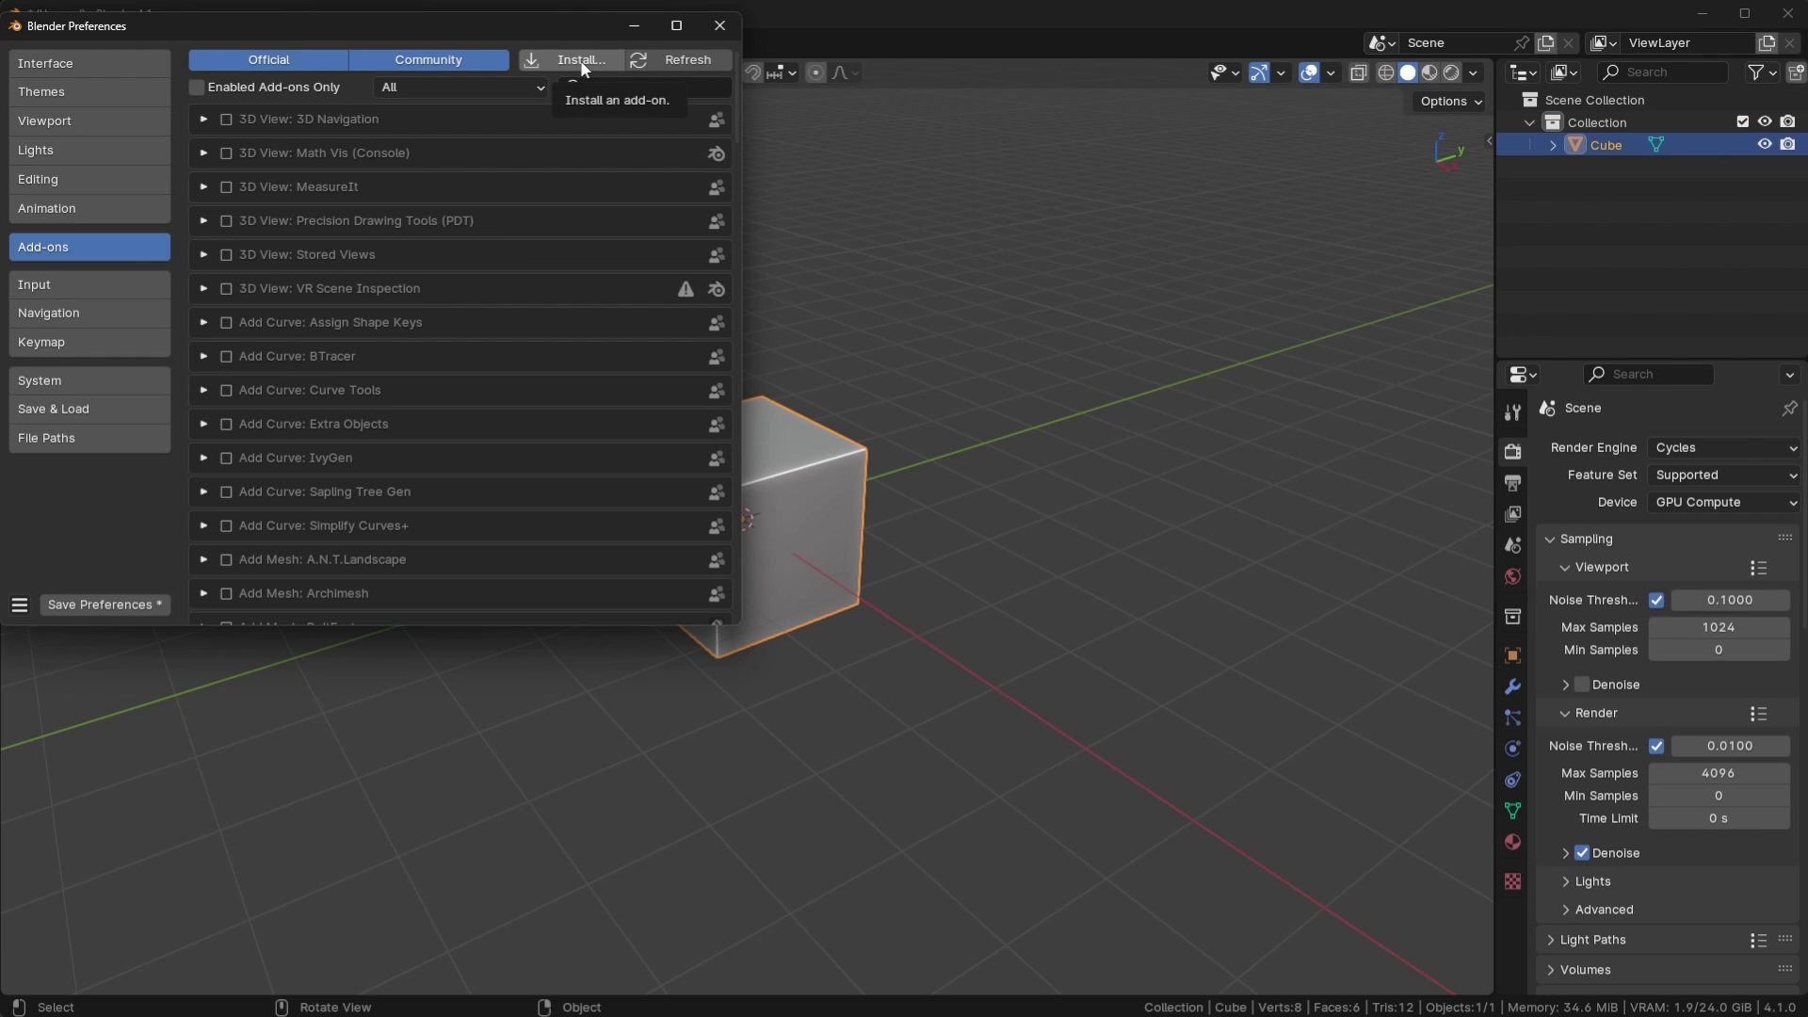
left_click(581, 62)
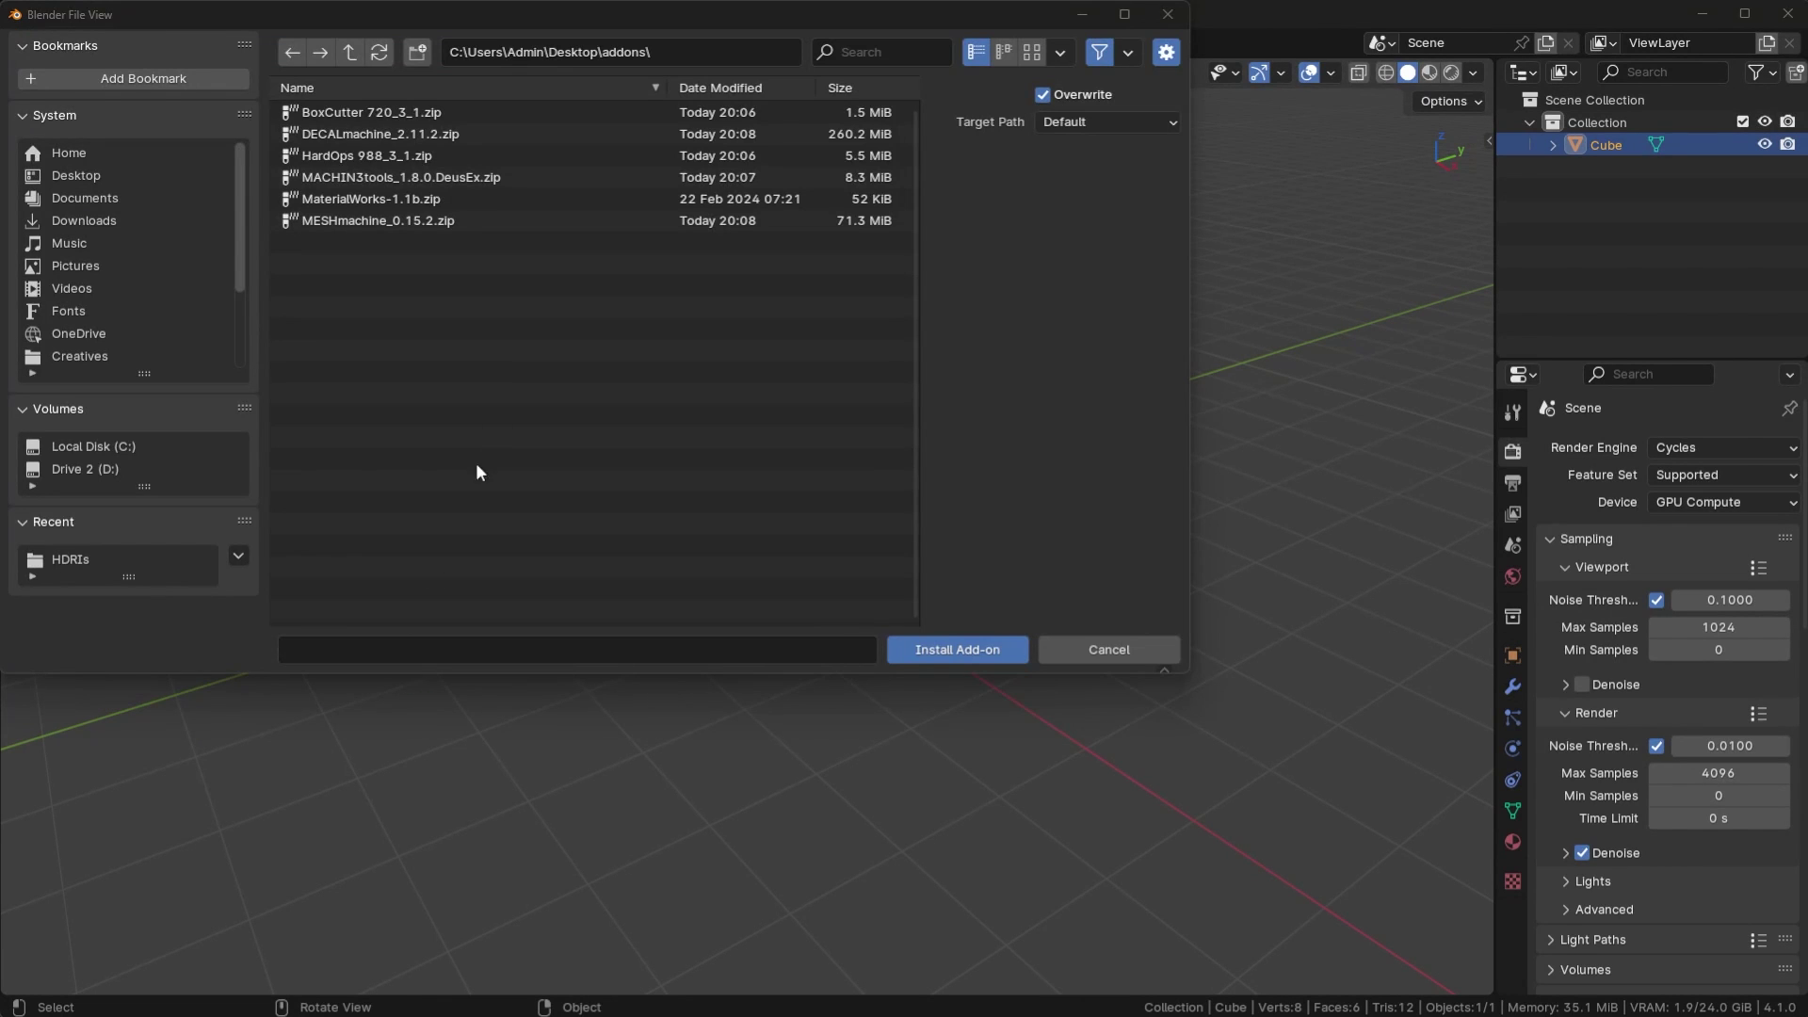
- Install and enable BoxCutter from its zip, then install DECALmachine
left_click(372, 114)
double_click(371, 117)
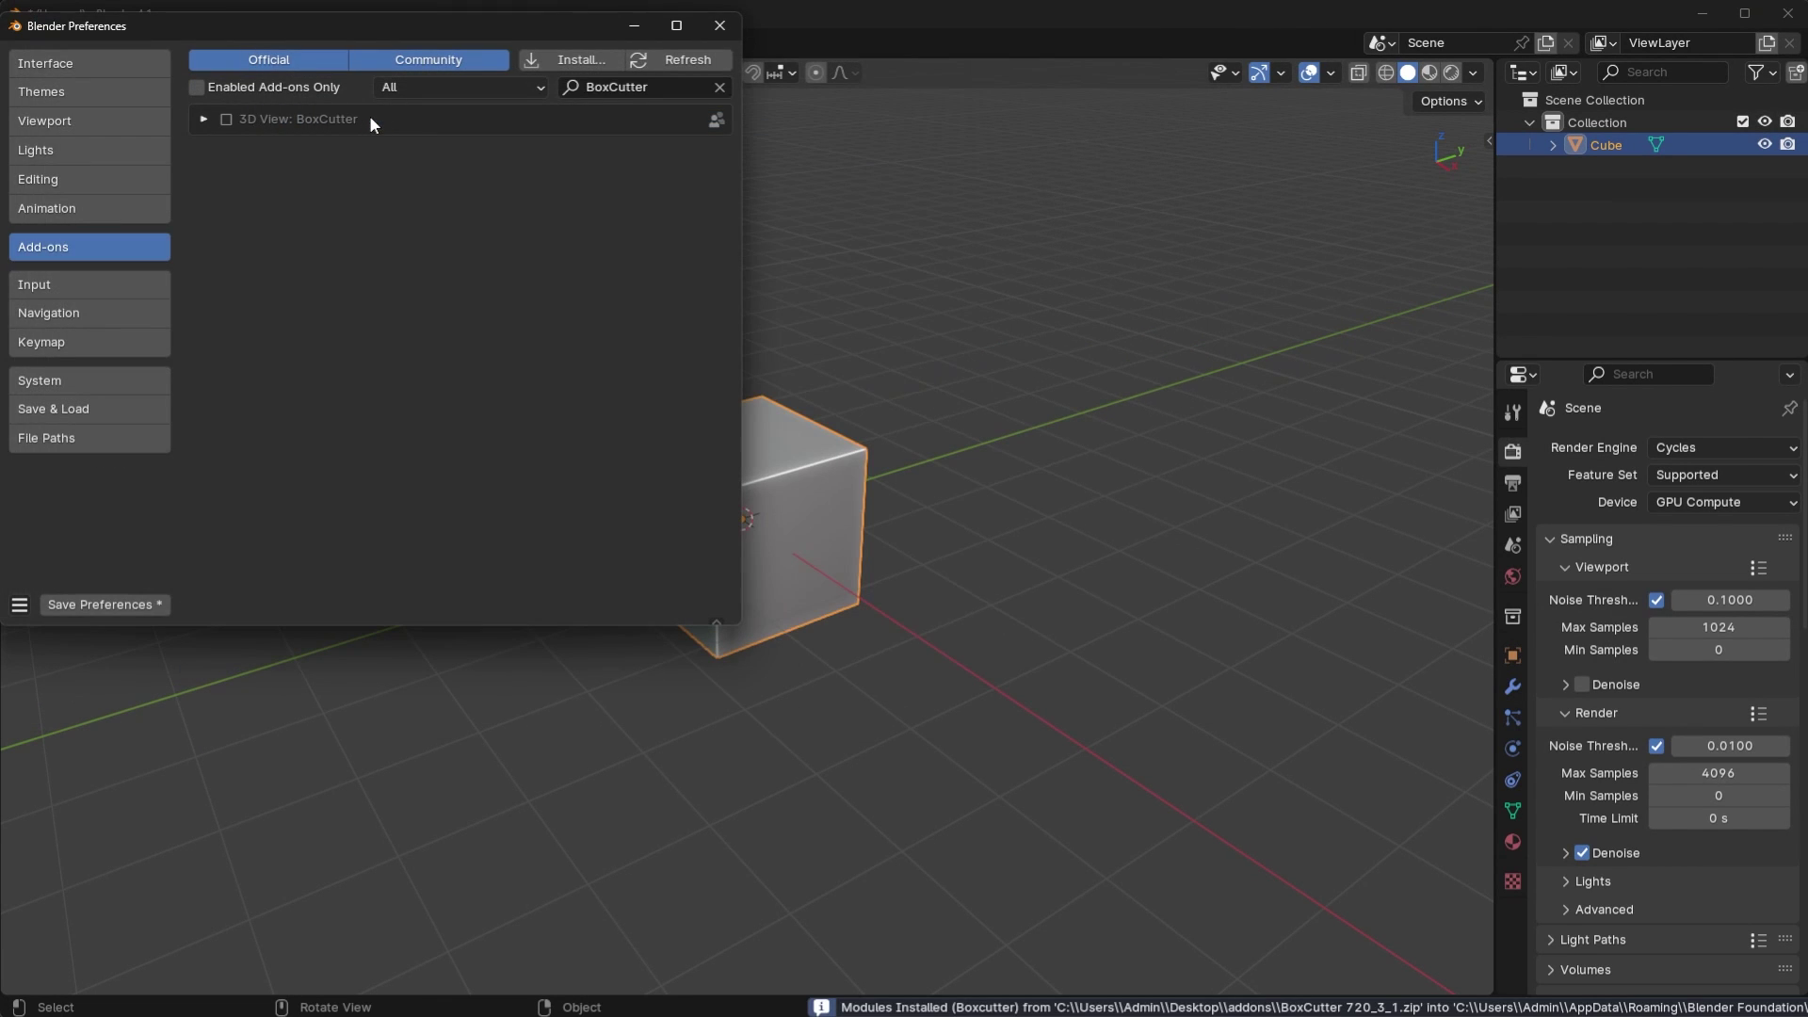
left_click(227, 119)
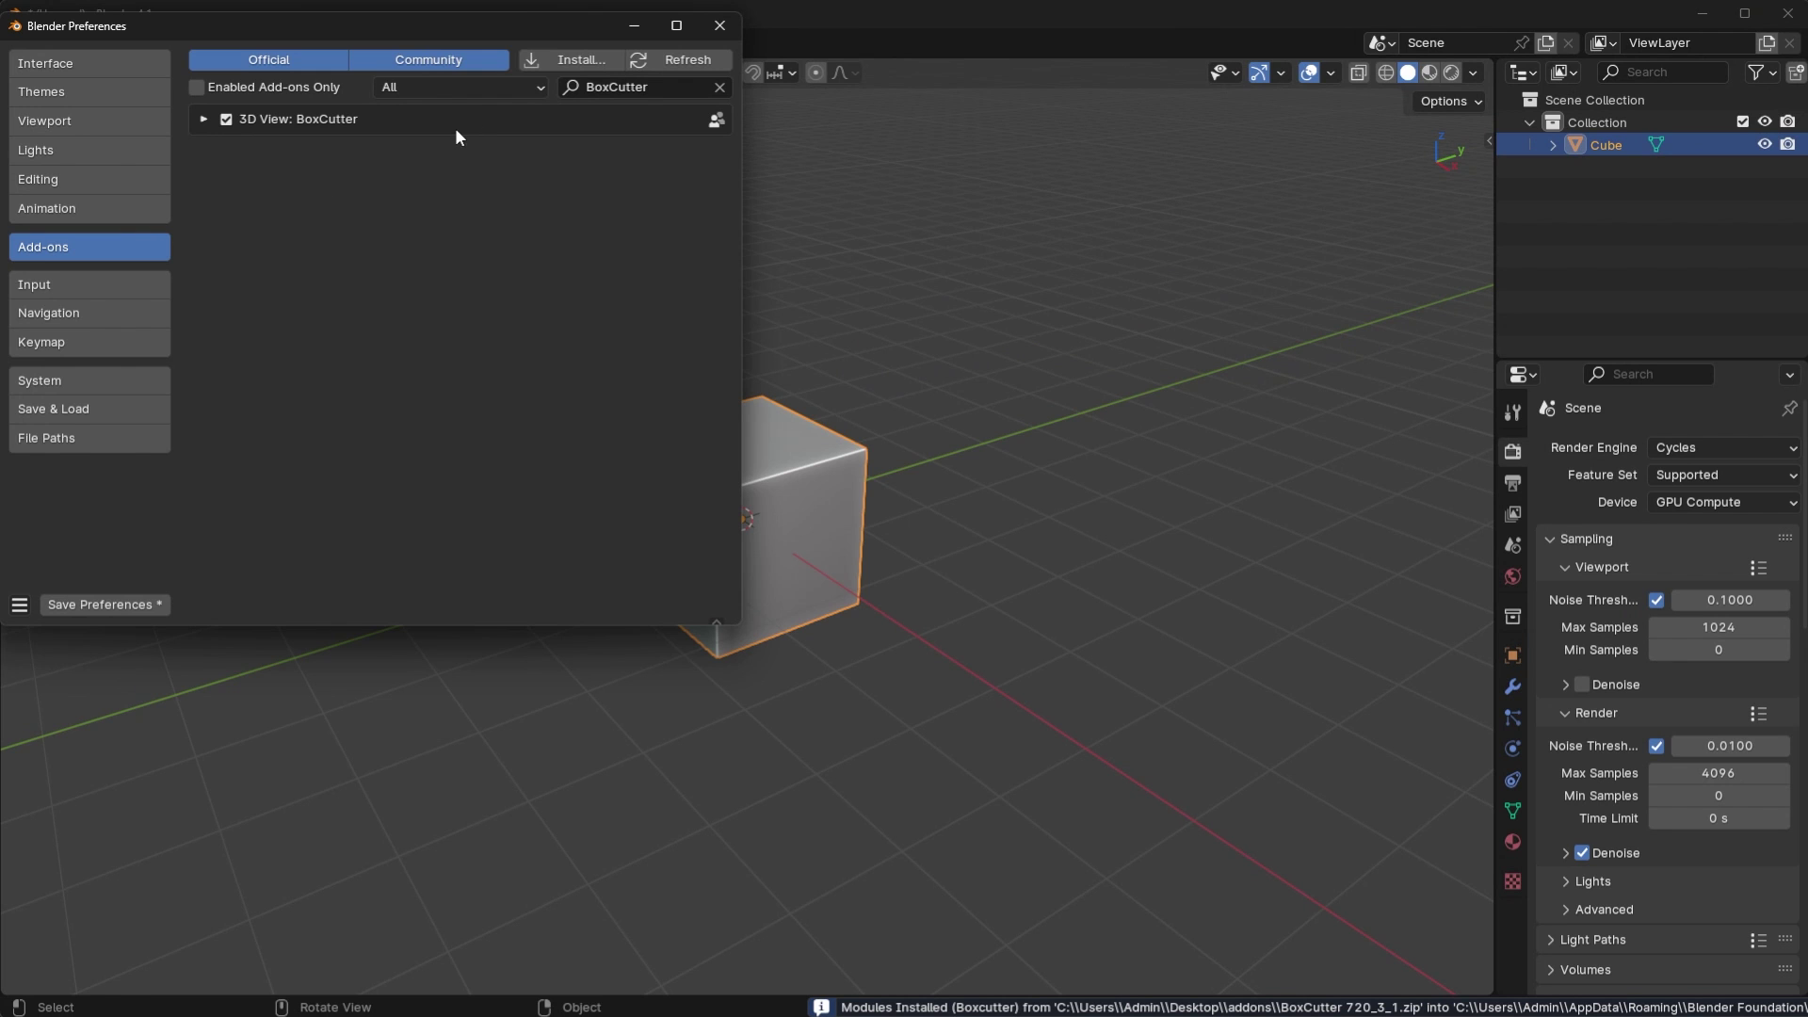
left_click(565, 60)
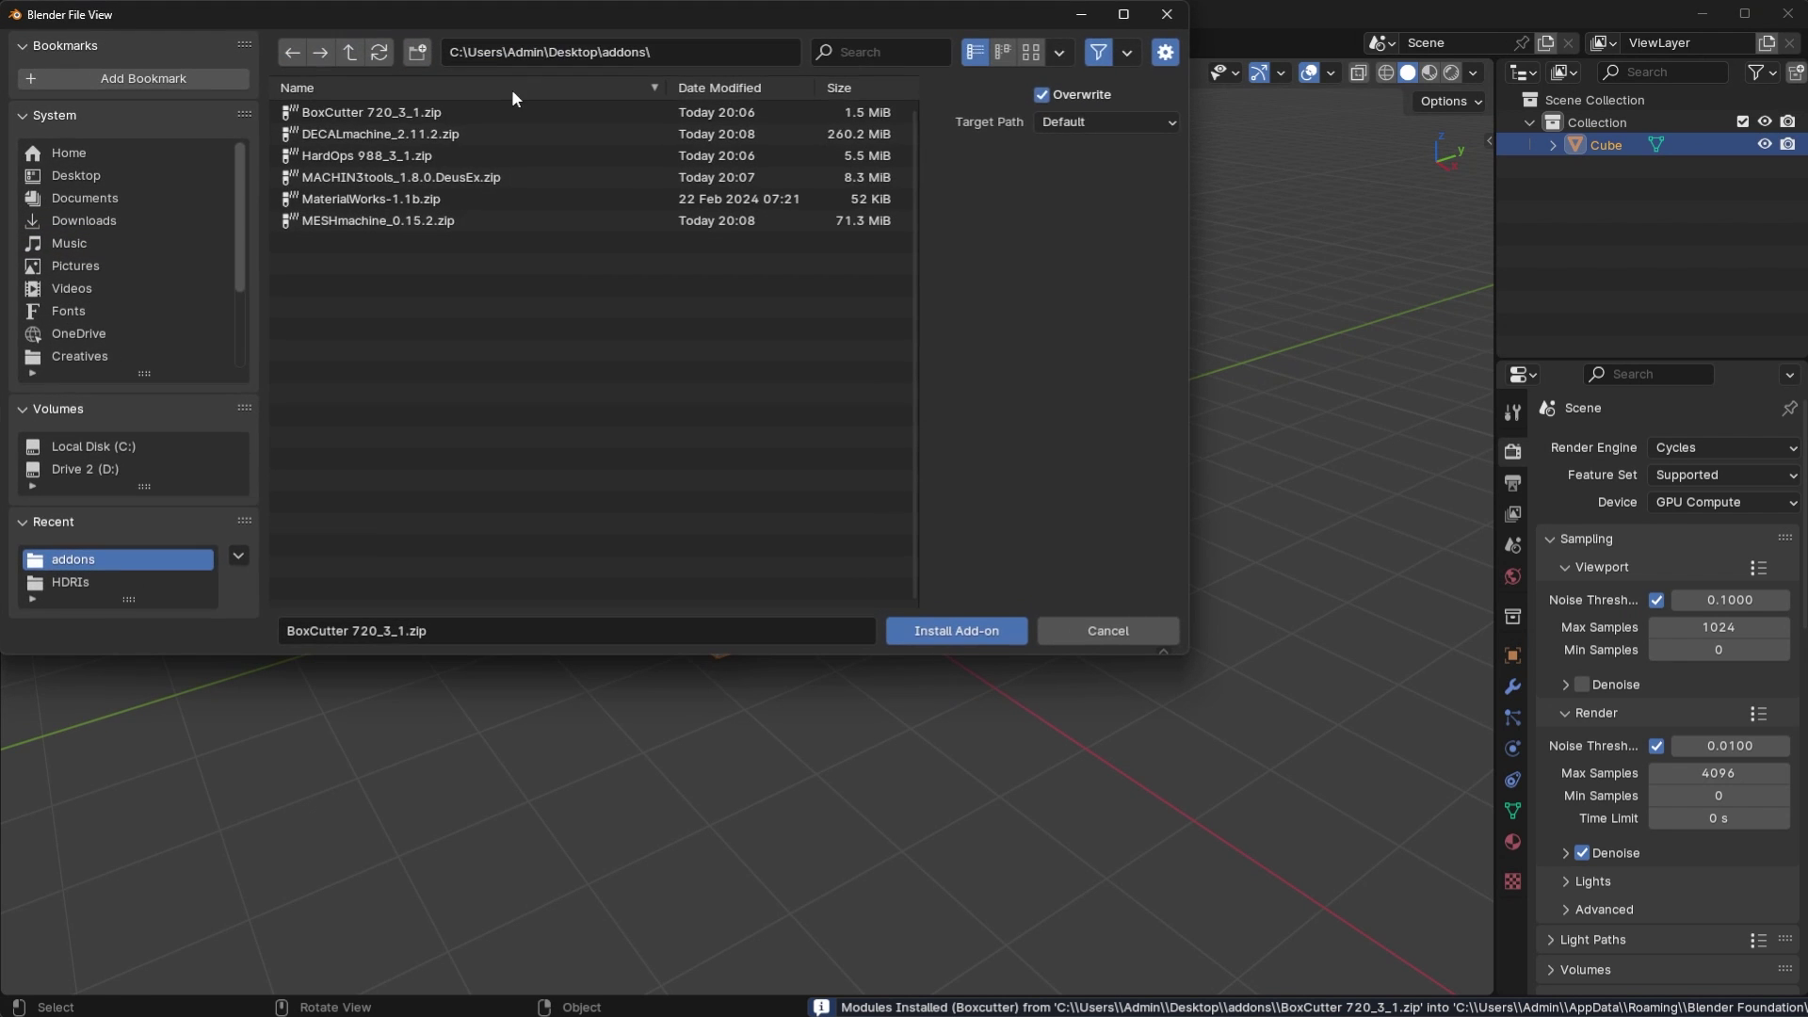
double_click(381, 134)
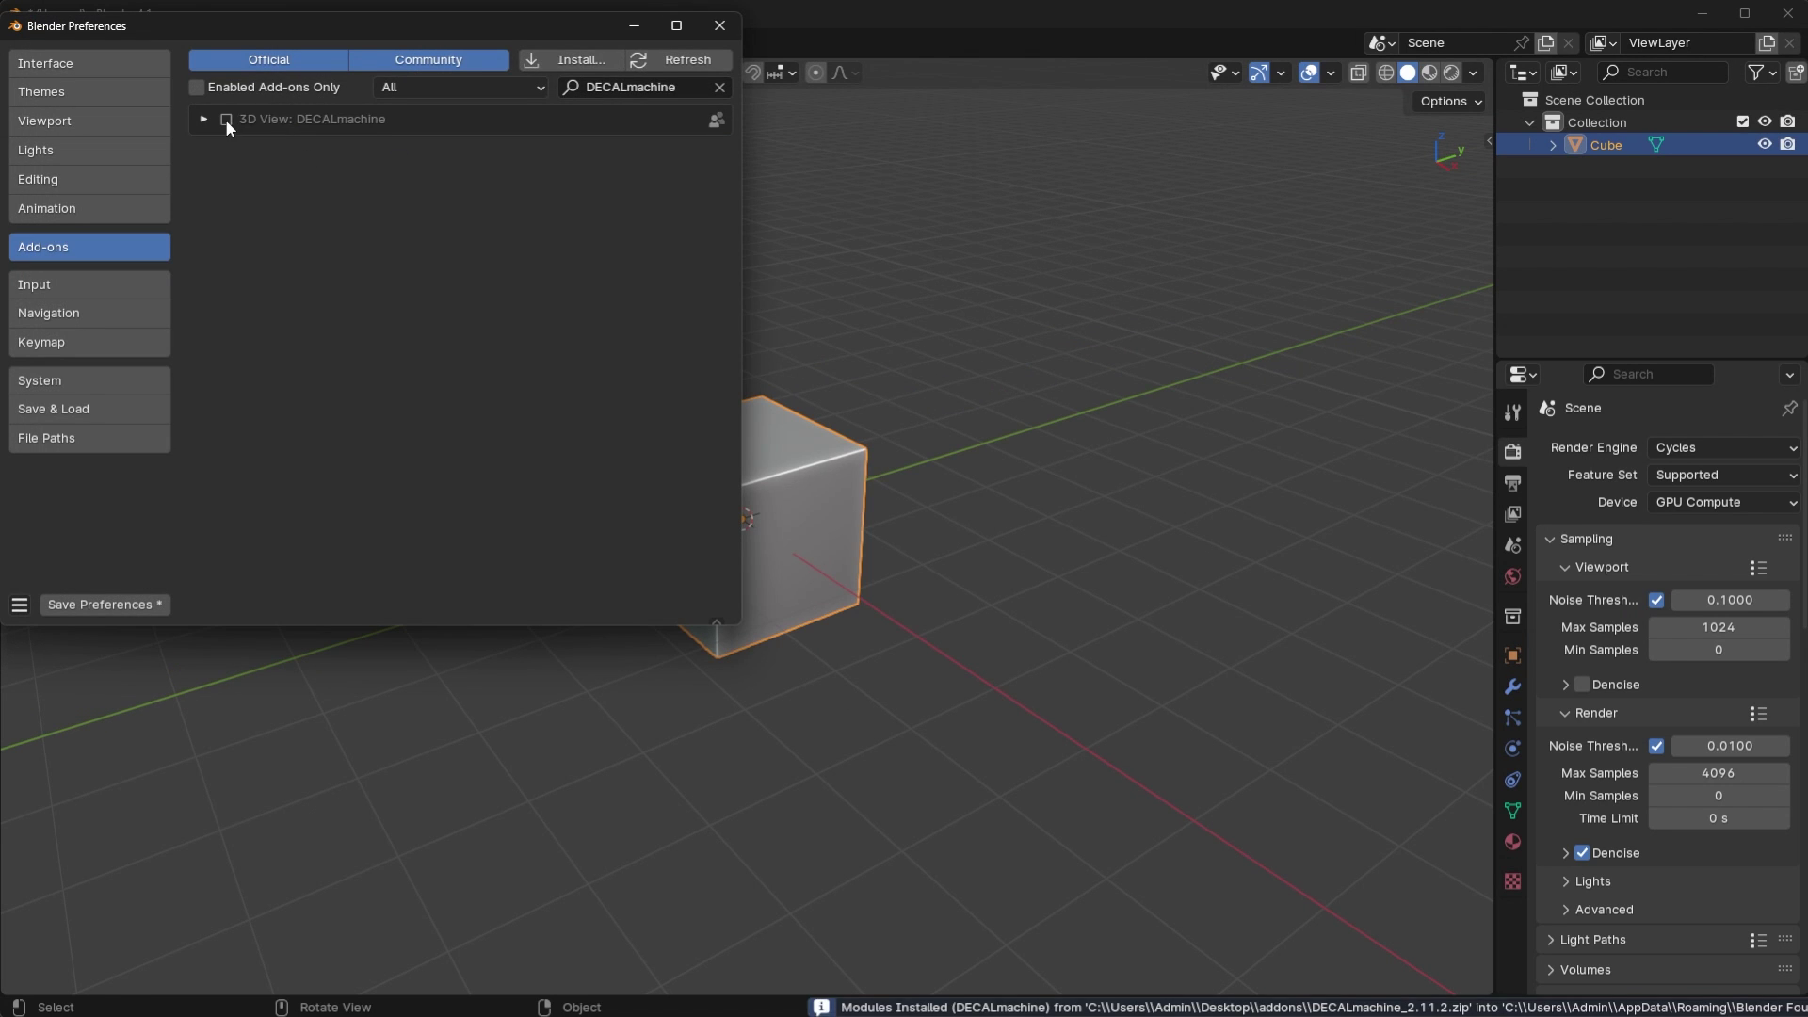
- Install the HardOps and MACHIN3tools zips, enabling MACHIN3tools
left_click(557, 59)
left_click(377, 158)
double_click(377, 161)
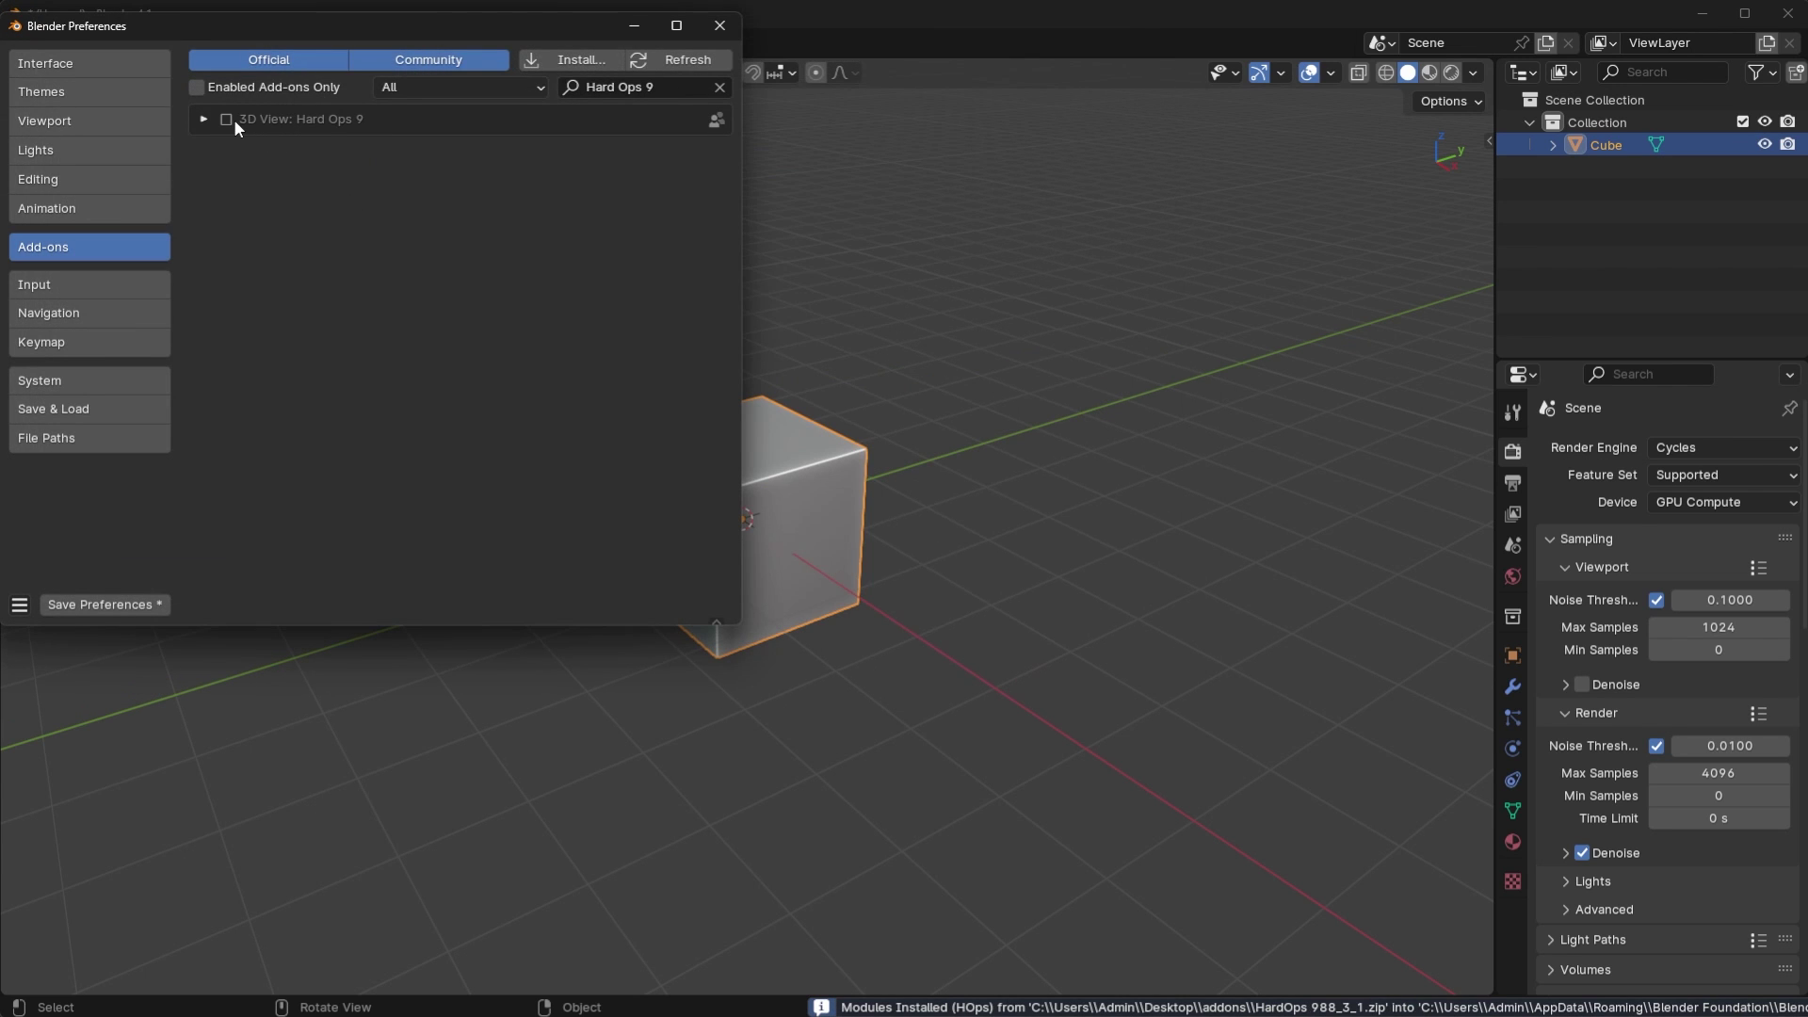
left_click(565, 68)
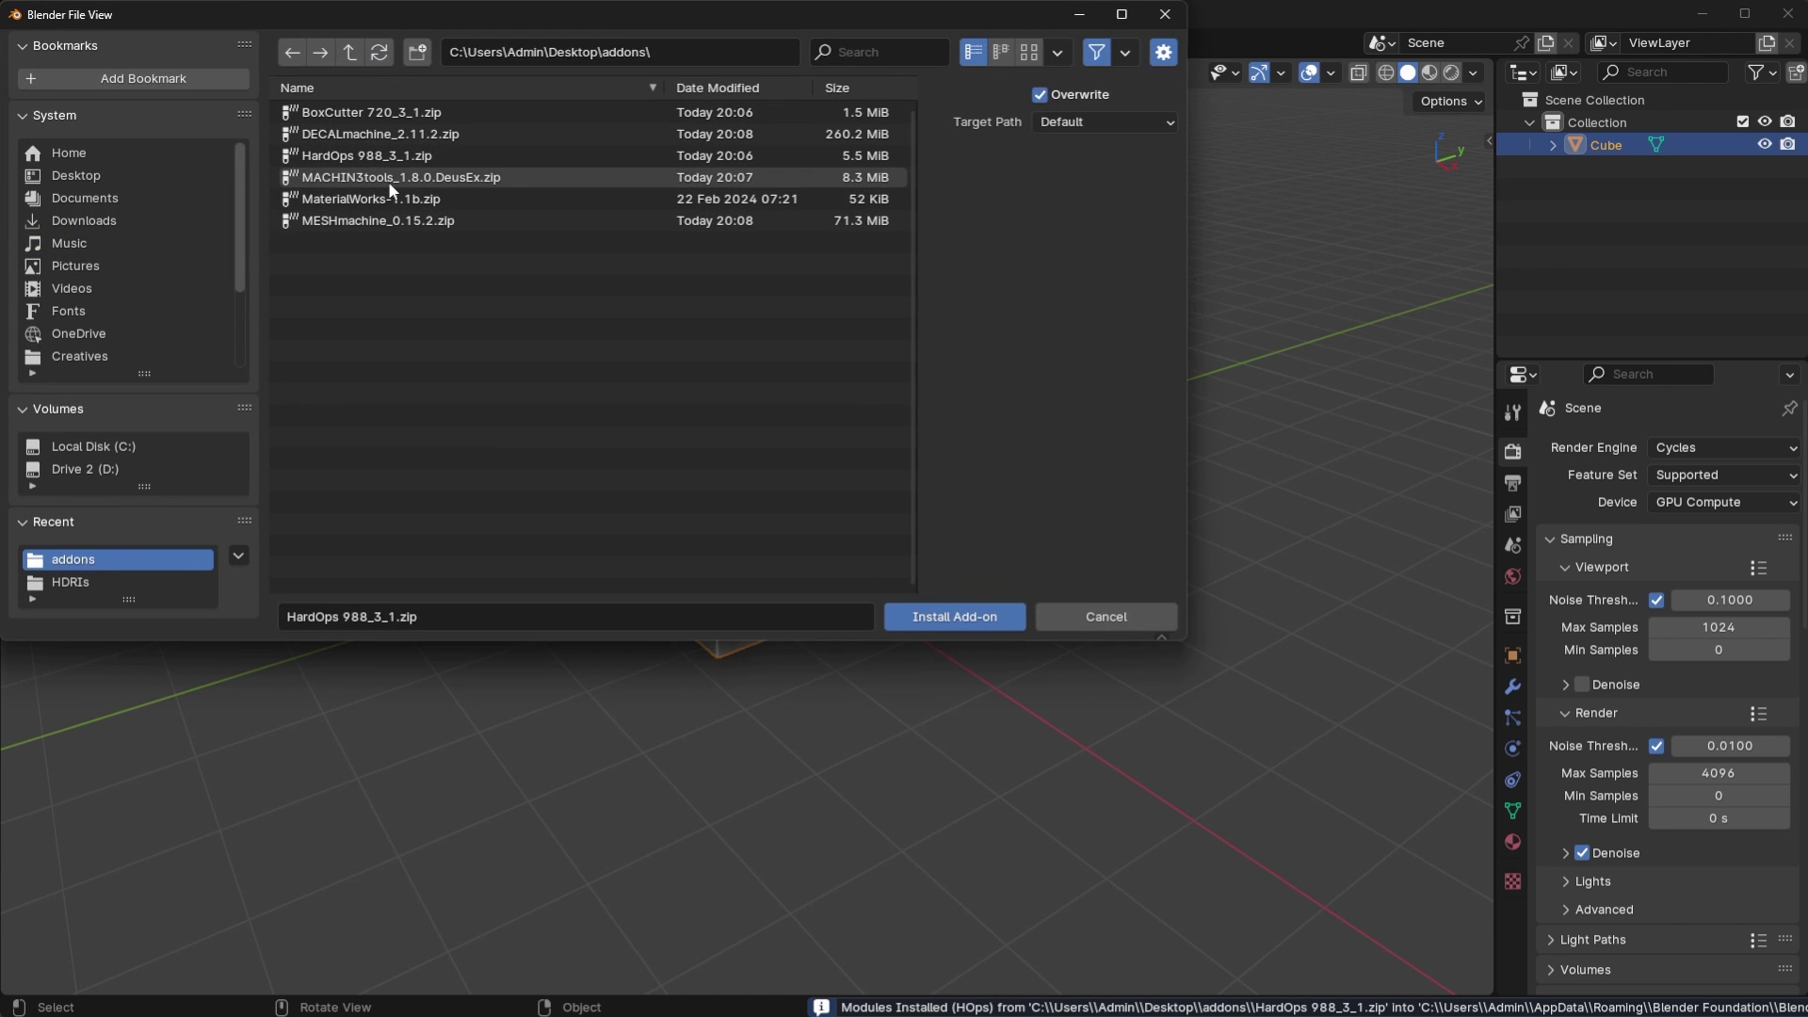
double_click(392, 181)
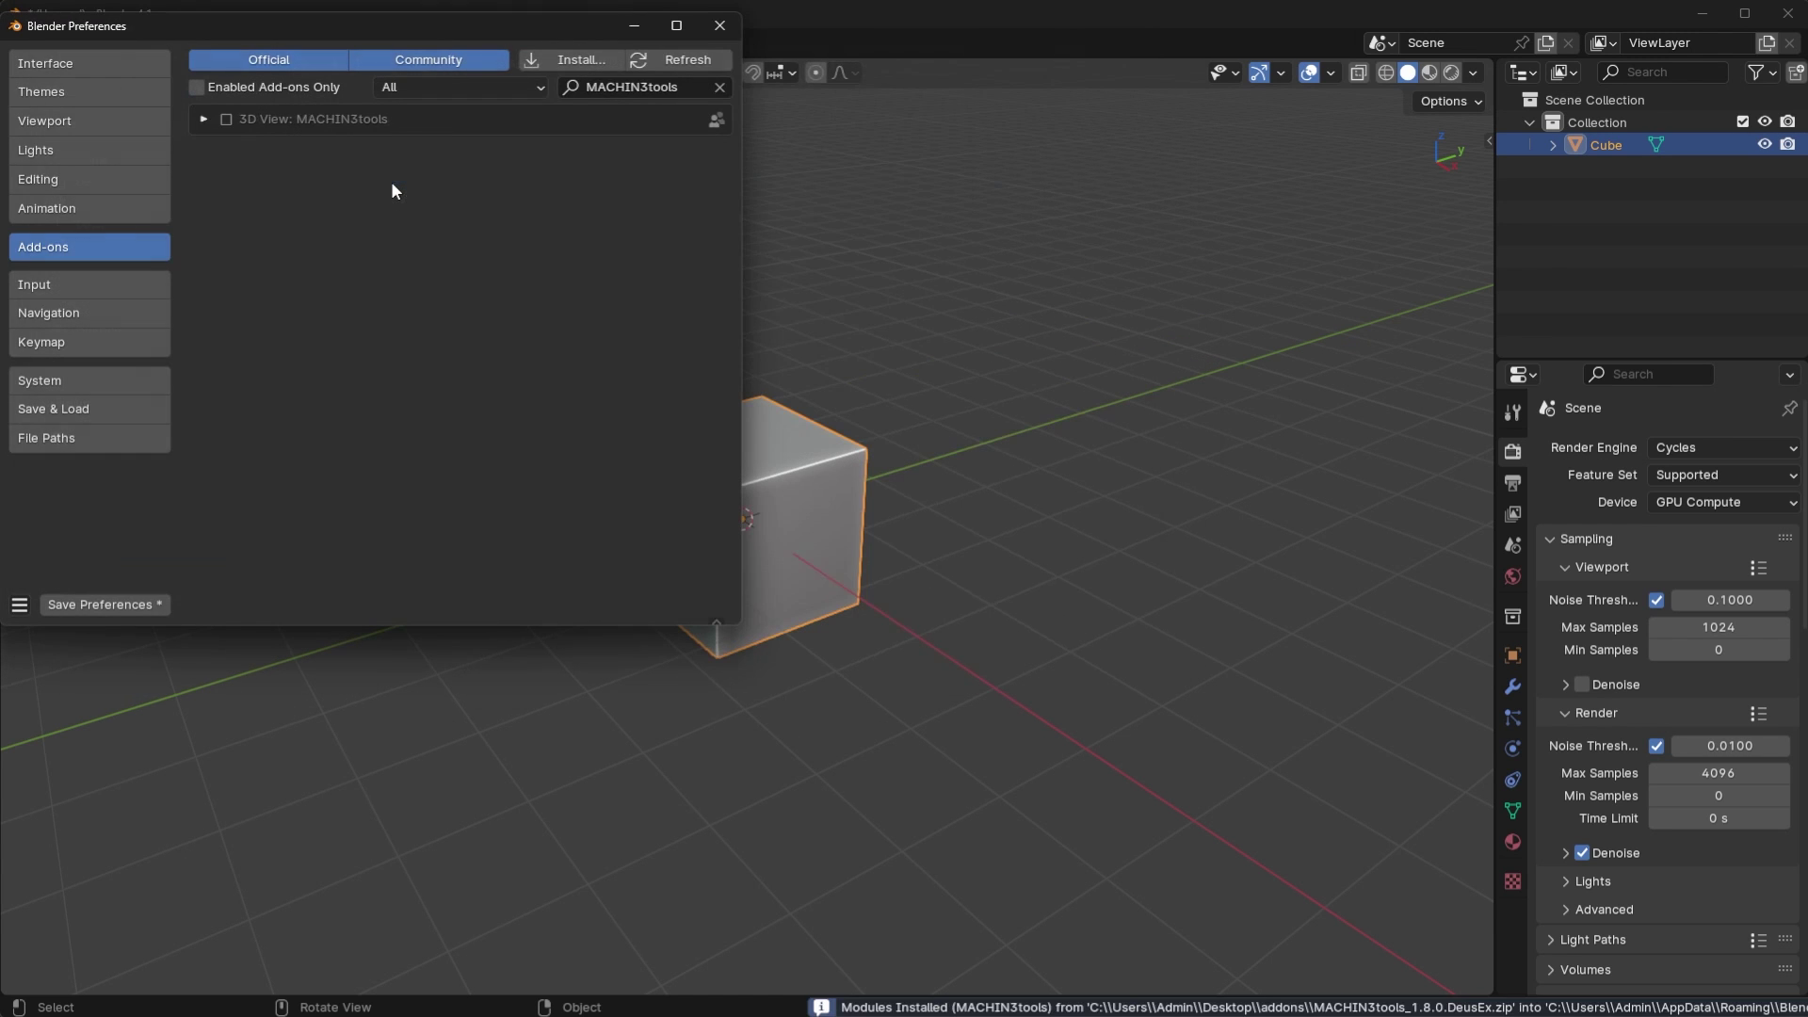
left_click(226, 120)
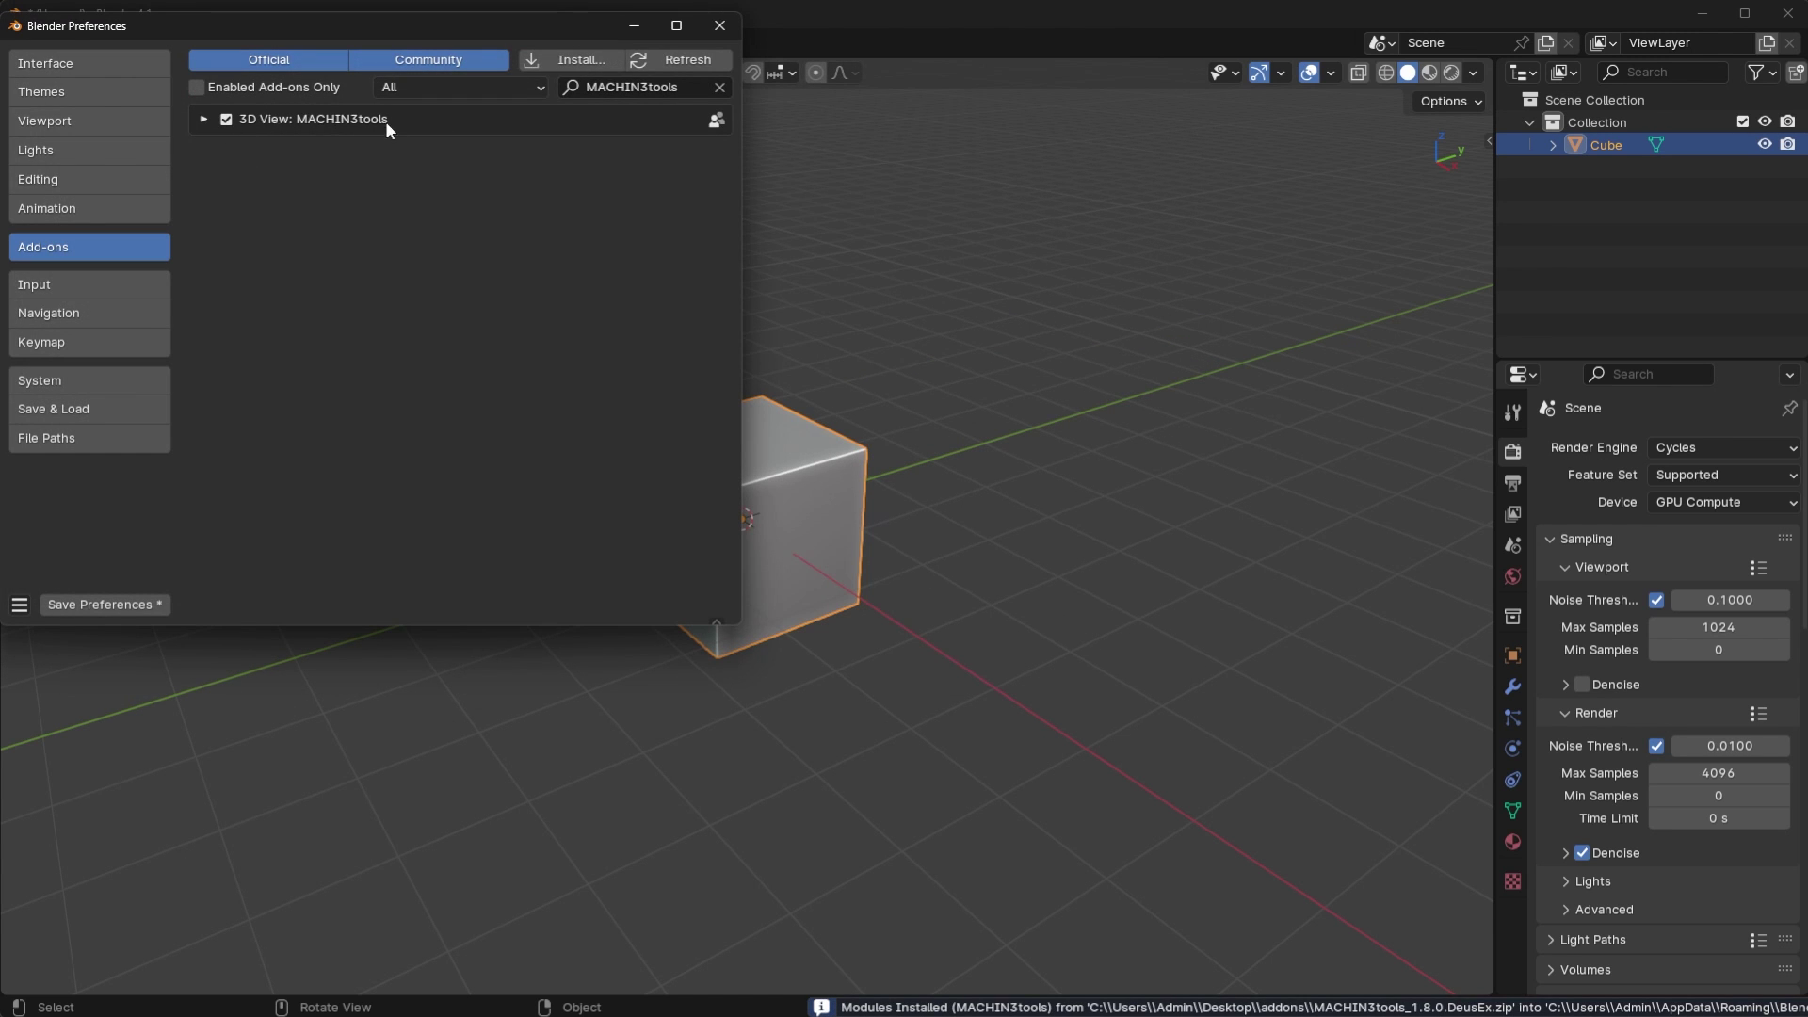
left_click(574, 60)
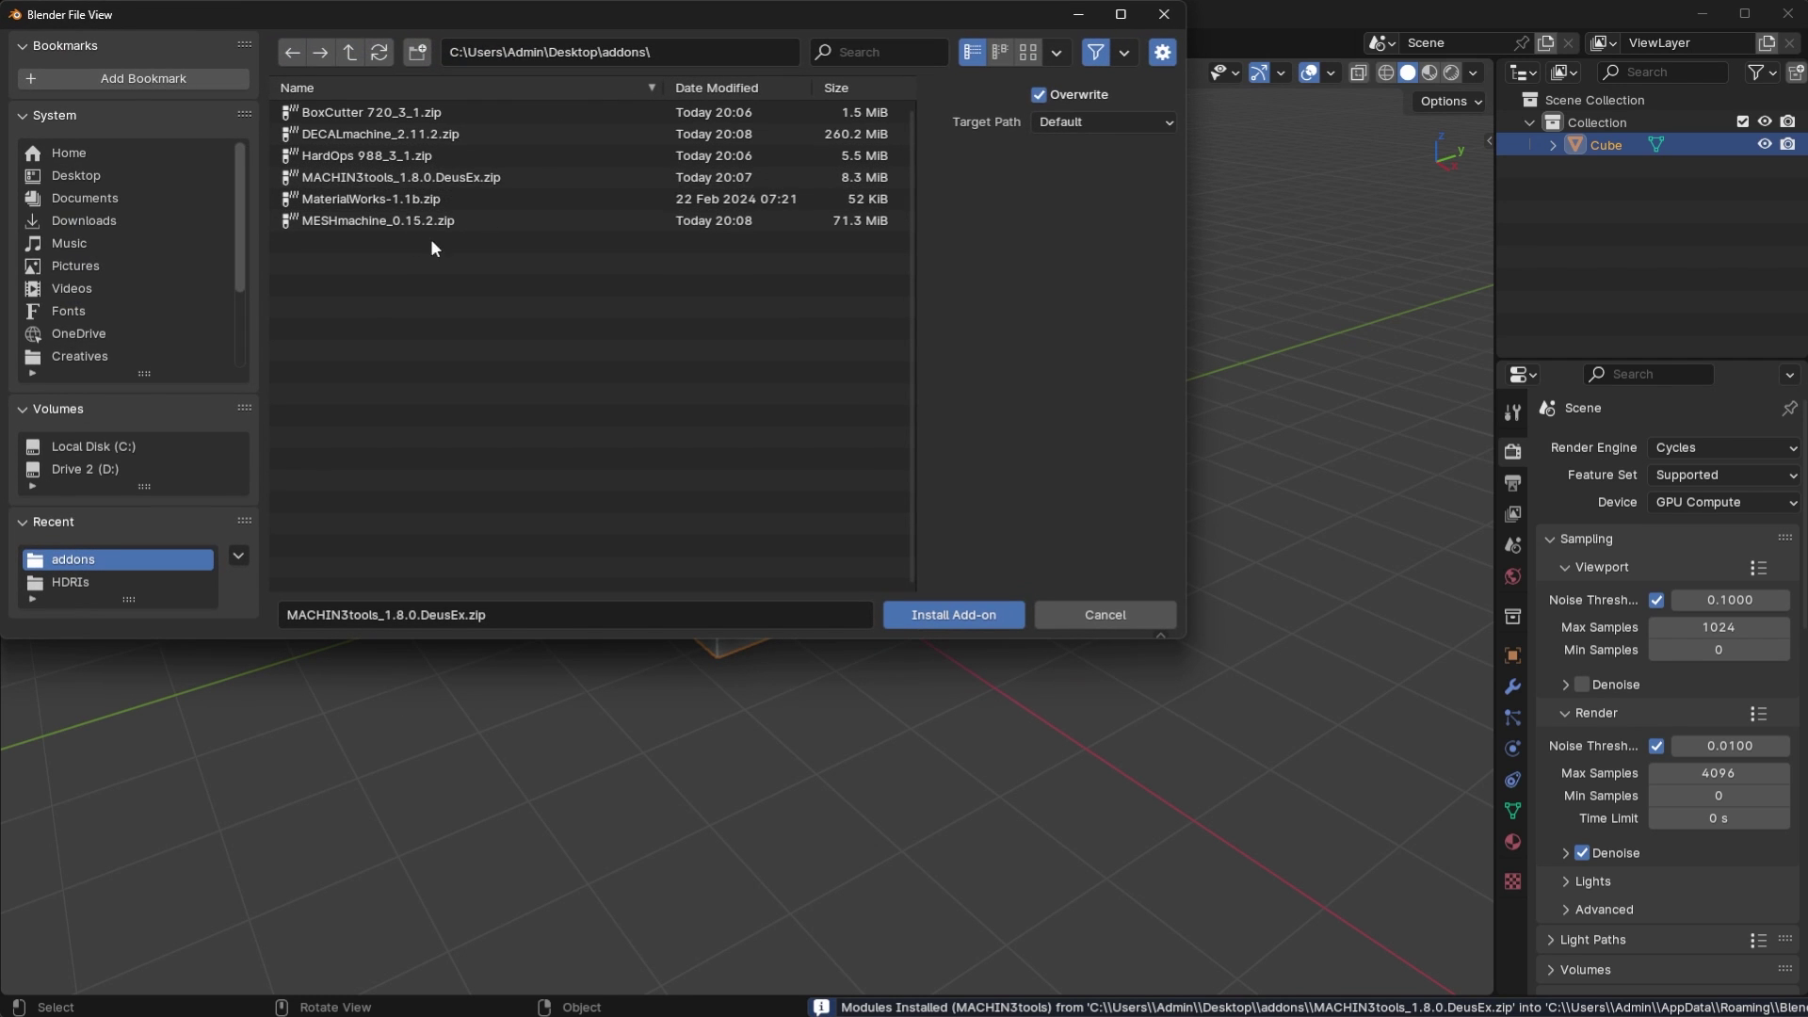
- Install and enable MaterialWorks and MESHmachine, then save the preferences
double_click(409, 201)
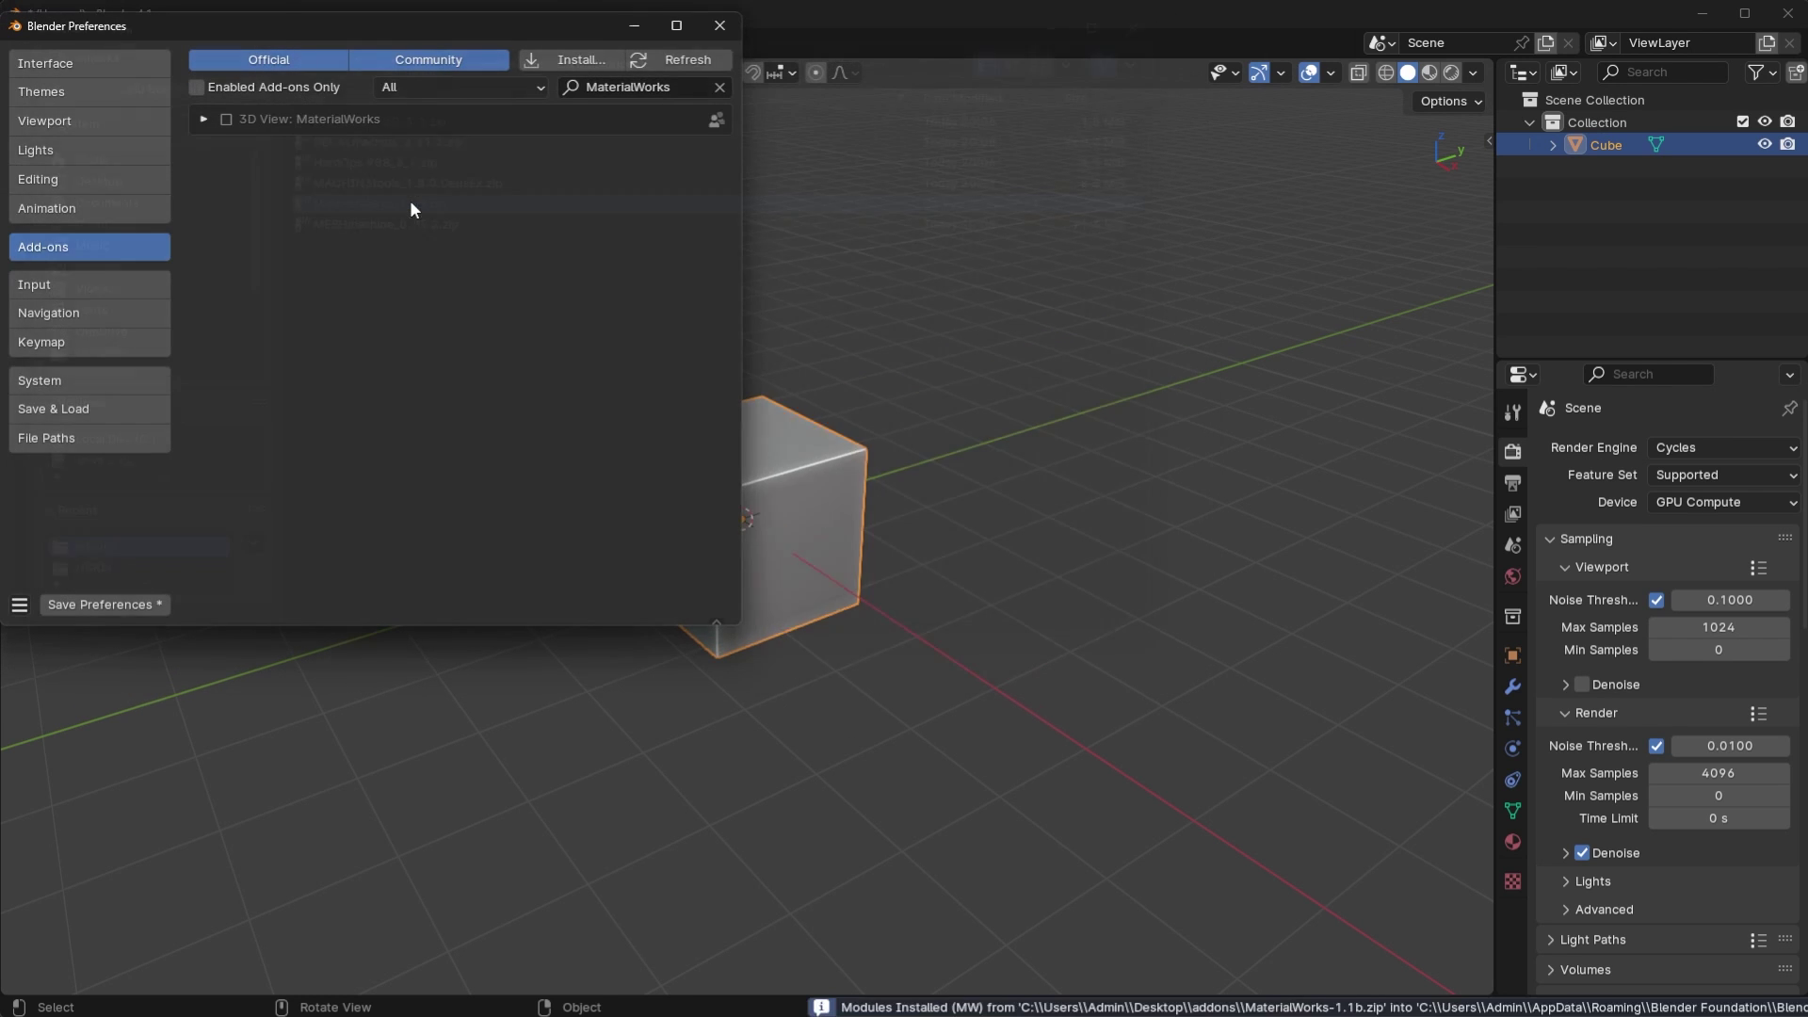
left_click(227, 119)
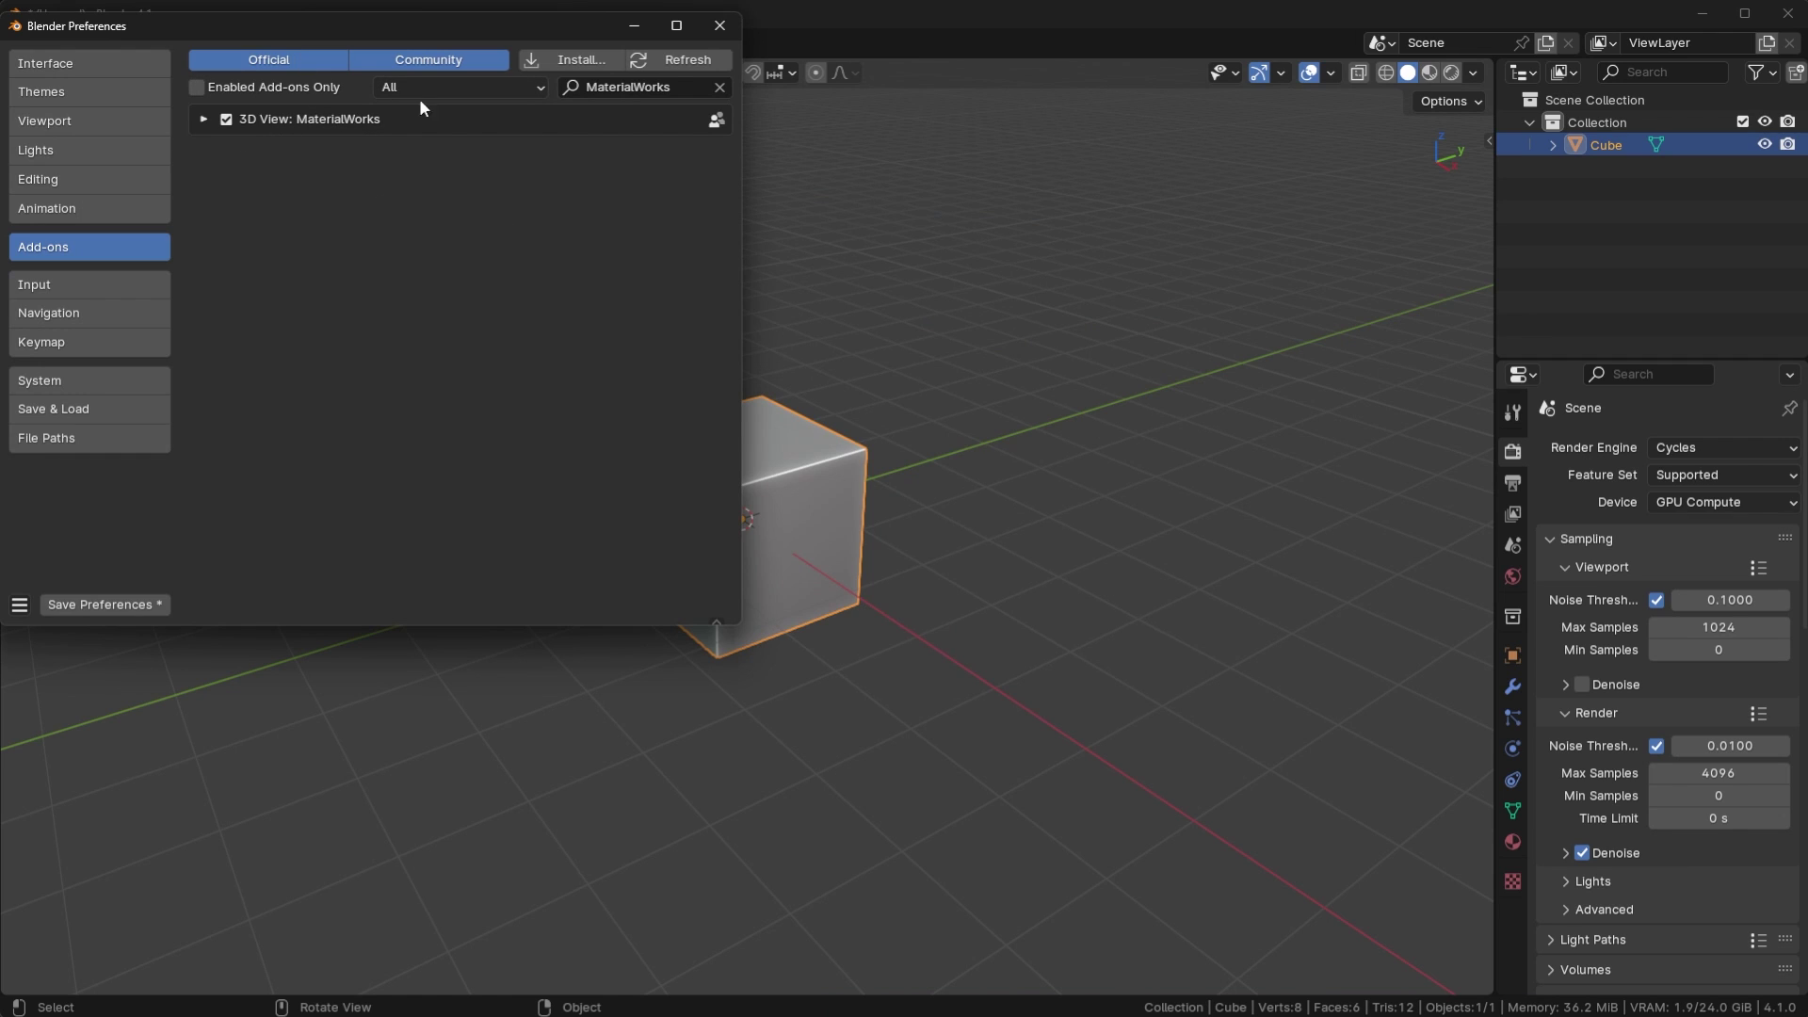
left_click(568, 61)
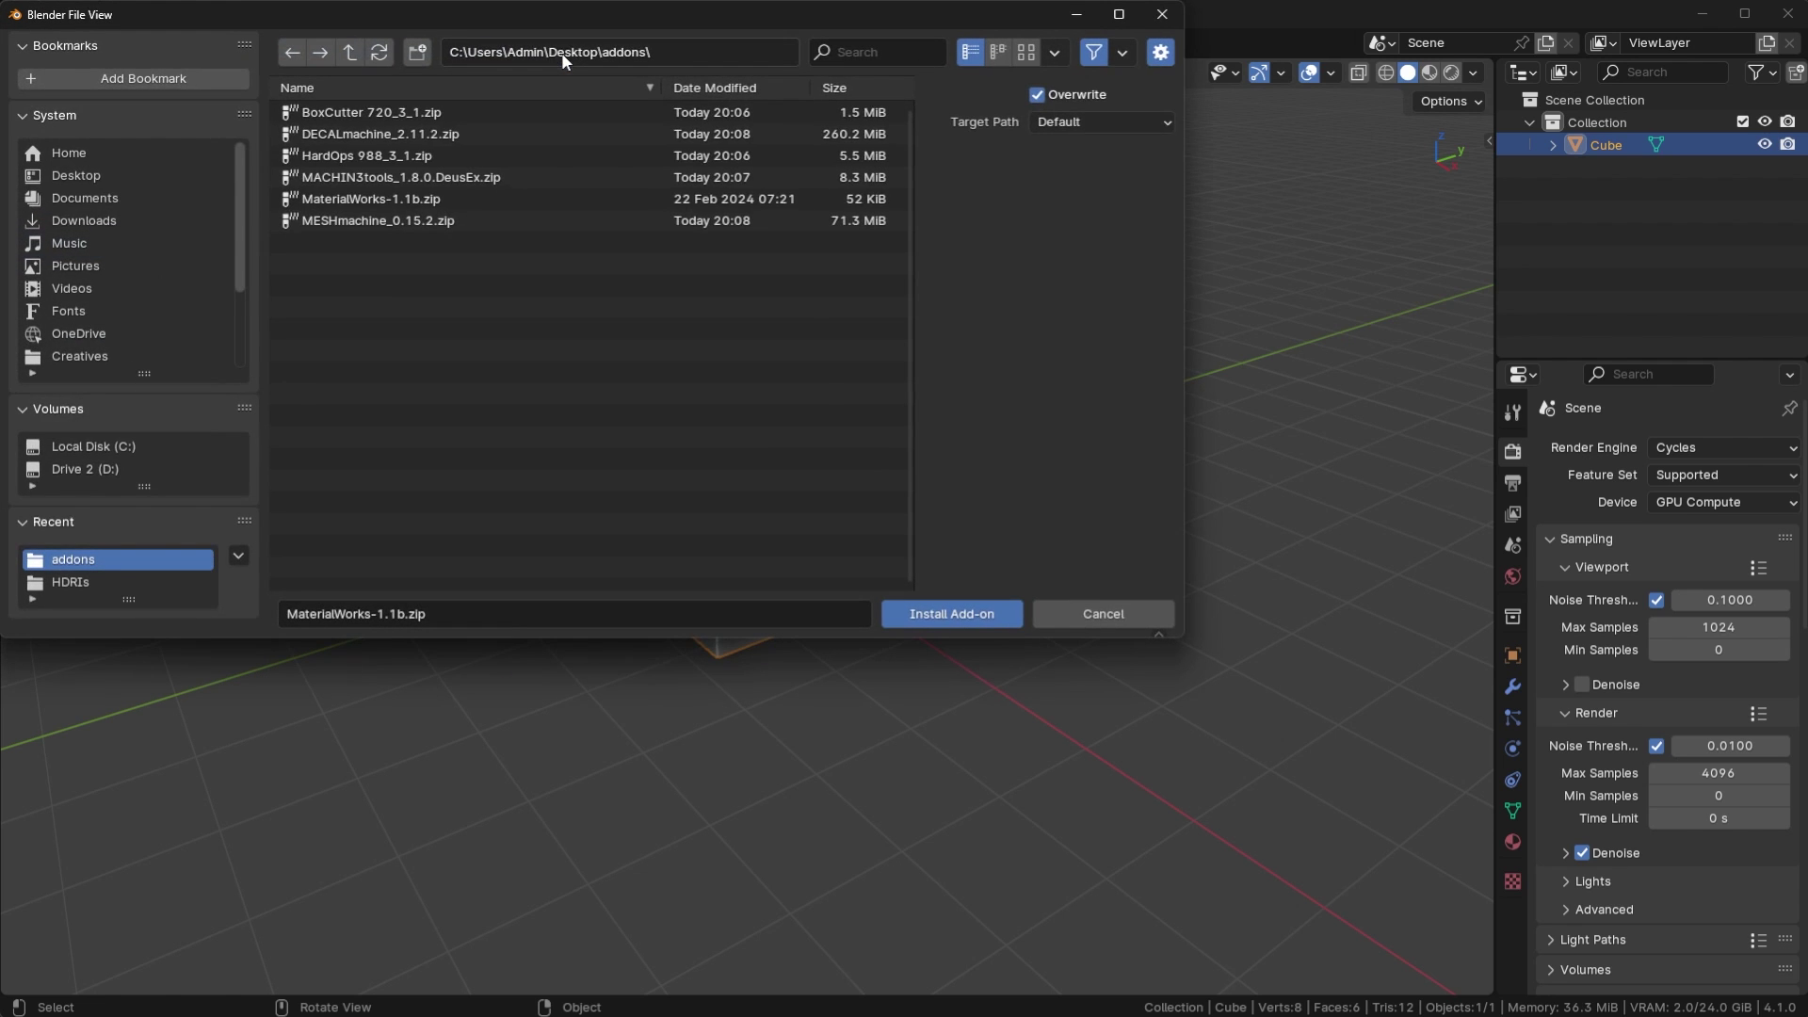
double_click(419, 223)
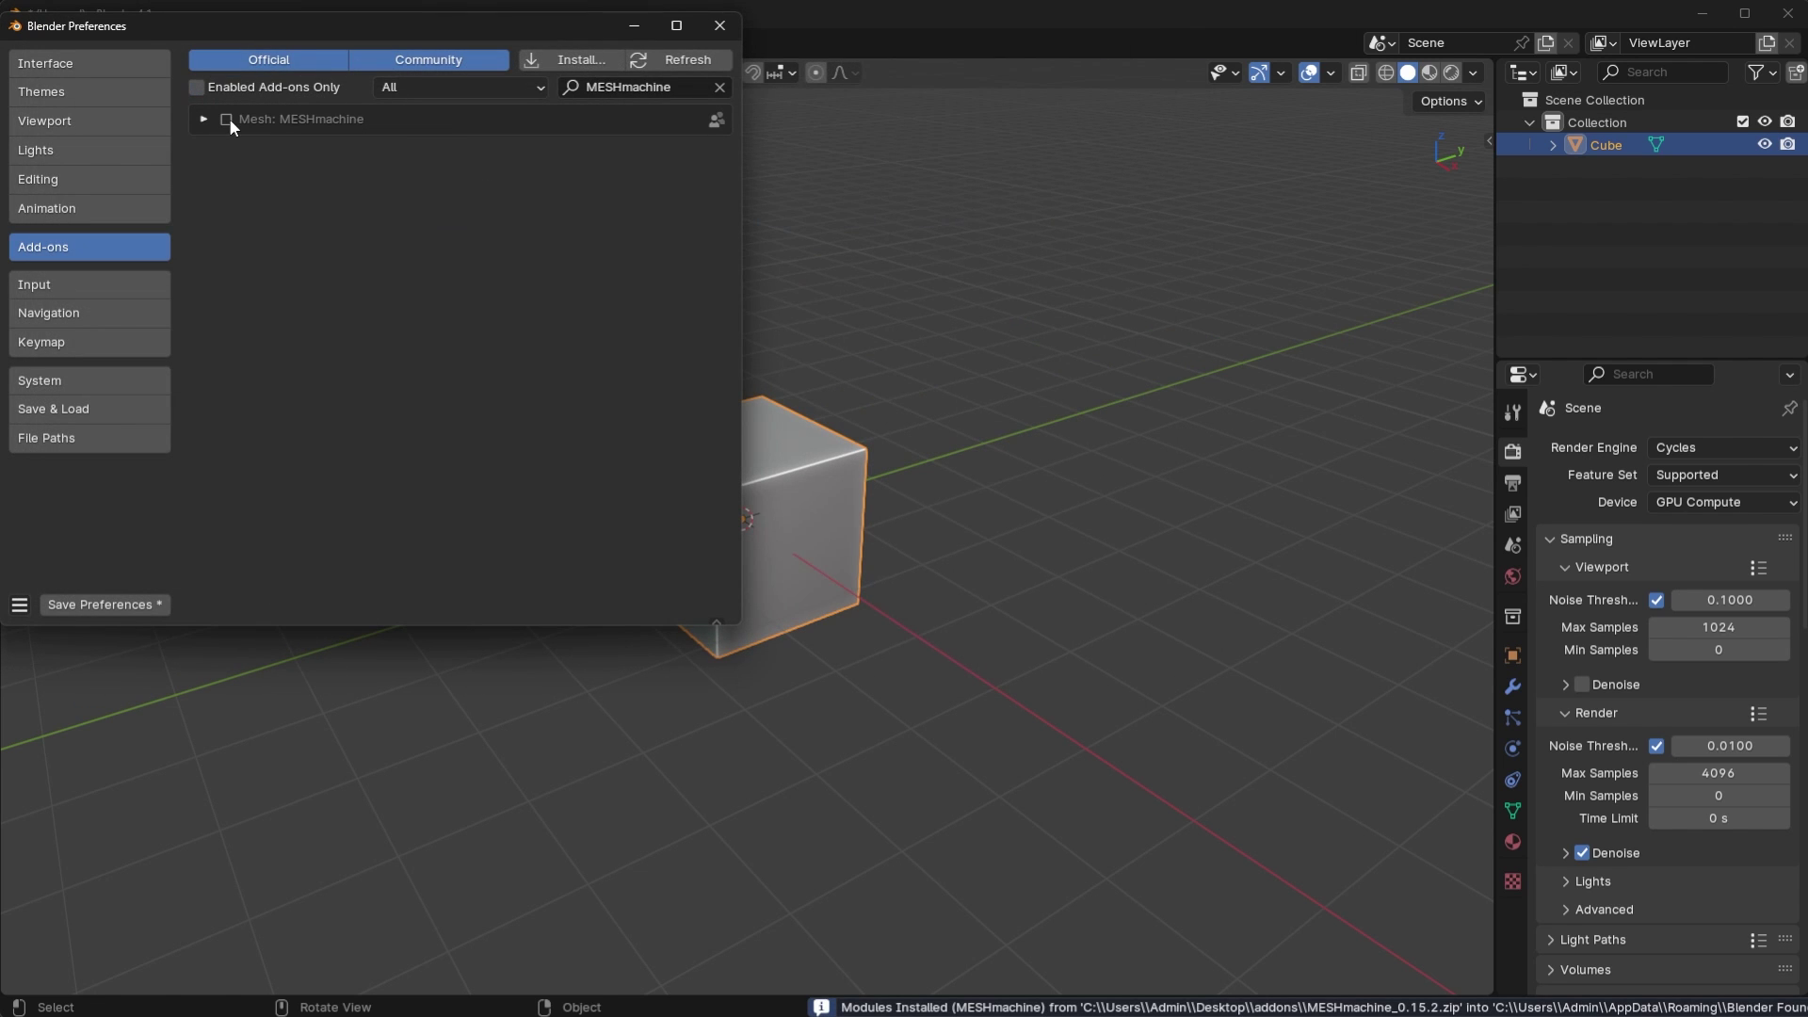
left_click(227, 120)
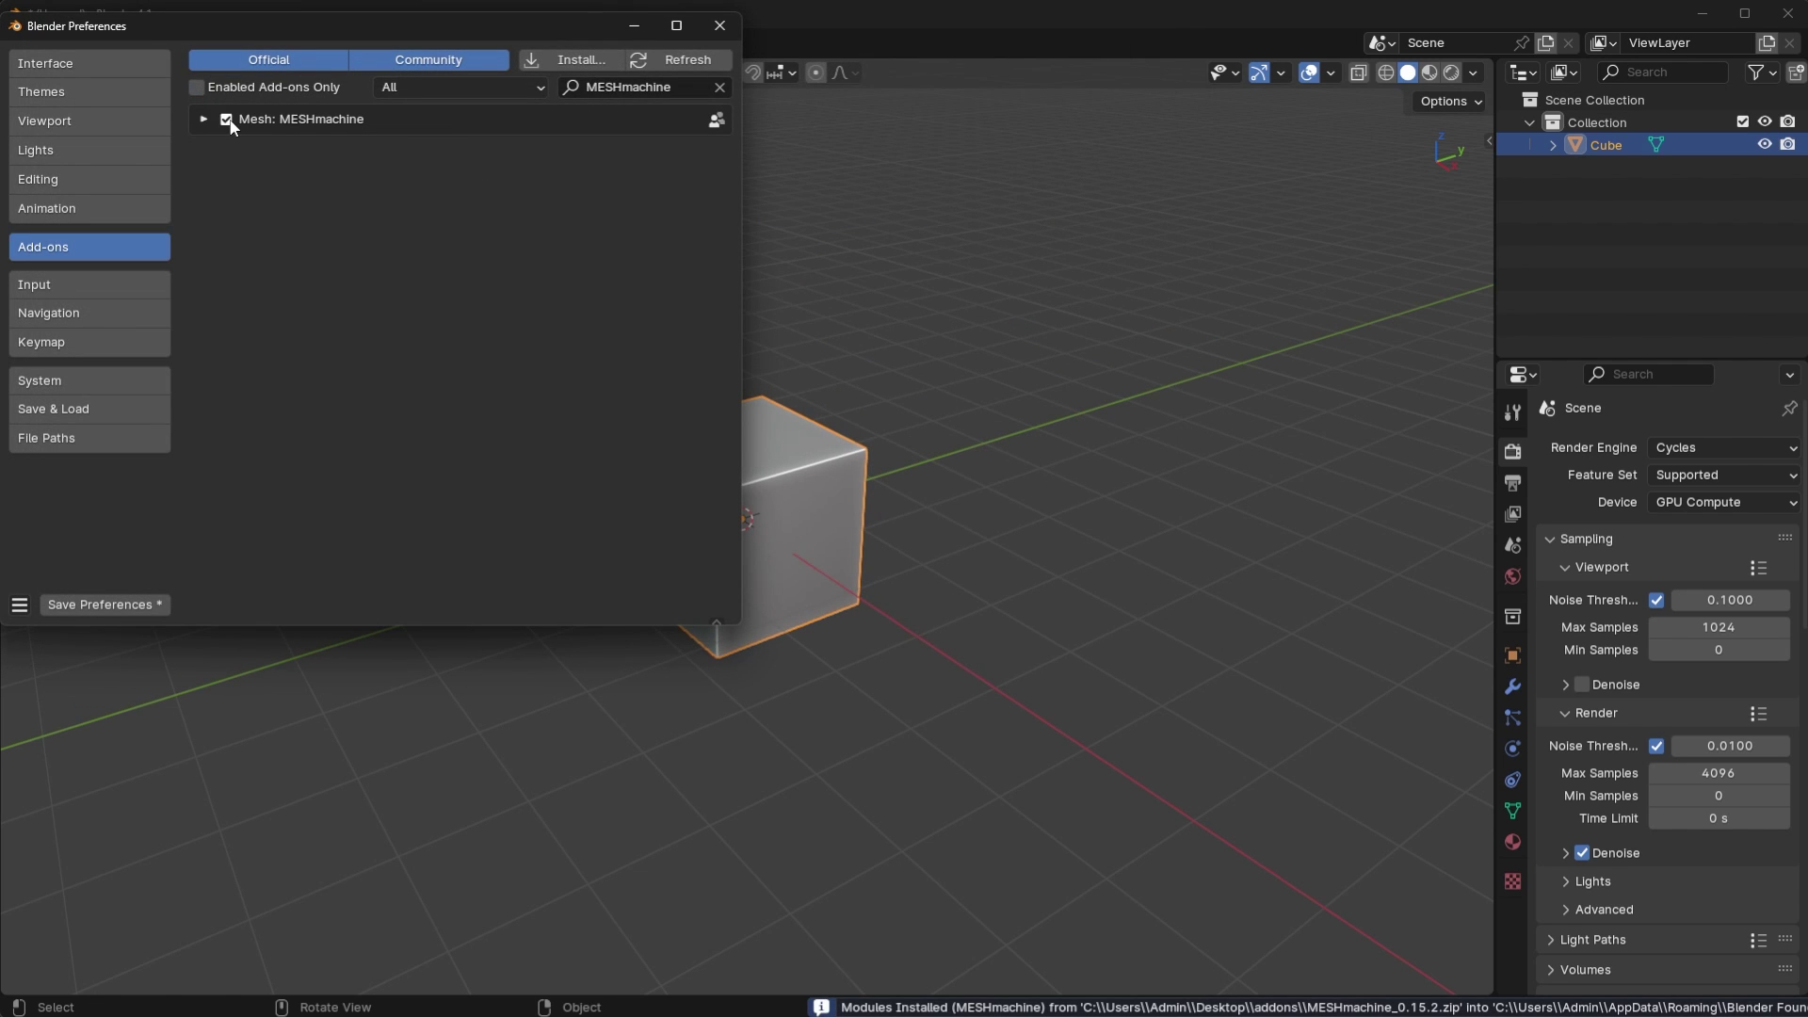
left_click(132, 605)
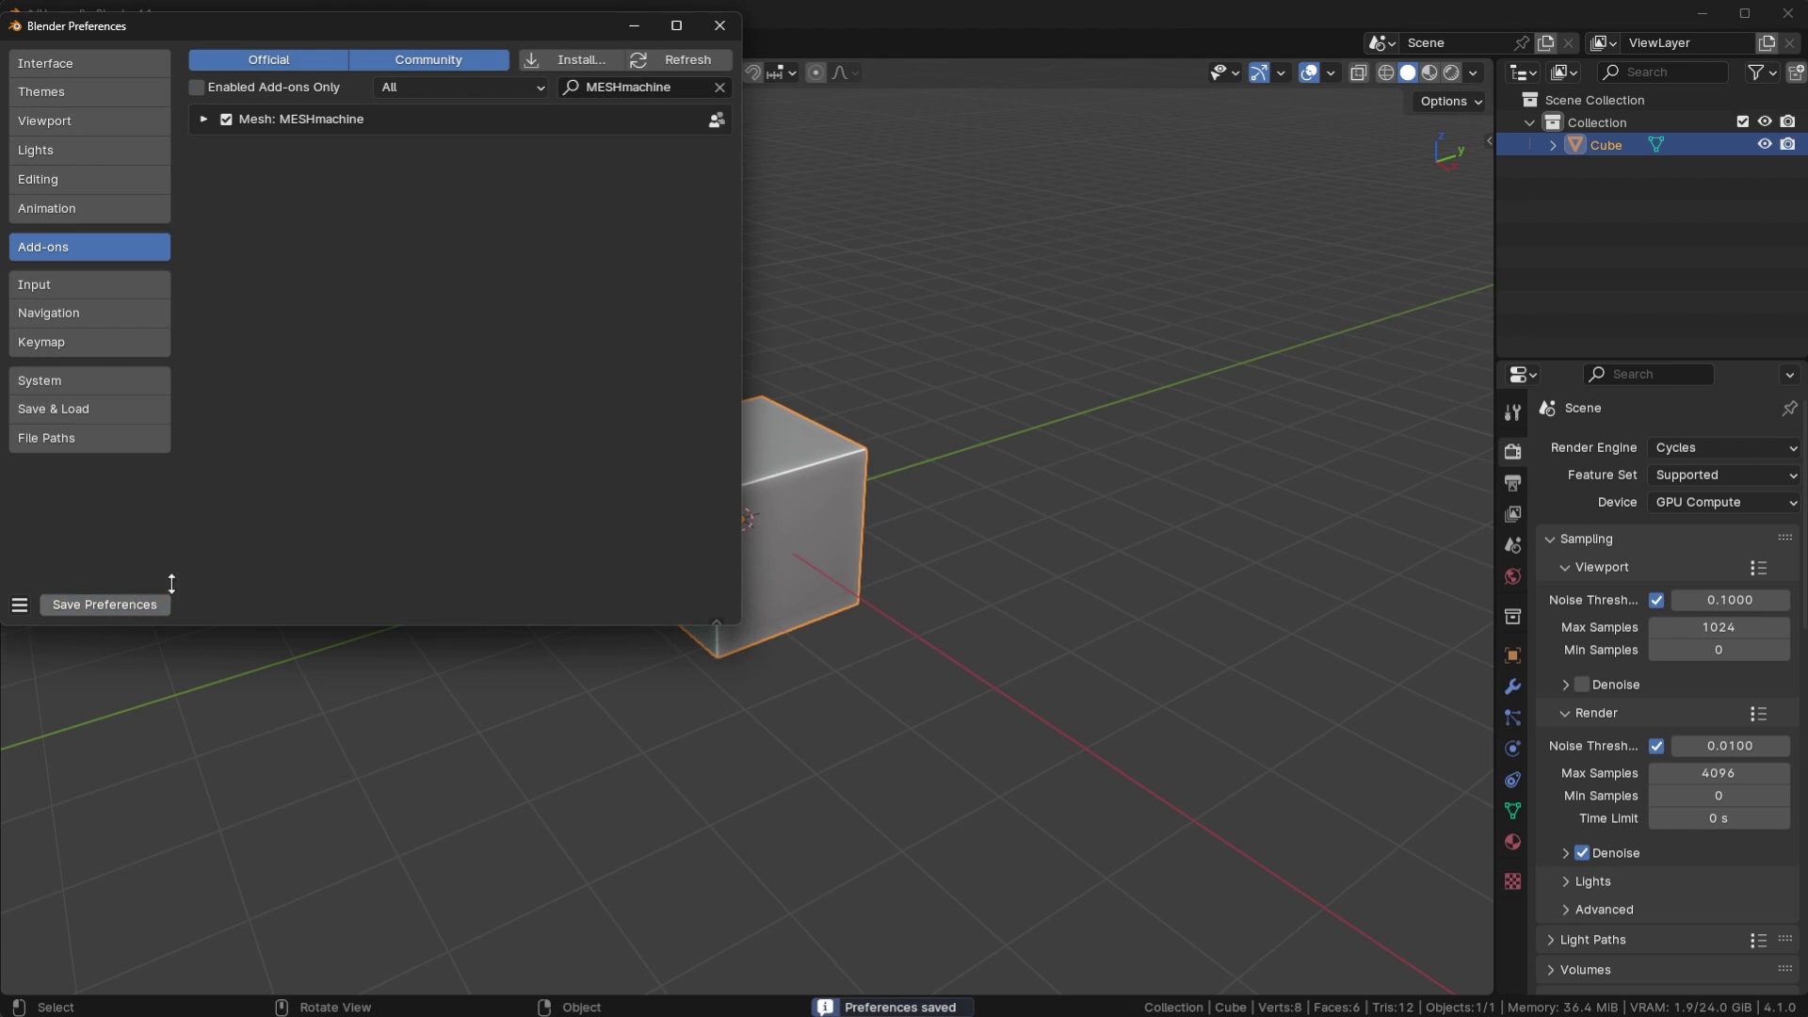
- Close the Preferences window and view the cube from the front
left_click(720, 28)
middle_click_drag(894, 382, 769, 483)
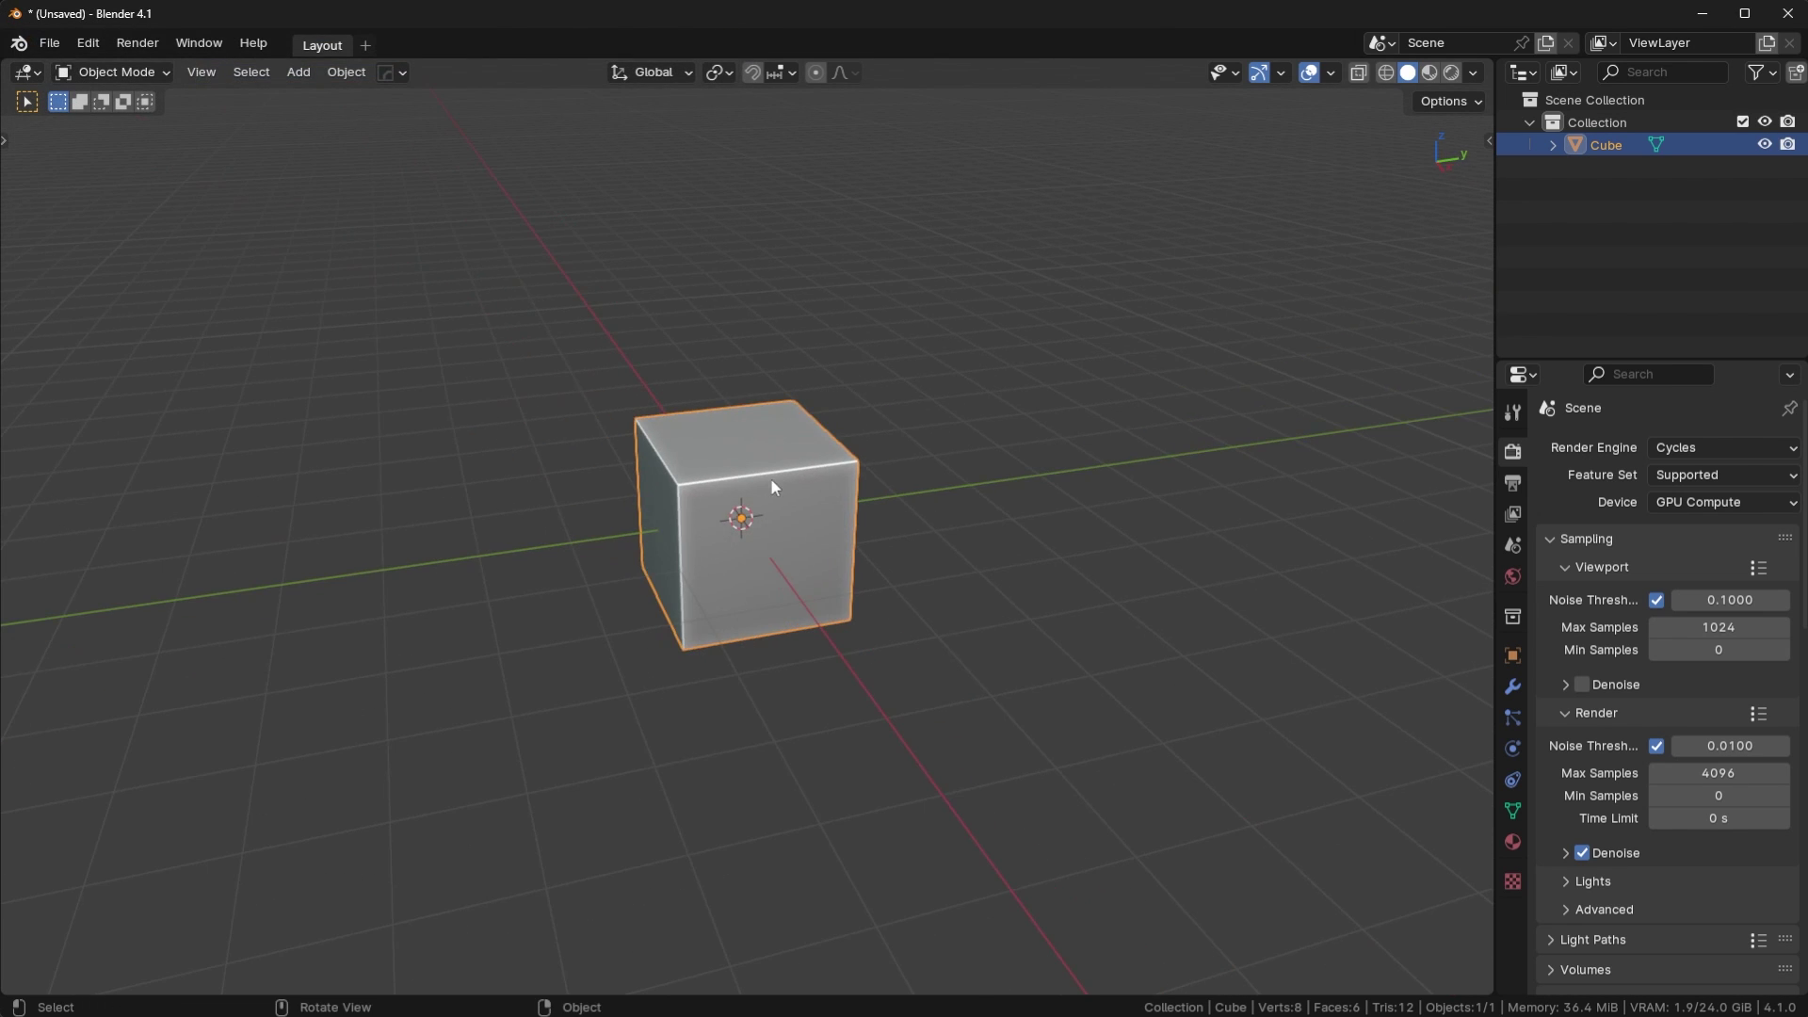
key("KP_1")
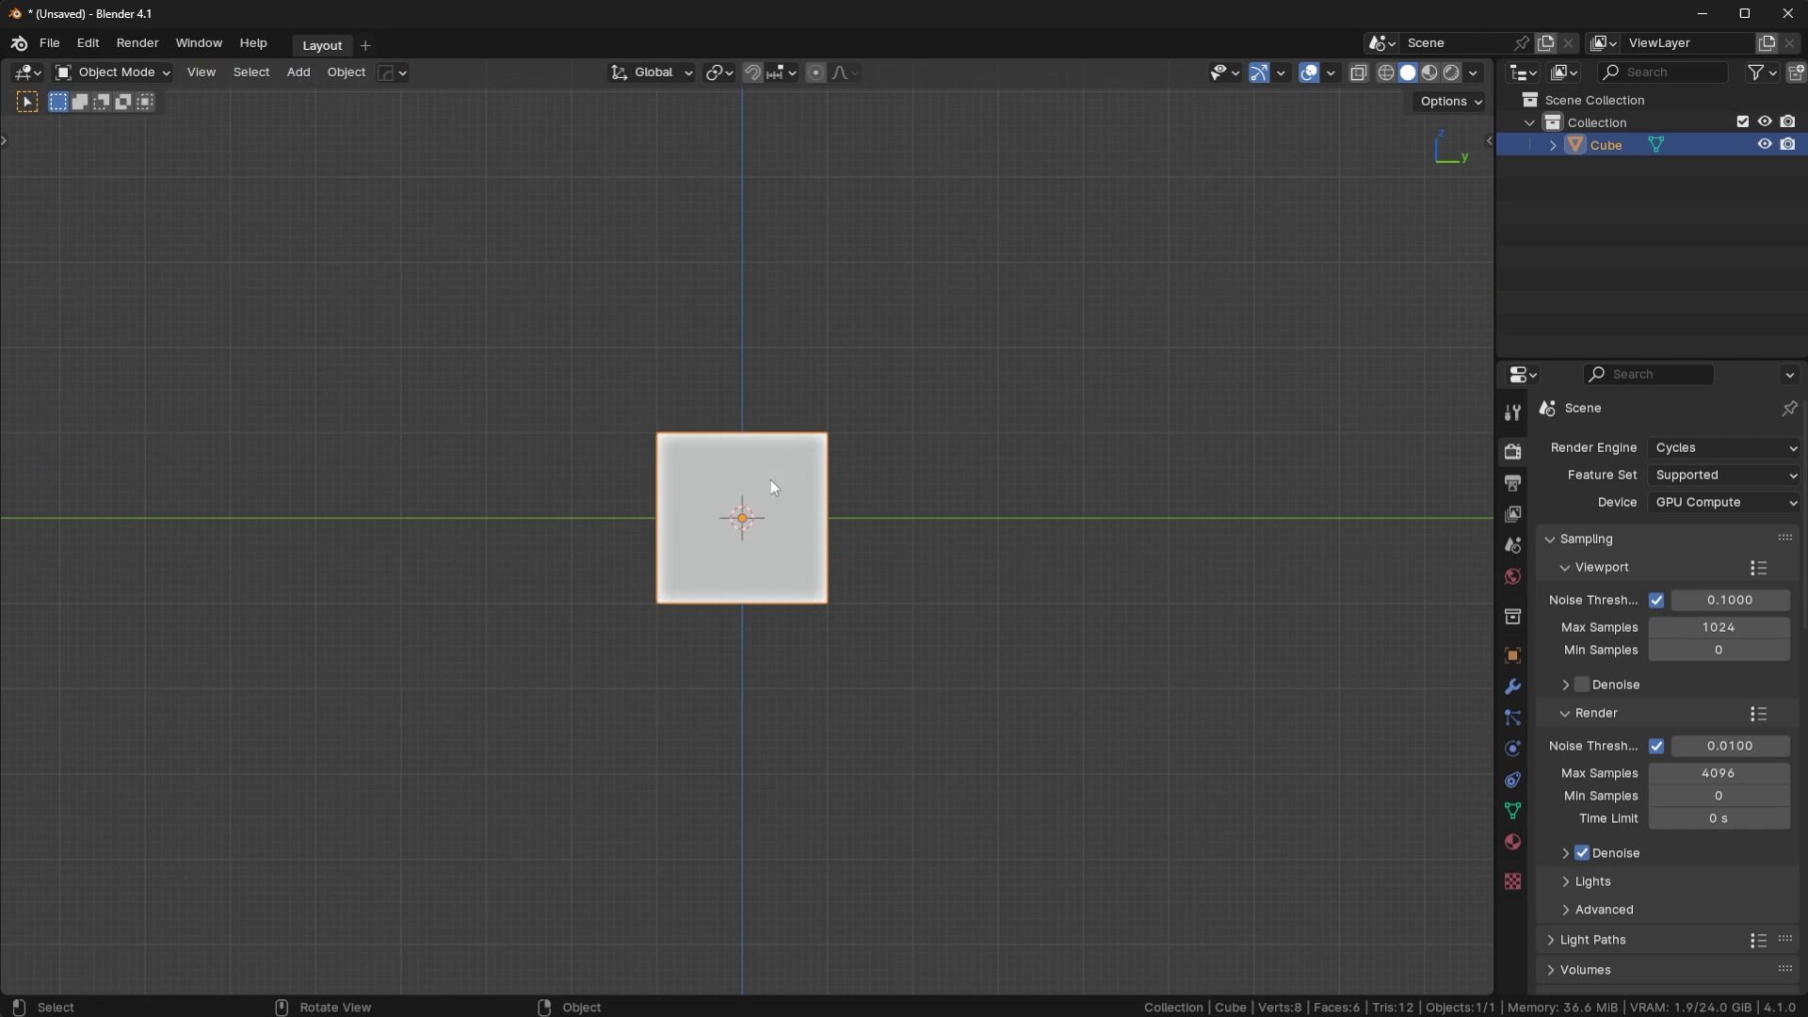
middle_click_drag(770, 481, 943, 485)
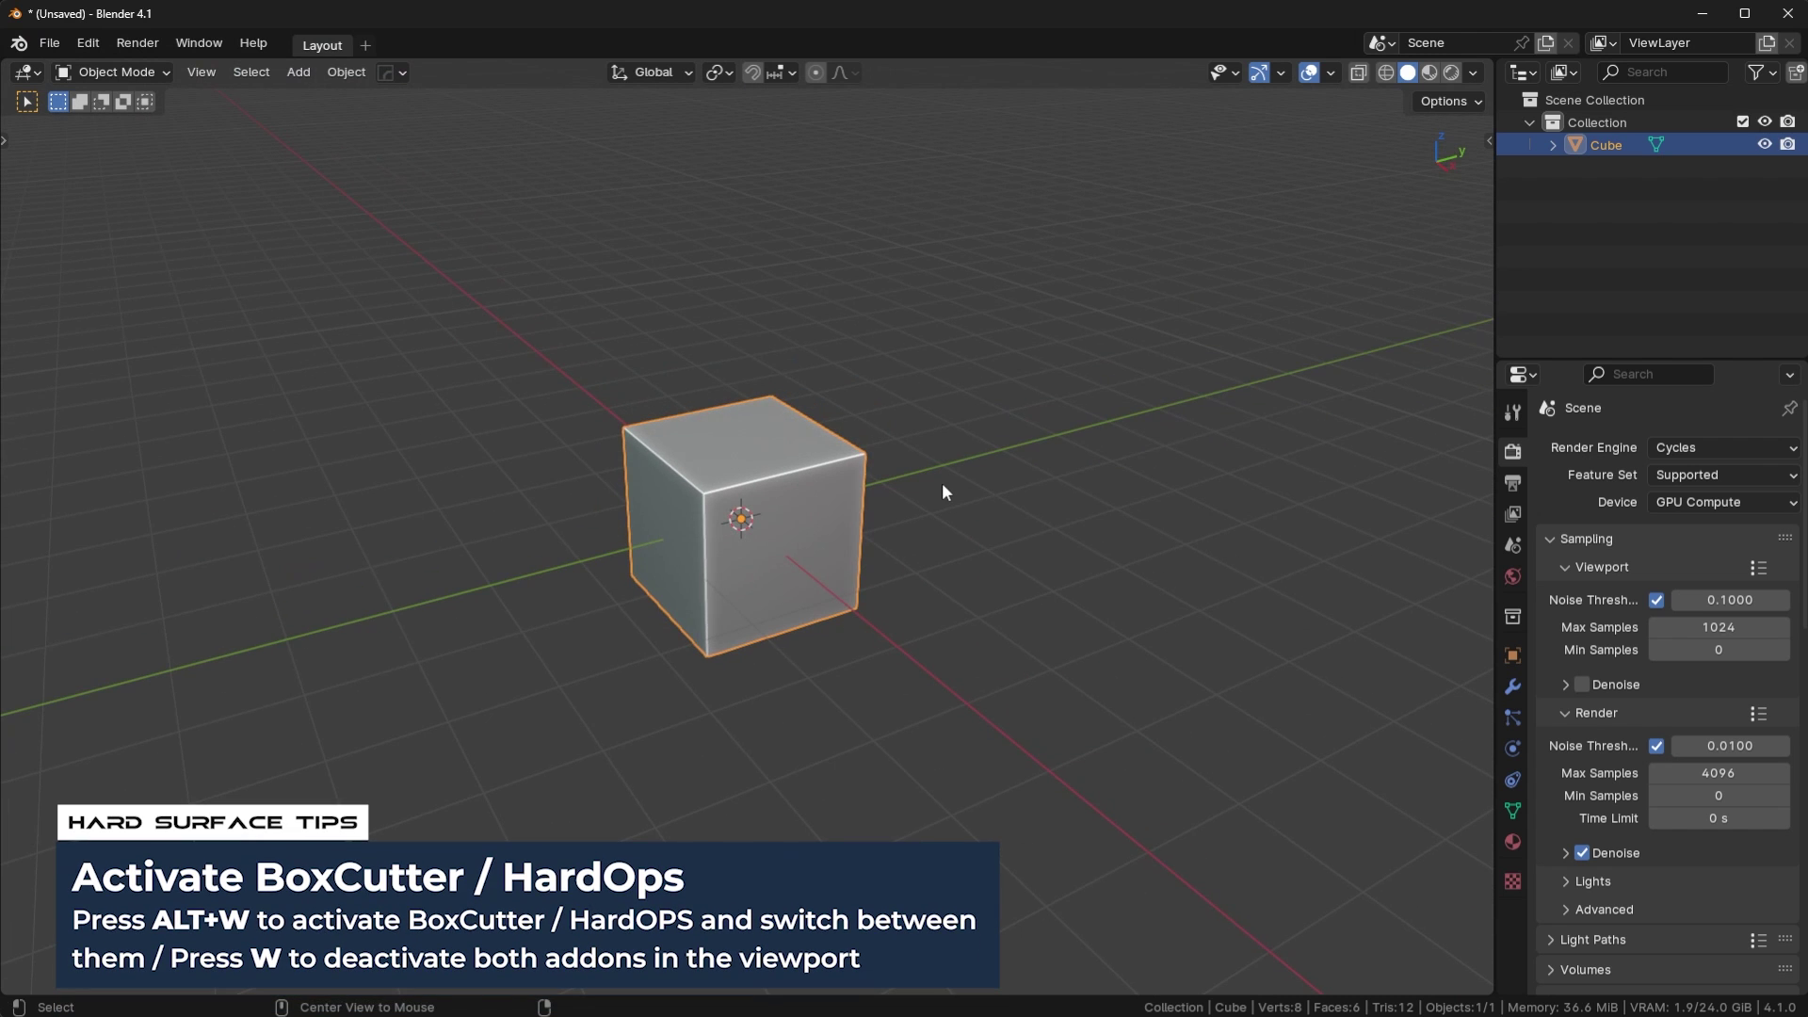
- With BoxCutter (Alt+W) set to Ngon, cut off the cube's lower-right corner in front view
key("alt+w")
key("d")
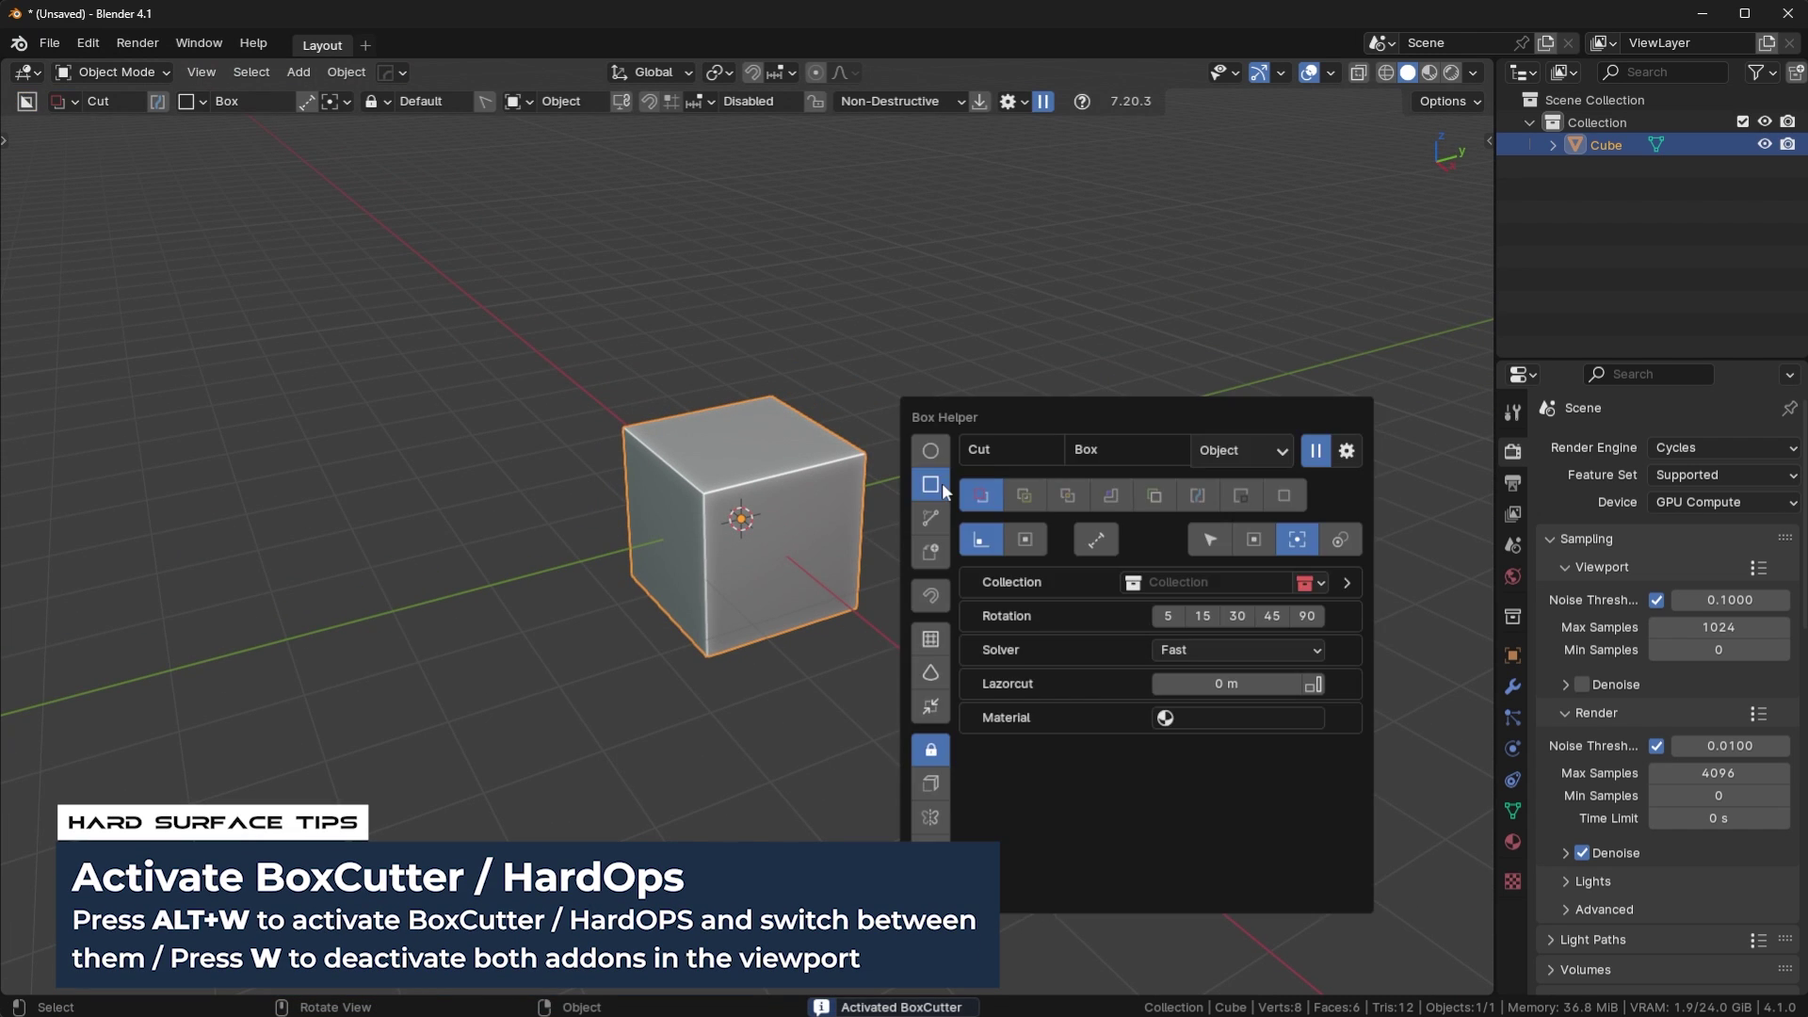
key("KP_1")
key("d")
left_click(931, 517)
left_click(730, 628)
left_click(929, 432)
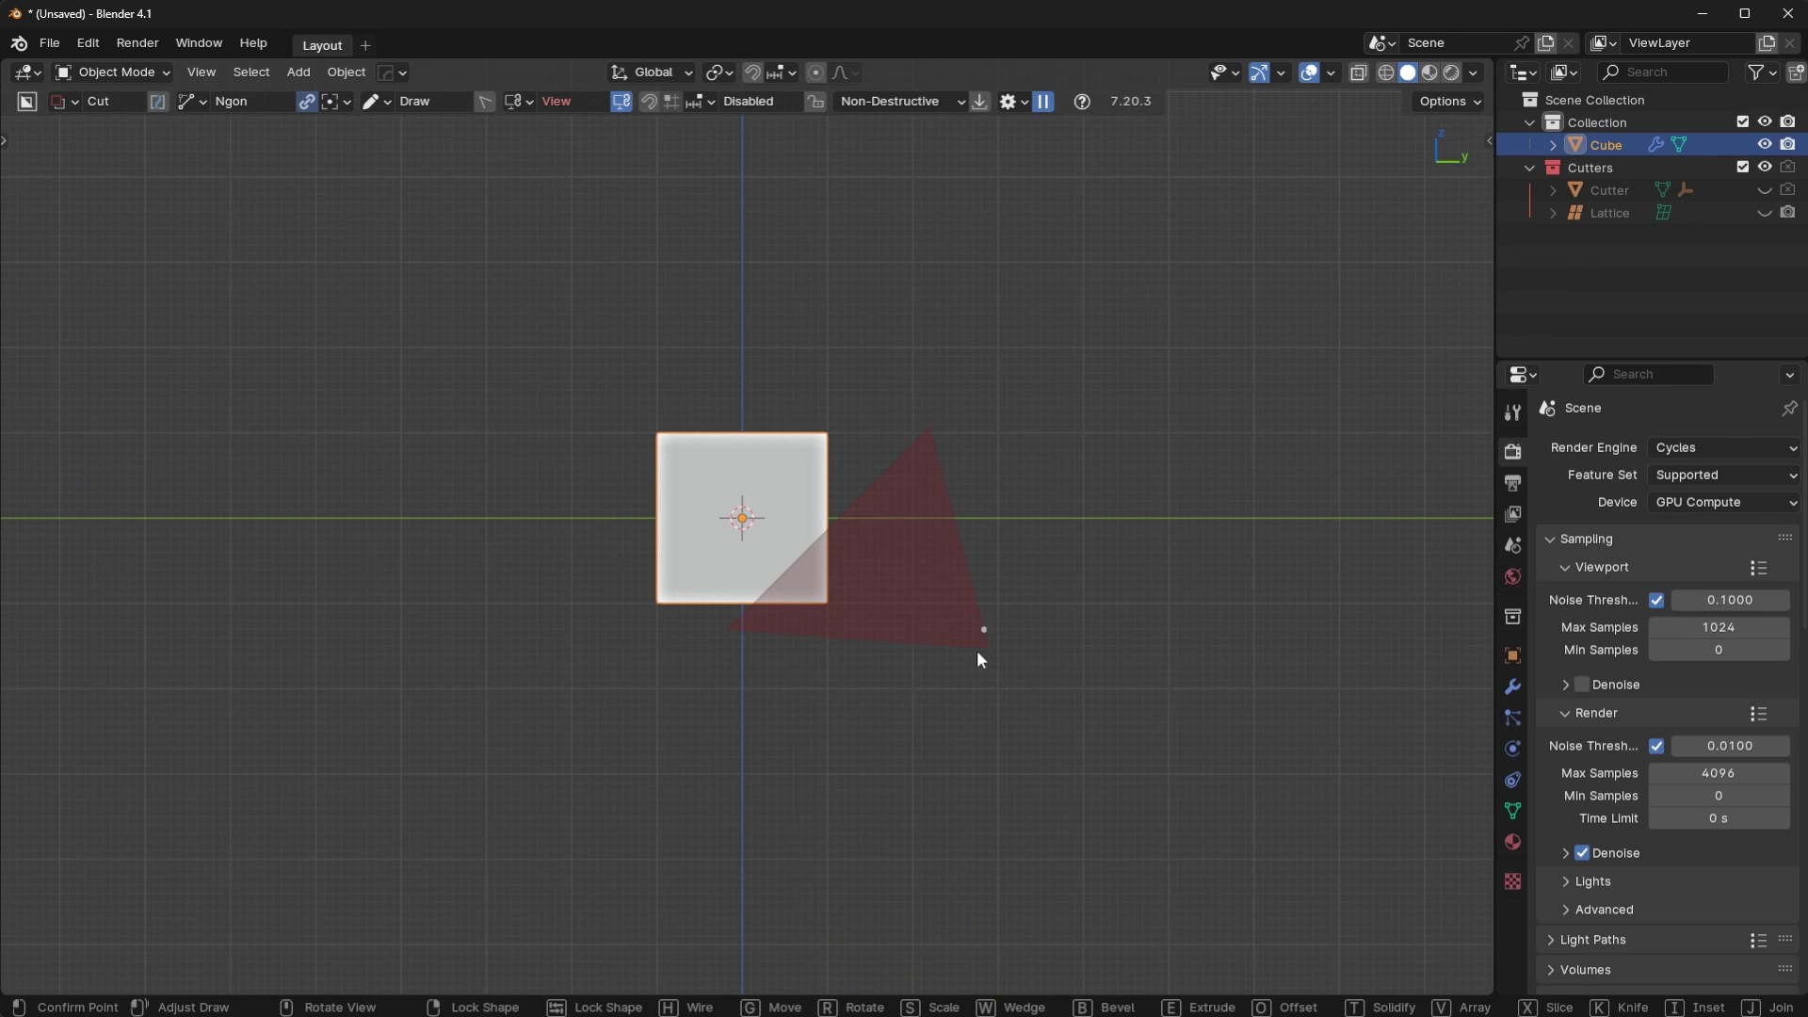
key("space")
- Cut the cube's upper-left corner with another ngon cut and orbit to inspect the result
left_click(614, 579)
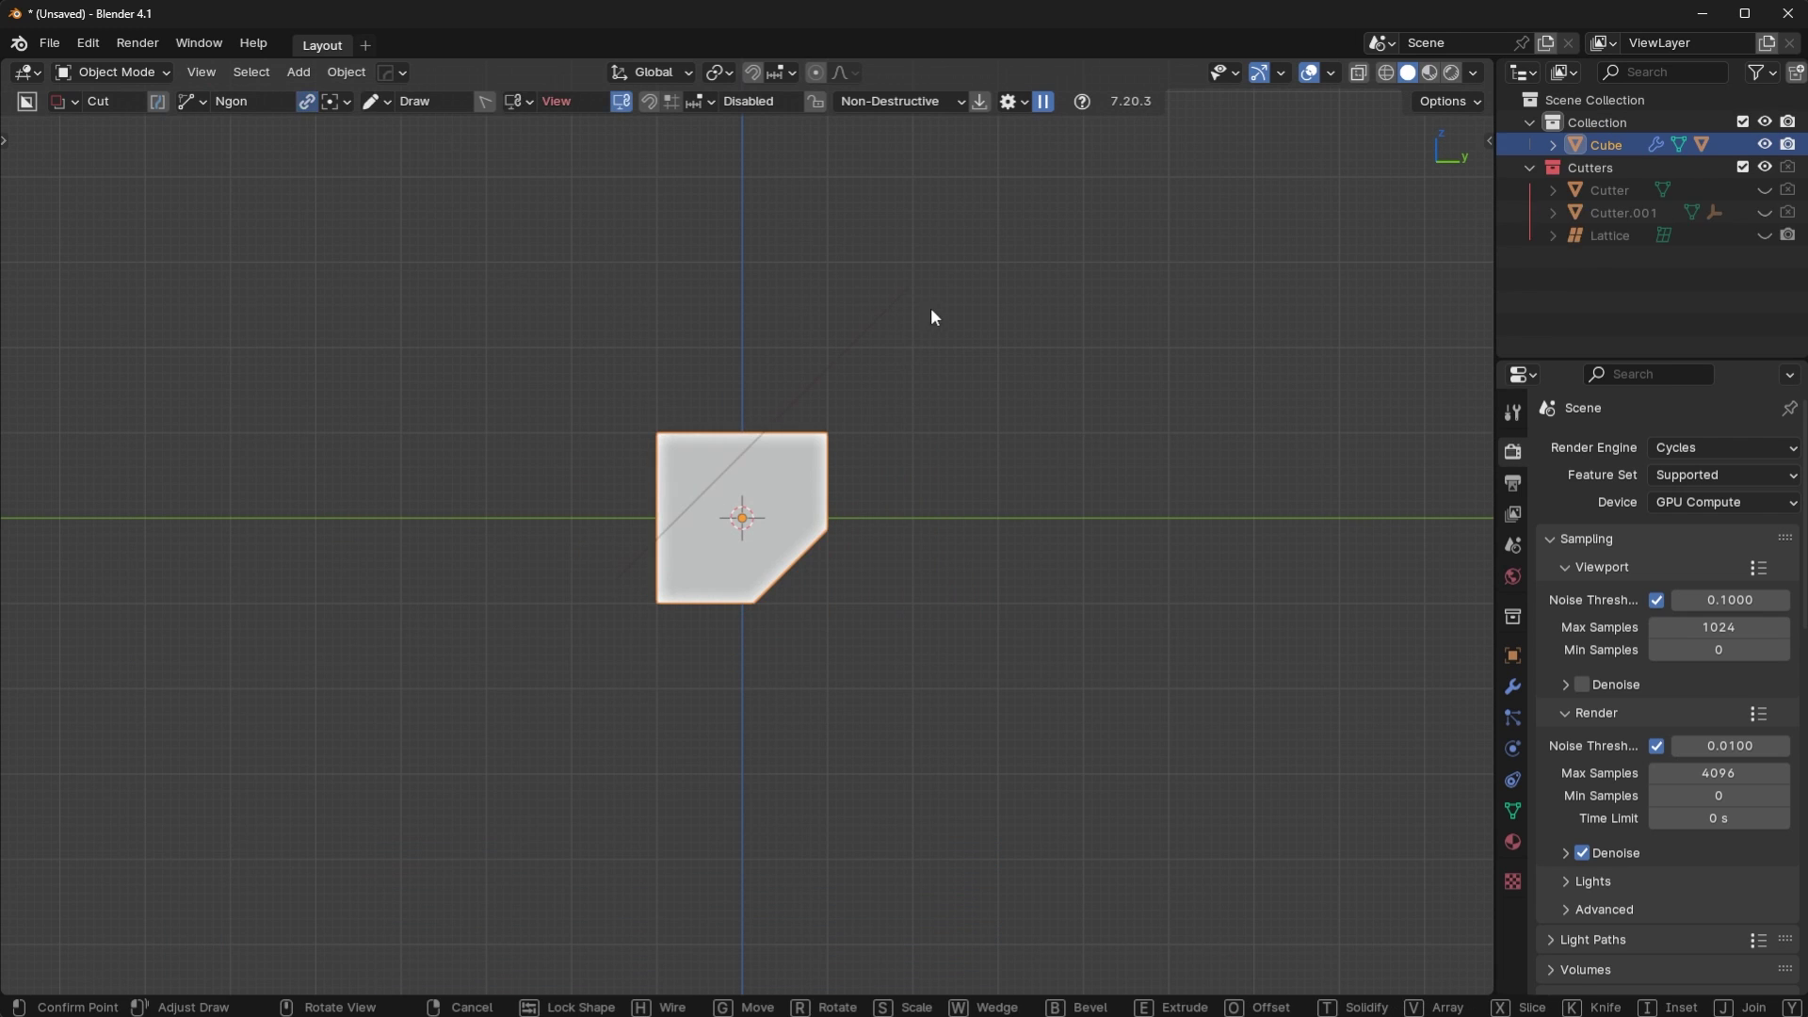
left_click(918, 287)
key("space")
middle_click_drag(1145, 473, 1053, 579)
scroll(1052, 579, "up", 5)
scroll(1051, 578, "down", 4)
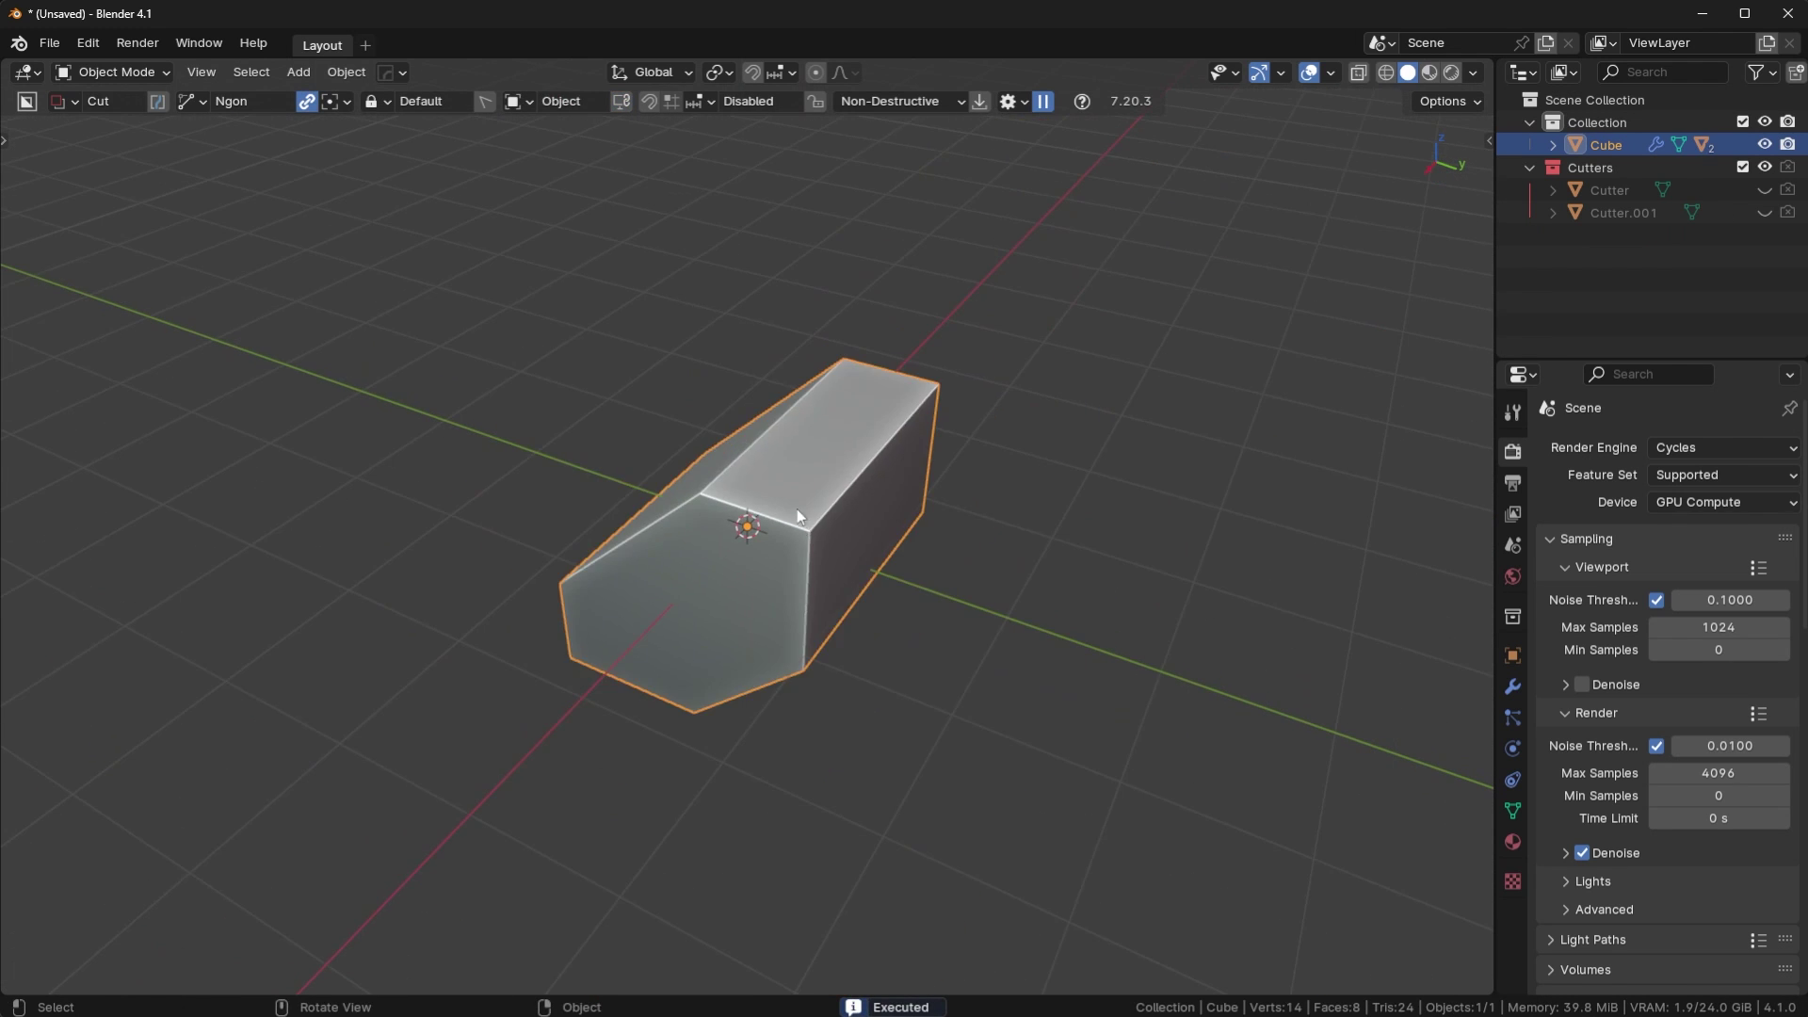
middle_click_drag(855, 518, 727, 569)
middle_click_drag(1098, 465, 974, 438)
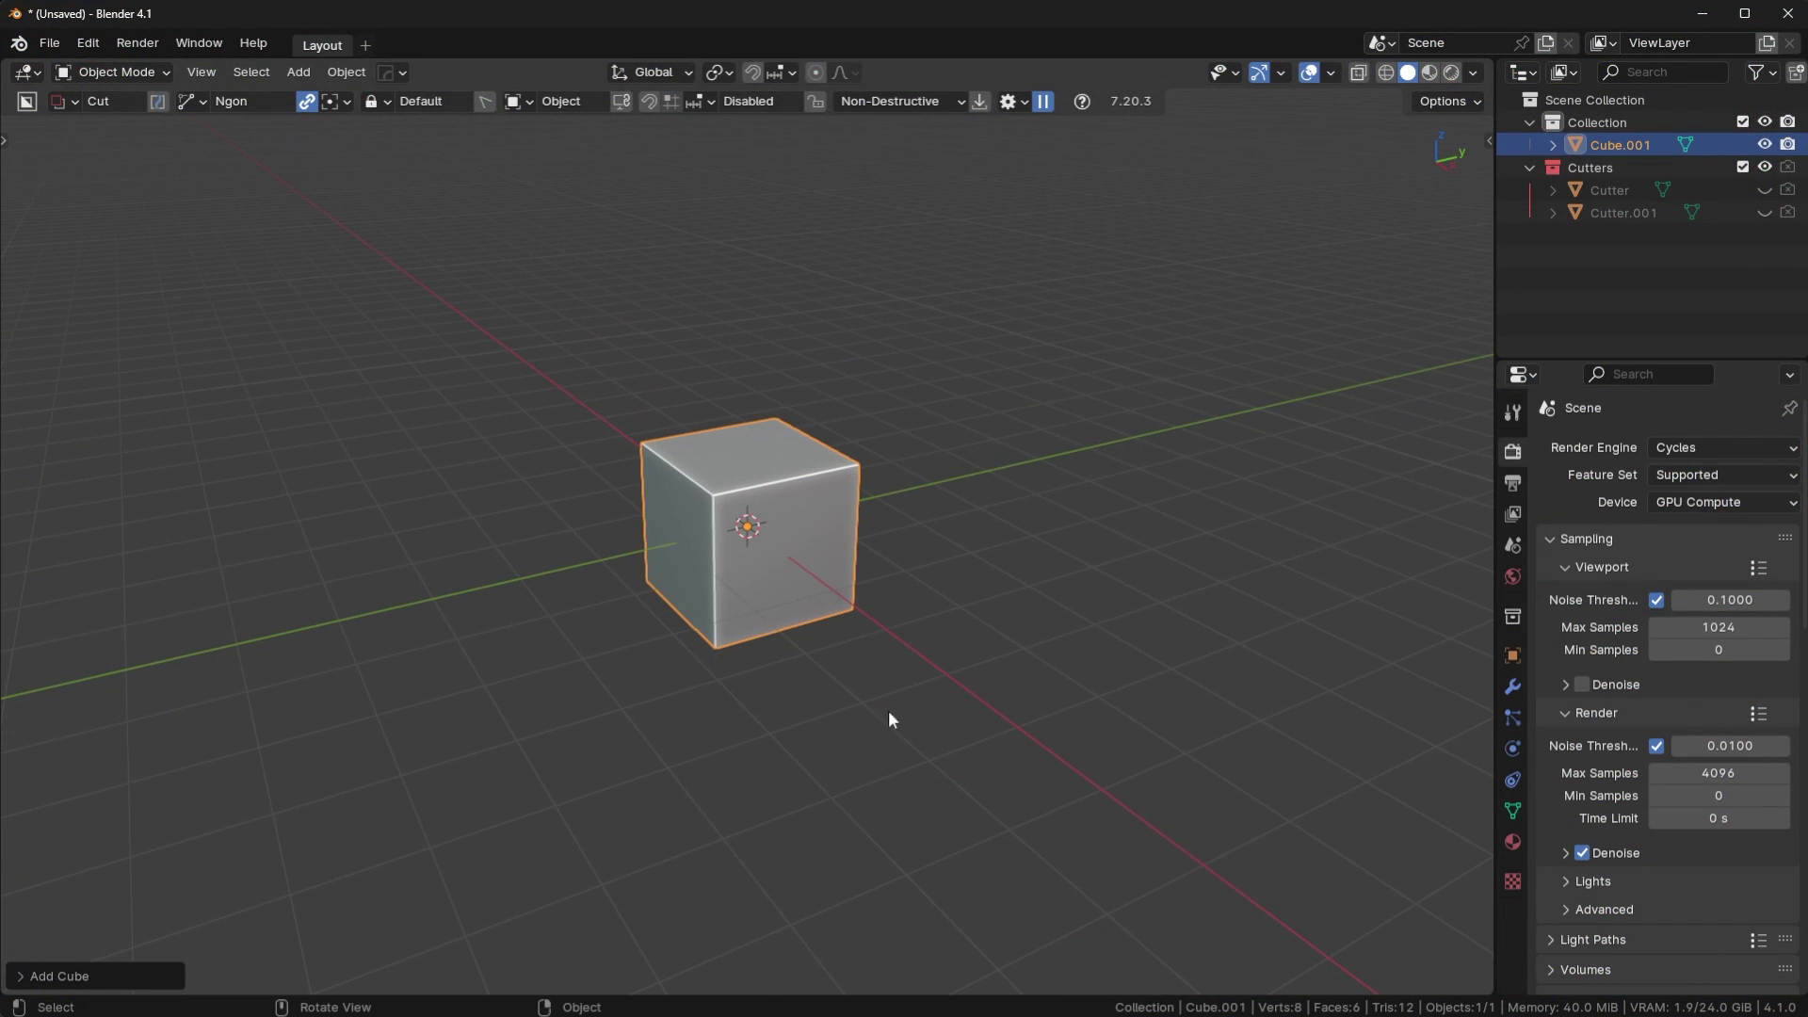
- Deselect the cube and save the scene via File > Defaults > Save Startup File
left_click(1024, 390)
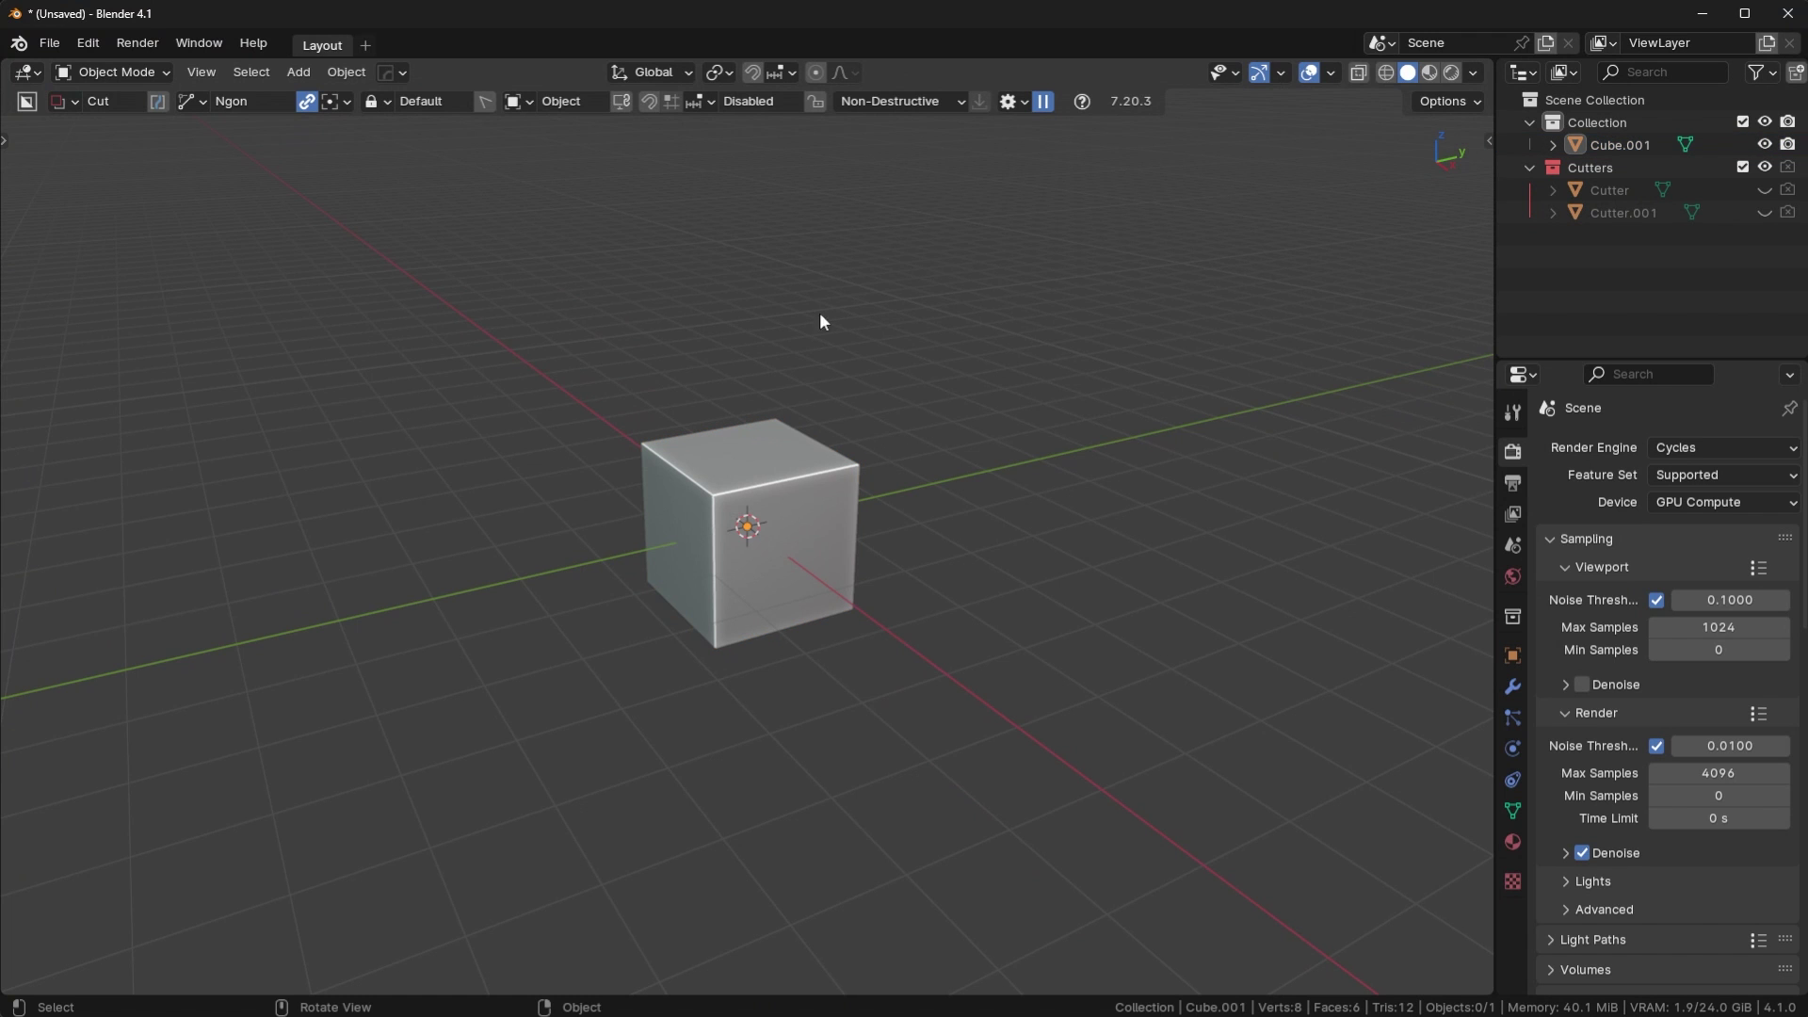
middle_click_drag(946, 365, 938, 378)
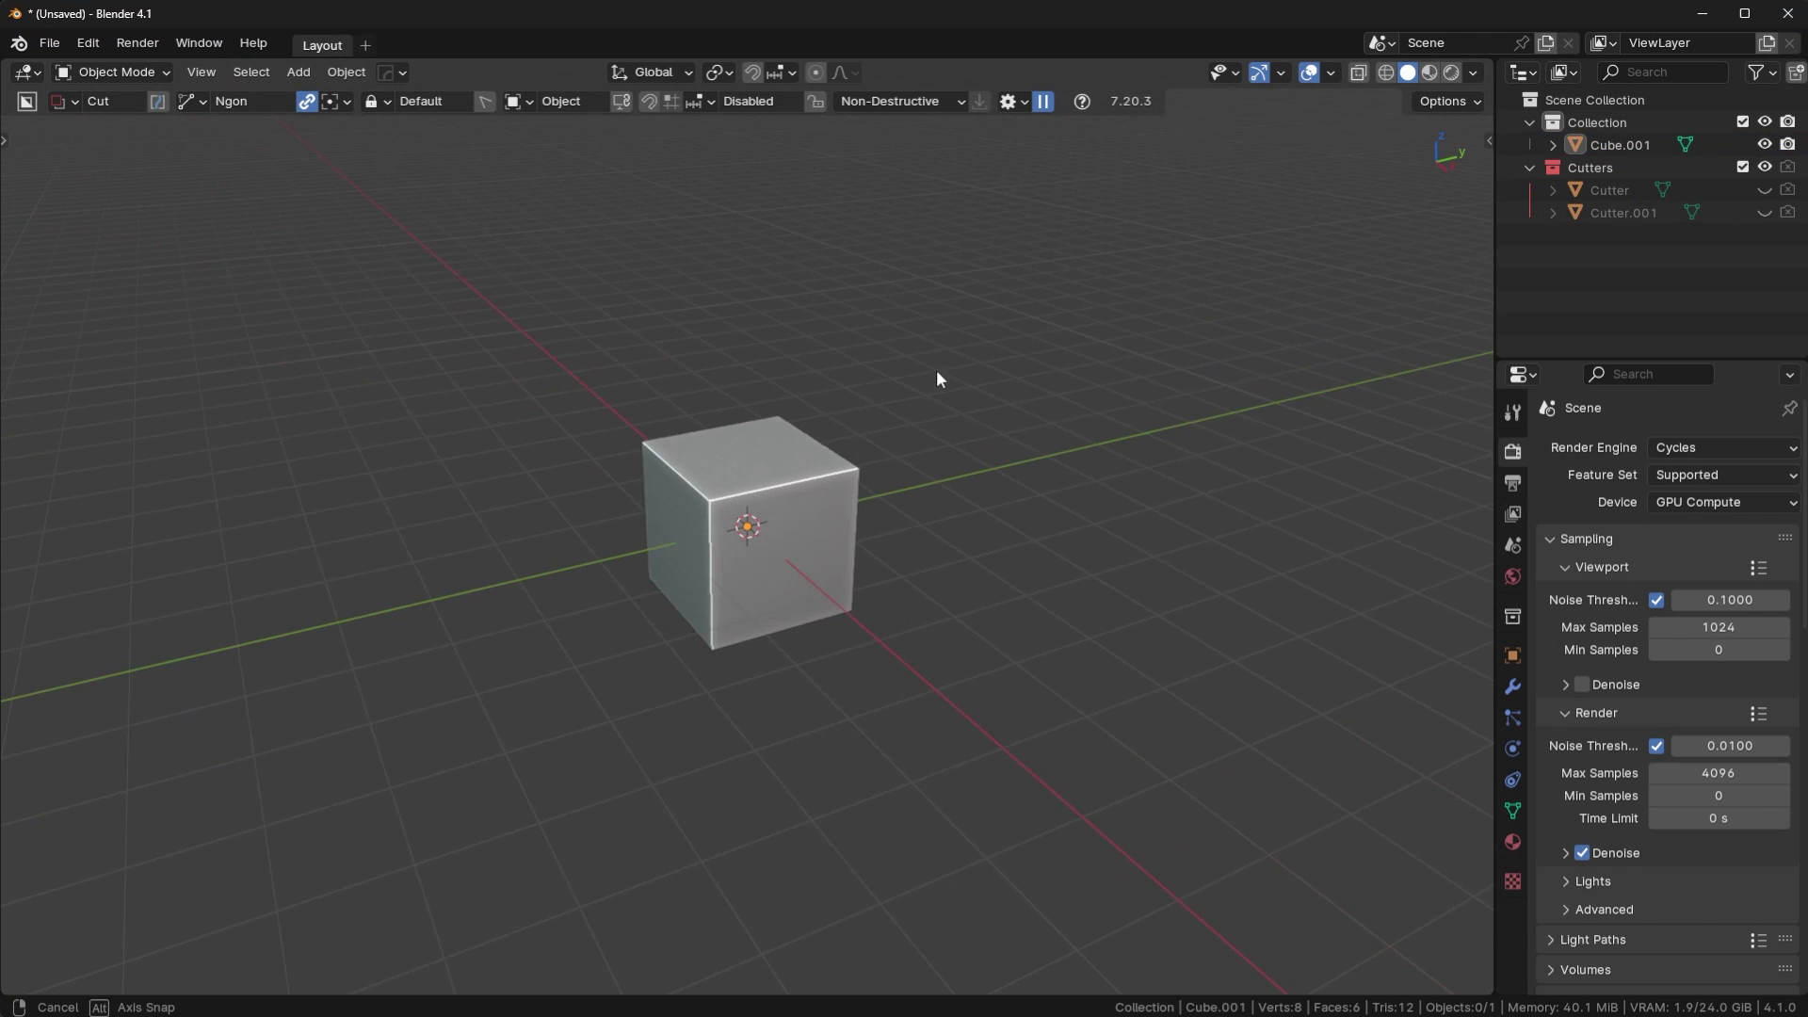
left_click(49, 44)
mouse_move(128, 465)
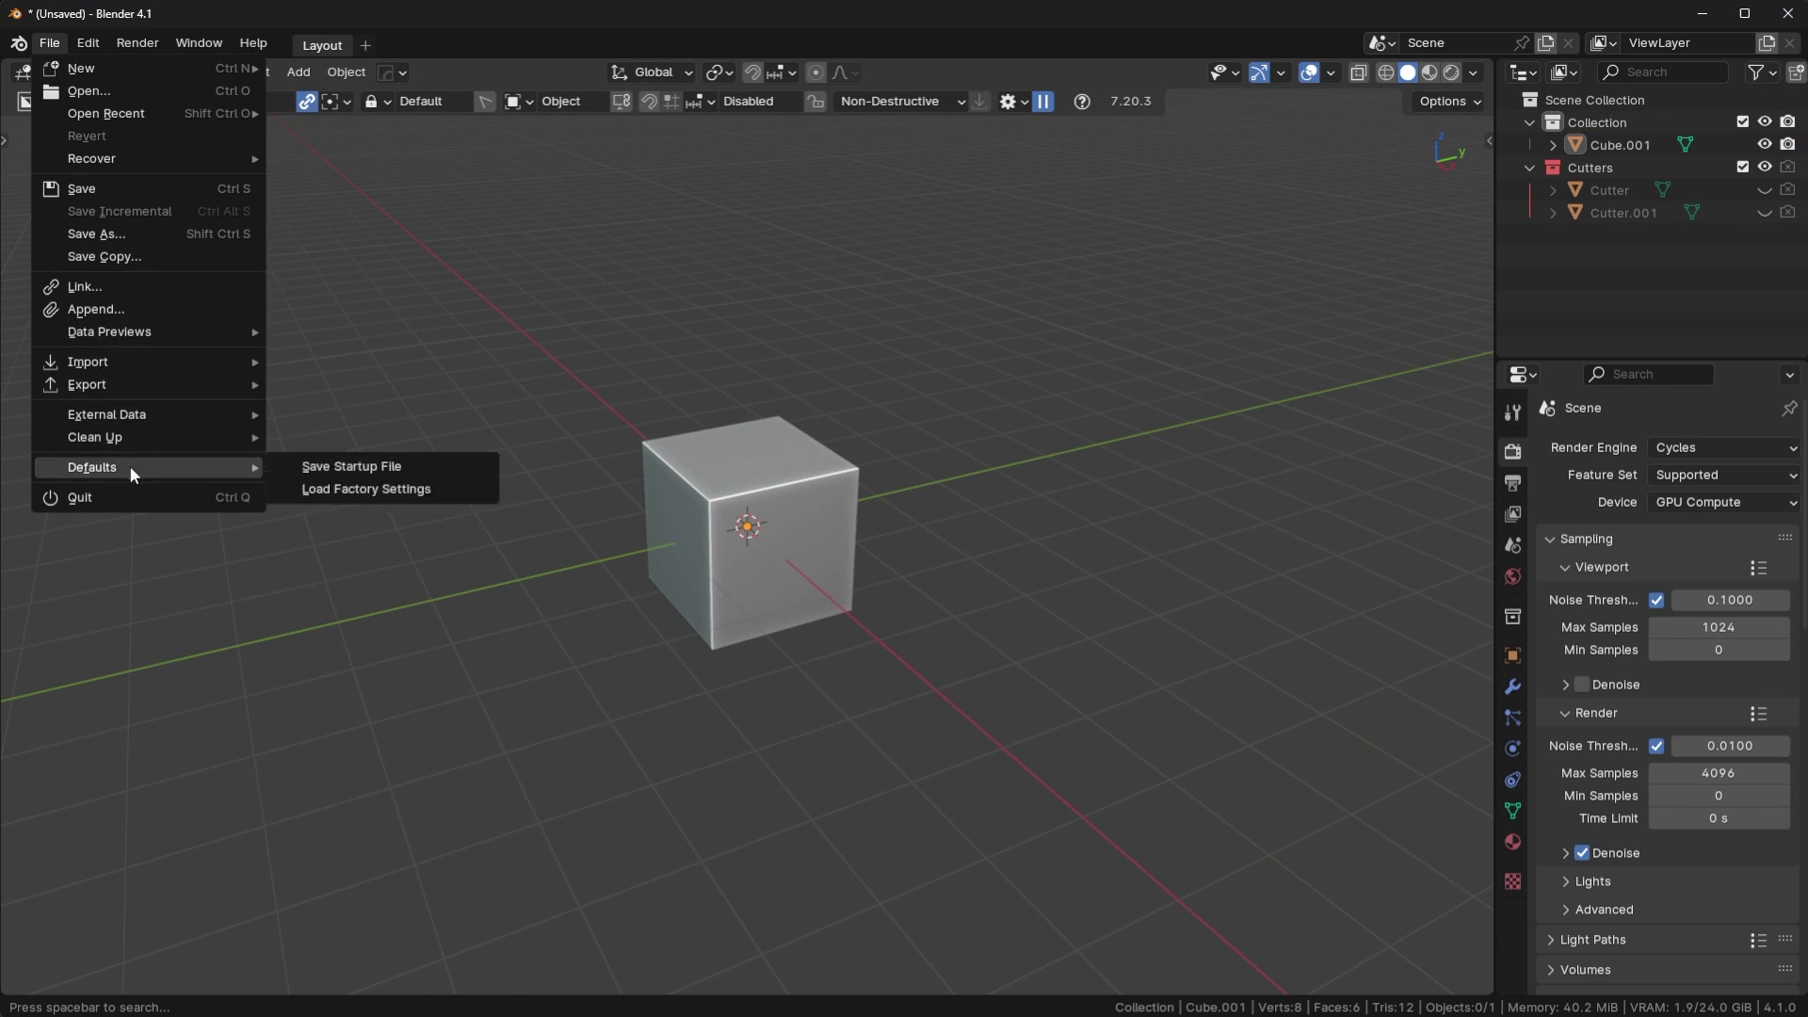
left_click(316, 477)
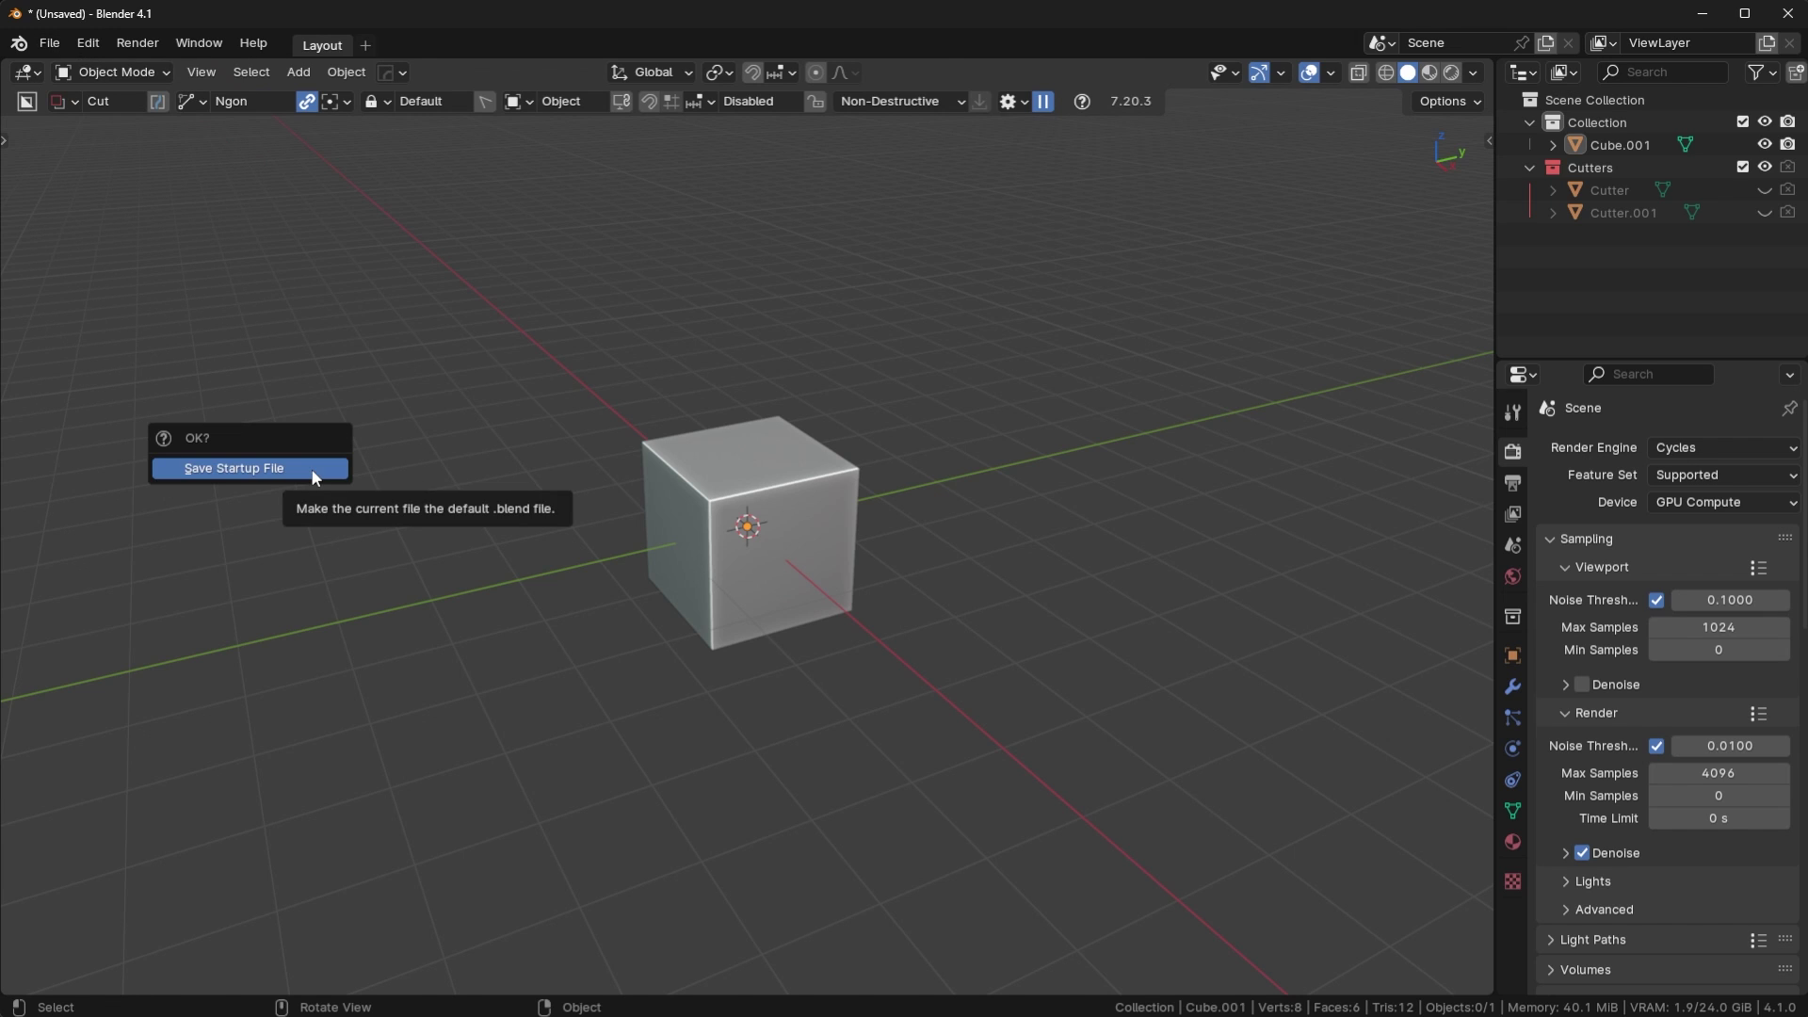
left_click(316, 477)
- Start a new General file, discarding the unsaved changes
left_click(52, 42)
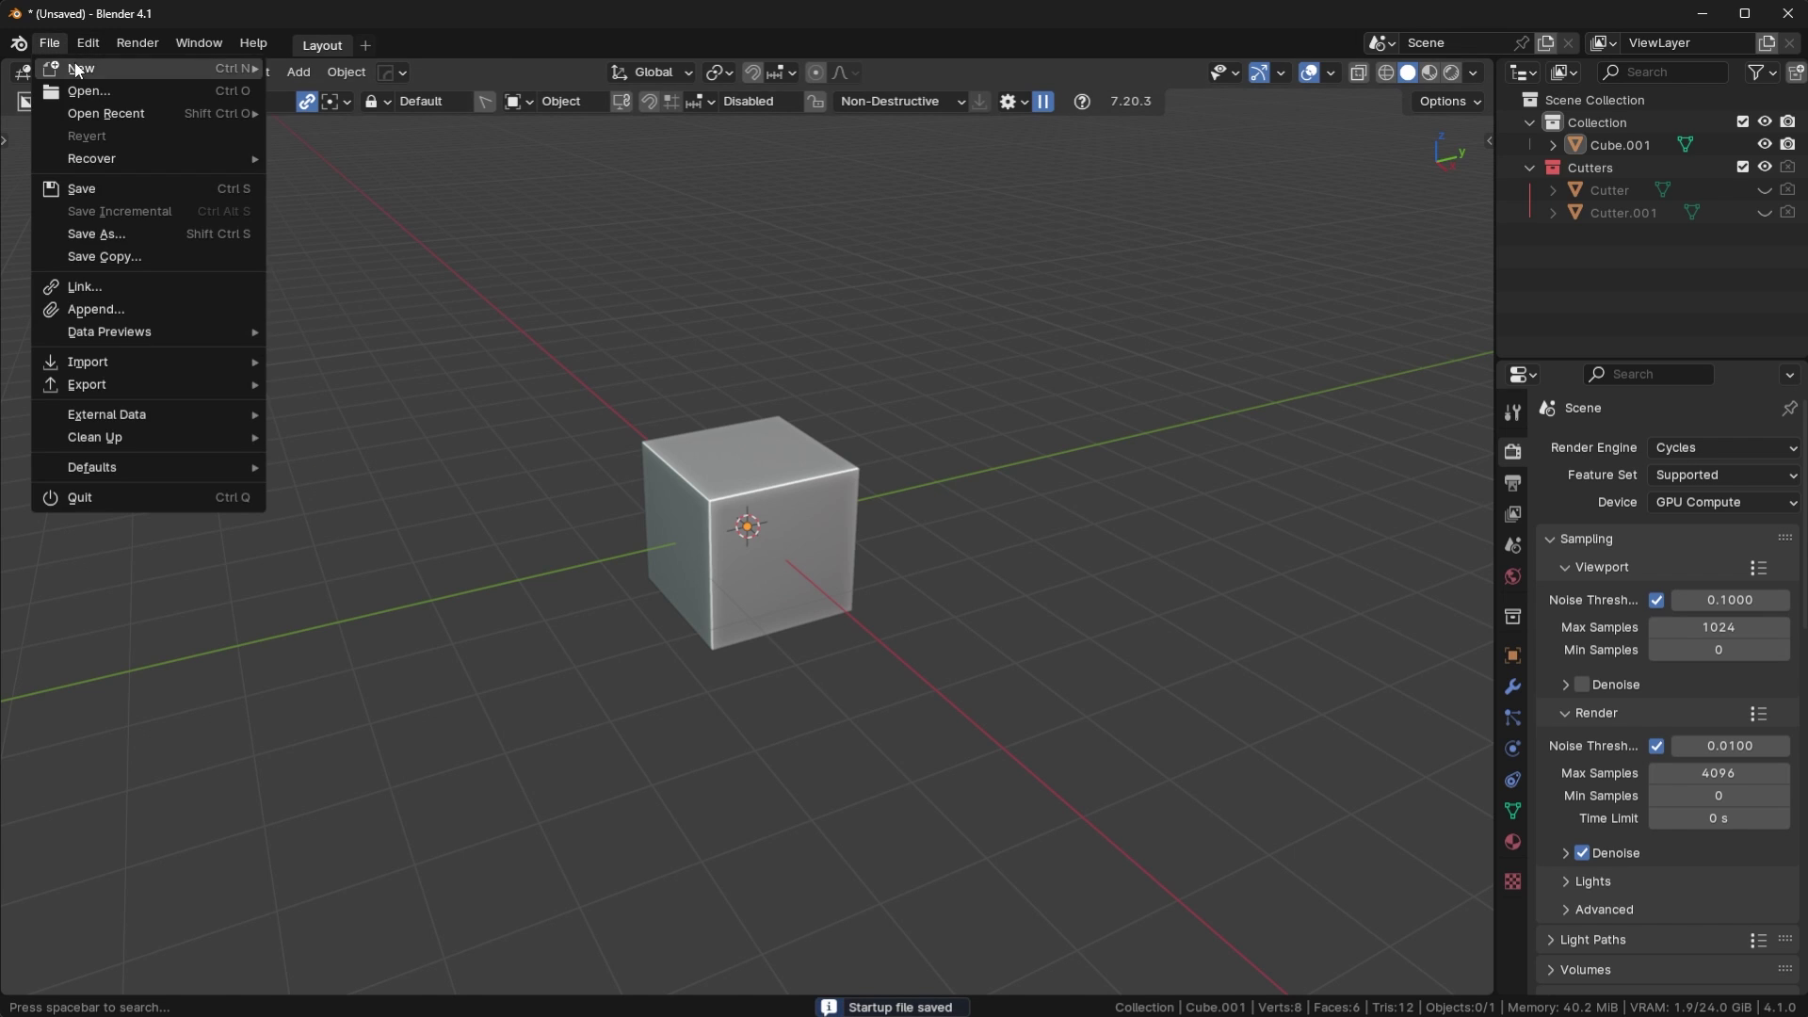
mouse_move(78, 70)
left_click(294, 64)
left_click(985, 567)
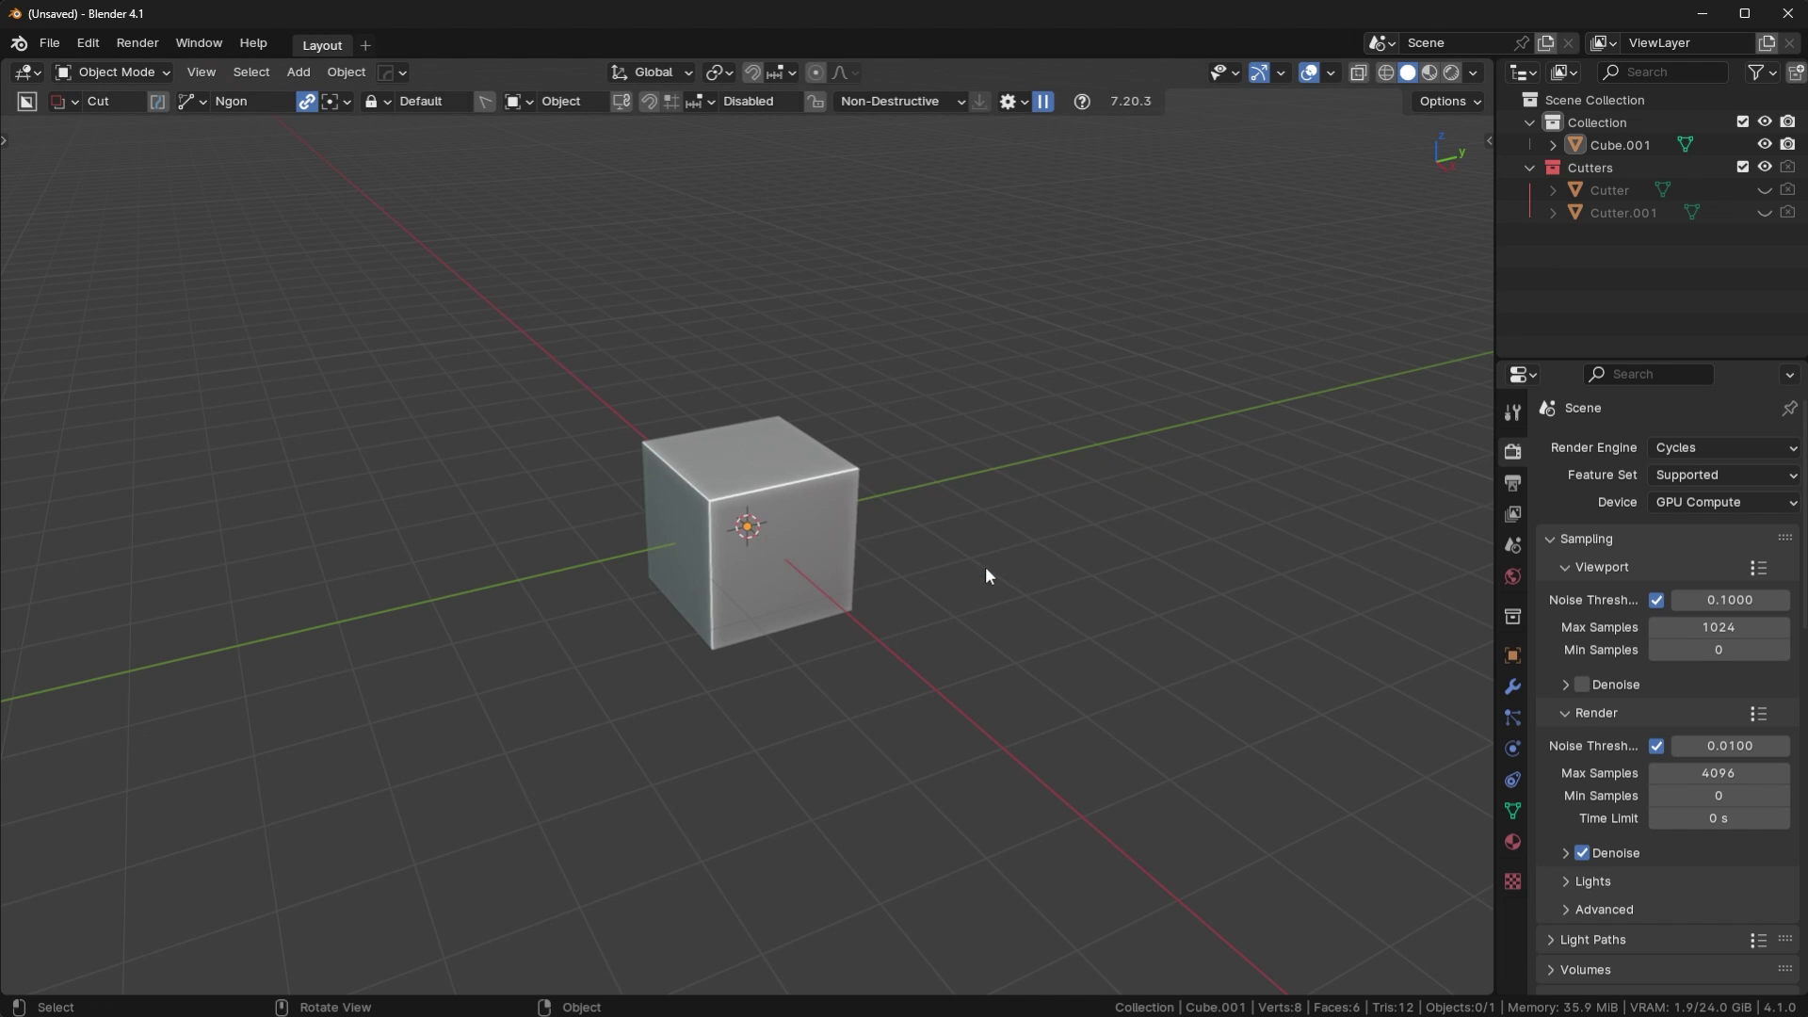
middle_click_drag(1051, 411, 951, 499)
middle_click_drag(961, 389, 1133, 546)
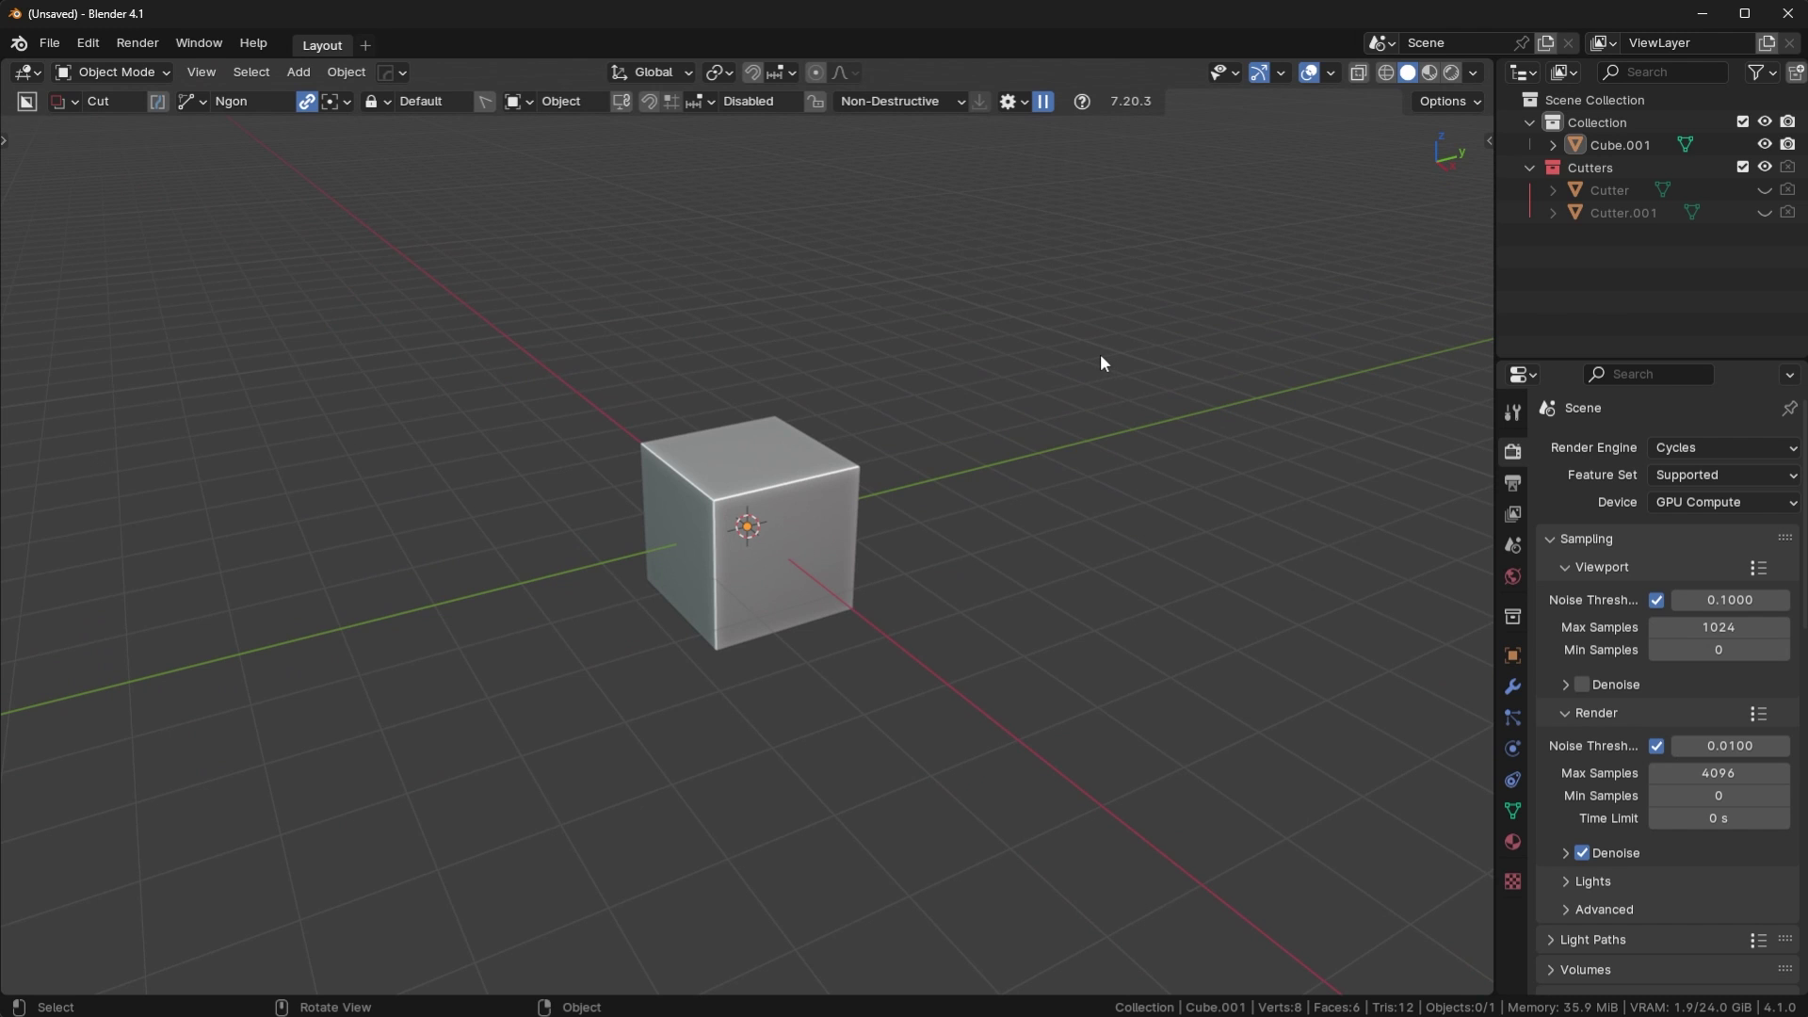
middle_click_drag(845, 394, 884, 400, "shift")
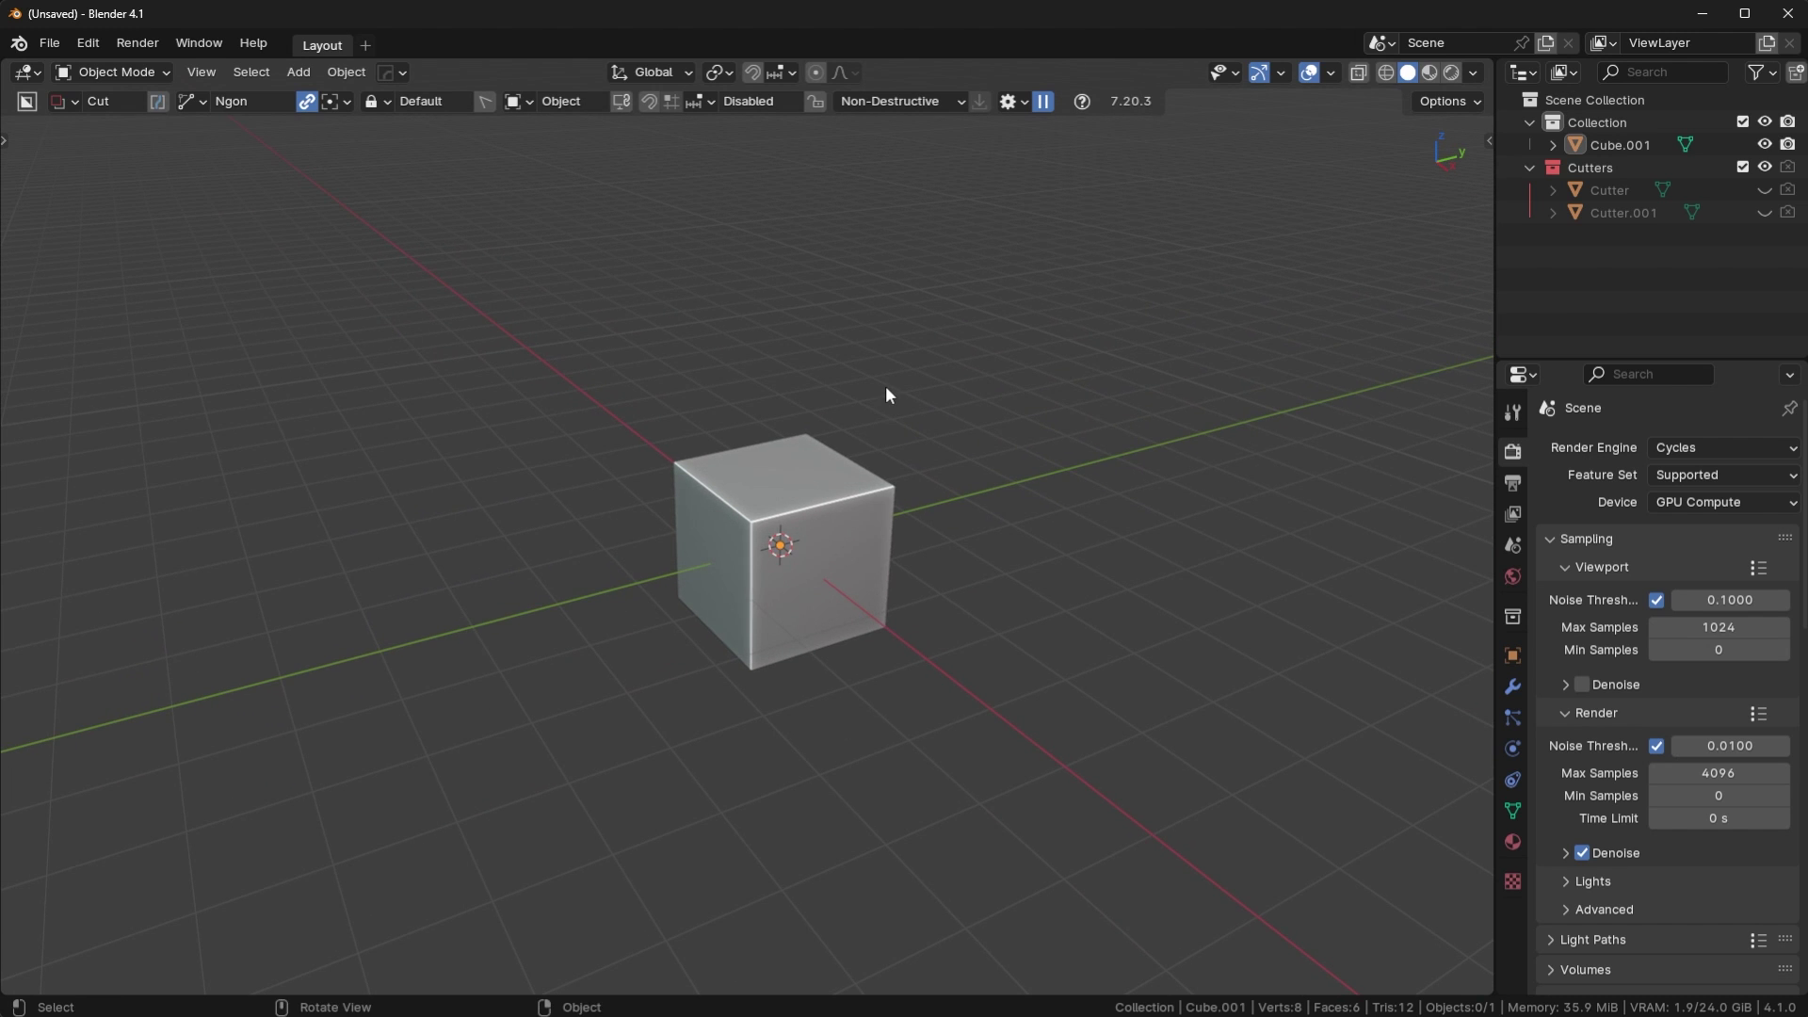